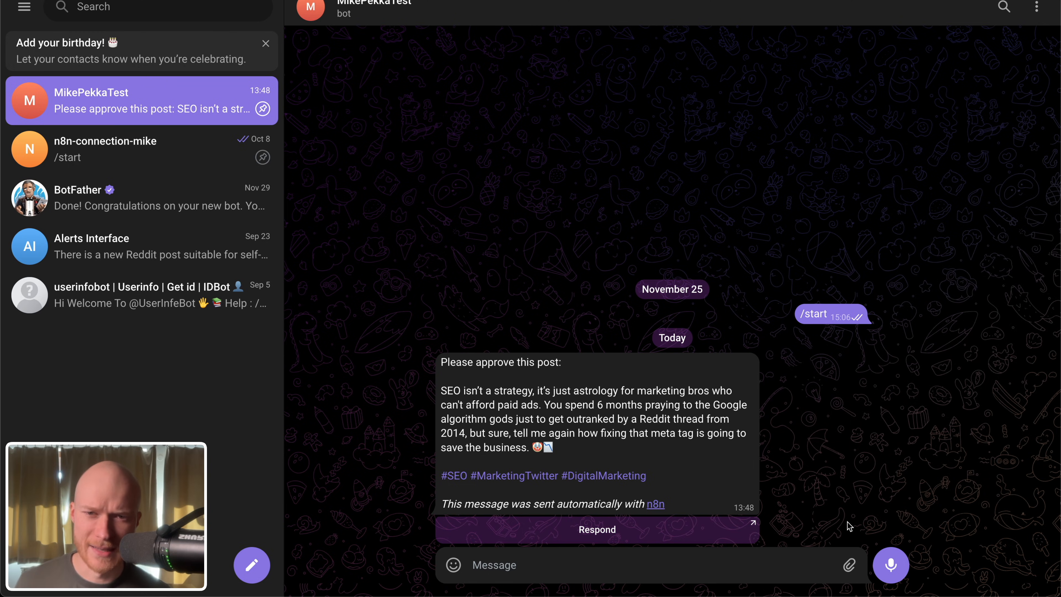
Step: Open the response form from the approval message in Telegram and submit the feedback "Remove all hashtags"
left_click(624, 533)
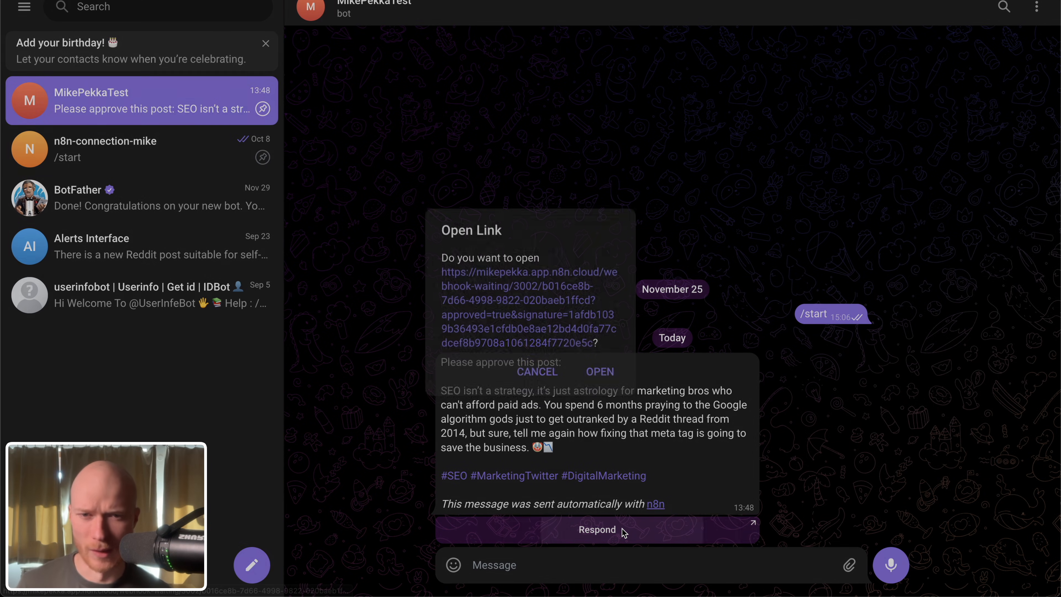
left_click(601, 362)
type("Remove all")
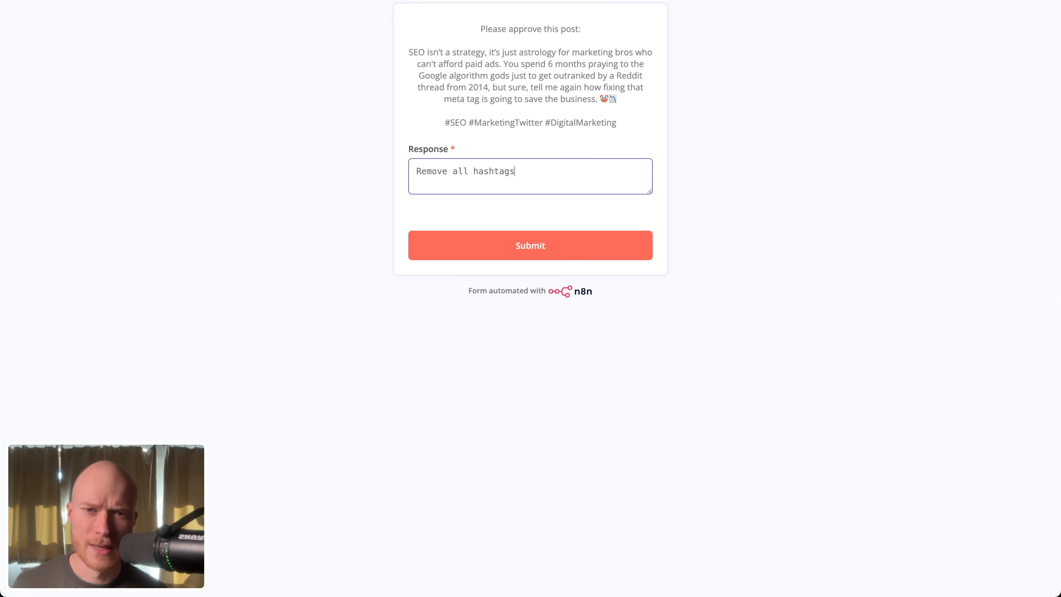
type(" hashtags")
left_click(537, 243)
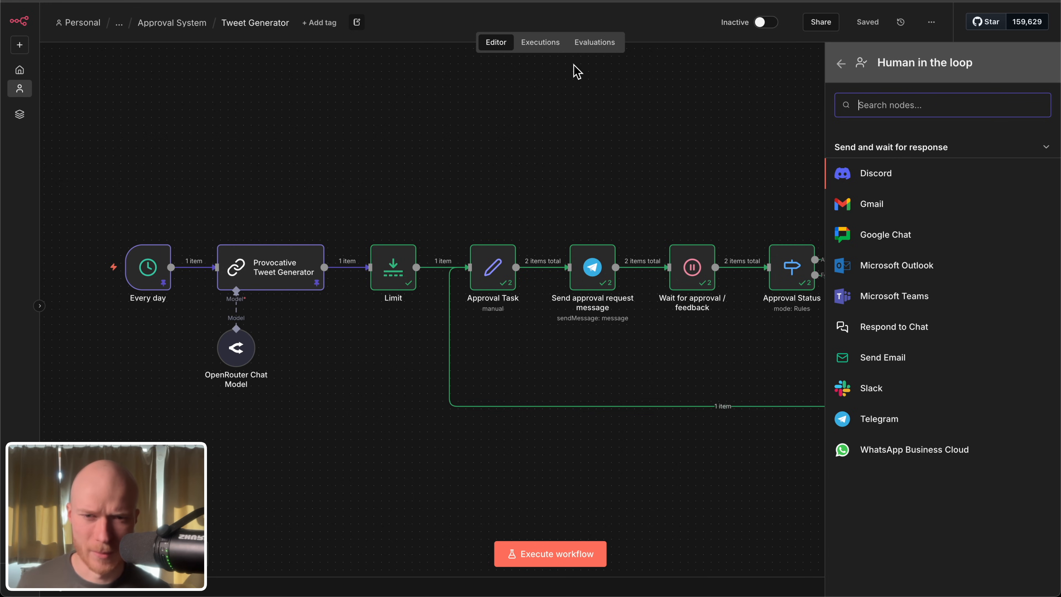
Step: Run the Tweet Generator workflow in n8n from its Every day trigger, and approve the requested tweet in the Telegram bot chat
left_click(717, 163)
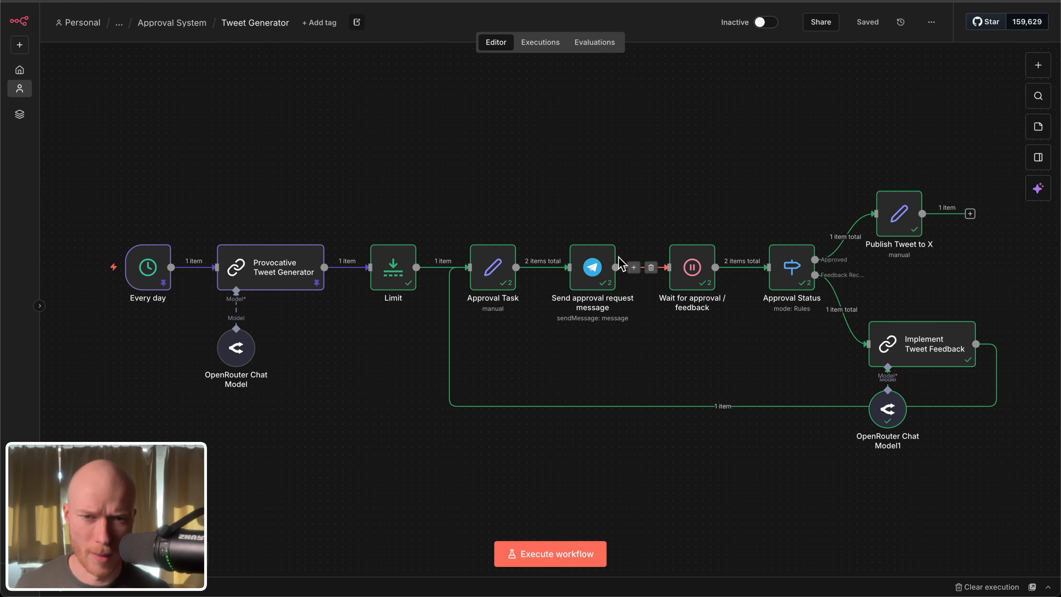
left_click(78, 267)
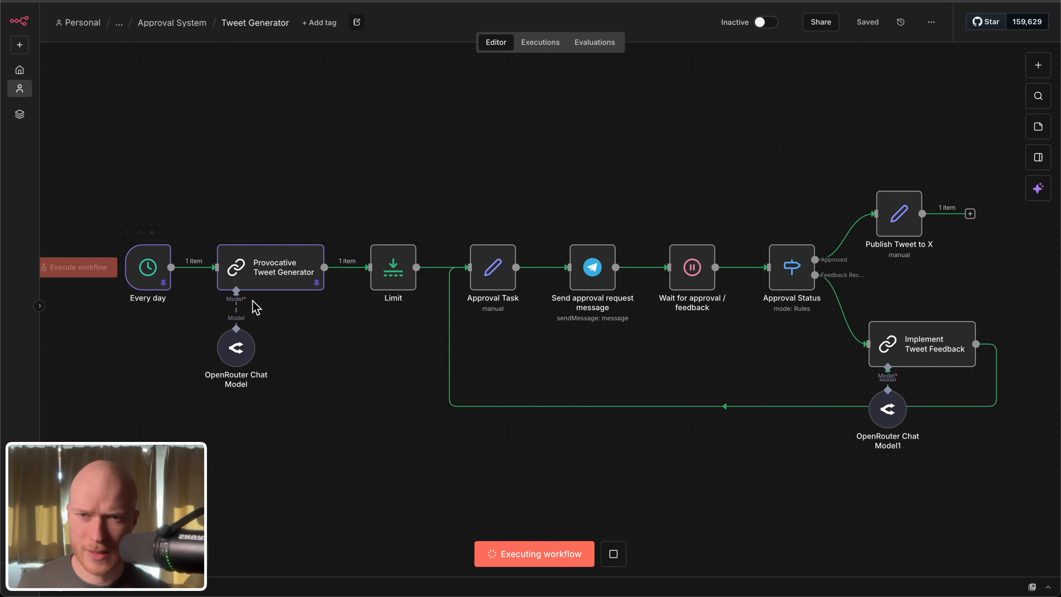
left_click(636, 1)
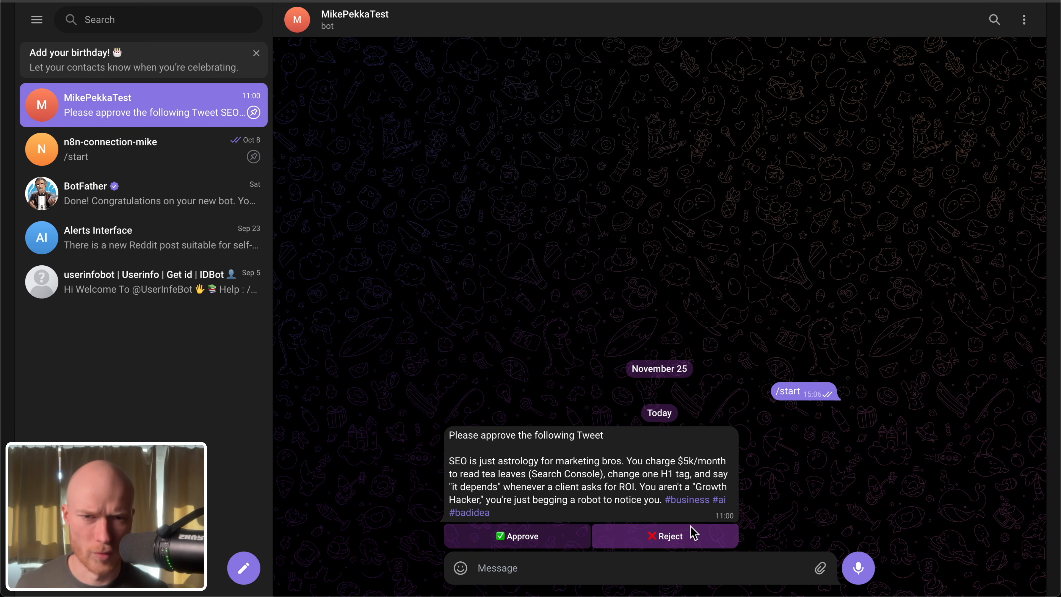
left_click(525, 538)
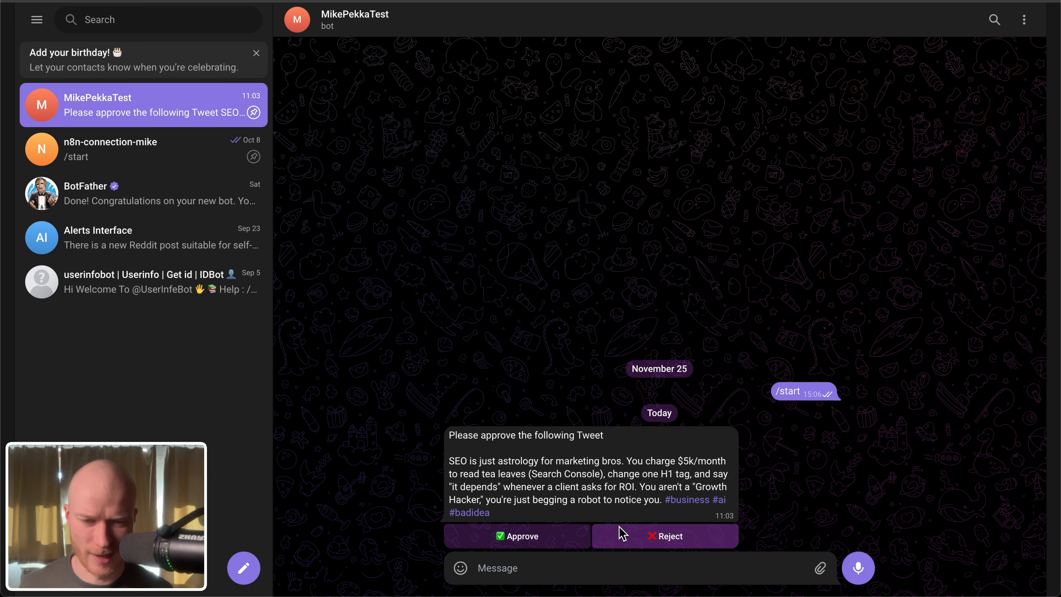
Step: Reply to the tweet approval request in Telegram with a voice message, and approve the revised tweet without hashtags
right_click(614, 464)
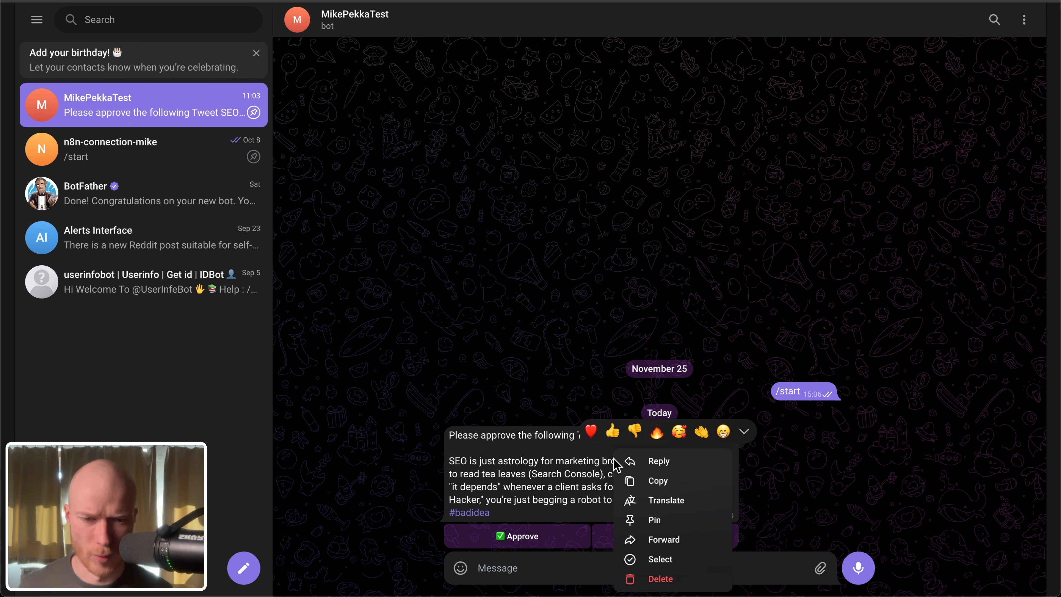
left_click(669, 460)
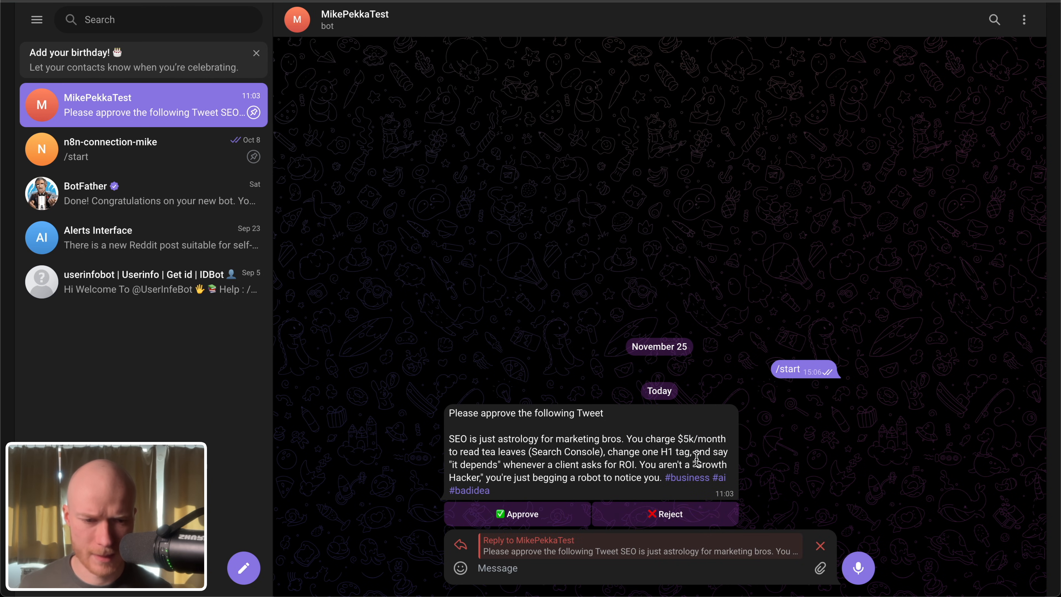
left_click(860, 571)
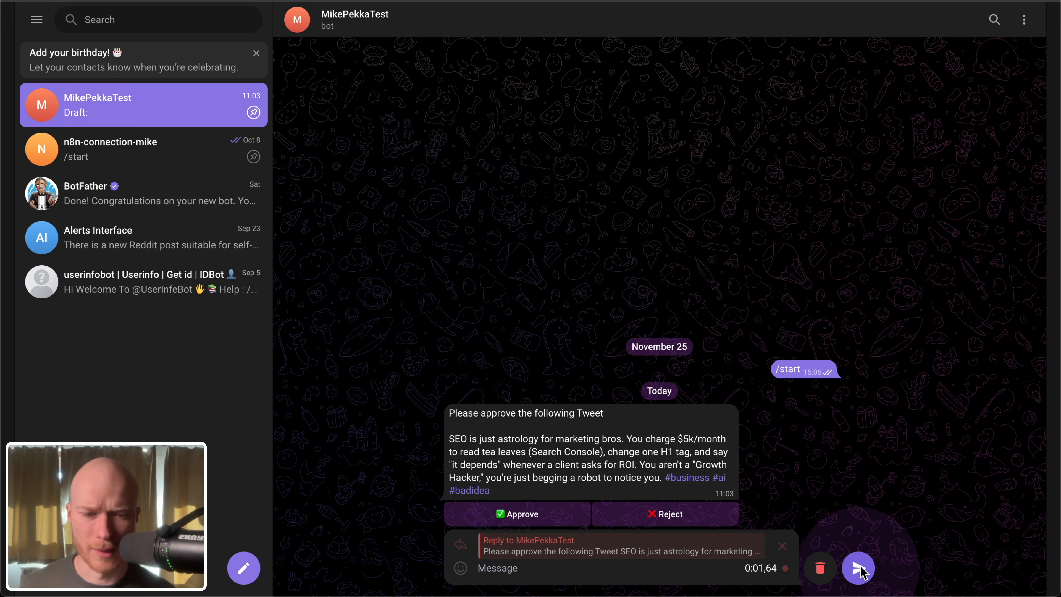
left_click(859, 568)
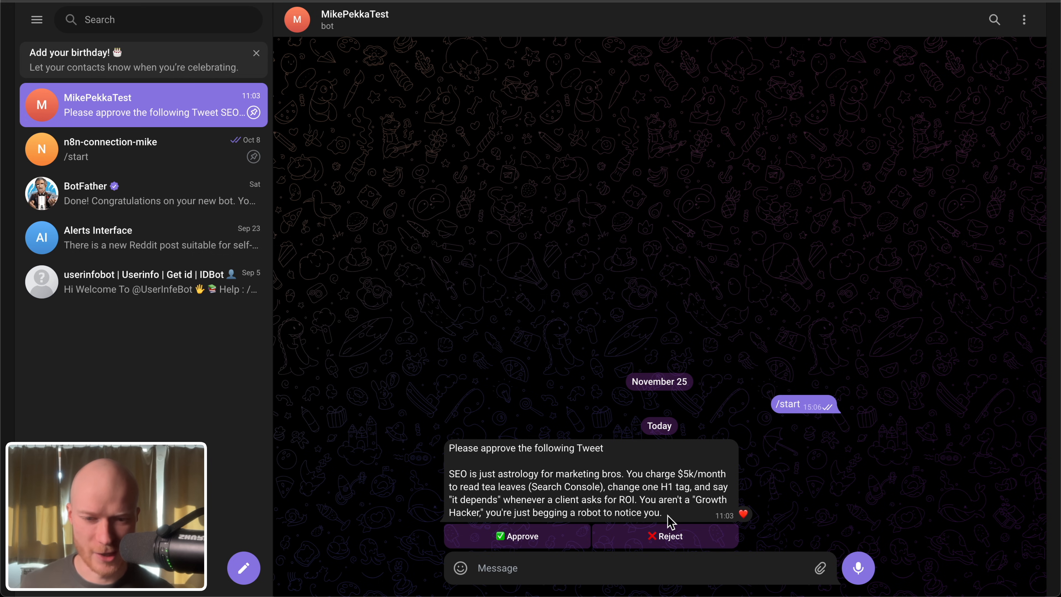
left_click(539, 539)
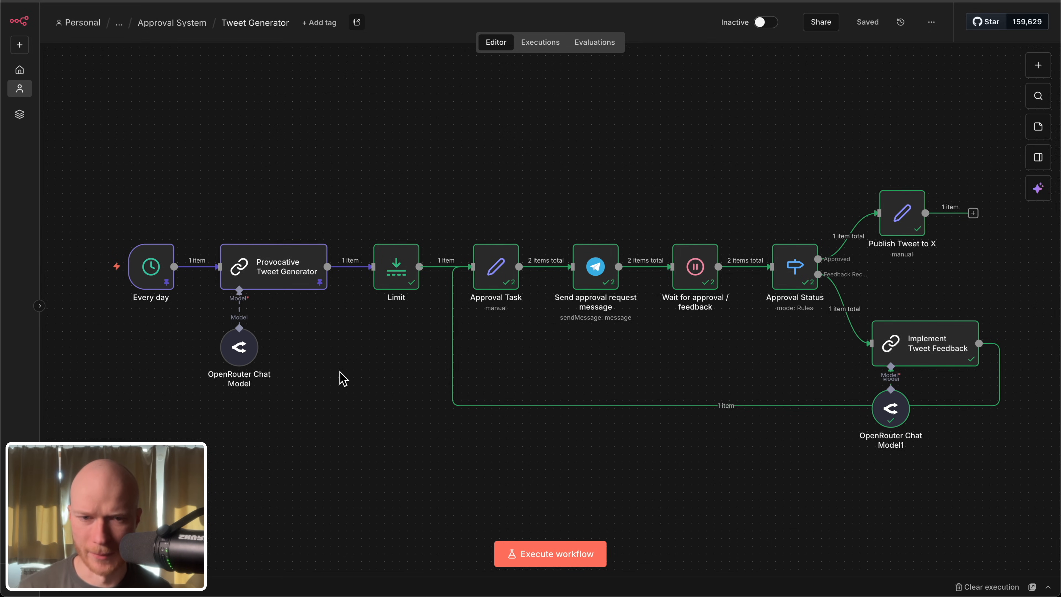
Step: Inspect the trigger interval and schedule settings of the Every day node in the n8n workflow
left_click_drag(344, 379, 456, 429)
scroll(218, 318, "up", 2)
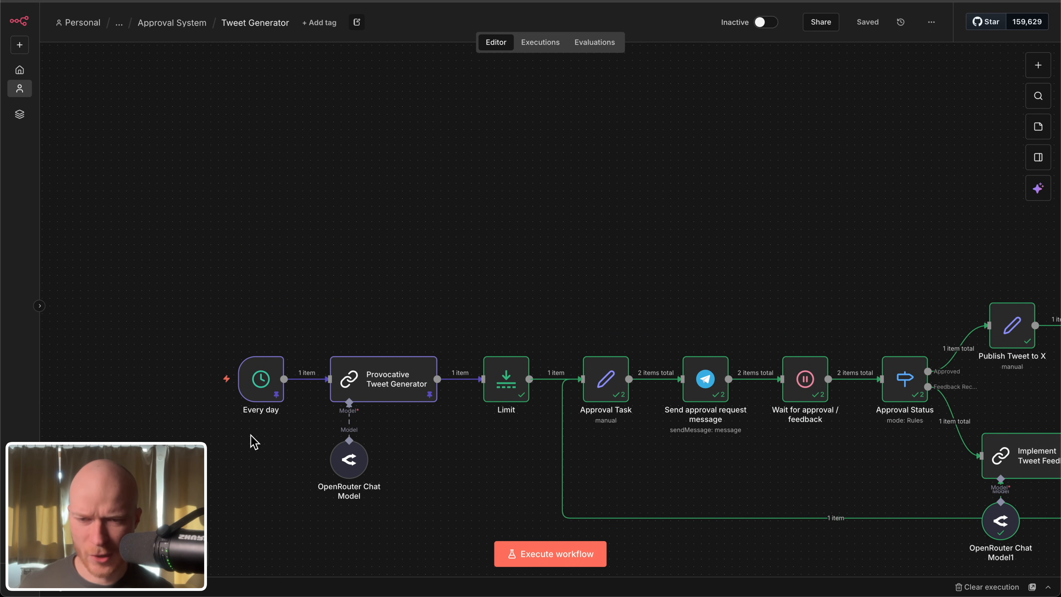
scroll(289, 428, "down", 4)
scroll(262, 309, "up", 2)
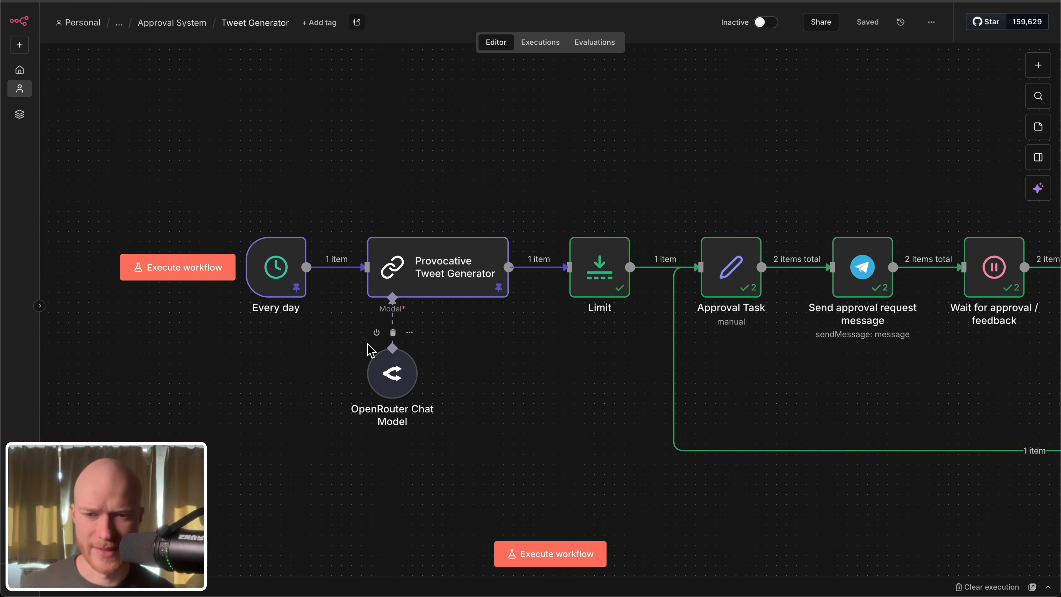
double_click(295, 283)
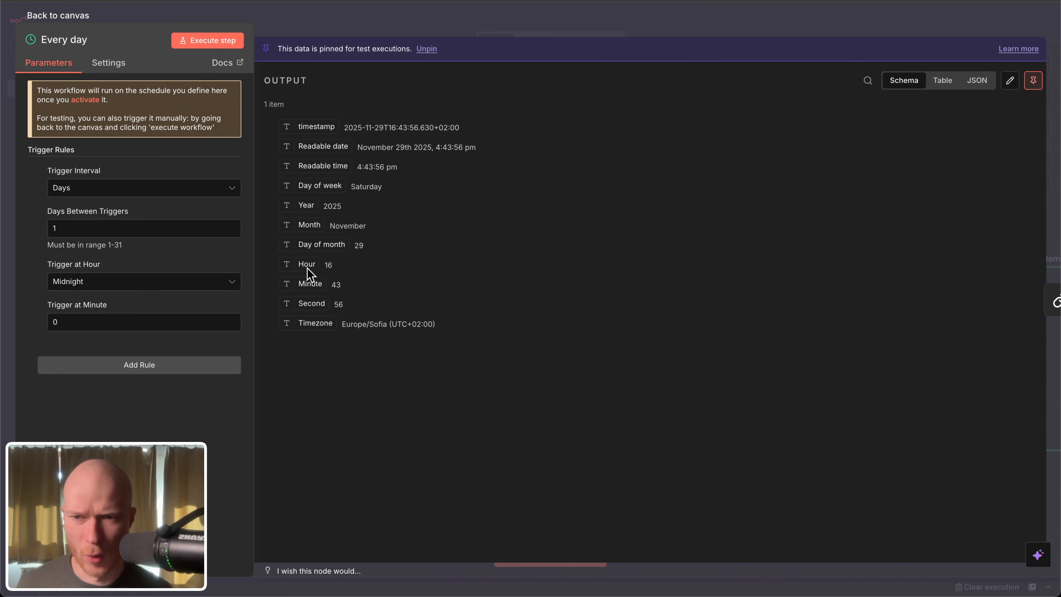
left_click(44, 21)
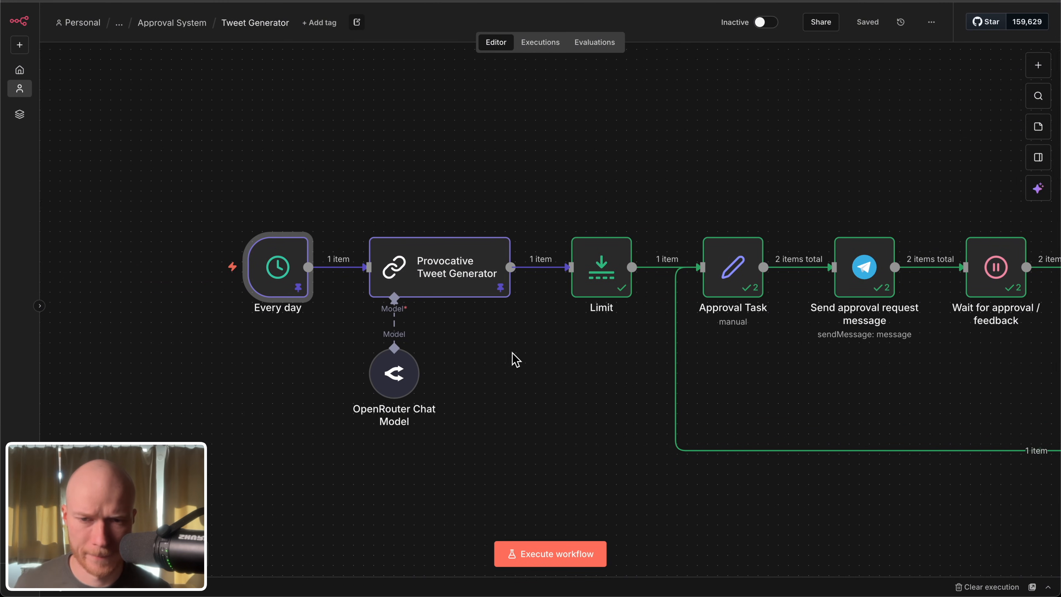
Step: Search the node library for "basic" to find the Basic LLM Chain node, without adding anything
scroll(481, 326, "left", 1)
left_click(1039, 65)
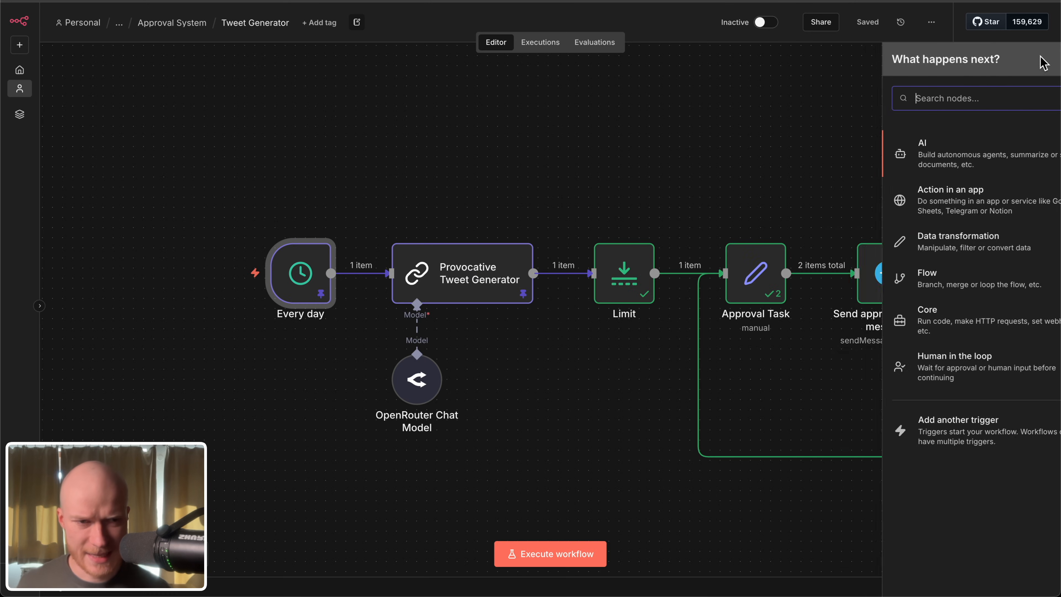
type("basic")
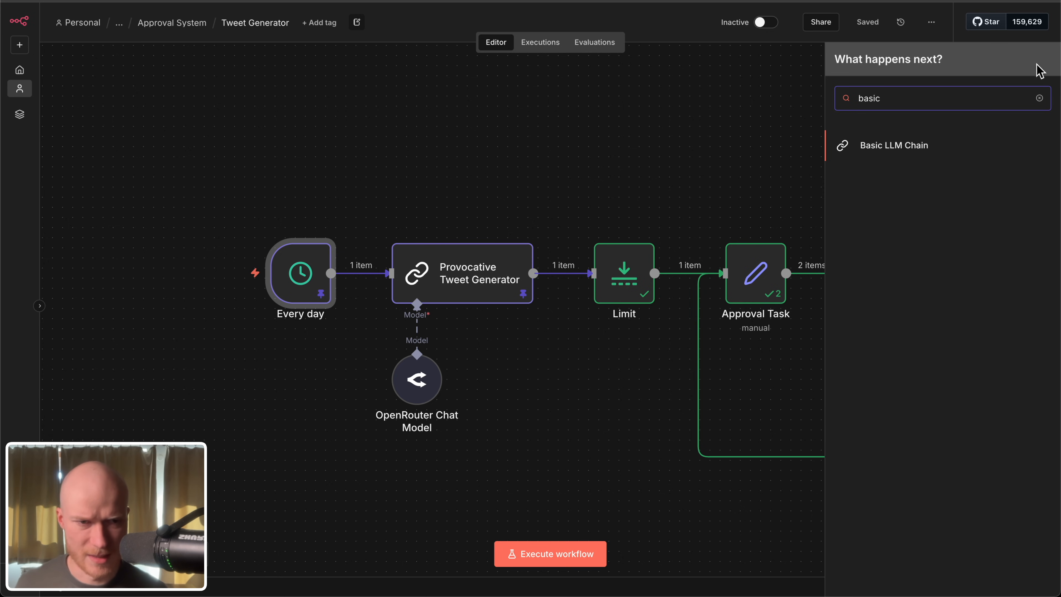
left_click(689, 148)
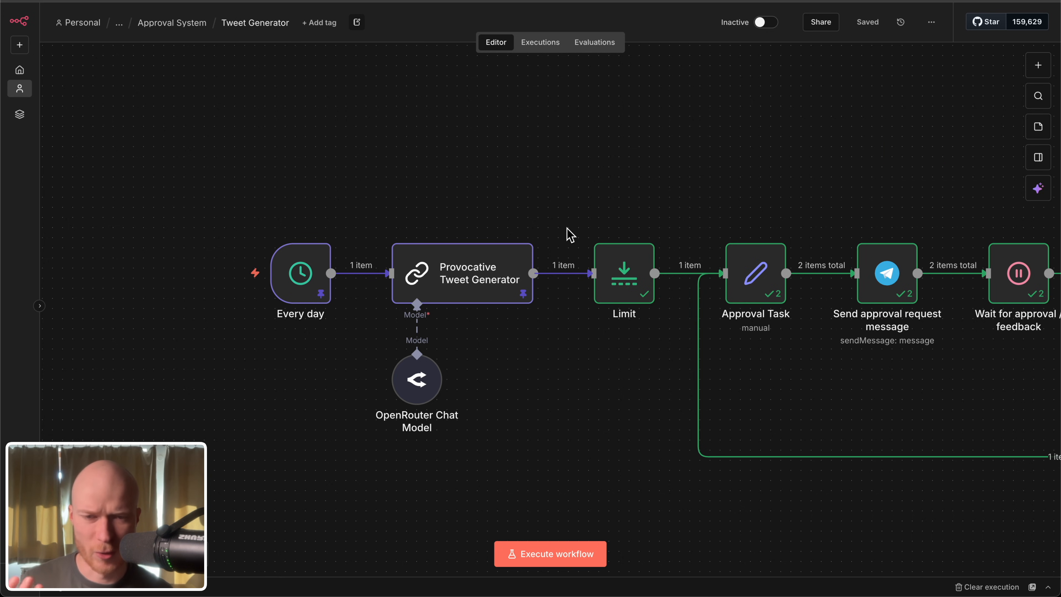
Step: Check the OpenRouter Chat Model node attached to the tweet generator, and search the node library for "open" without adding anything
mouse_move(574, 284)
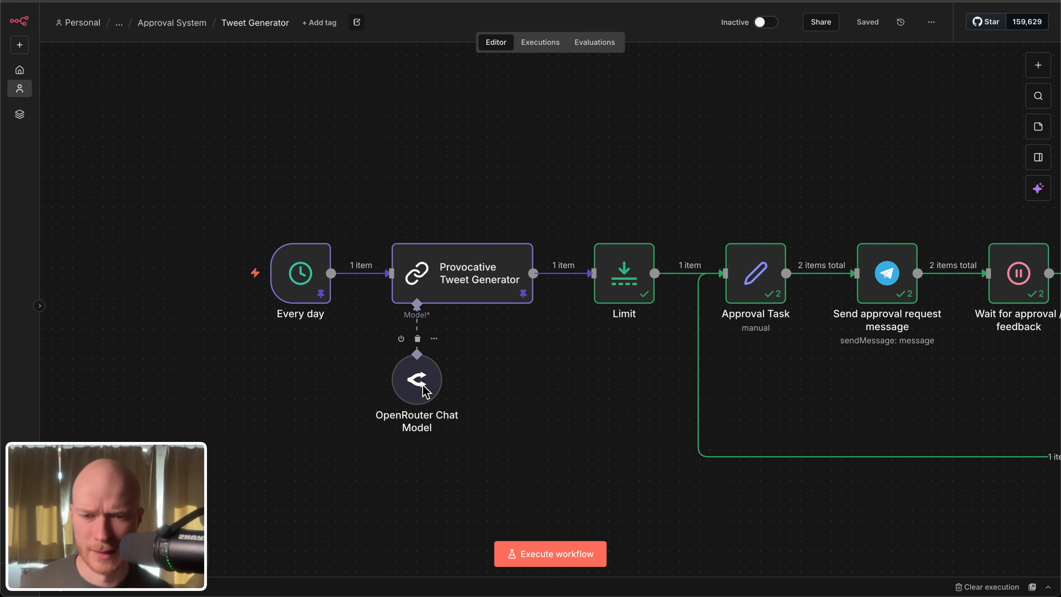
double_click(426, 392)
left_click(32, 17)
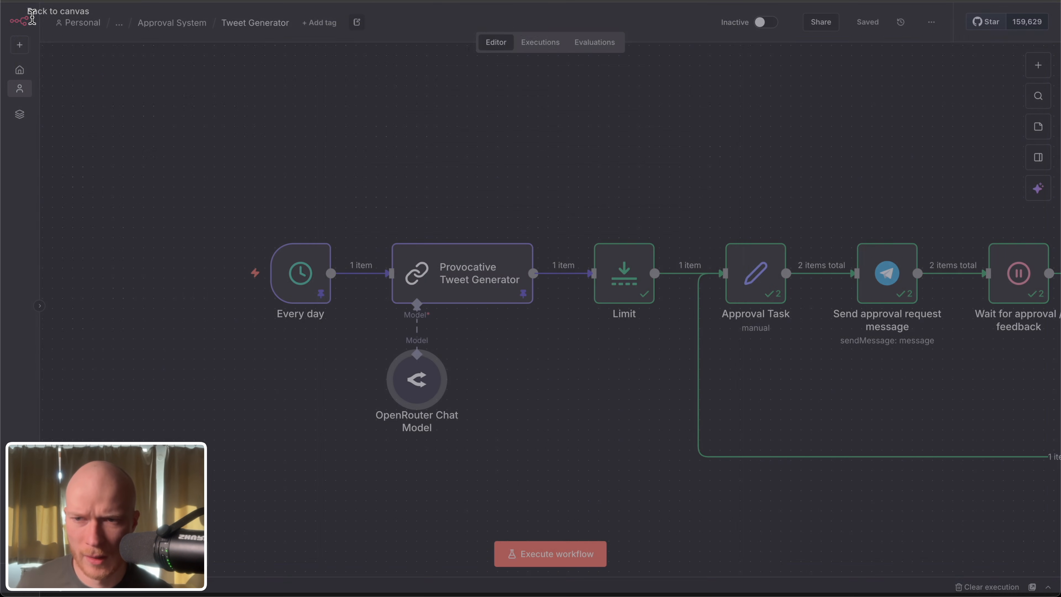
left_click(1039, 66)
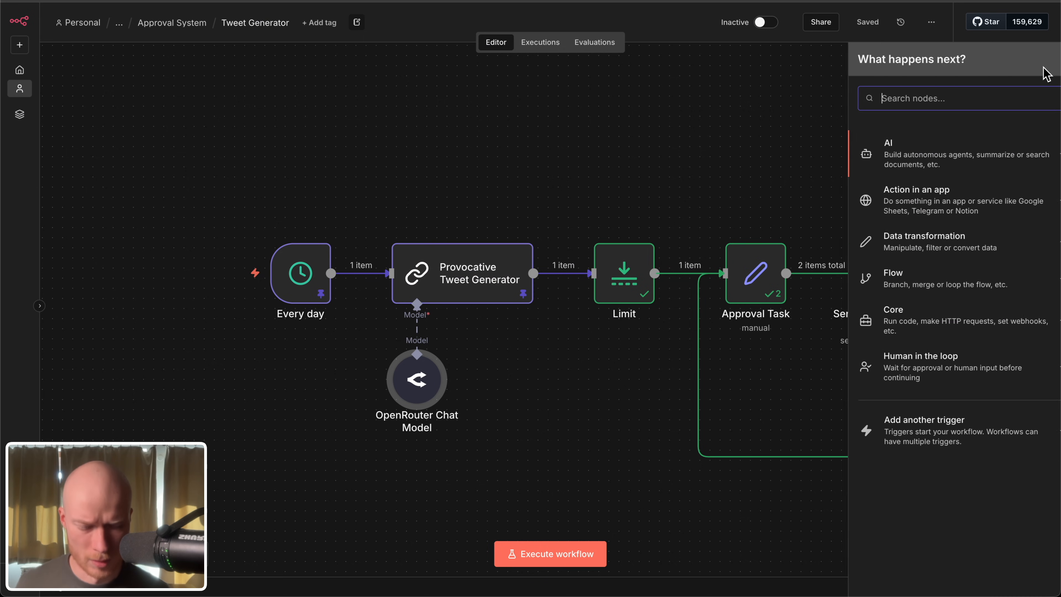
type("open")
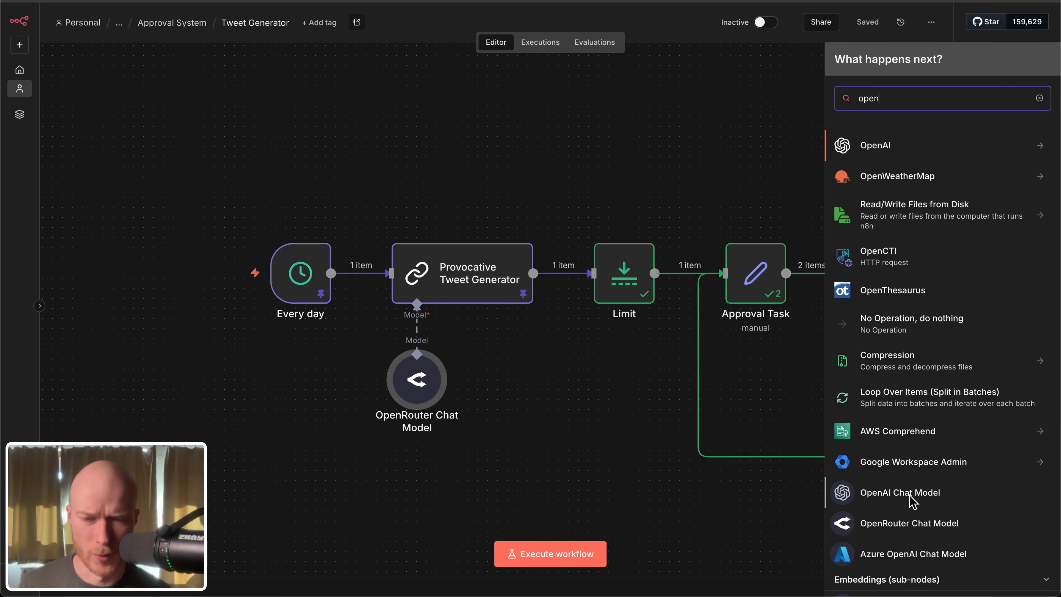
left_click(591, 377)
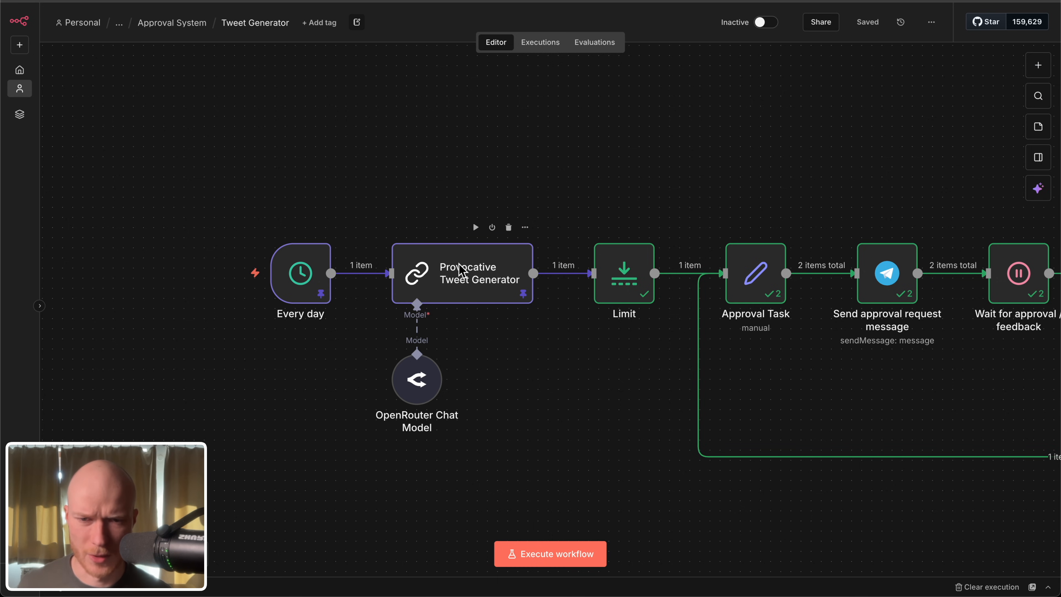
Step: Read the full system message of the Provocative Tweet Generator node in the expanded expression editor
double_click(461, 271)
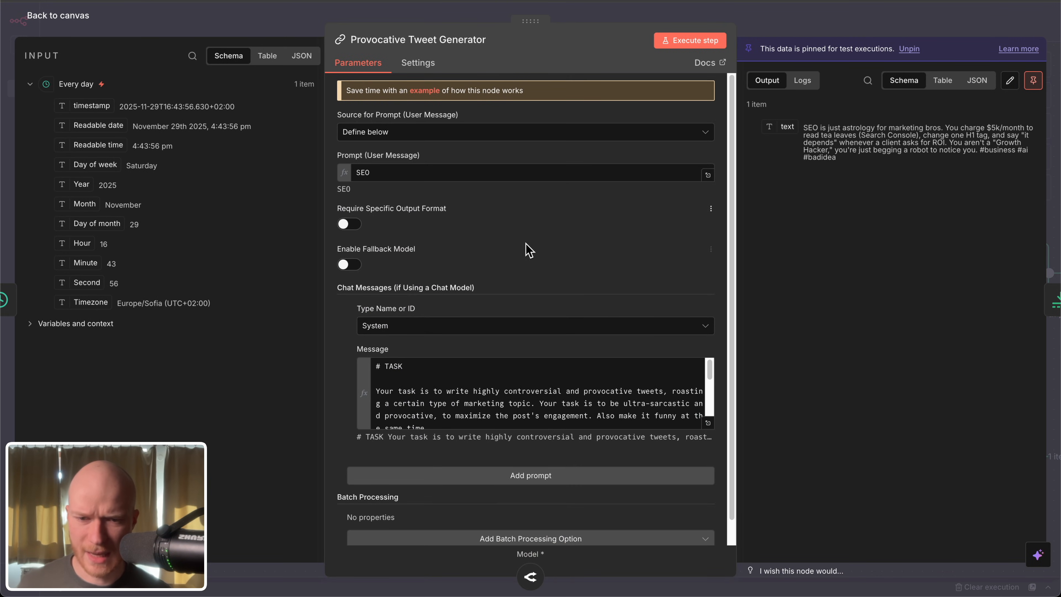
left_click(708, 422)
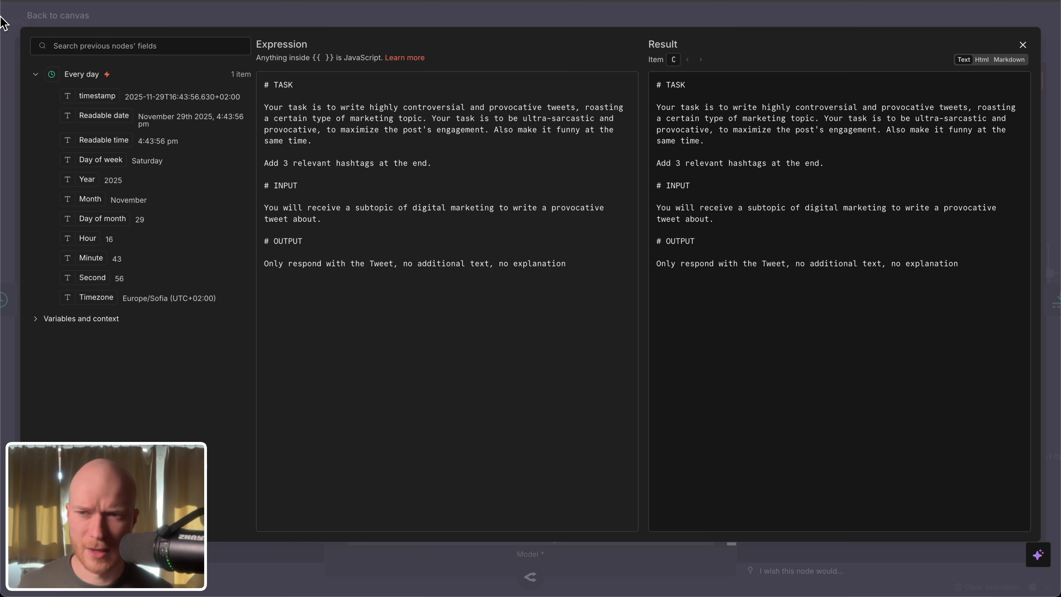
left_click(23, 19)
left_click(23, 18)
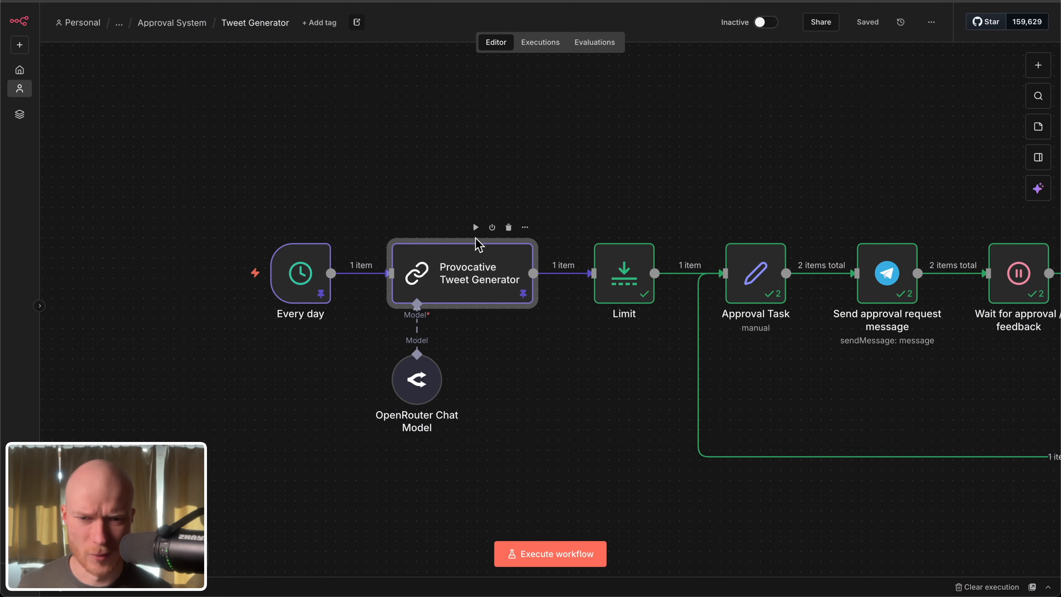
Step: Reopen the Provocative Tweet Generator node to review its hashtag and input instructions together with its SEO user prompt
mouse_move(372, 290)
scroll(372, 289, "down", 5)
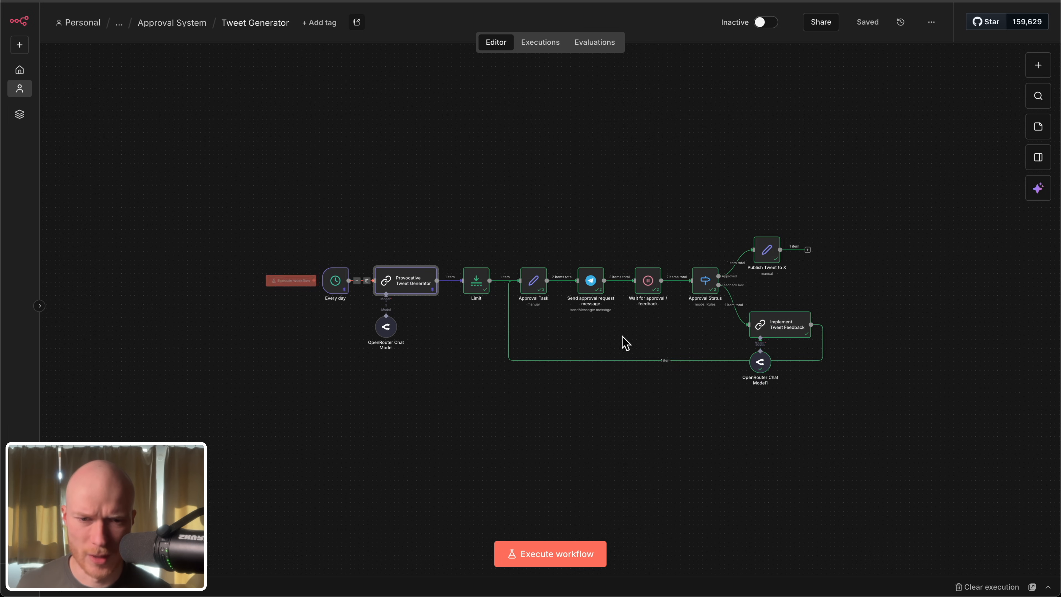
left_click_drag(455, 146, 847, 415)
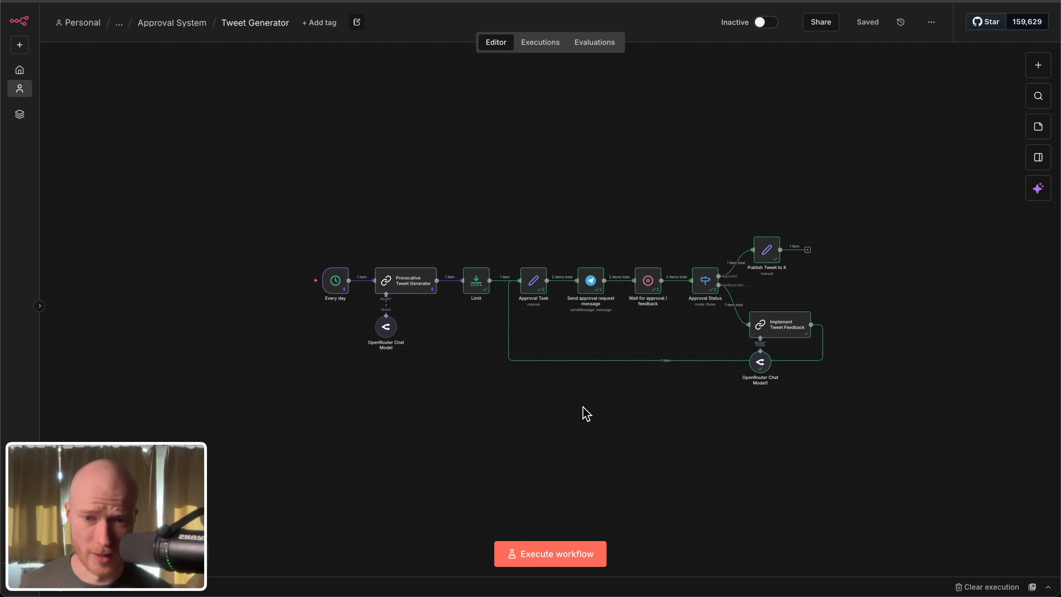
scroll(375, 276, "up", 8)
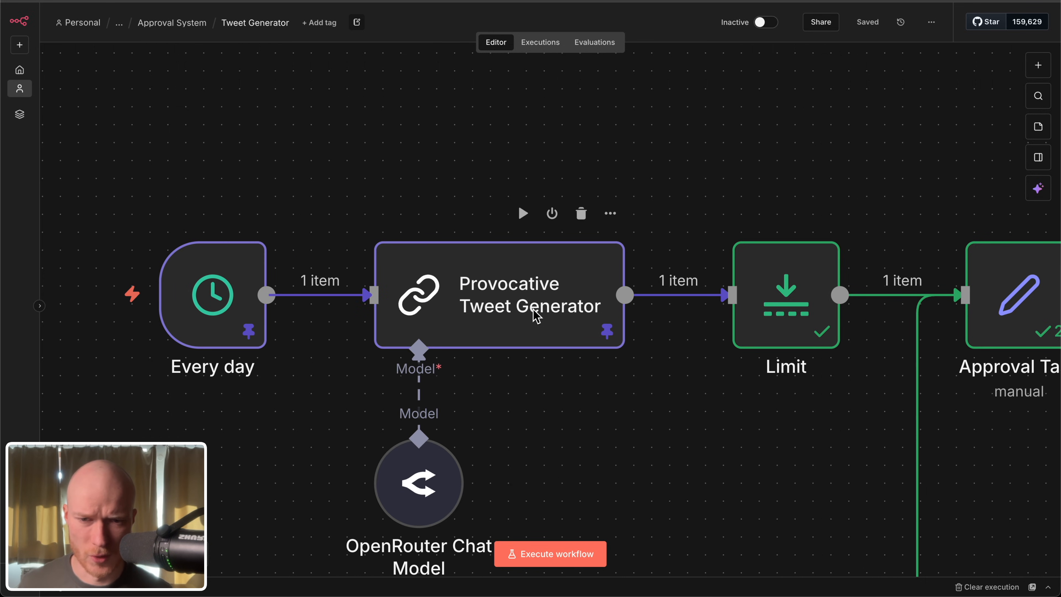
scroll(534, 310, "down", 2)
double_click(534, 311)
left_click(709, 422)
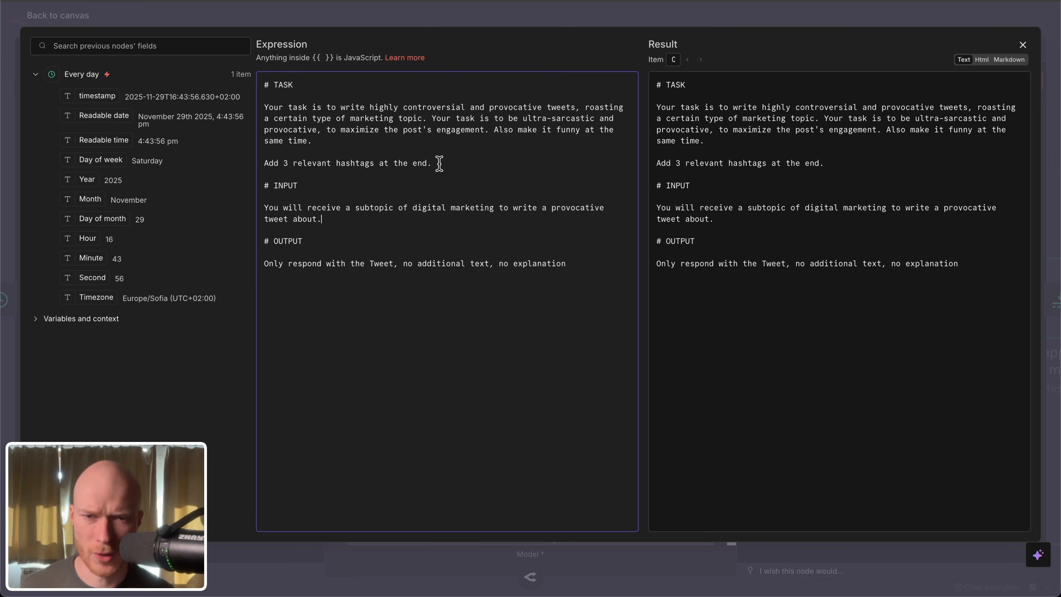
left_click(44, 19)
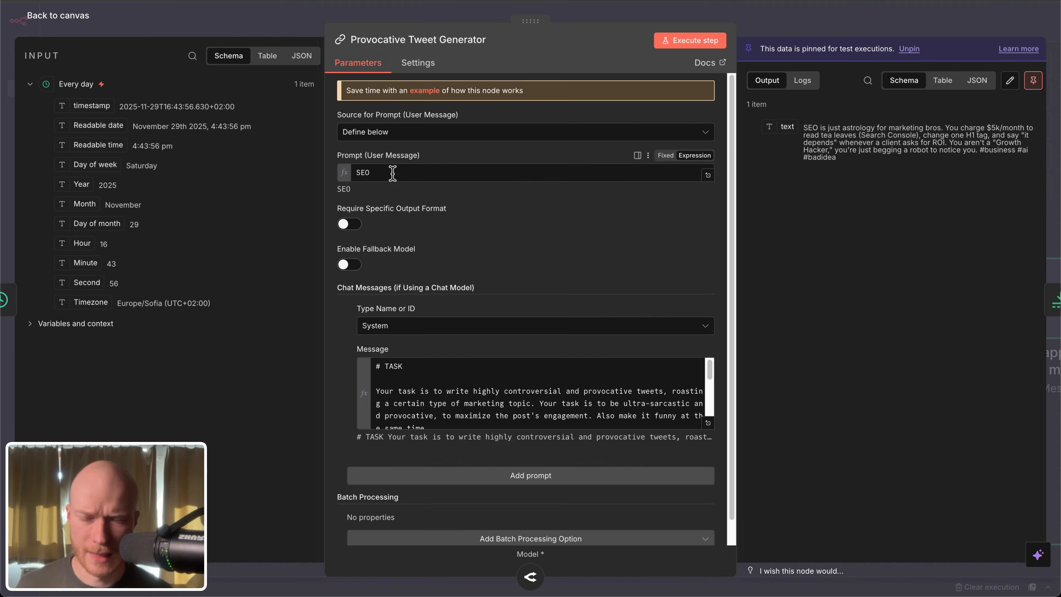
left_click(394, 171)
left_click_drag(393, 172, 359, 174)
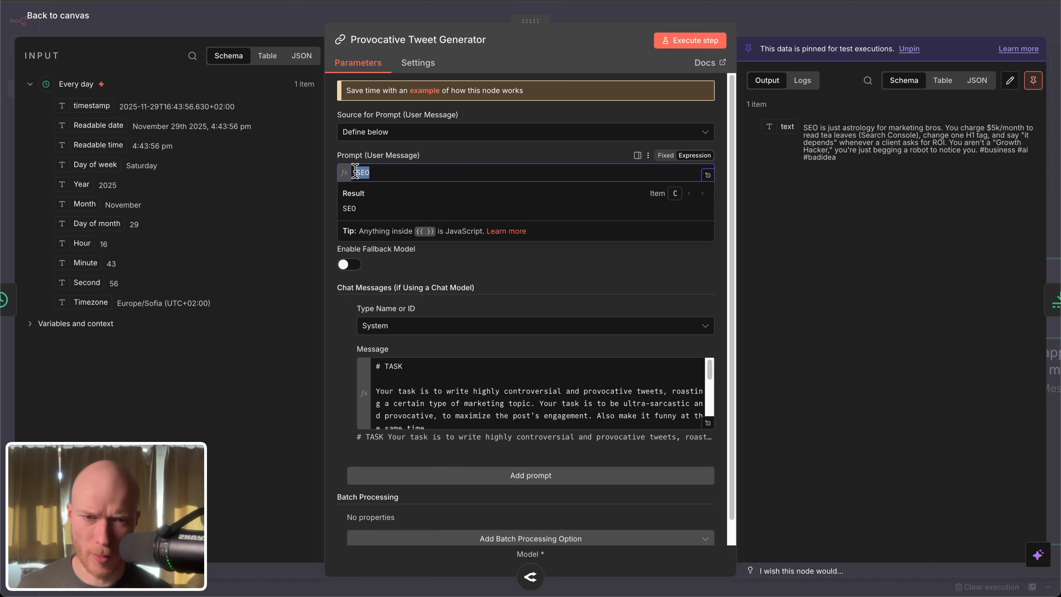
left_click(389, 168)
left_click_drag(389, 168, 352, 172)
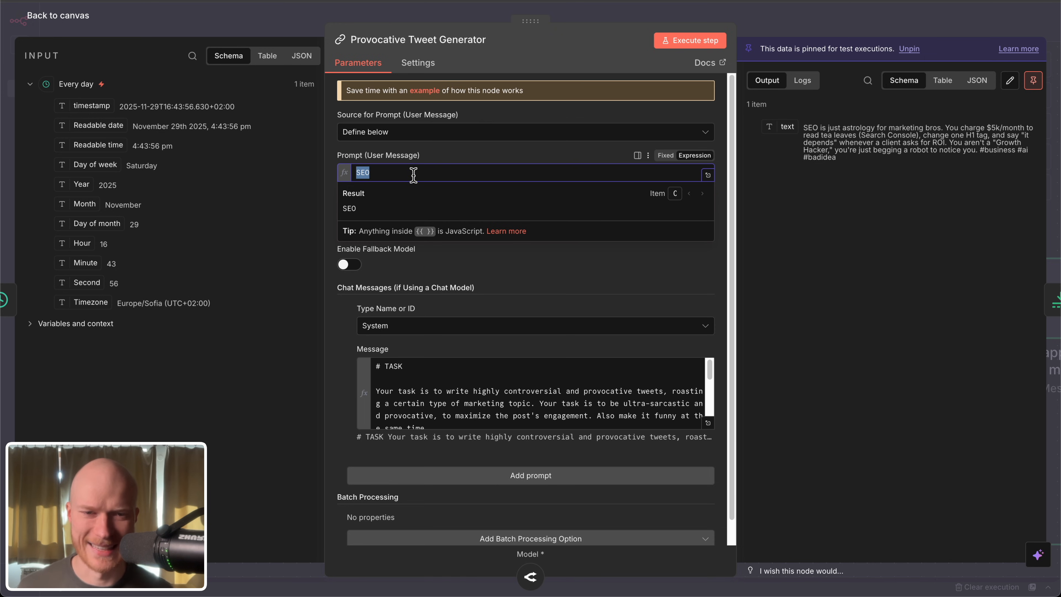
Step: Unpin the Provocative Tweet Generator's output data and execute that node on its own
key("Escape")
left_click(524, 237)
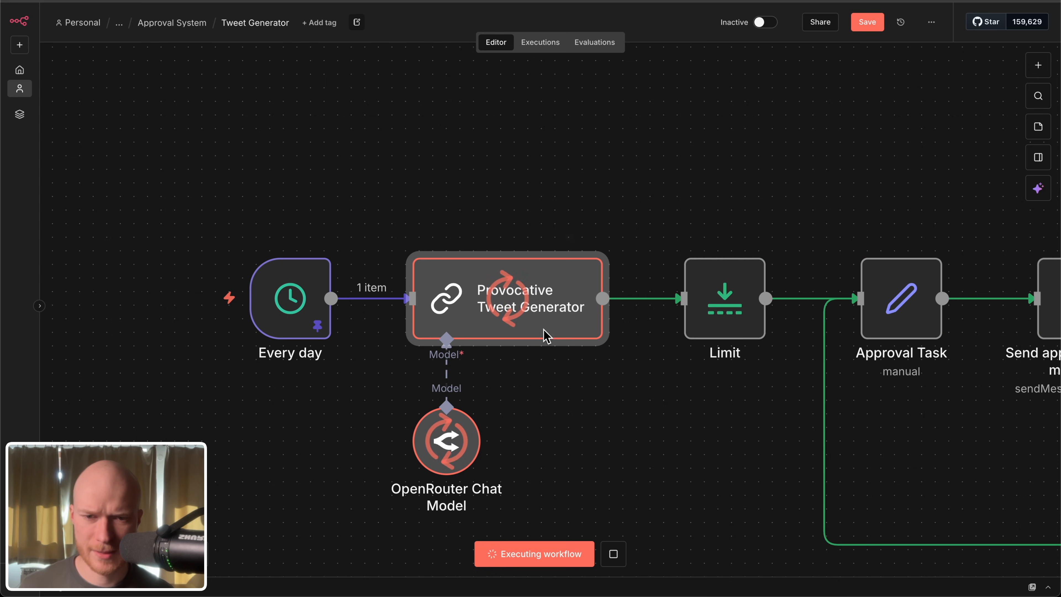
Step: Review the Provocative Tweet Generator's JSON output, and check the Max Items and Keep settings of the Limit node
double_click(544, 316)
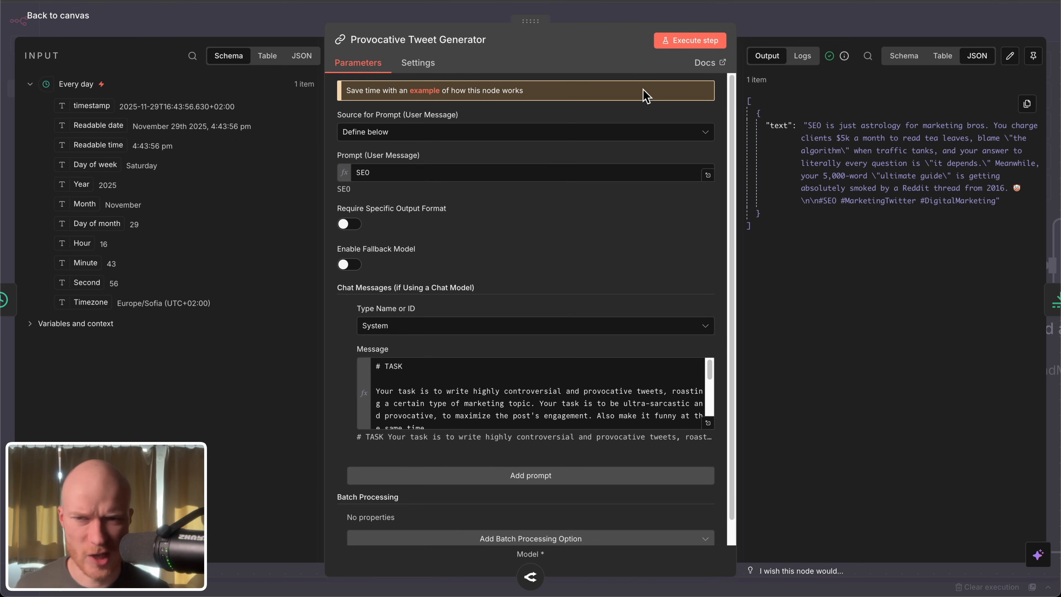
left_click(33, 15)
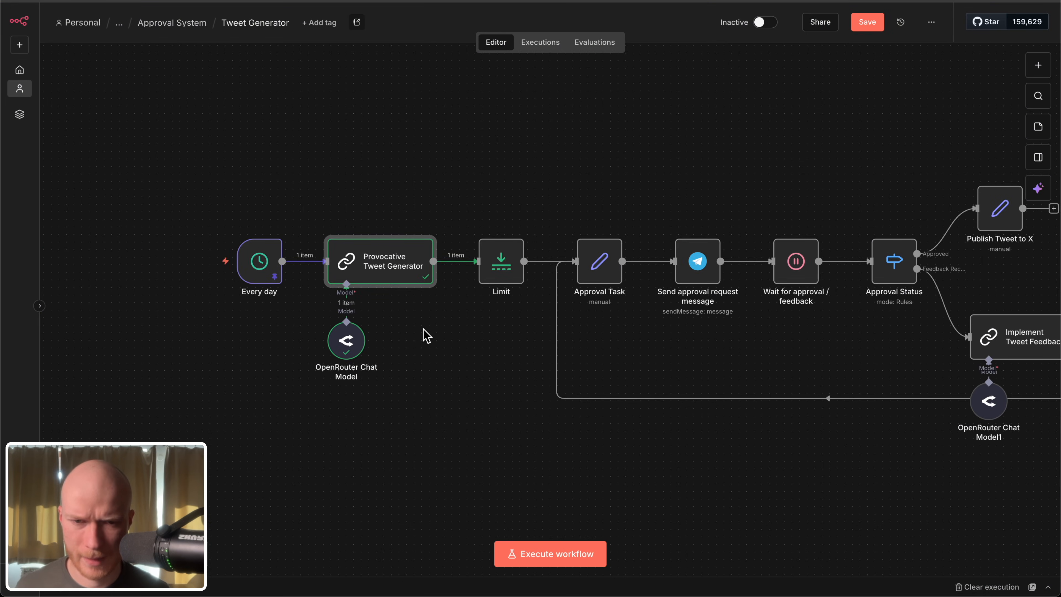
scroll(460, 331, "up", 5)
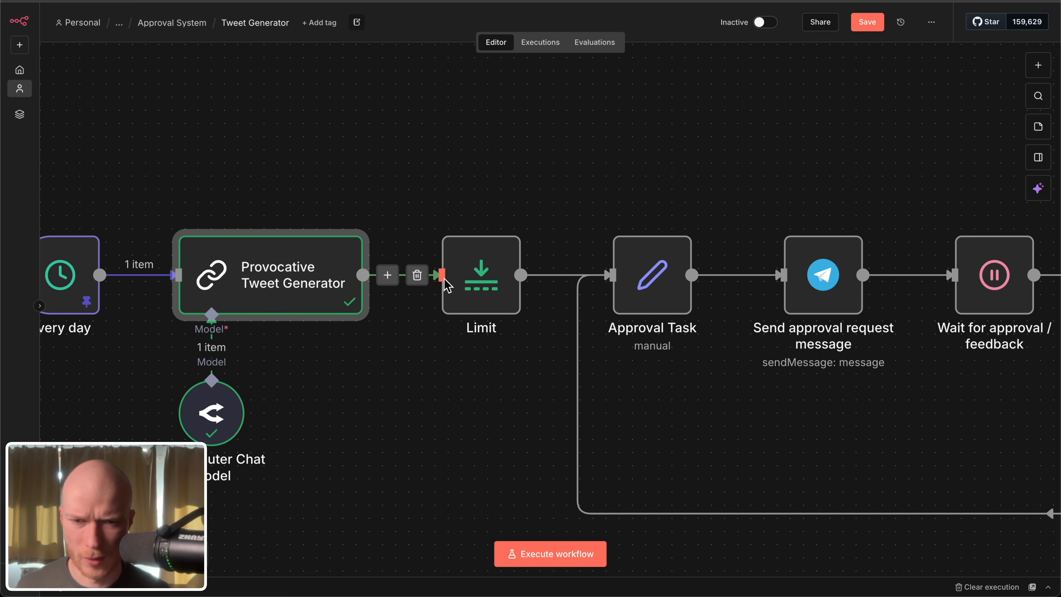
double_click(472, 269)
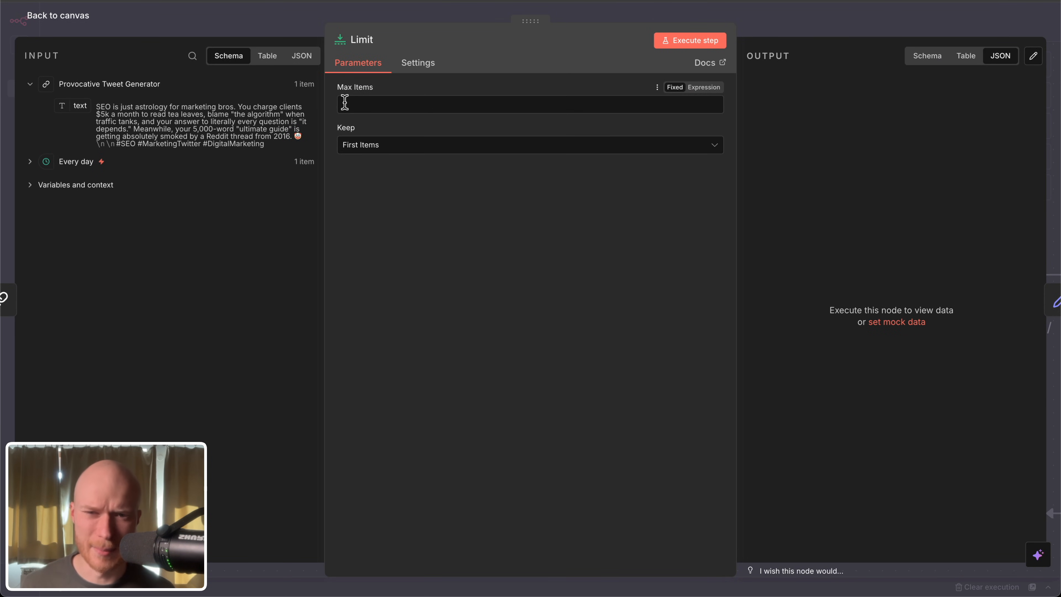
left_click(80, 23)
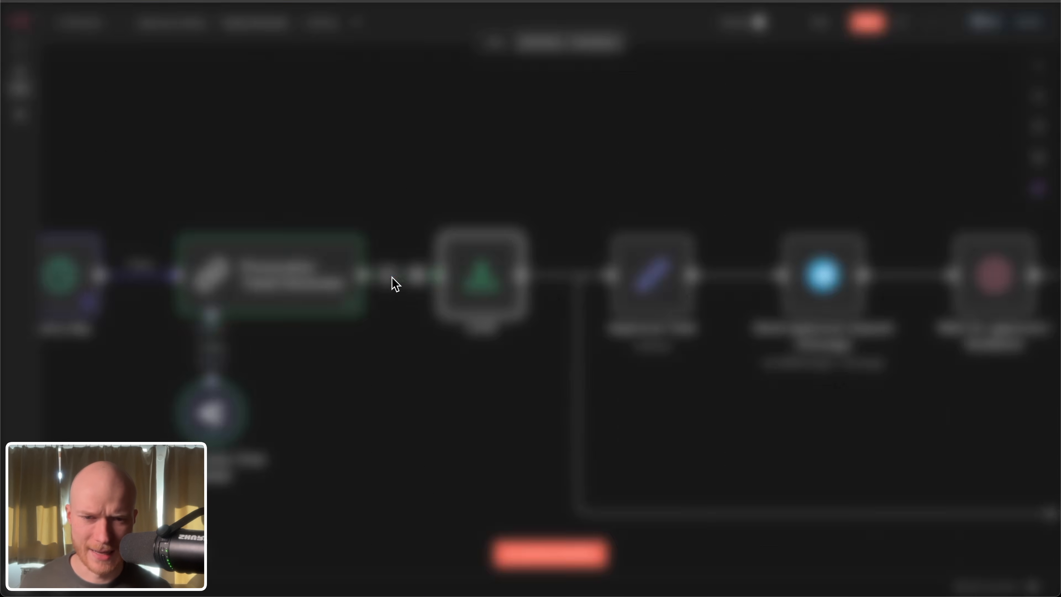
Step: Highlight the approval loop from Approval Task through Publish Tweet to X and Implement Tweet Feedback, and clear the selection
key("1")
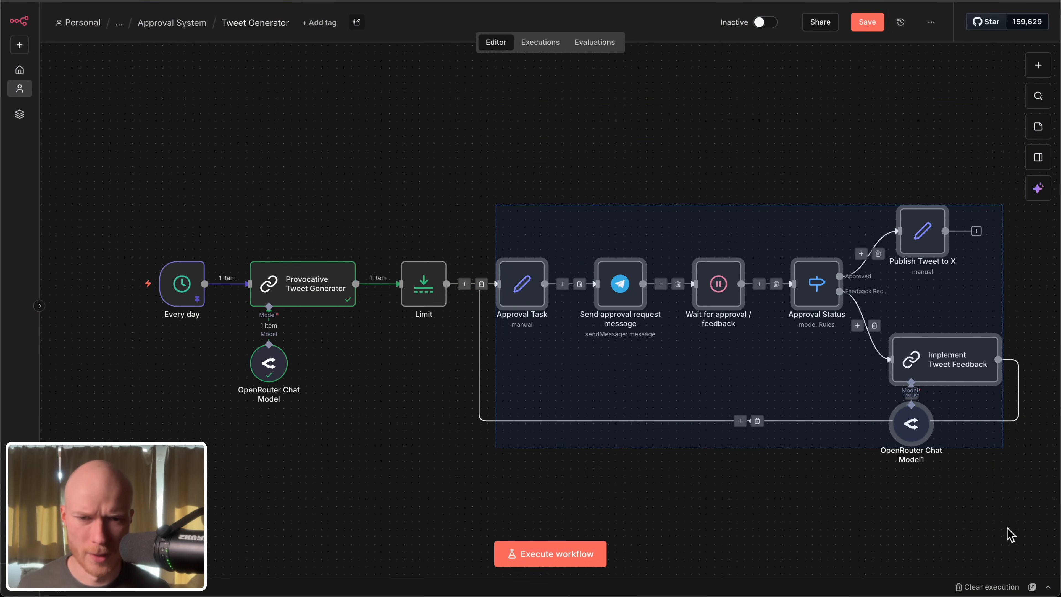
left_click(545, 184)
left_click_drag(459, 159, 1032, 491)
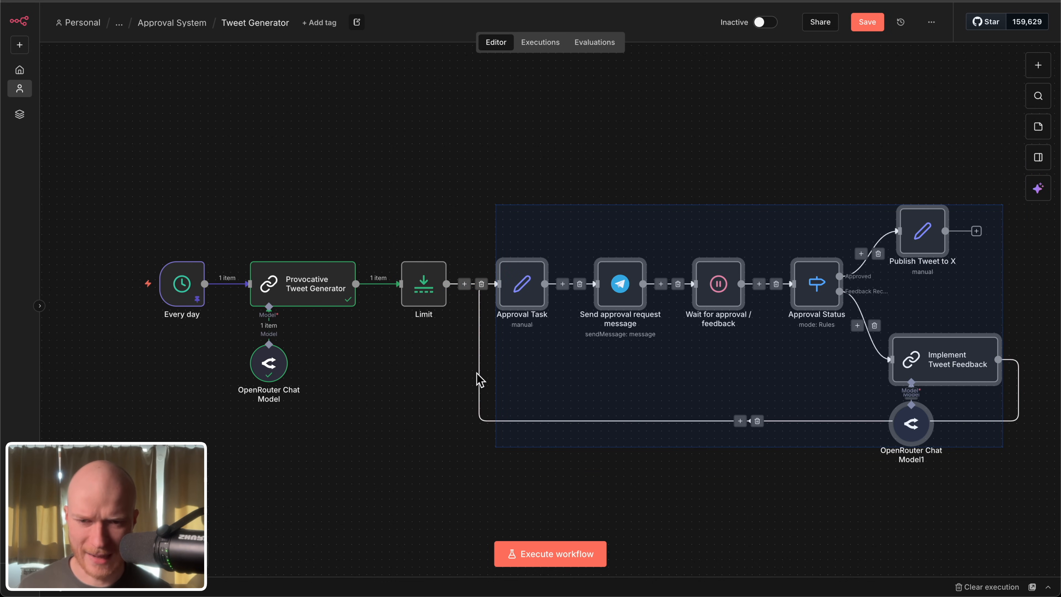
left_click(486, 383)
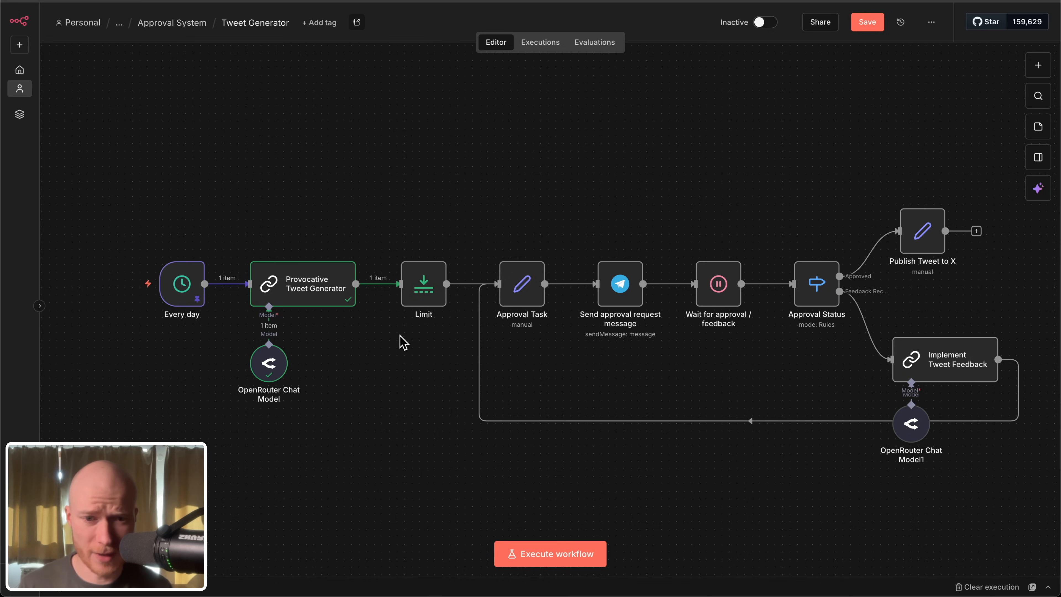
scroll(407, 368, "down", 5)
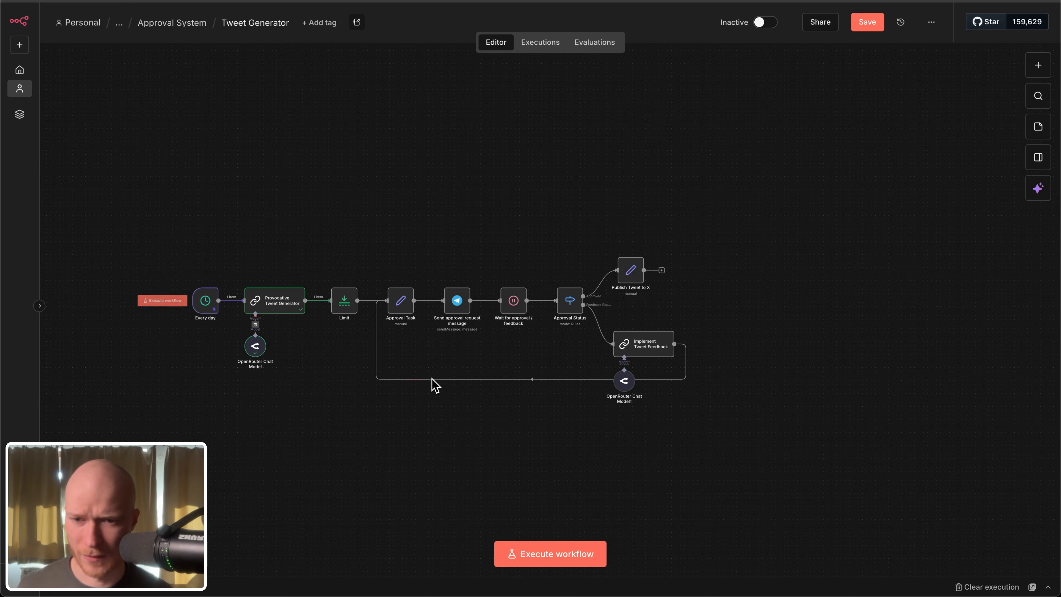
scroll(391, 320, "up", 8)
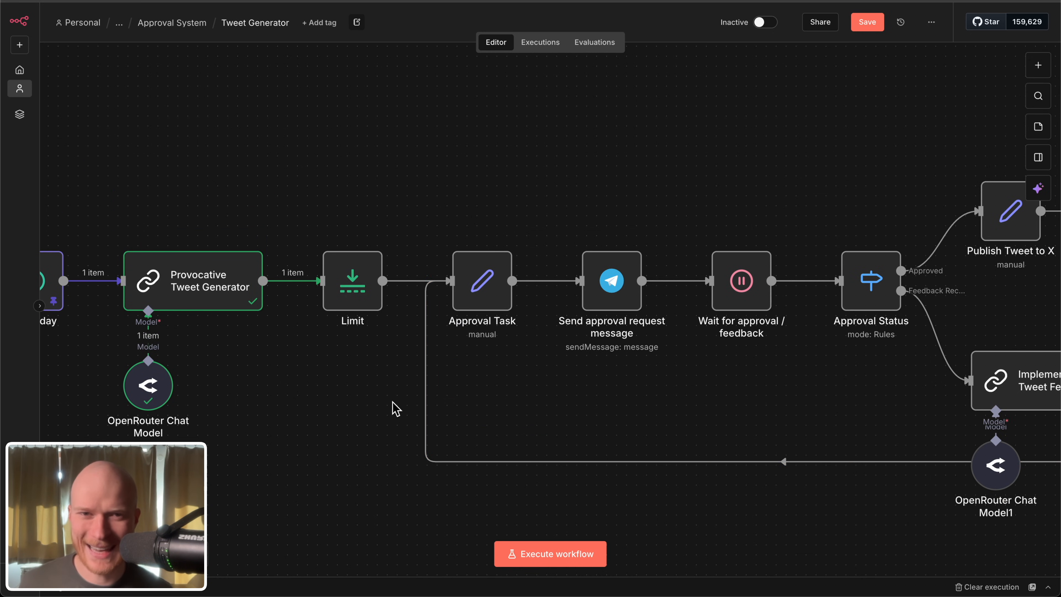
left_click_drag(417, 221, 284, 372)
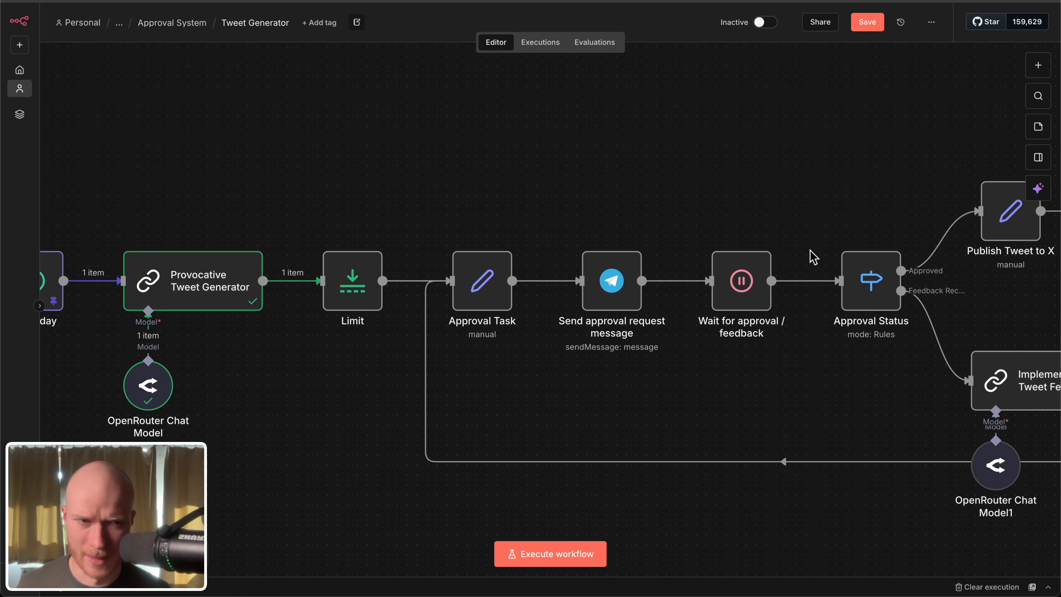
Step: Look through the Human in the loop category of the node library without adding a node
left_click(1044, 70)
left_click(897, 367)
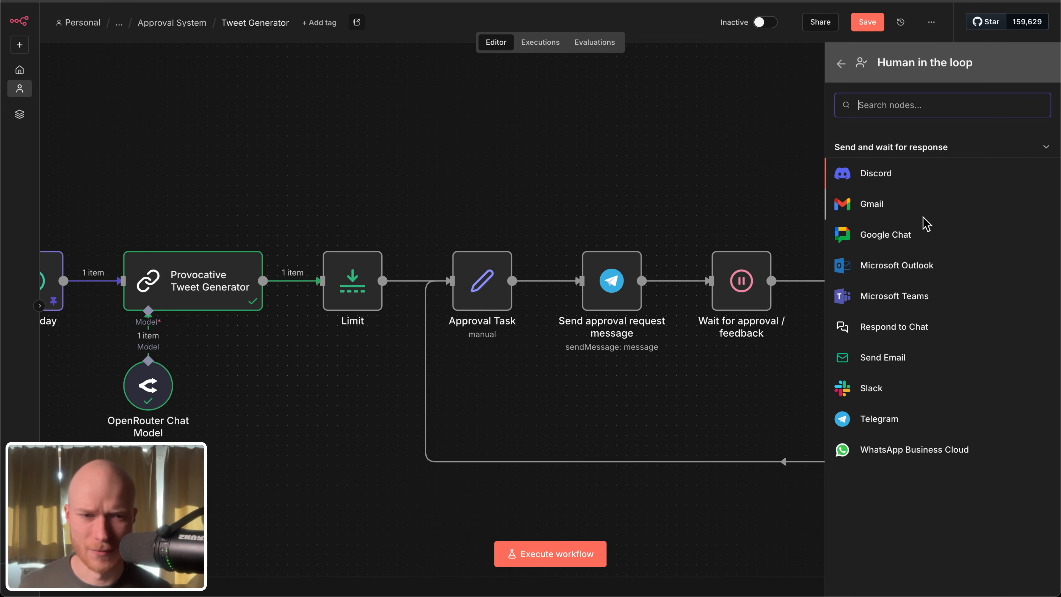
left_click(558, 136)
Step: Open the Approval Task node and examine the data.post_text field together with its {{ $json.text }} expression
left_click_drag(494, 391, 409, 408)
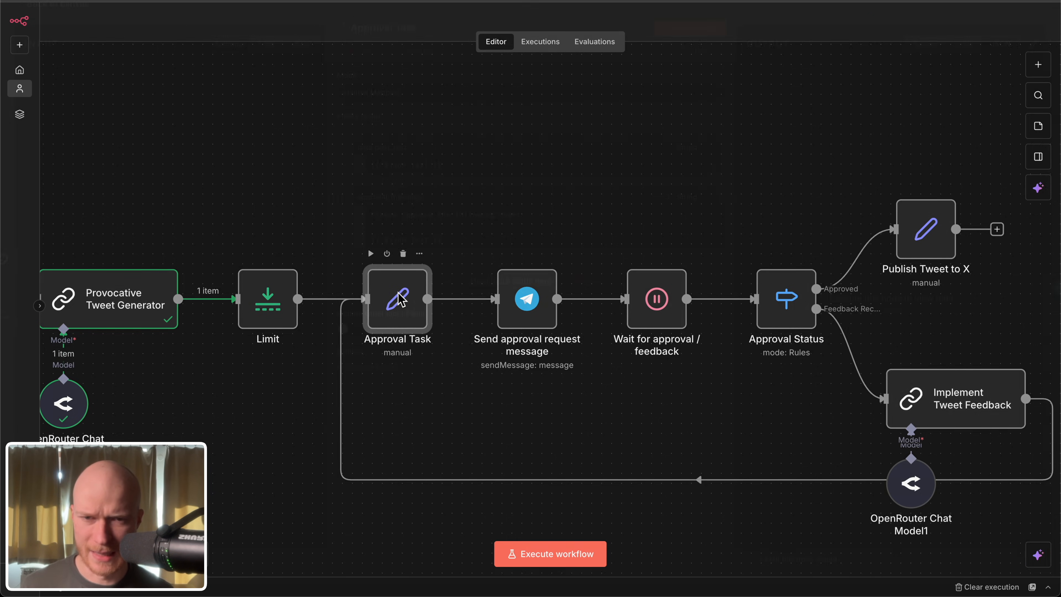
double_click(399, 299)
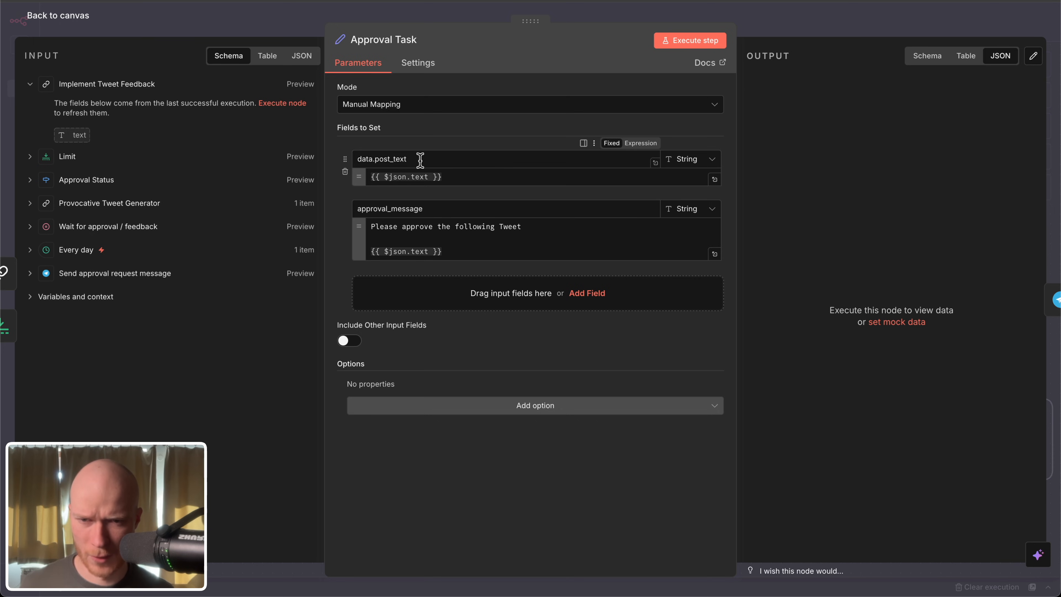
left_click_drag(426, 158, 344, 159)
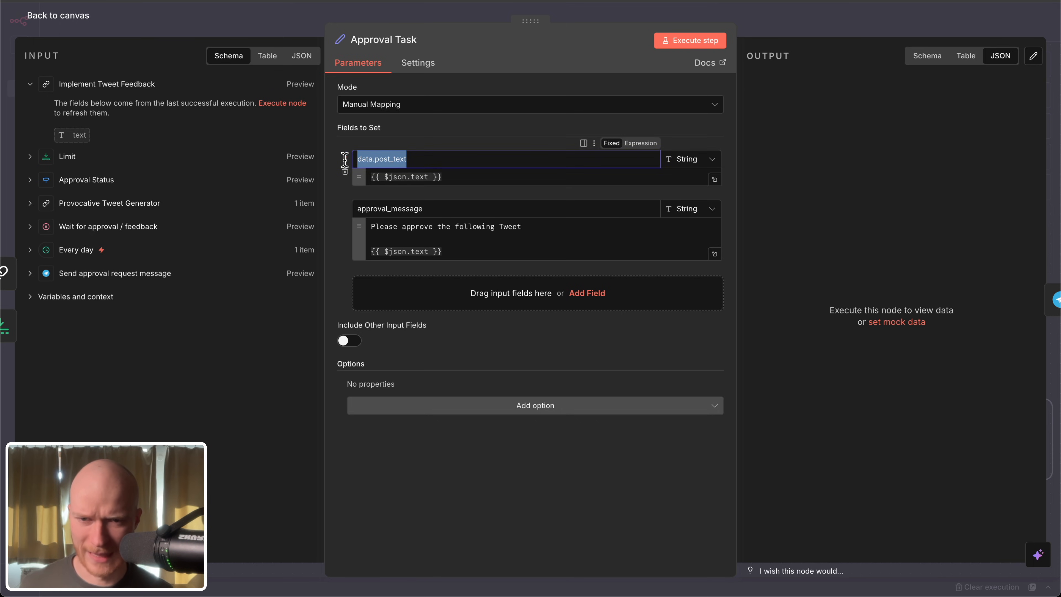
left_click(477, 176)
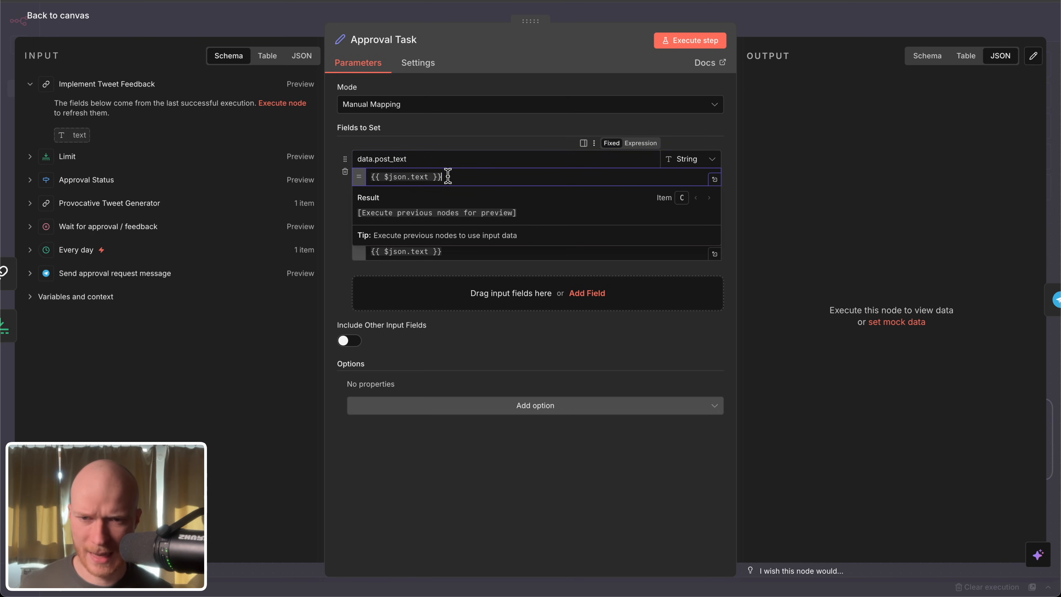
left_click_drag(441, 176, 373, 176)
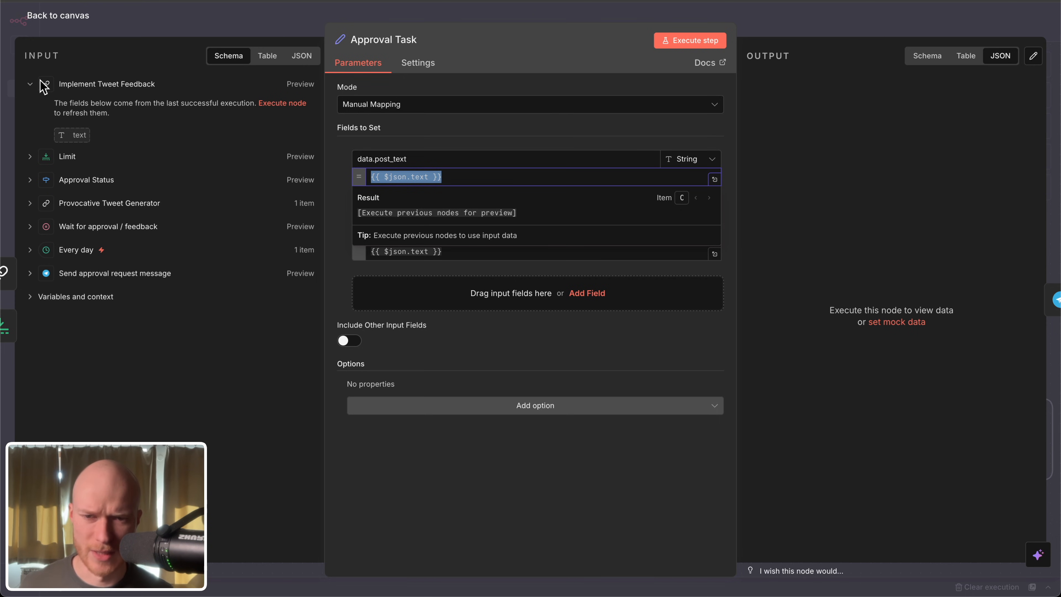
left_click(427, 131)
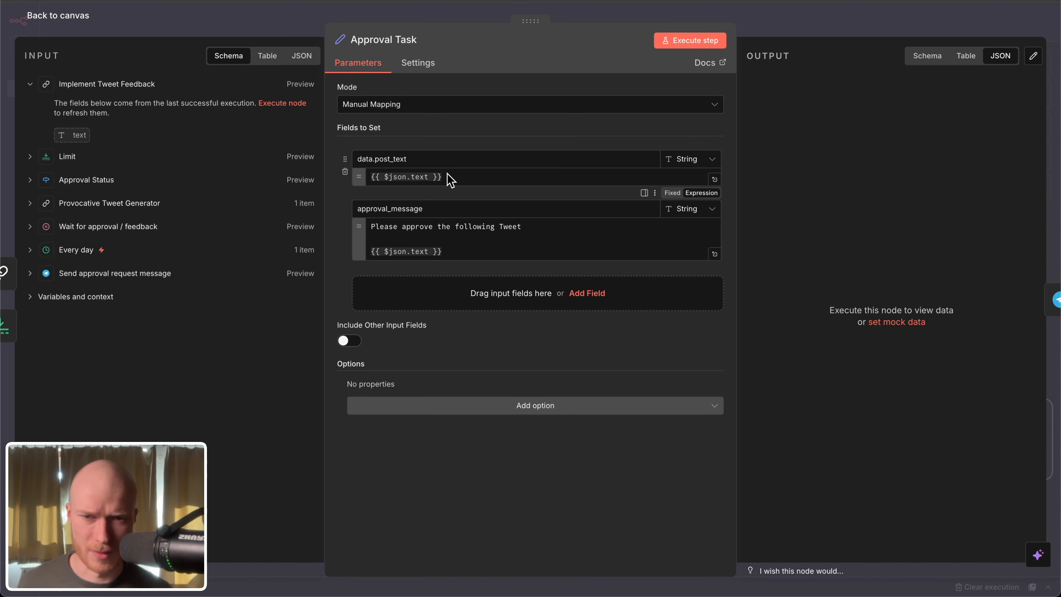
left_click_drag(452, 178, 352, 180)
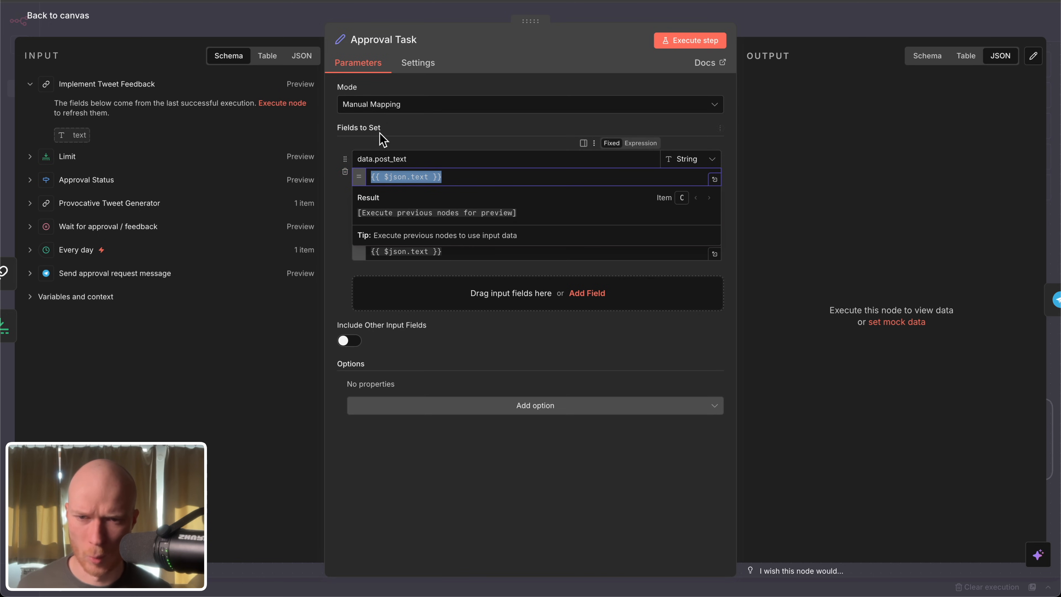
left_click(447, 321)
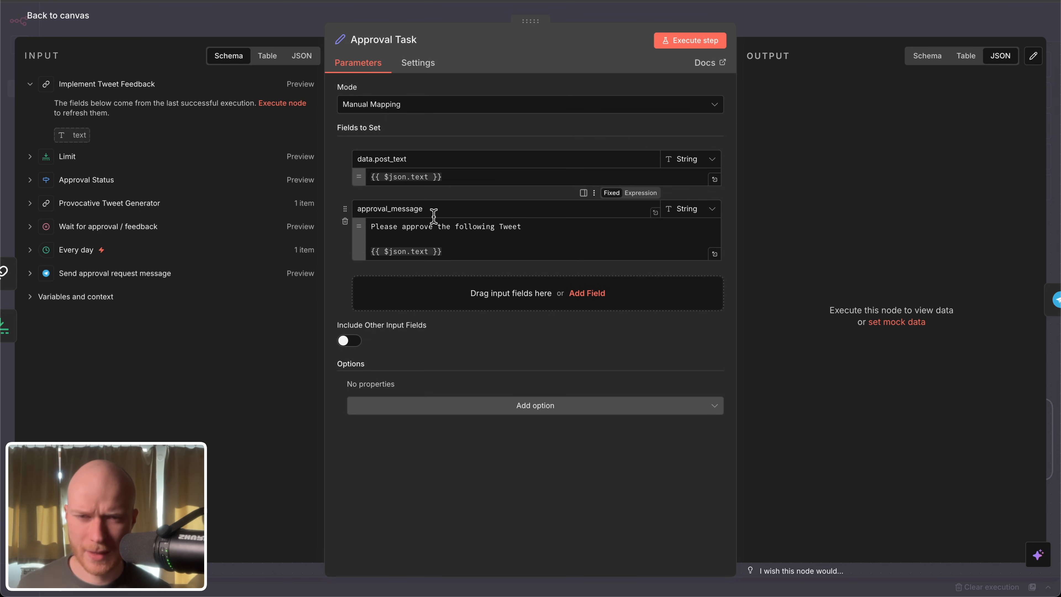
Step: Examine the approval_message field, including its introductory sentence and the embedded {{ $json.text }} expression
left_click_drag(442, 213, 344, 208)
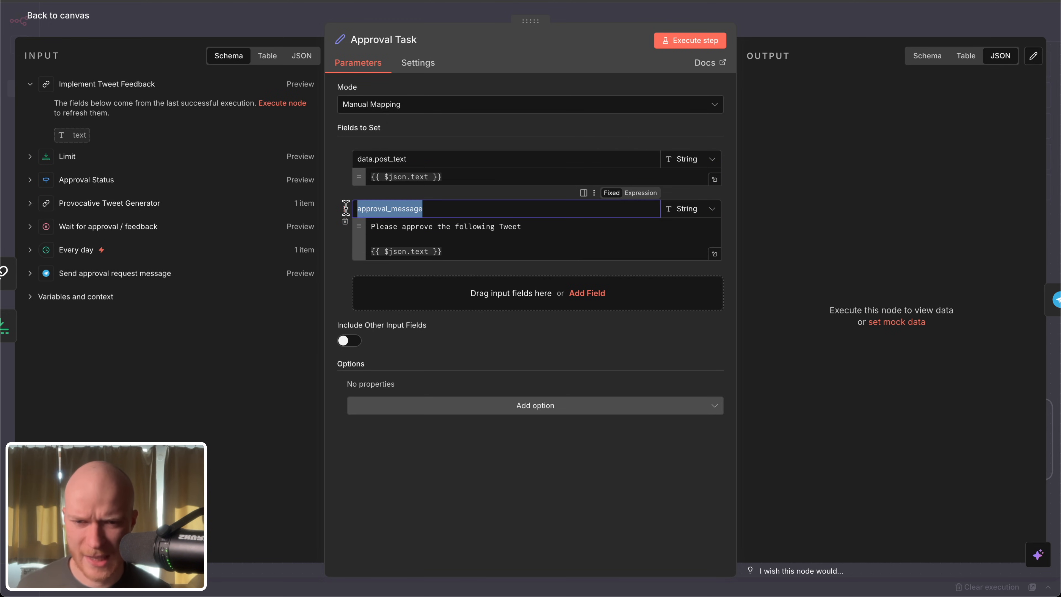
left_click(507, 241)
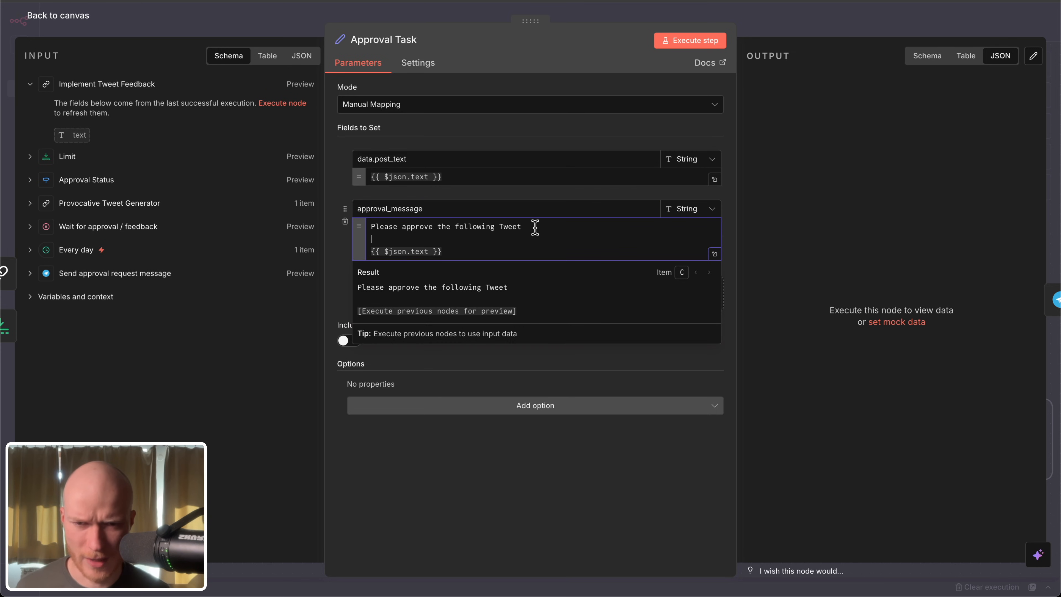
left_click_drag(521, 228, 367, 231)
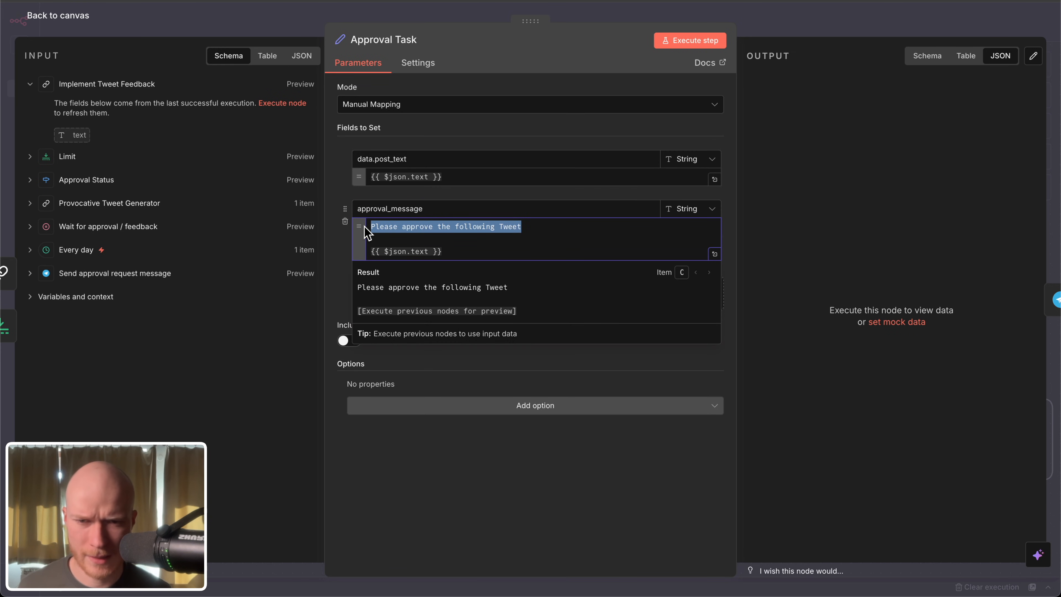
left_click_drag(476, 250, 367, 248)
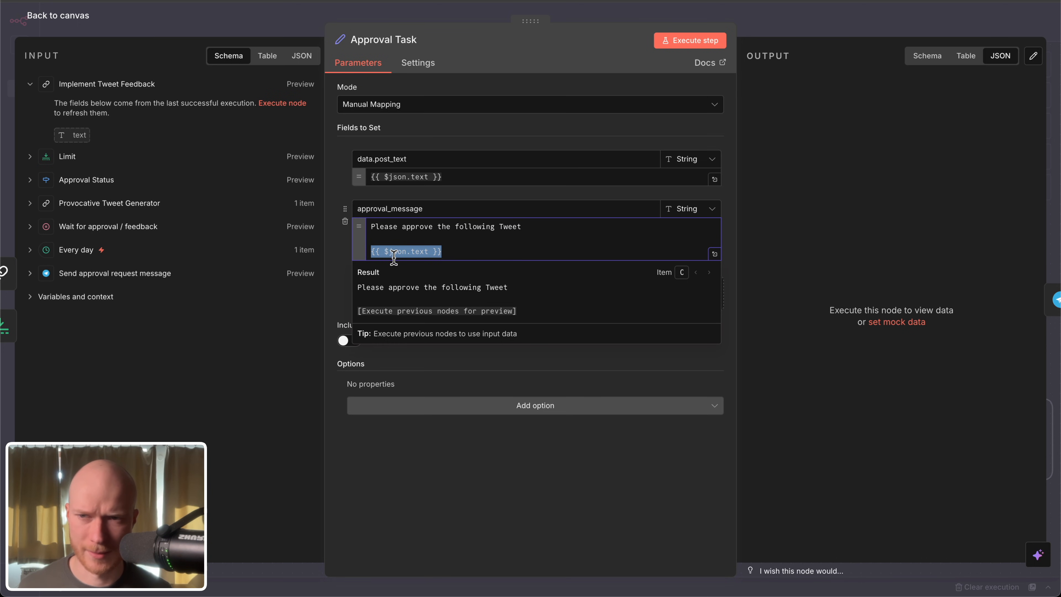
Step: Execute the Approval Task node on its own and return to the workflow canvas
left_click(685, 40)
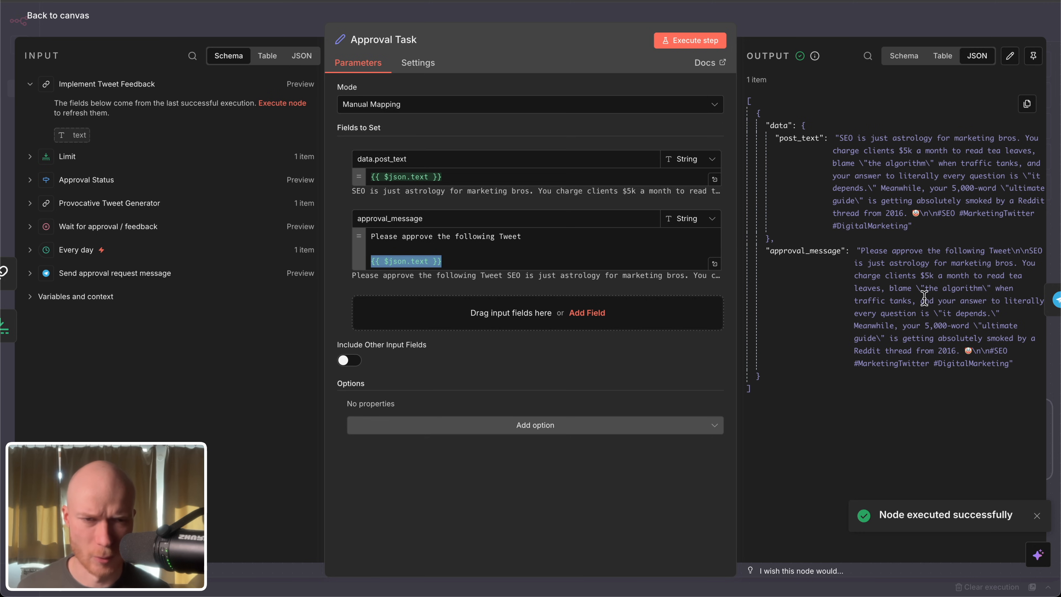
left_click(71, 16)
left_click_drag(538, 387, 510, 403)
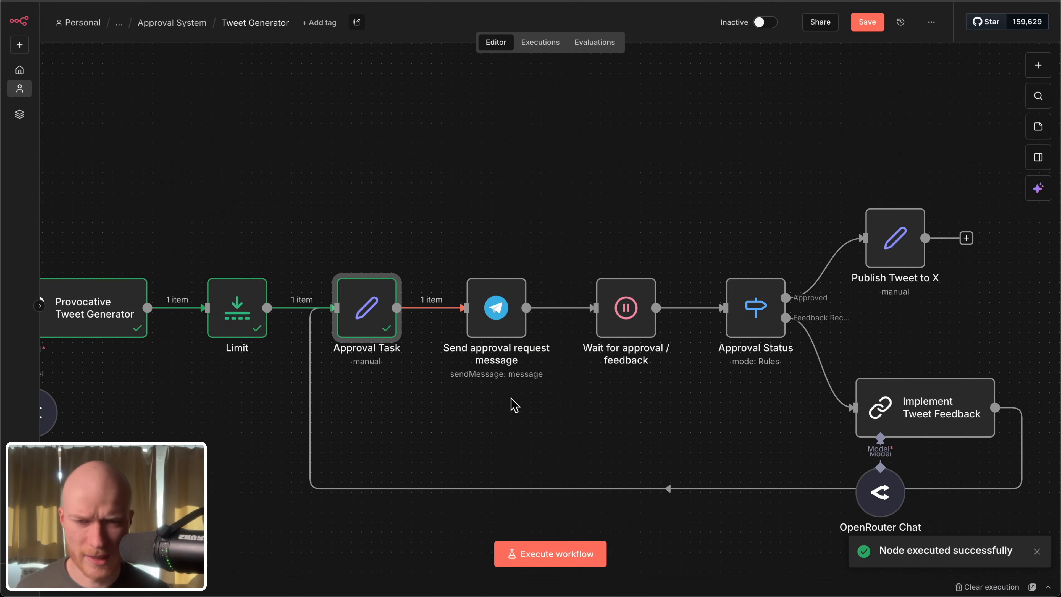
Step: Check the Human in the loop nodes again, and search the Telegram node's actions for "text" without adding any
scroll(367, 396, "up", 3)
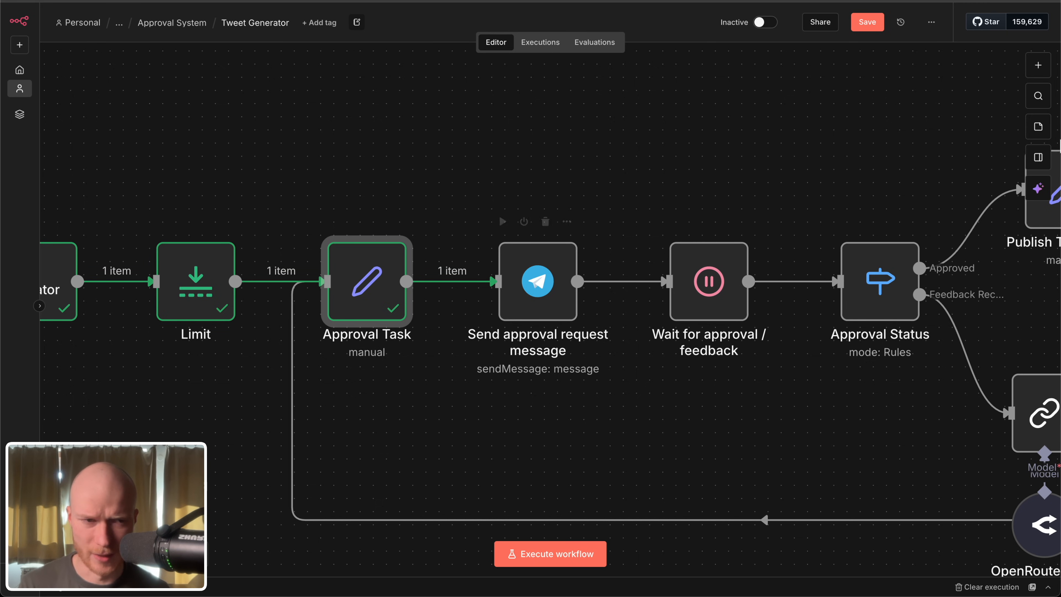
left_click(1041, 74)
left_click(960, 364)
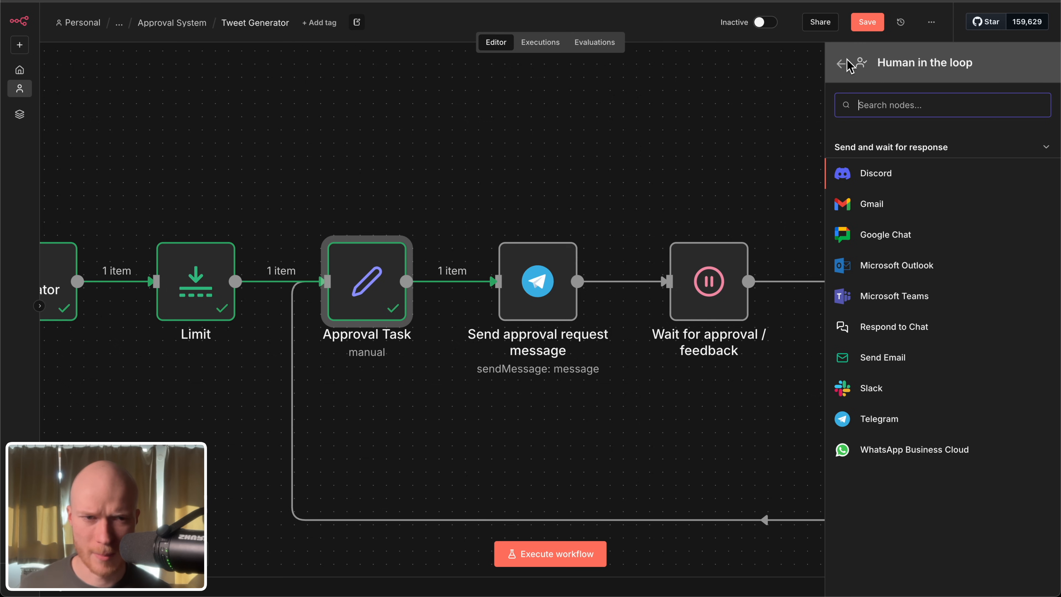
left_click(841, 64)
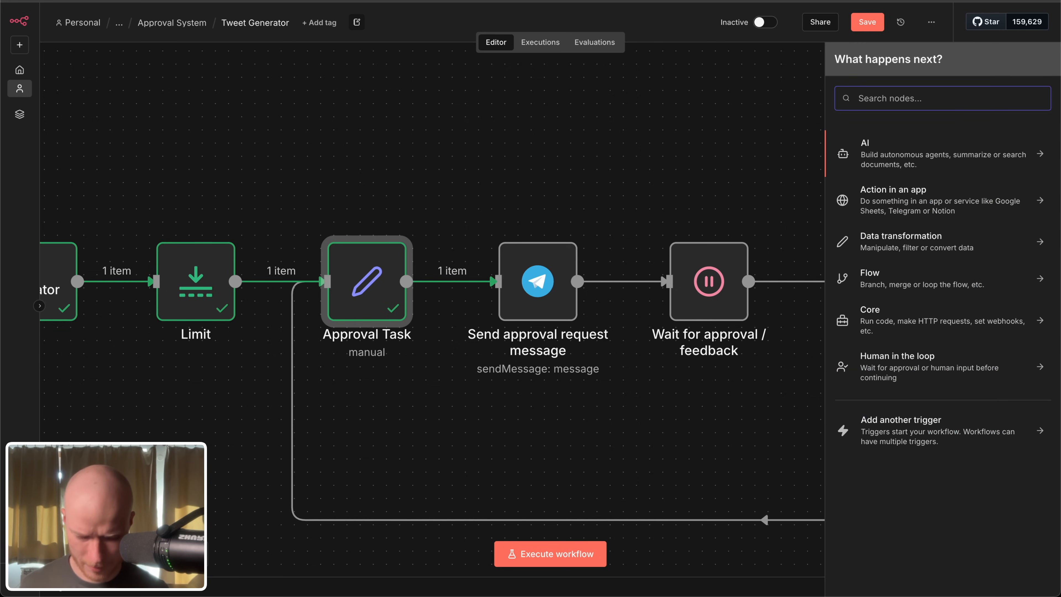
type("tel")
left_click(948, 135)
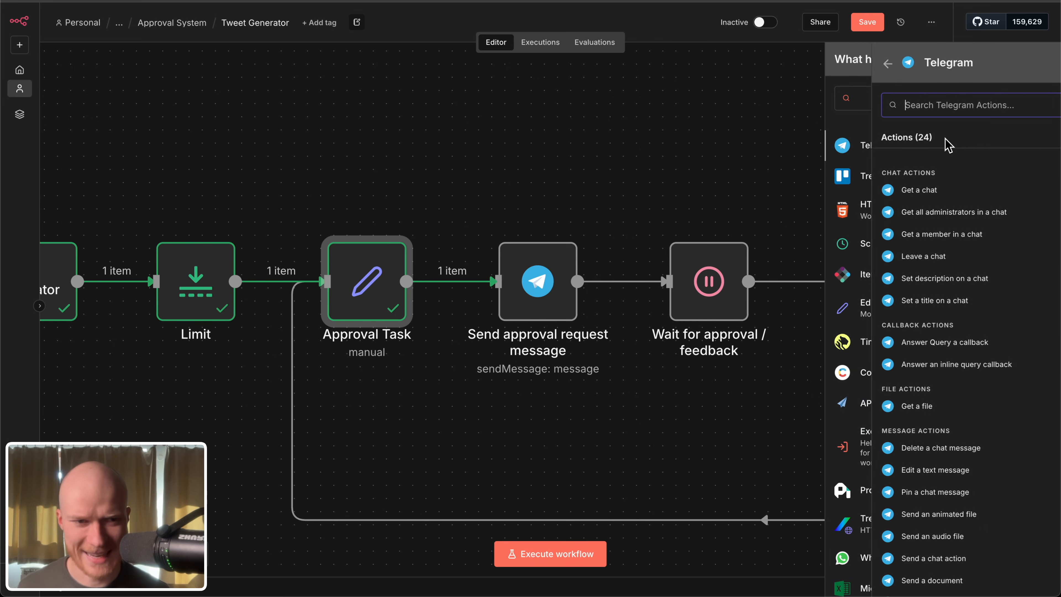
type("text")
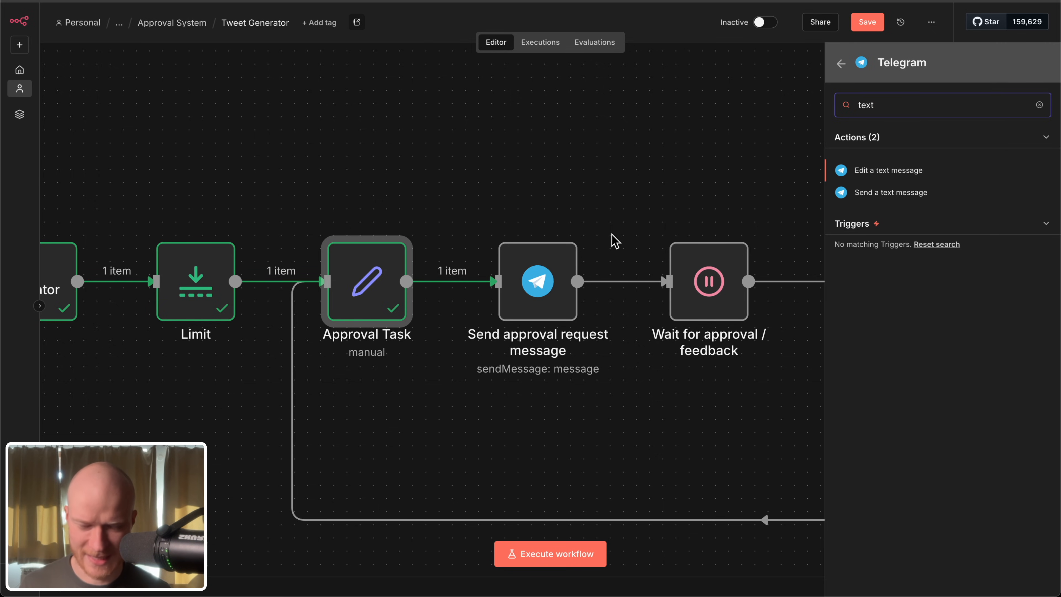
left_click(613, 224)
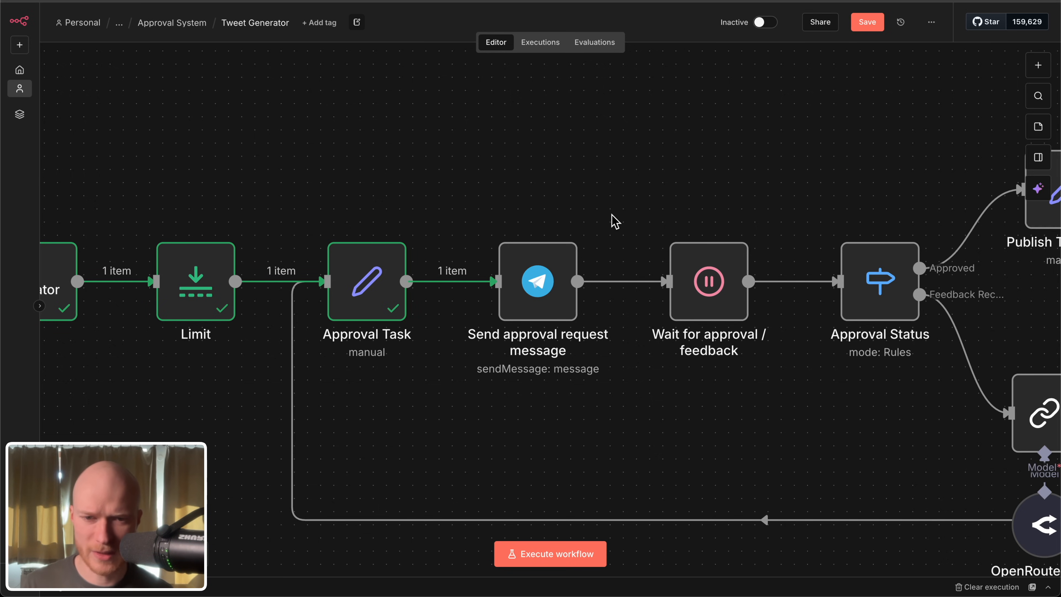
Step: Open the Send approval request message node and review its Telegram message settings and the {{ $json.approval_message }} text expression
double_click(539, 267)
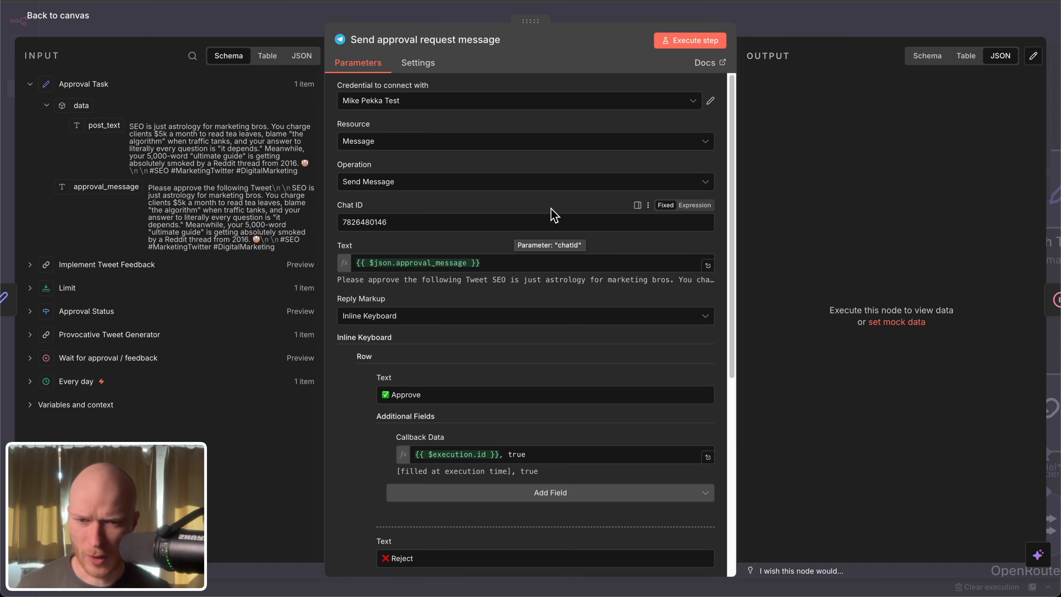
scroll(556, 213, "down", 3)
left_click(523, 144)
left_click_drag(519, 142, 343, 126)
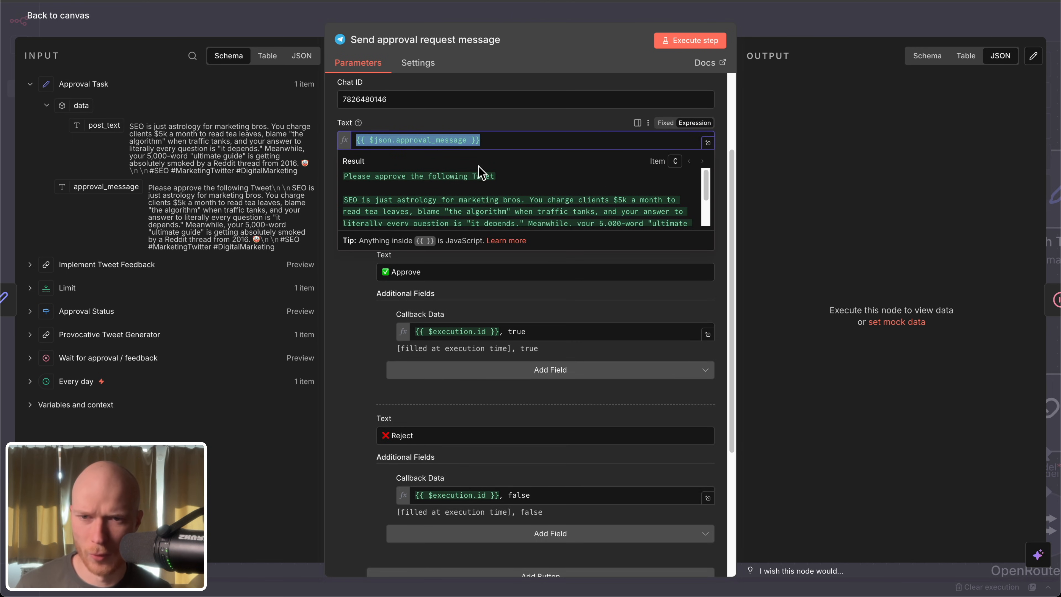
left_click(444, 111)
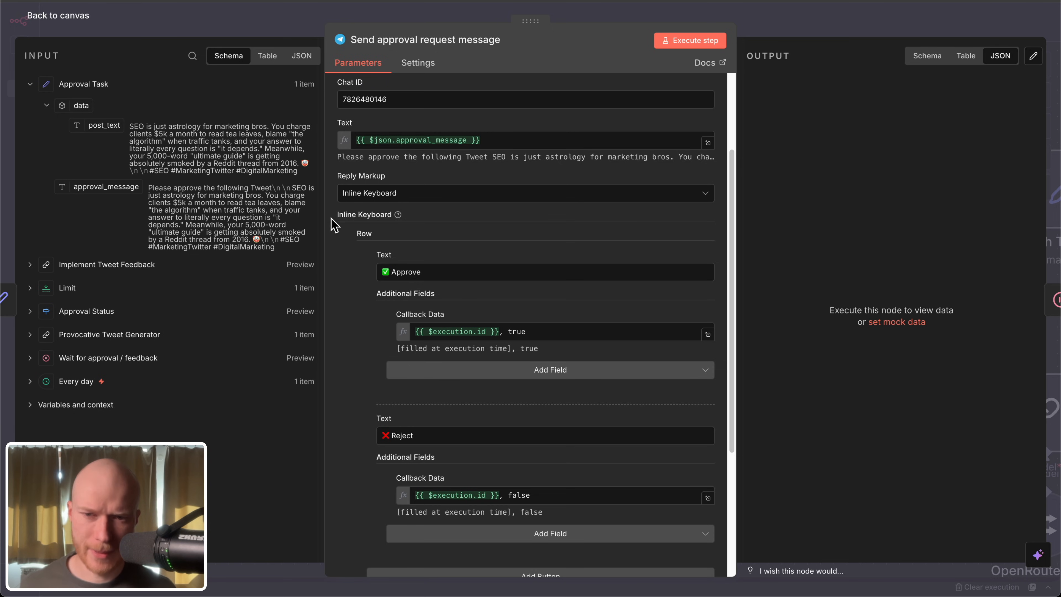
Step: Review the Approve and Reject inline keyboard settings, and execute the Send approval request message node on its own
scroll(388, 215, "down", 3)
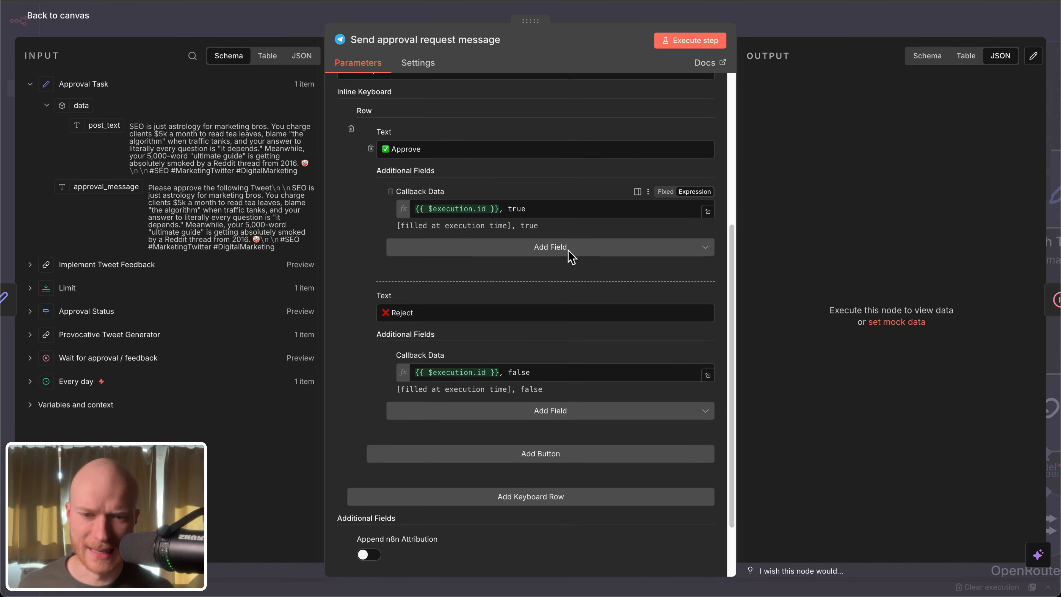
scroll(568, 249, "up", 3)
scroll(418, 213, "down", 5)
scroll(474, 214, "up", 8)
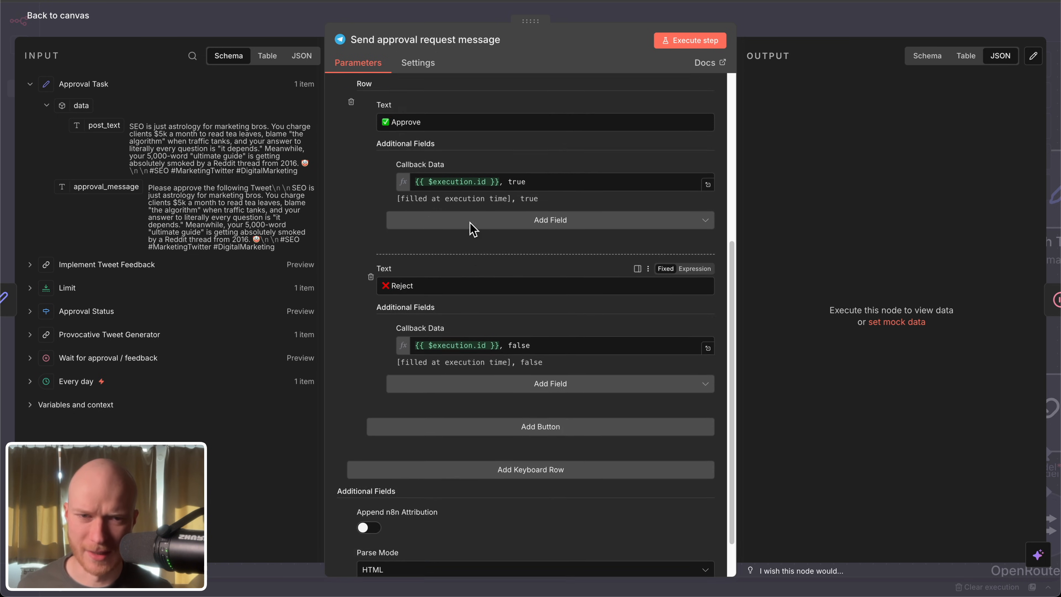
left_click(691, 40)
Step: Compare the Approve button's text with the approval message in the Telegram bot chat, and return to the n8n node
scroll(445, 146, "down", 5)
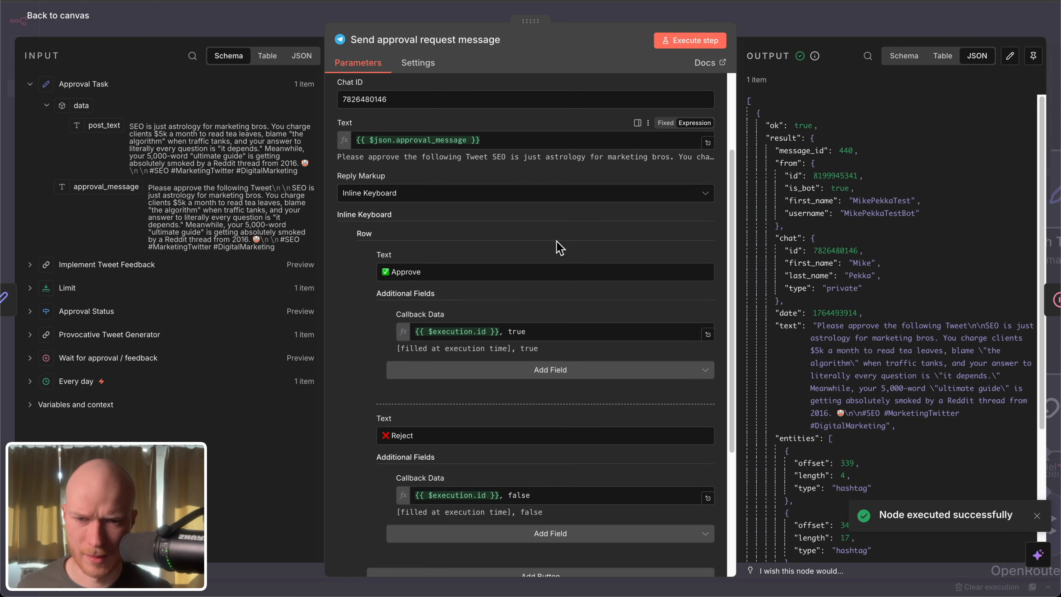
double_click(445, 146)
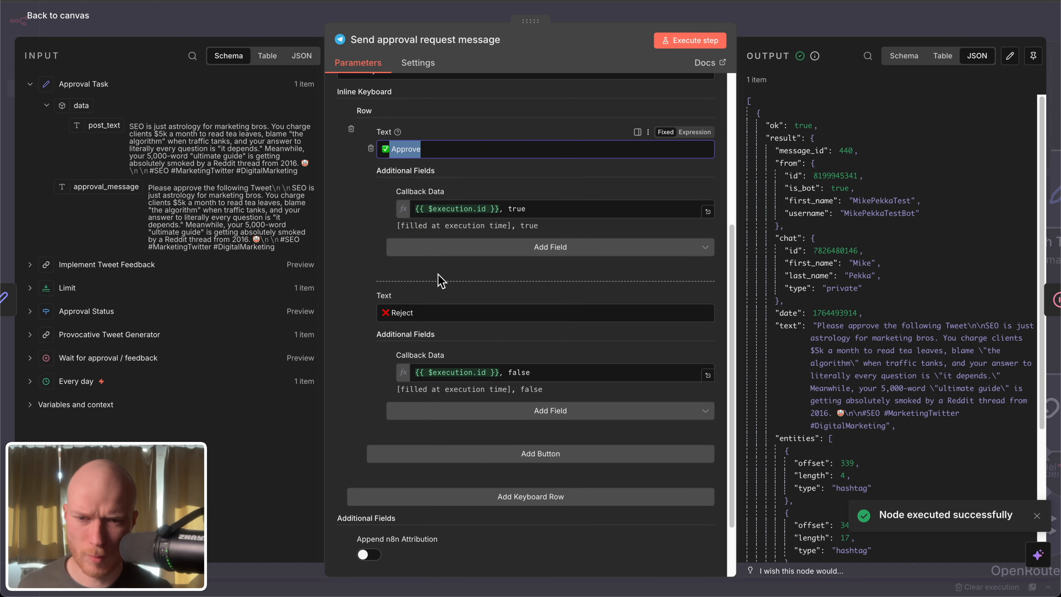
key("ctrl+Tab")
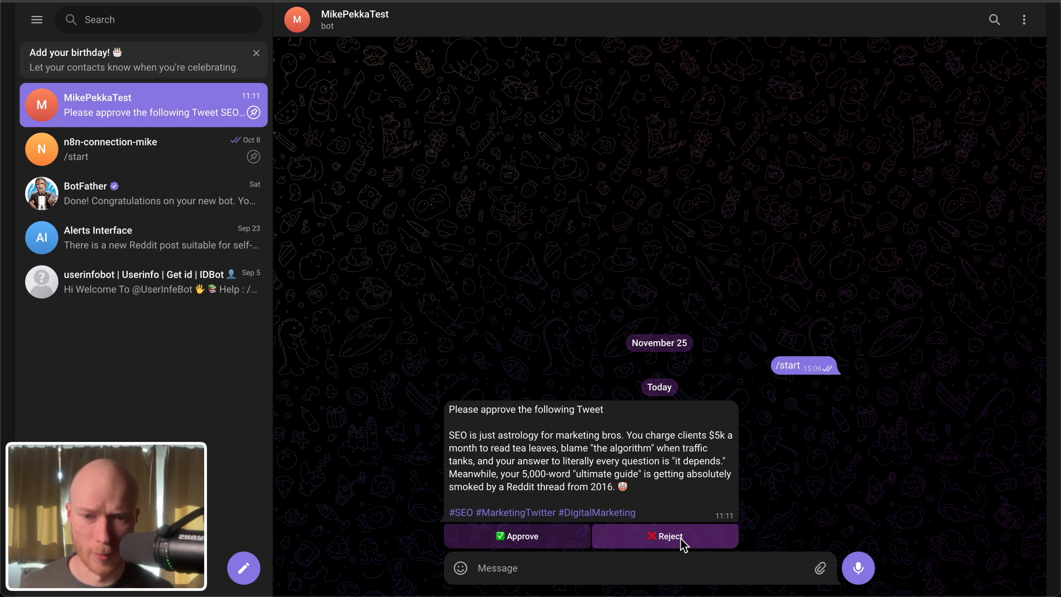
key("ctrl+Tab")
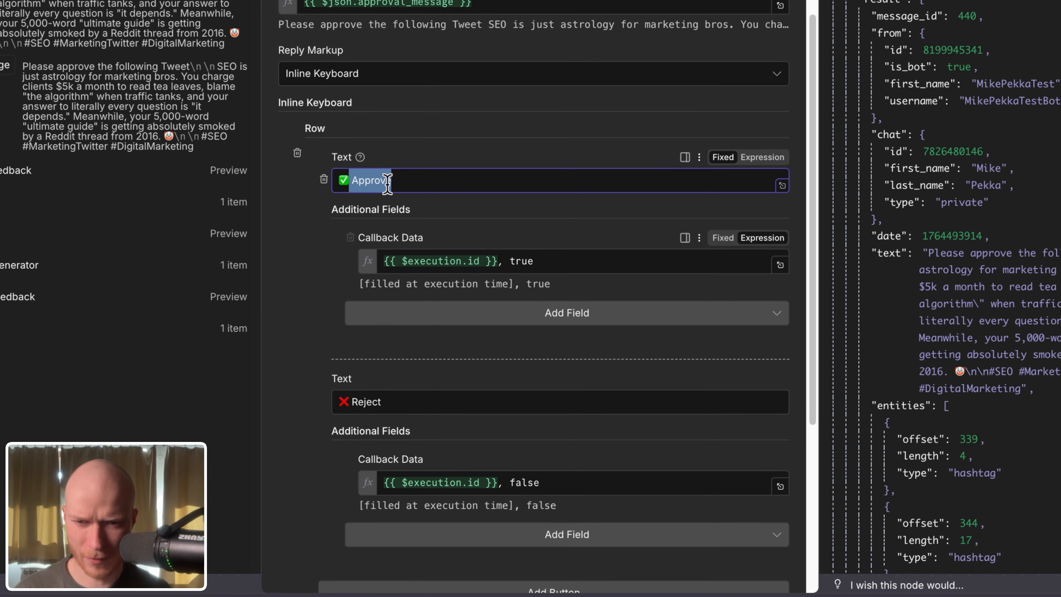
Step: Examine the Approve and Reject callback data, {{ $execution.id }} with true or false, and return to the workflow canvas
left_click_drag(497, 261, 374, 265)
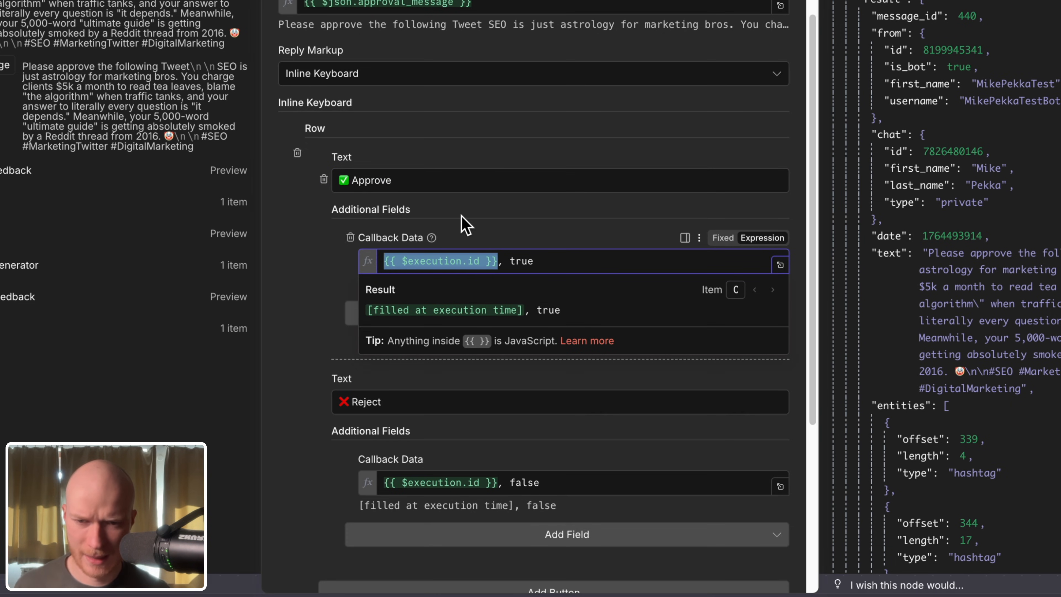
left_click_drag(535, 261, 513, 262)
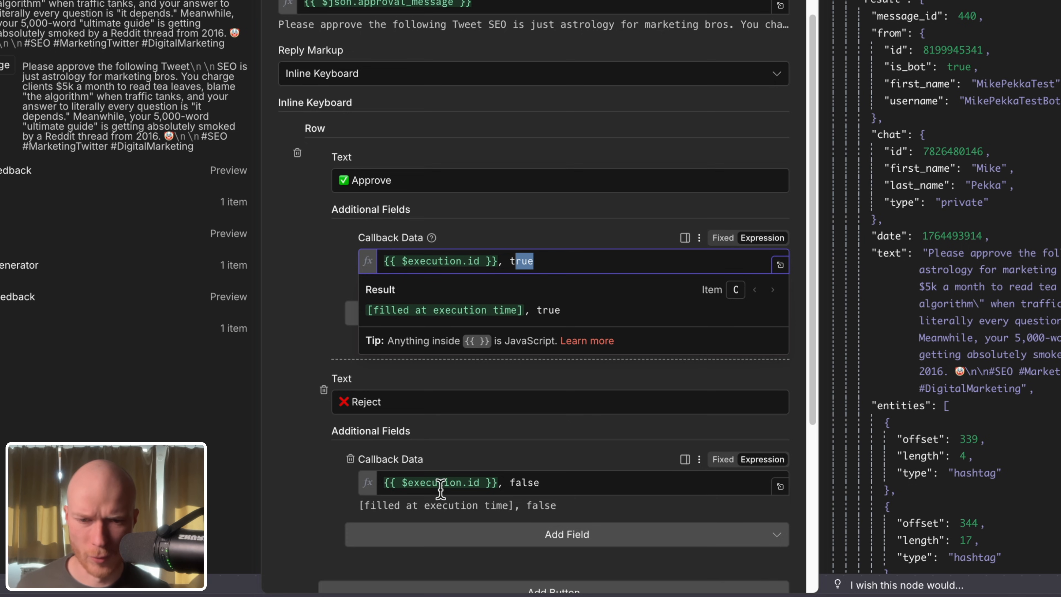
left_click(495, 484)
left_click_drag(589, 486, 500, 485)
left_click(343, 346)
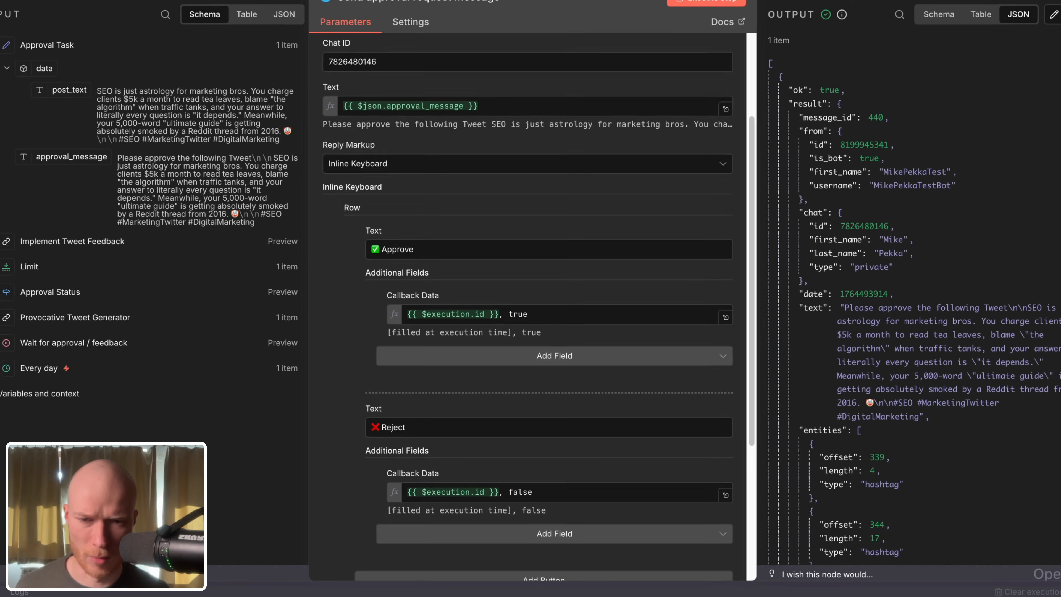
scroll(632, 372, "down", 5)
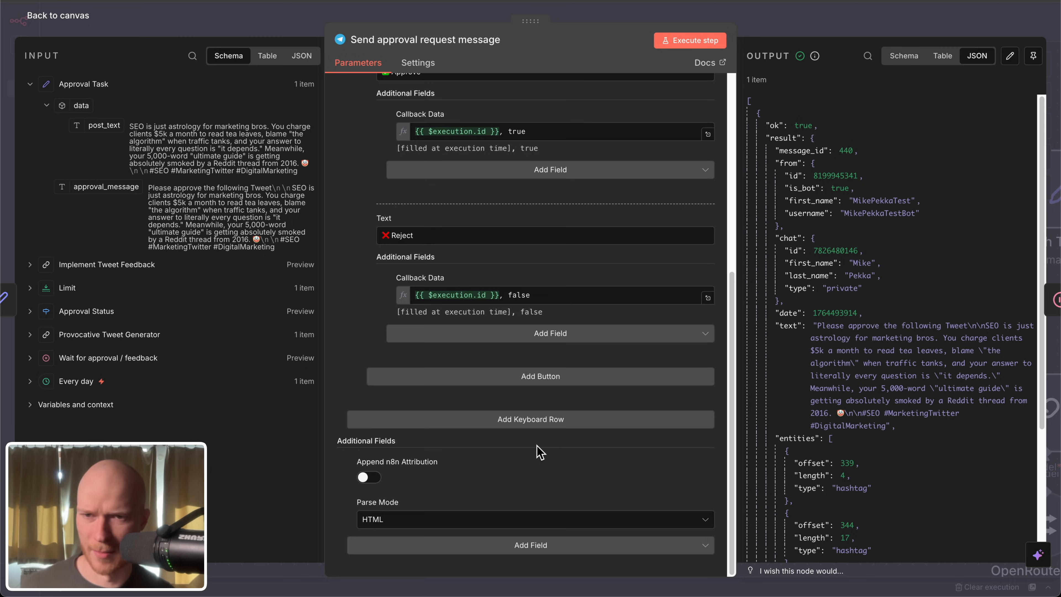
left_click(83, 18)
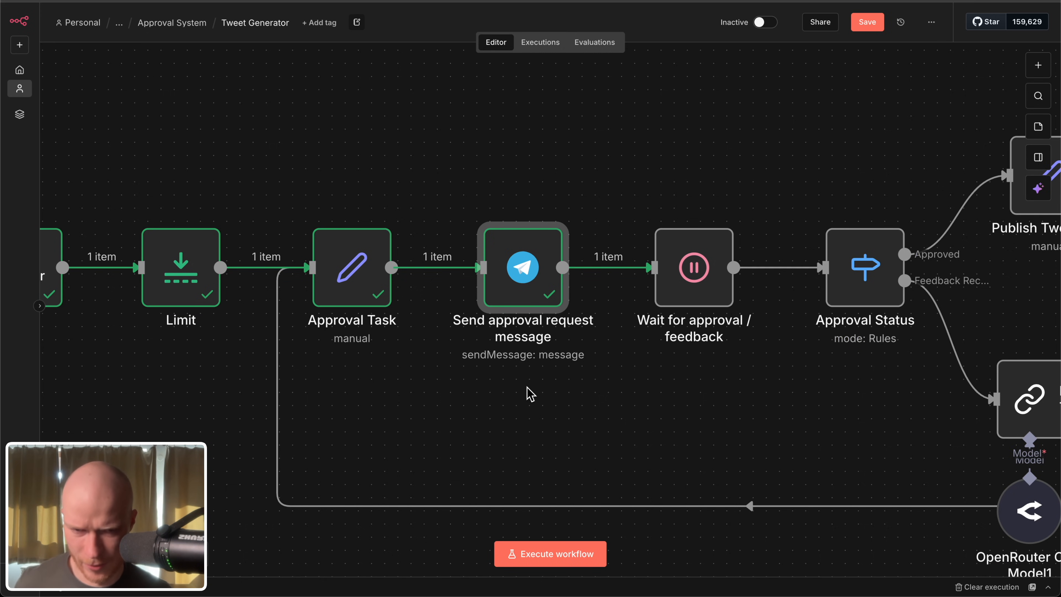
Step: Execute the Wait for approval / feedback node on its own, and check its On Webhook Call settings
scroll(635, 396, "right", 5)
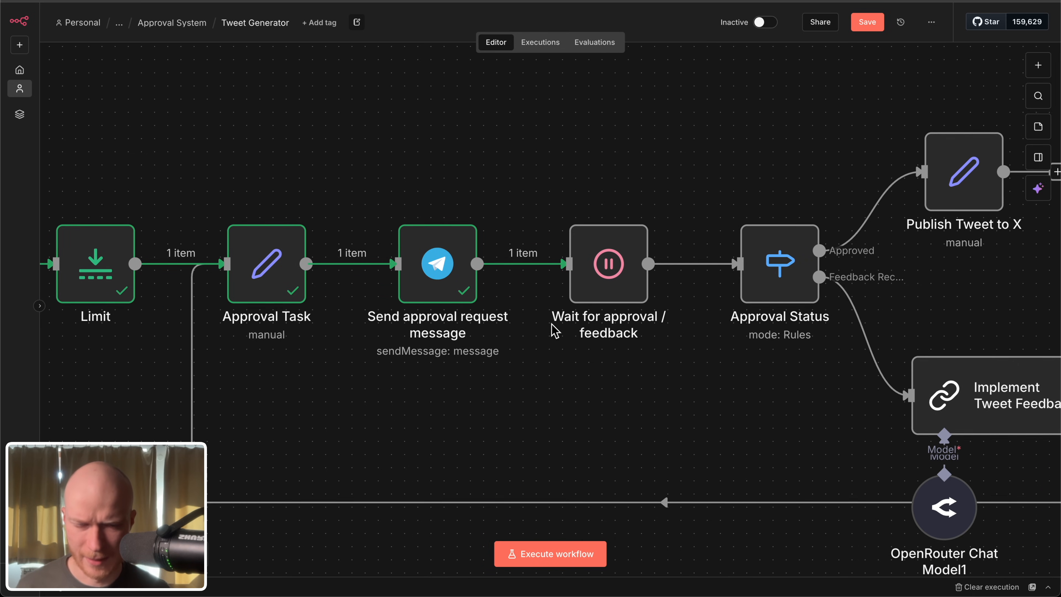
mouse_move(593, 242)
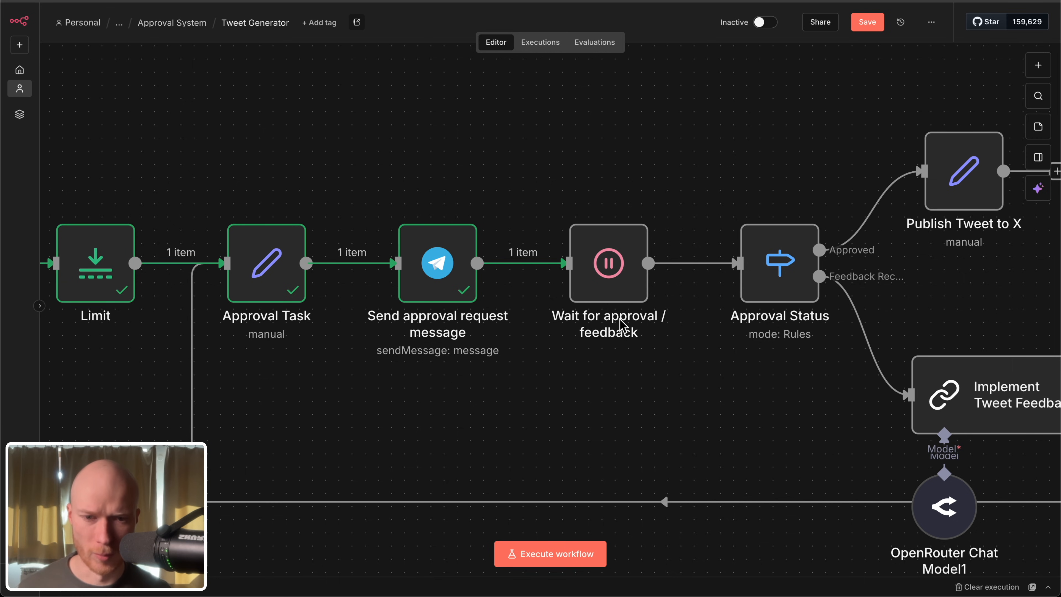
left_click(573, 204)
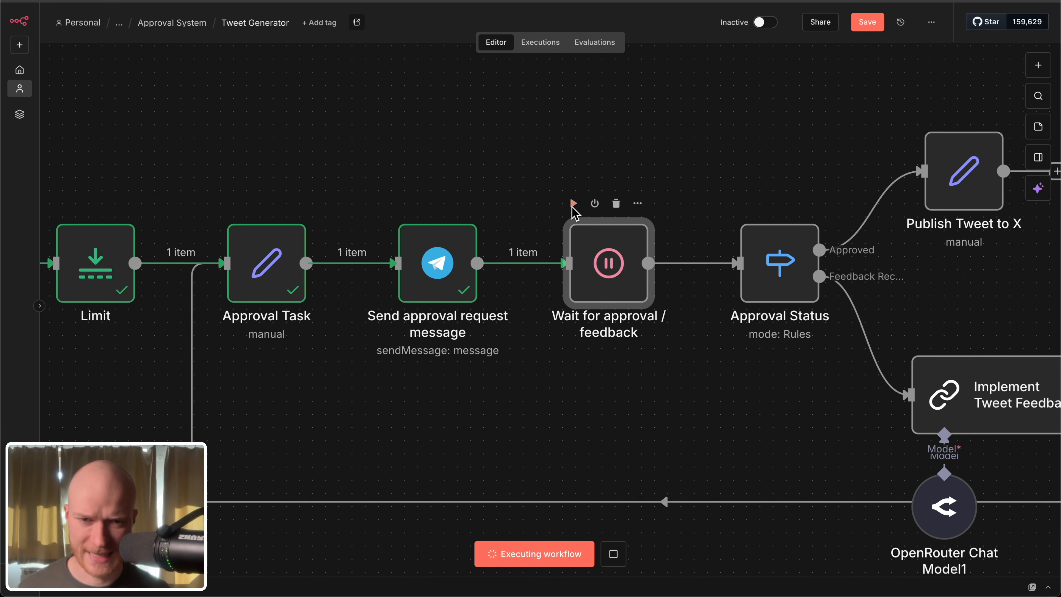
double_click(625, 251)
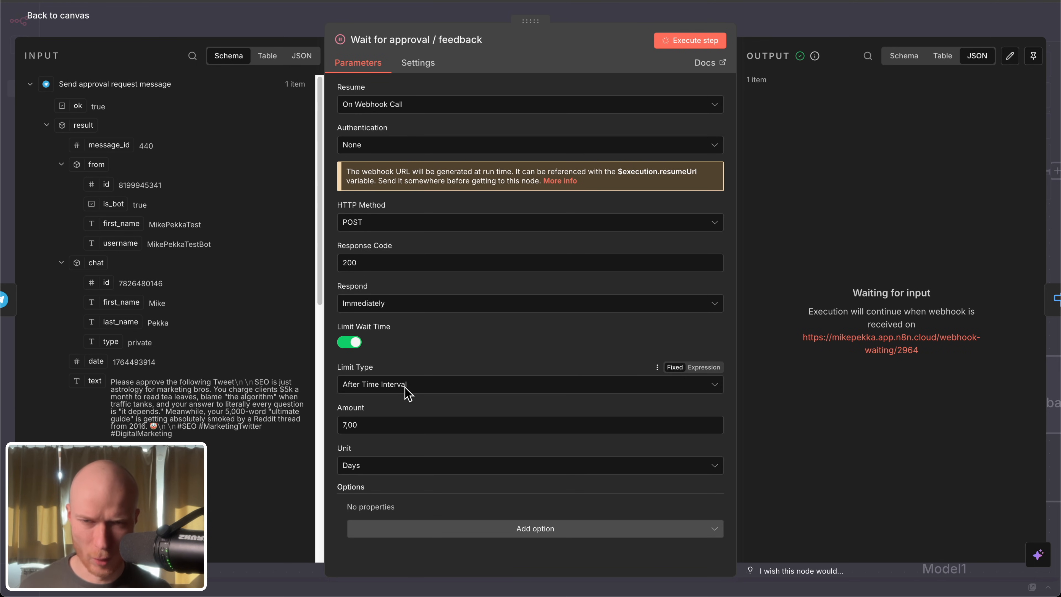
left_click(82, 16)
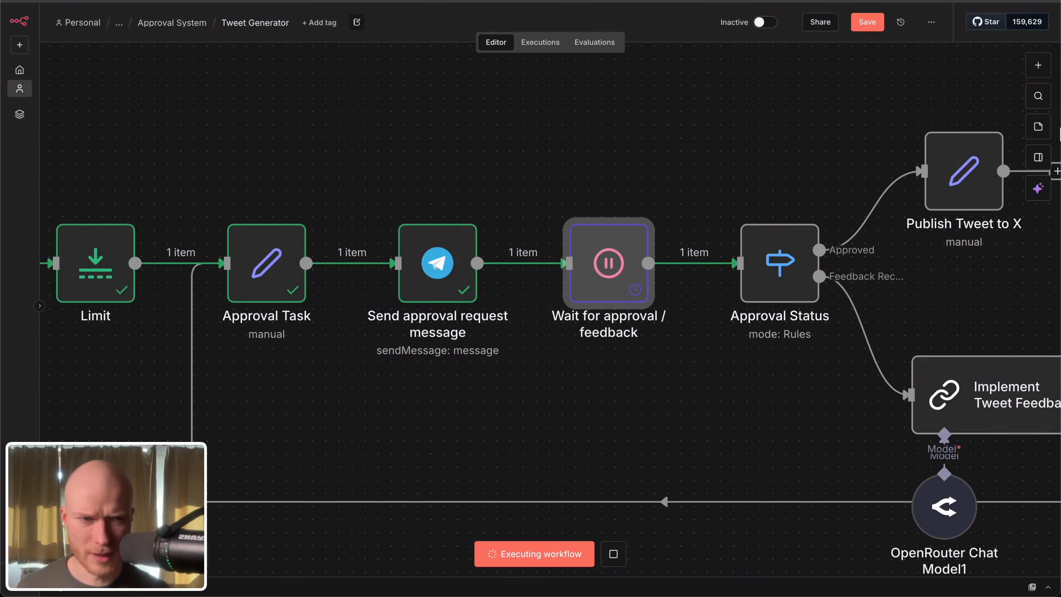
Step: Add a Wait node found by searching for "wait", view its default settings, and delete it from the canvas
left_click(1045, 71)
type("wait")
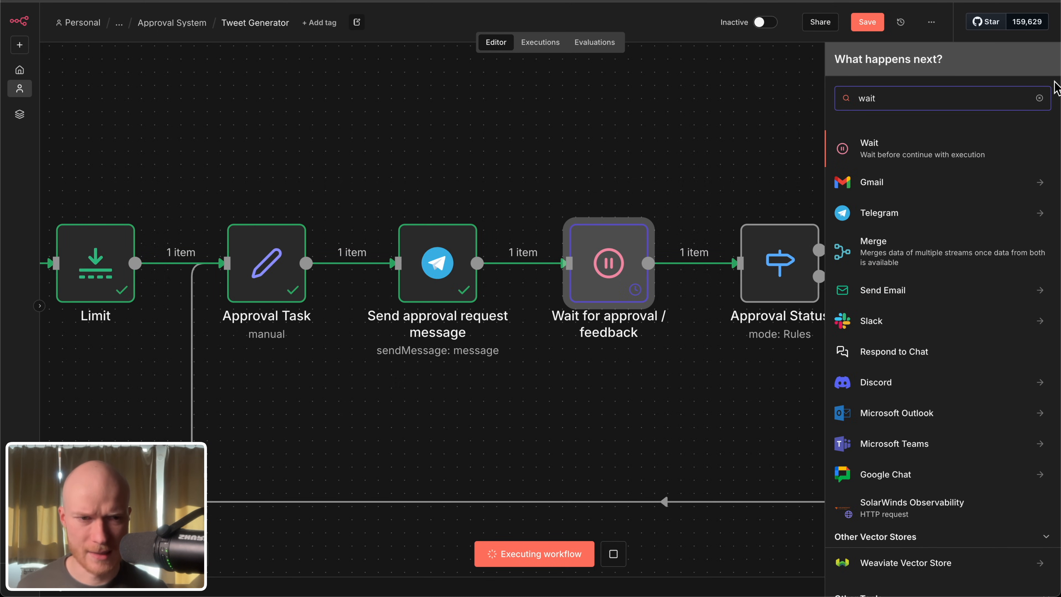
left_click(938, 146)
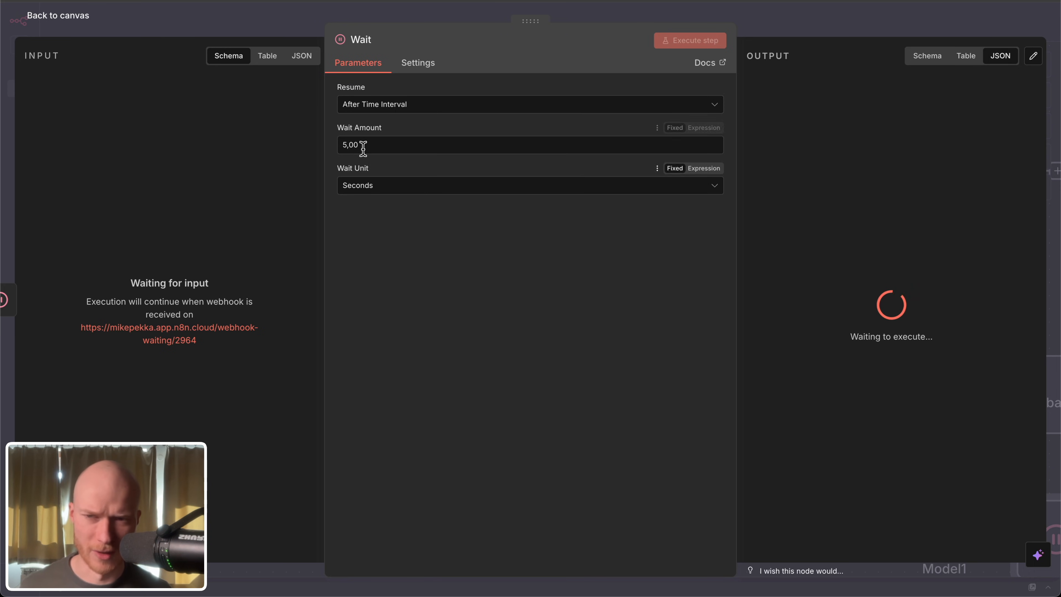
left_click(61, 18)
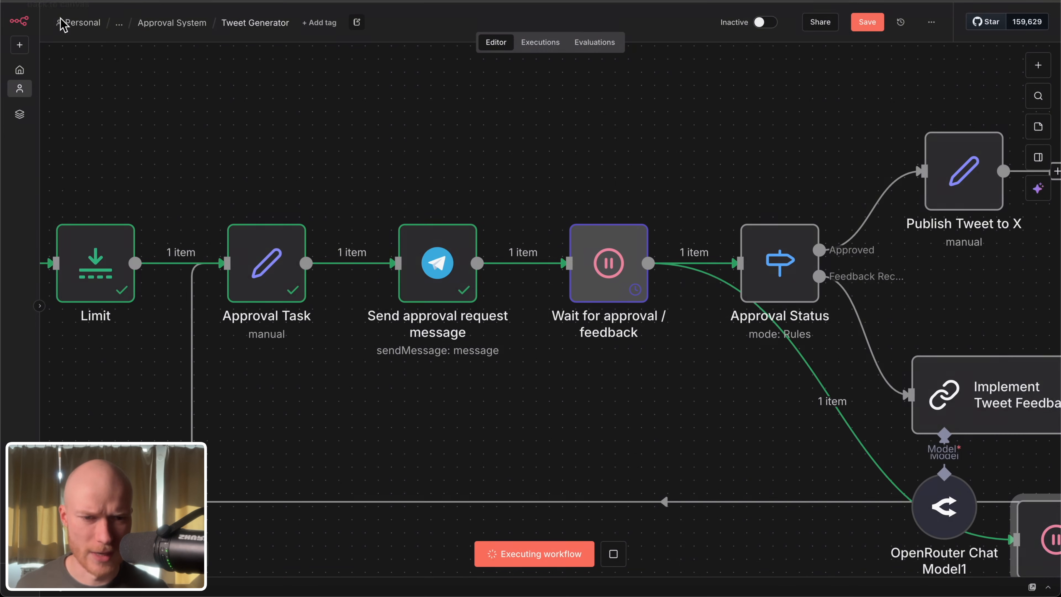
left_click_drag(763, 375, 665, 425)
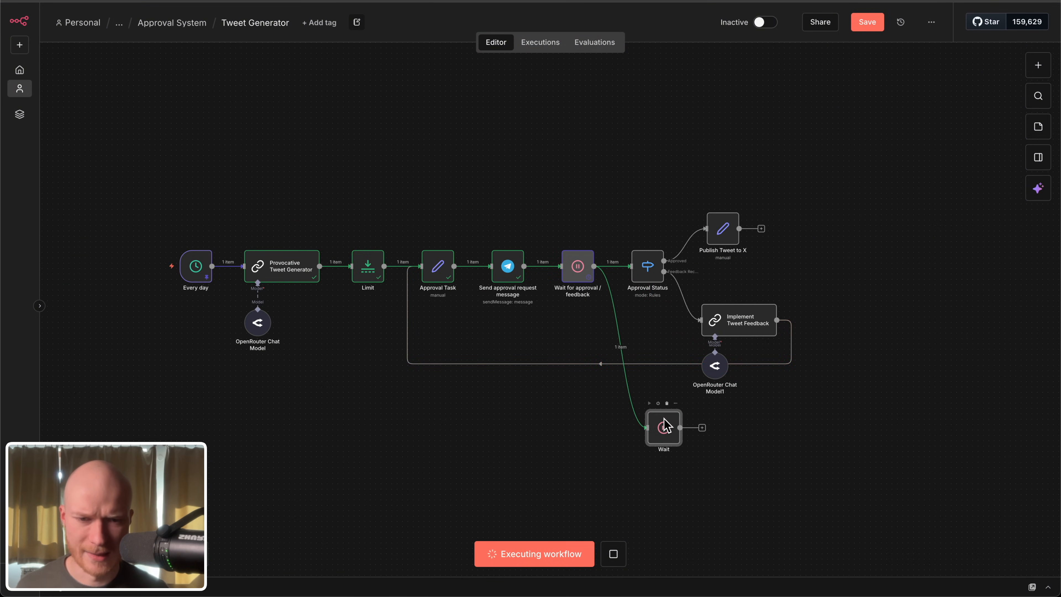
key("Delete")
Step: Open the Wait for approval / feedback node and examine the waiting webhook URL in its output
scroll(604, 244, "up", 5)
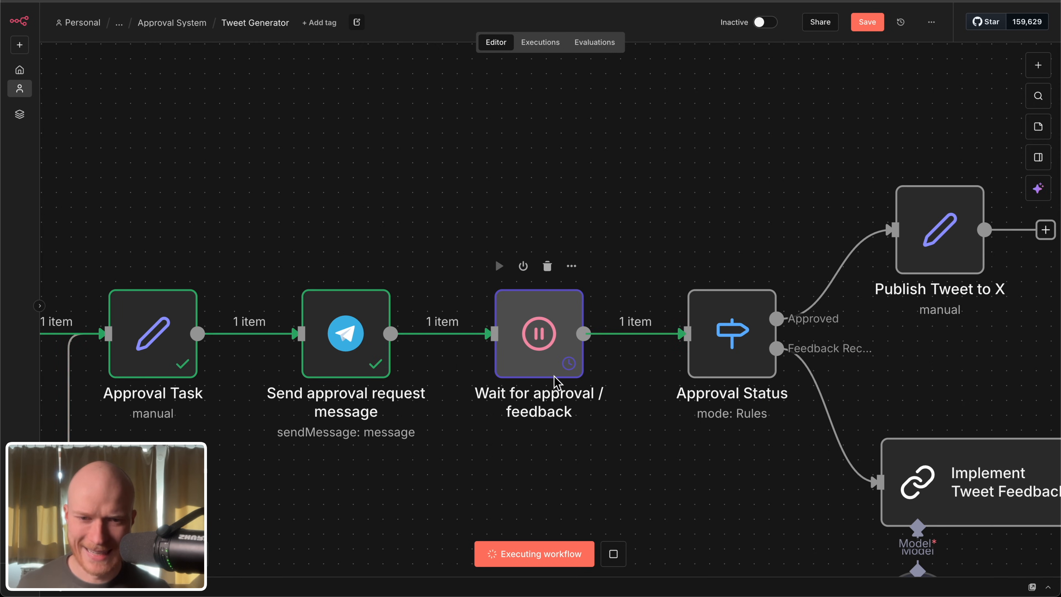
double_click(556, 381)
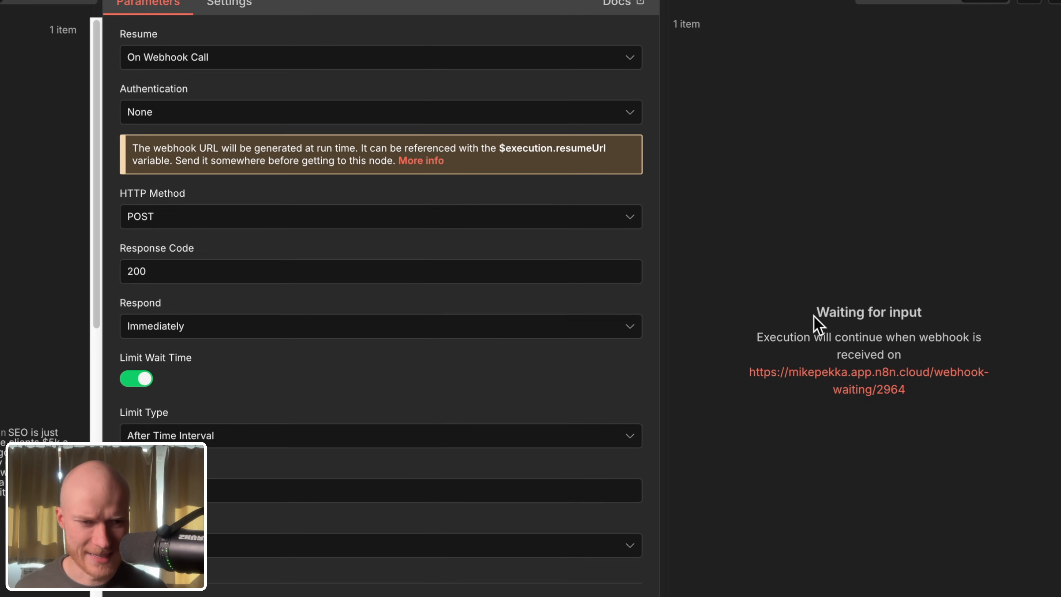
left_click_drag(816, 315, 901, 309)
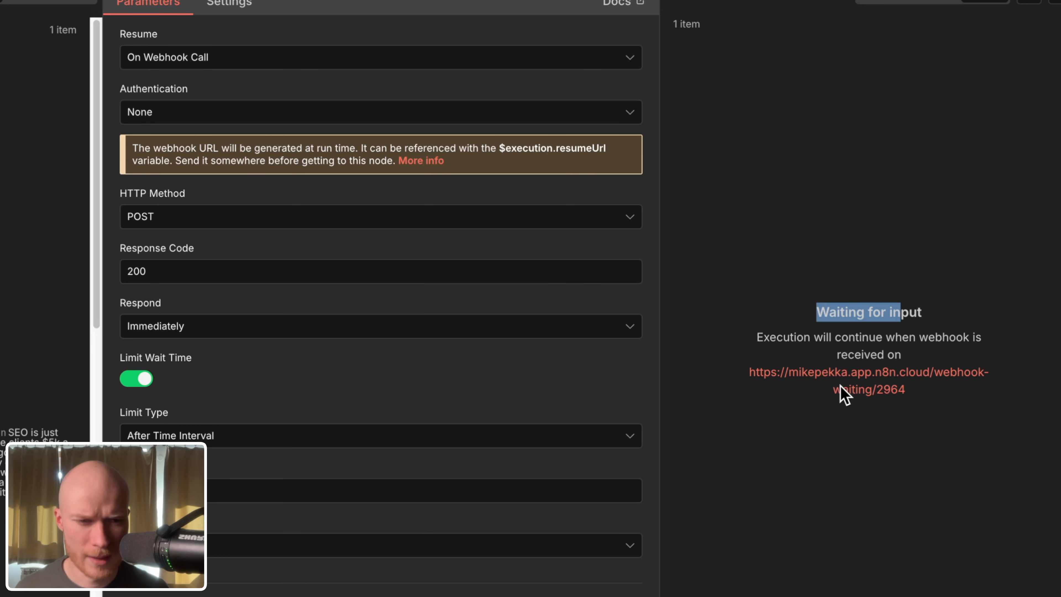
left_click_drag(727, 372, 919, 393)
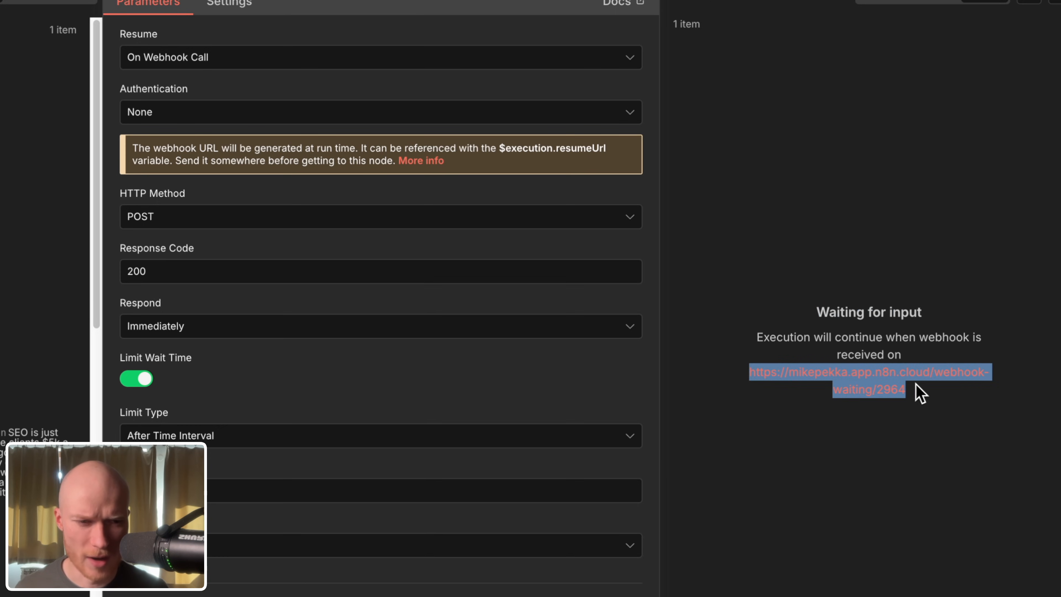
left_click(883, 474)
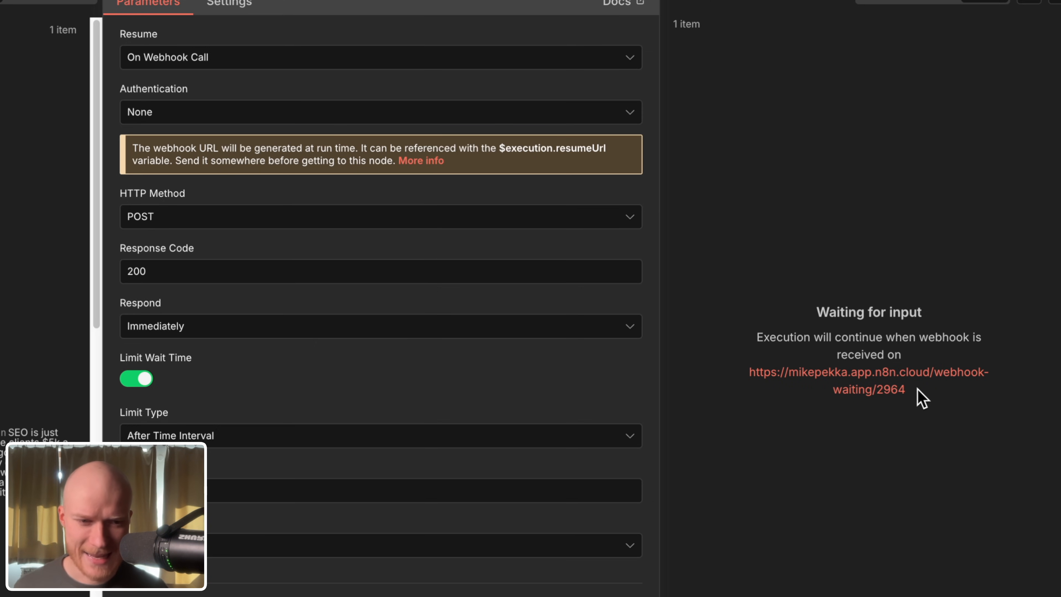
left_click_drag(918, 390, 748, 372)
left_click(854, 476)
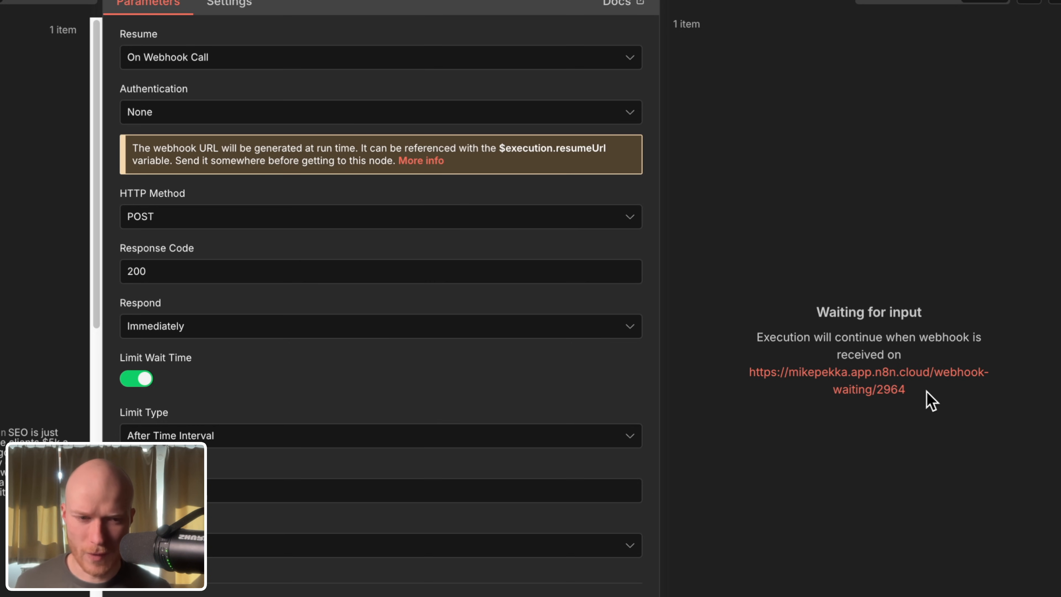
Step: Check the Approve and Reject buttons in the Telegram chat, and re-examine the Wait node's webhook URL
left_click_drag(924, 393, 754, 376)
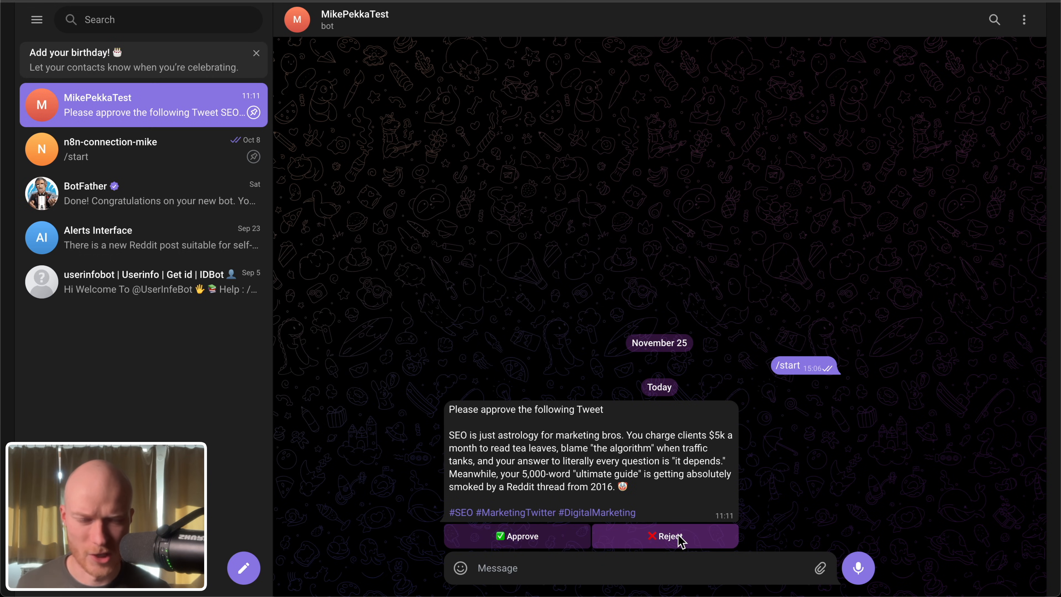
double_click(695, 458)
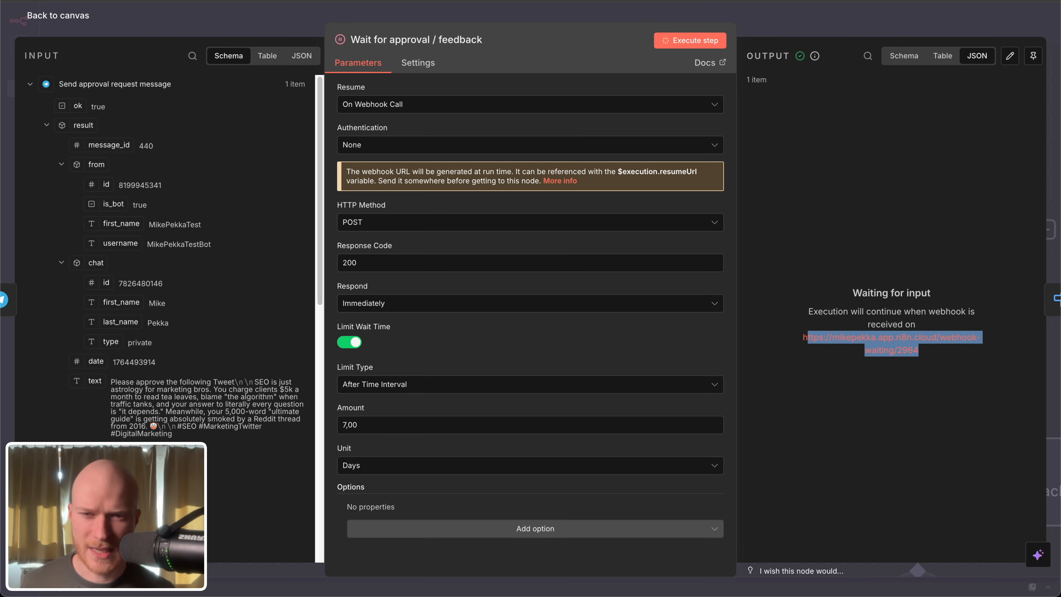
left_click(900, 395)
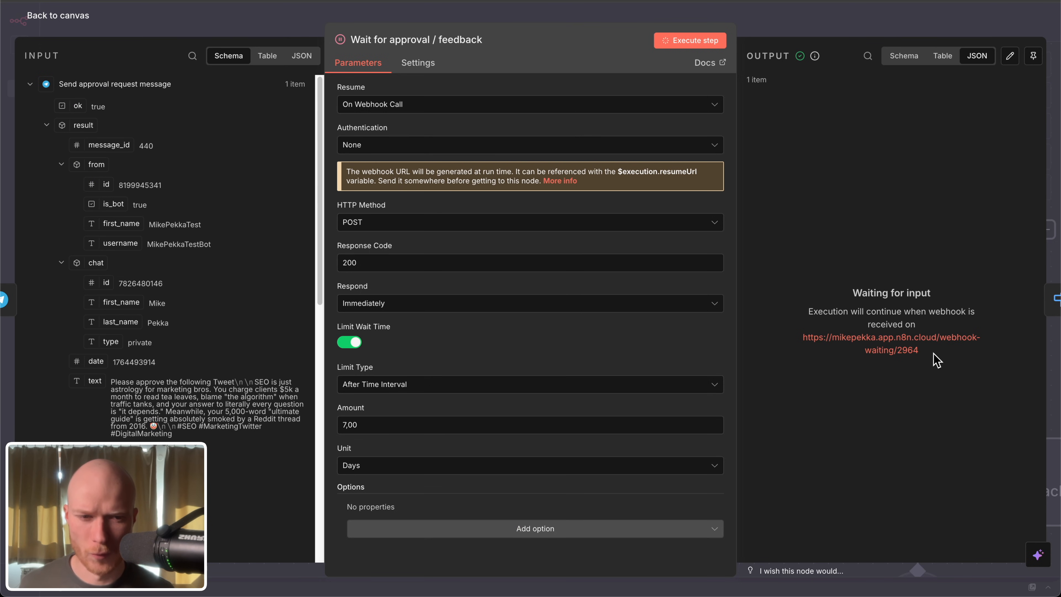
left_click_drag(925, 353, 784, 339)
left_click(948, 356)
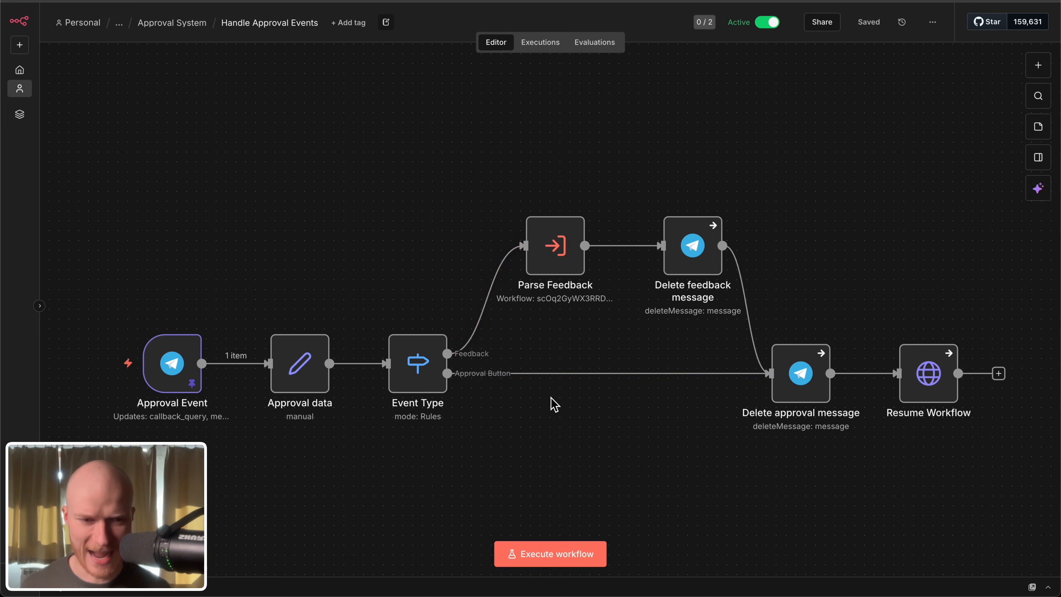
Step: Open the Approval Event trigger in the Handle Approval Events workflow and review its Callback Query and Message triggers
scroll(550, 383, "left", 1)
scroll(549, 382, "down", 1)
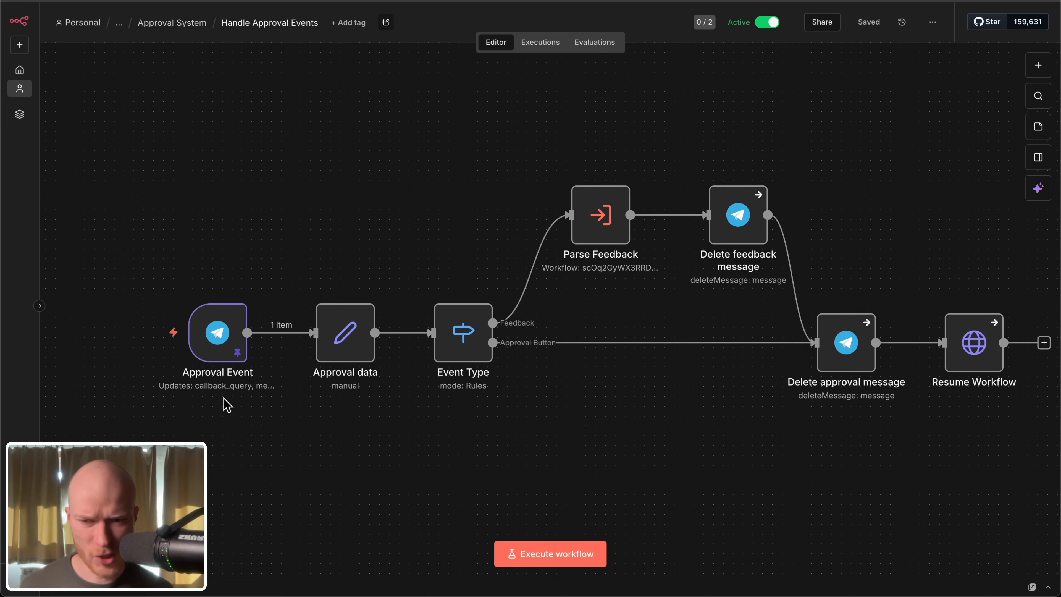
double_click(229, 335)
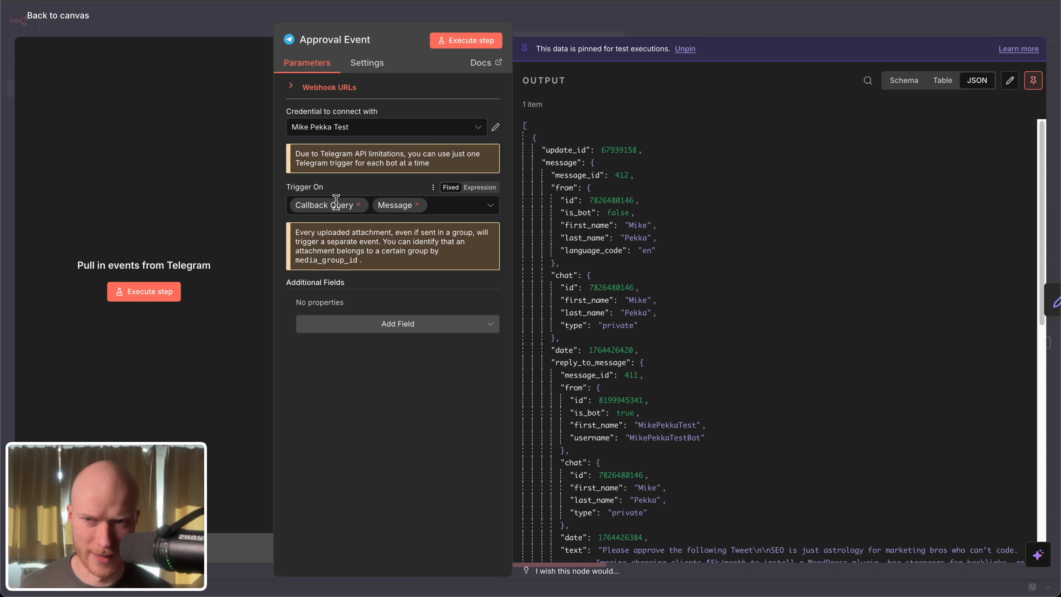
Step: View the Telegram approval message's buttons alongside the Approval Event trigger settings, and return to the Handle Approval Events canvas
left_click(81, 1)
left_click(397, 1)
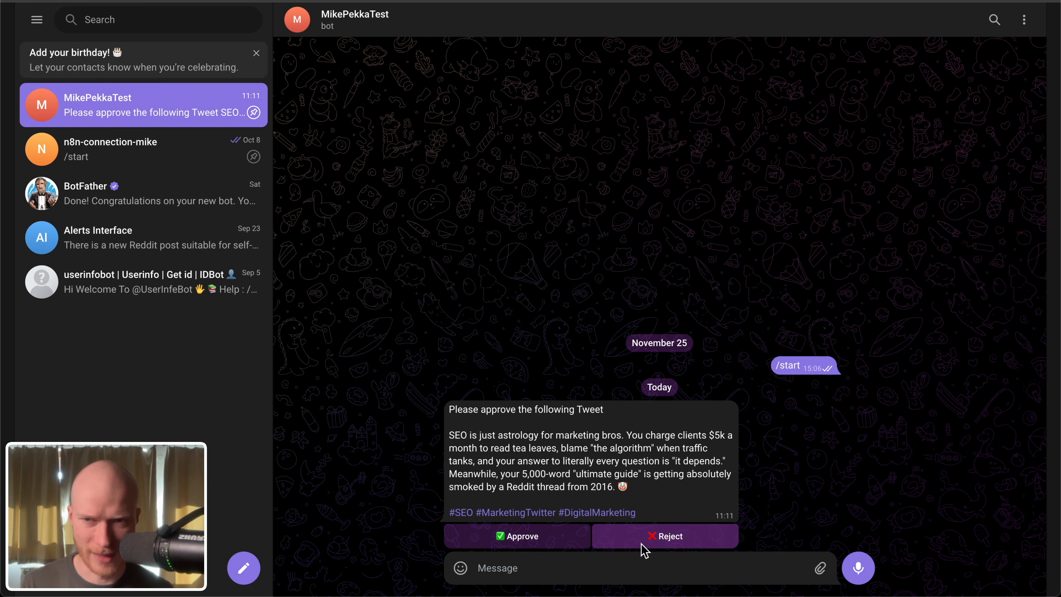
left_click(81, 1)
left_click(258, 2)
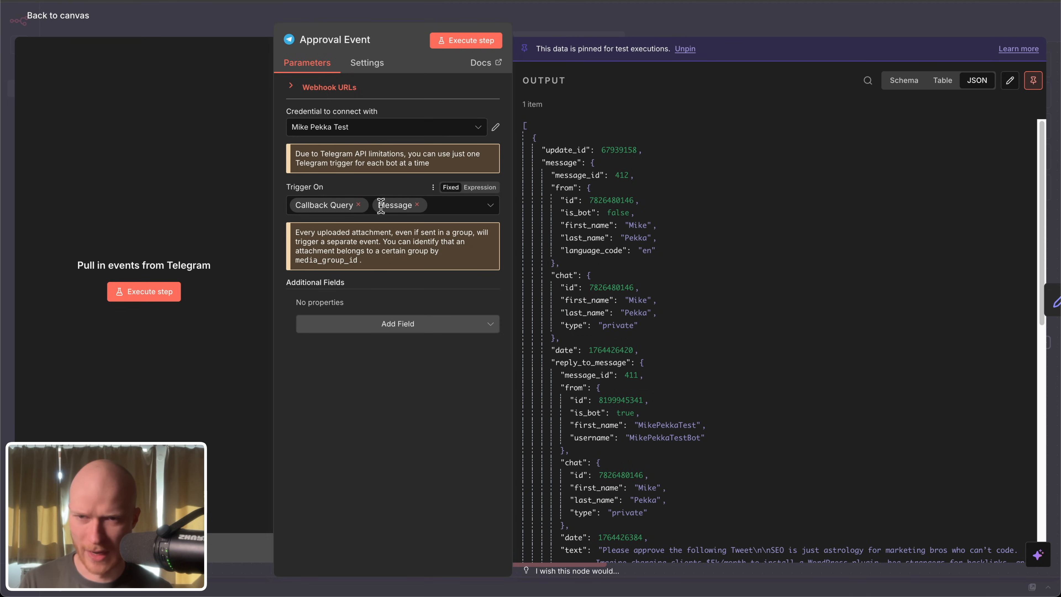
left_click(58, 16)
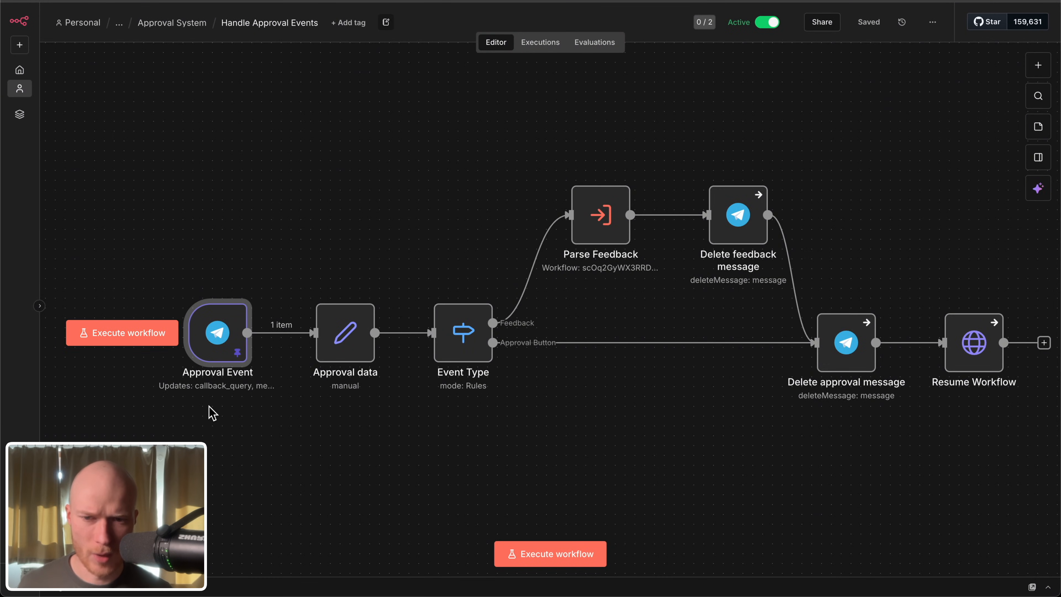
Step: Open the Resume Workflow node in Handle Approval Events and review its POST request to the waiting webhook URL
scroll(209, 405, "up", 3)
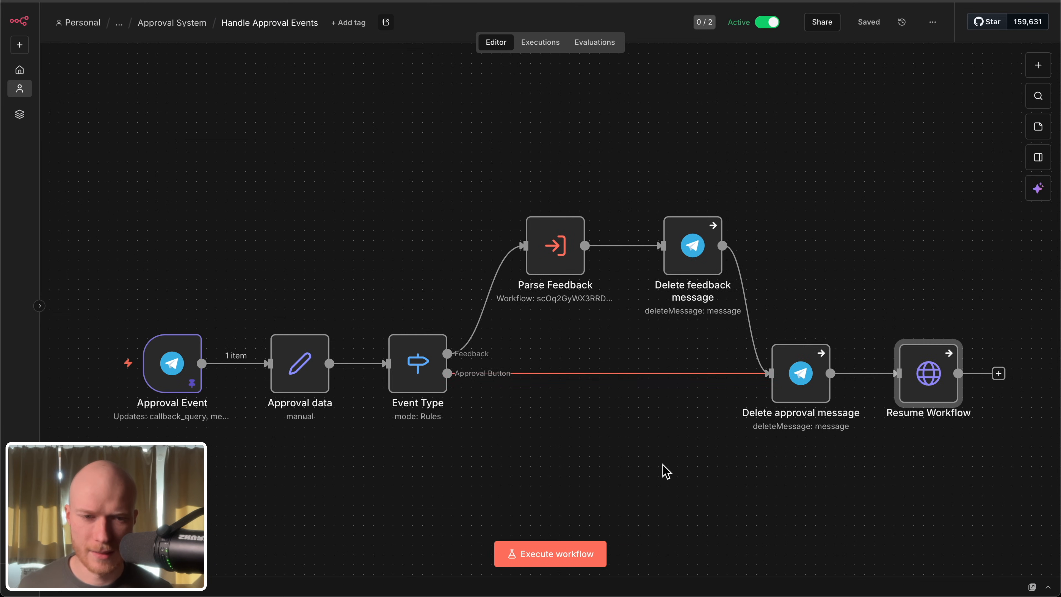
left_click_drag(678, 475, 348, 420)
scroll(654, 377, "up", 3)
scroll(657, 382, "up", 2)
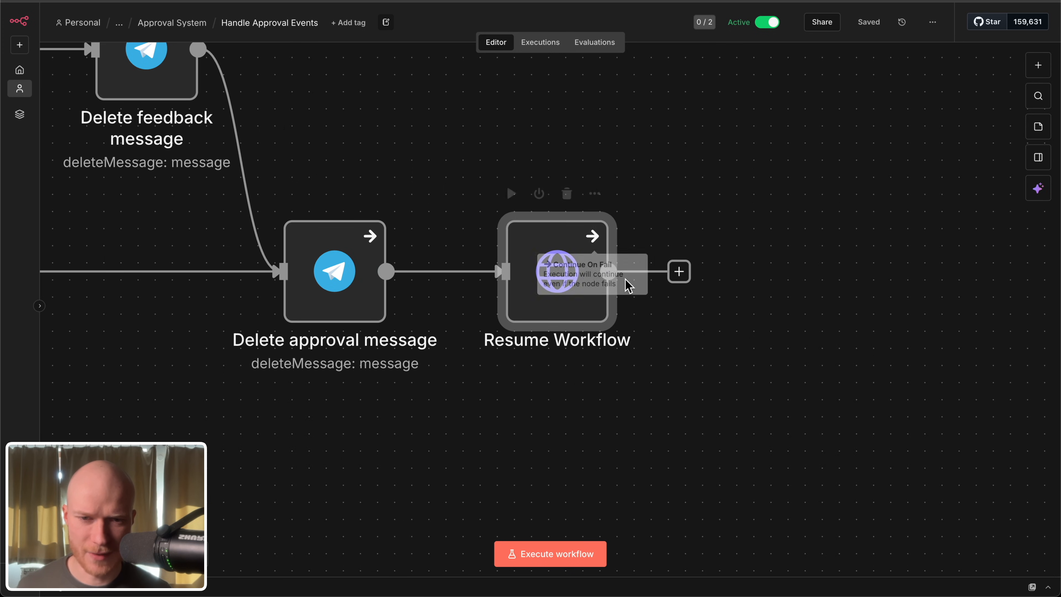
double_click(533, 261)
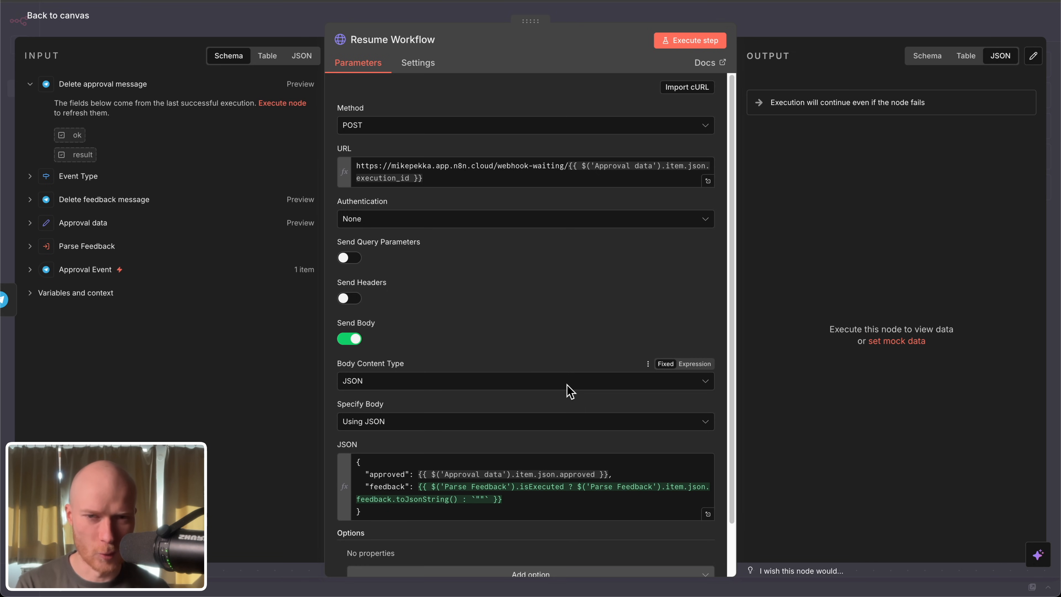
key("Escape")
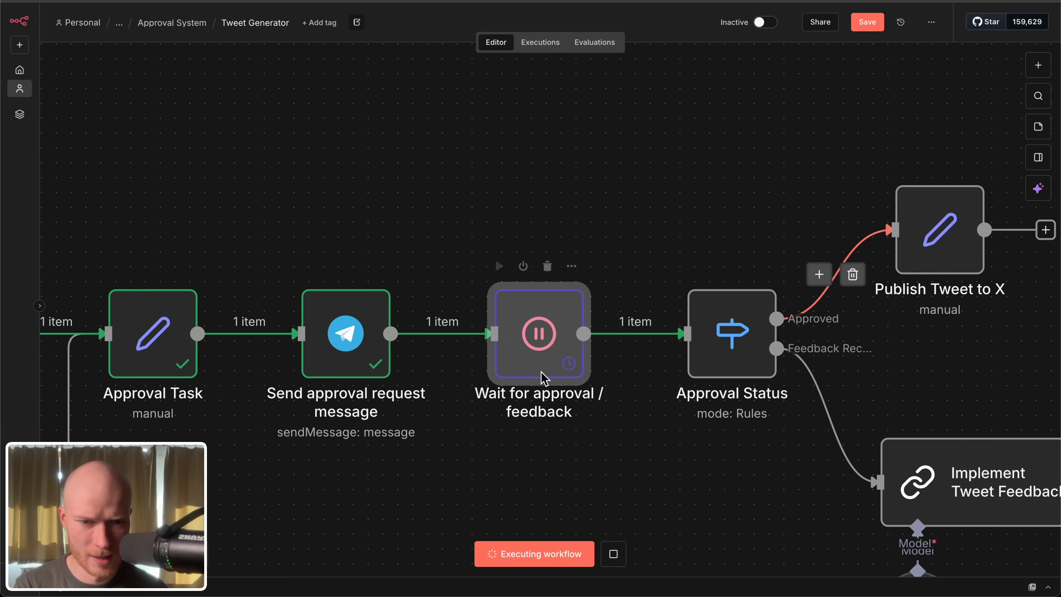
Step: Check the waiting webhook URL in Tweet Generator's Wait for approval / feedback node, and return to the full Handle Approval Events canvas
double_click(542, 361)
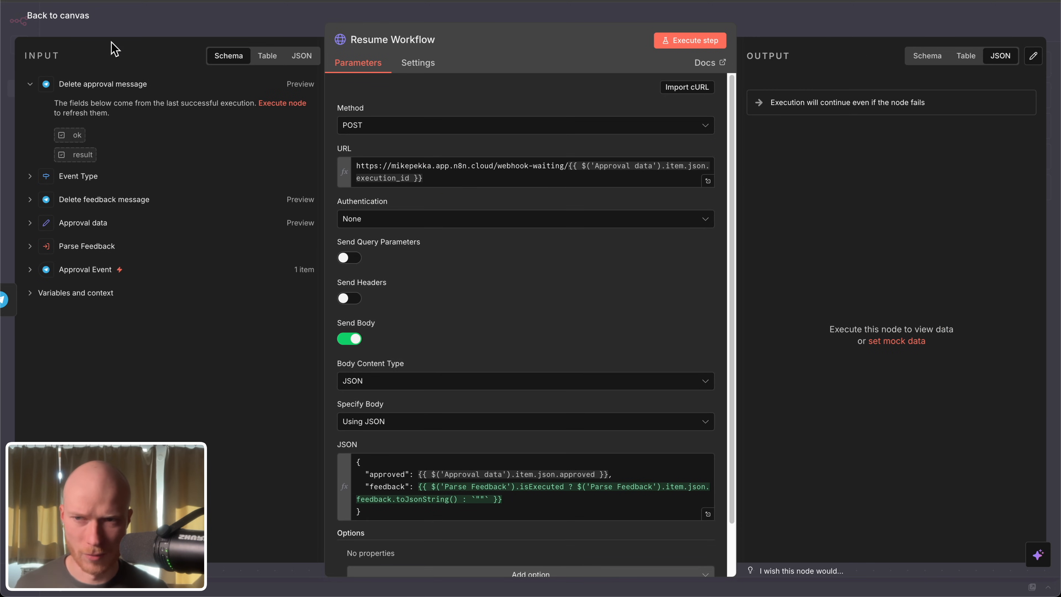
left_click(73, 17)
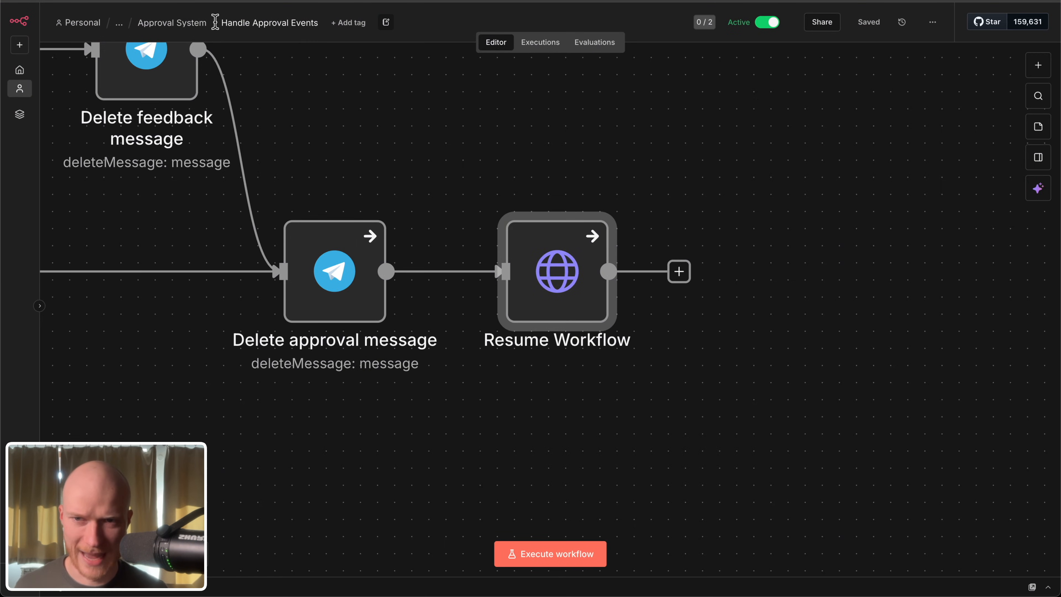
key("1")
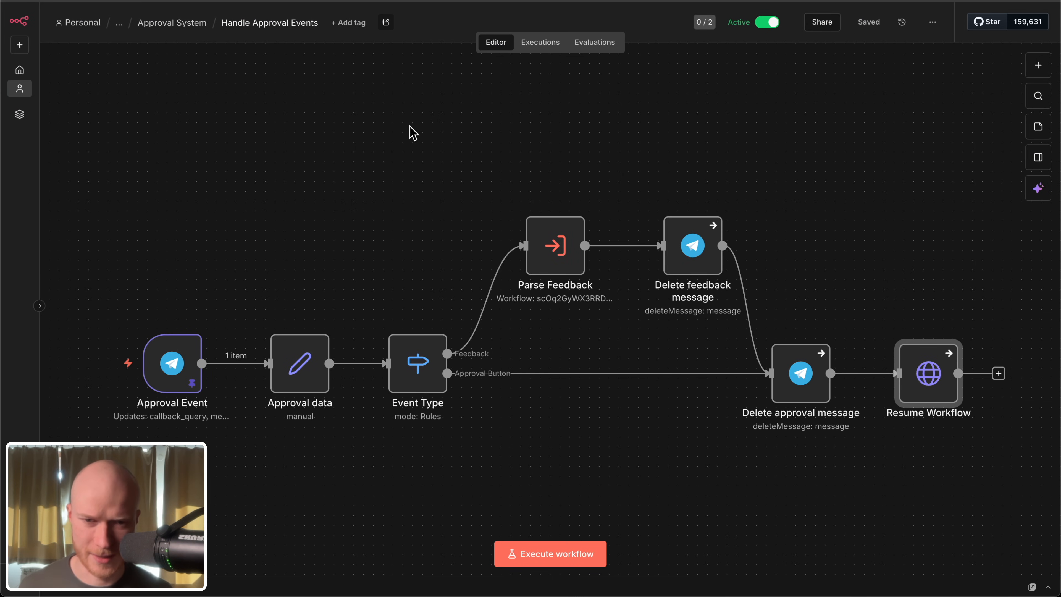
Step: Switch to the Telegram bot chat and approve the SEO tweet in the approval request message
left_click(413, 508)
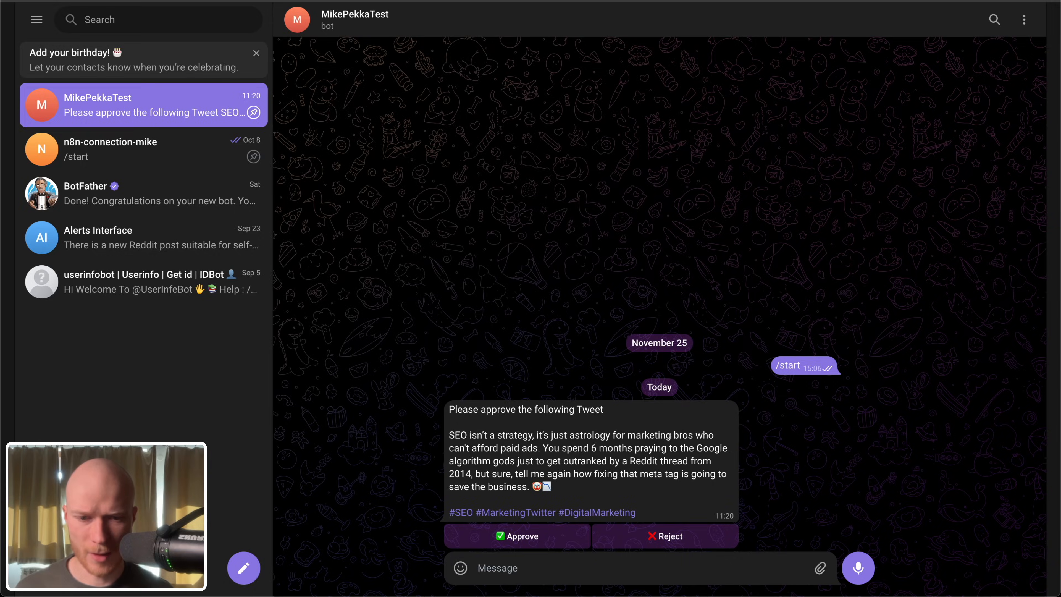
left_click(543, 543)
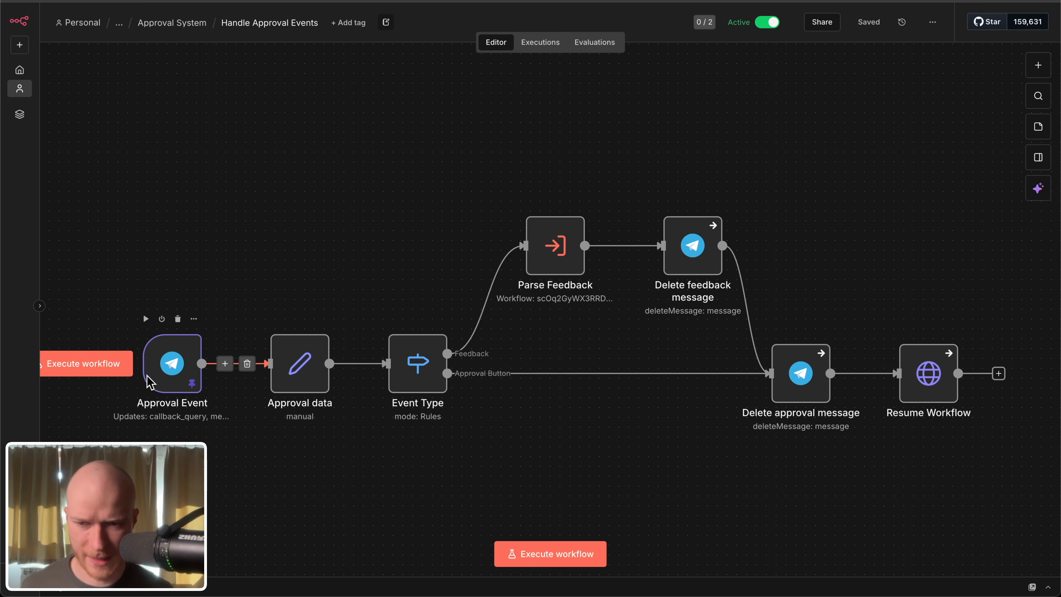
Step: Open the Approval data node and examine its mapped fields, especially the execution_id expression, before closing it
double_click(309, 364)
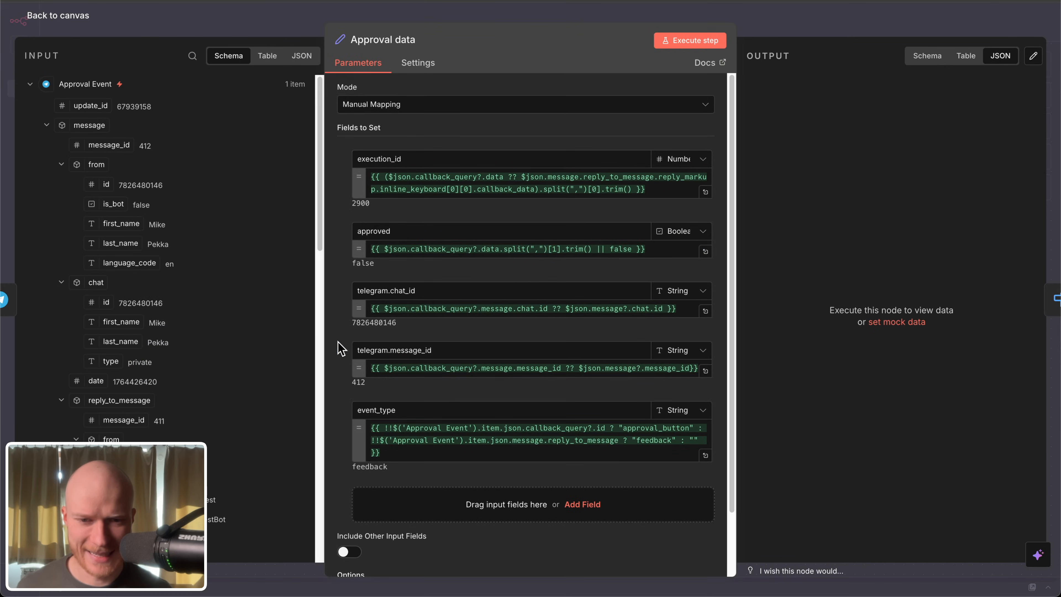
scroll(531, 315, "up", 3)
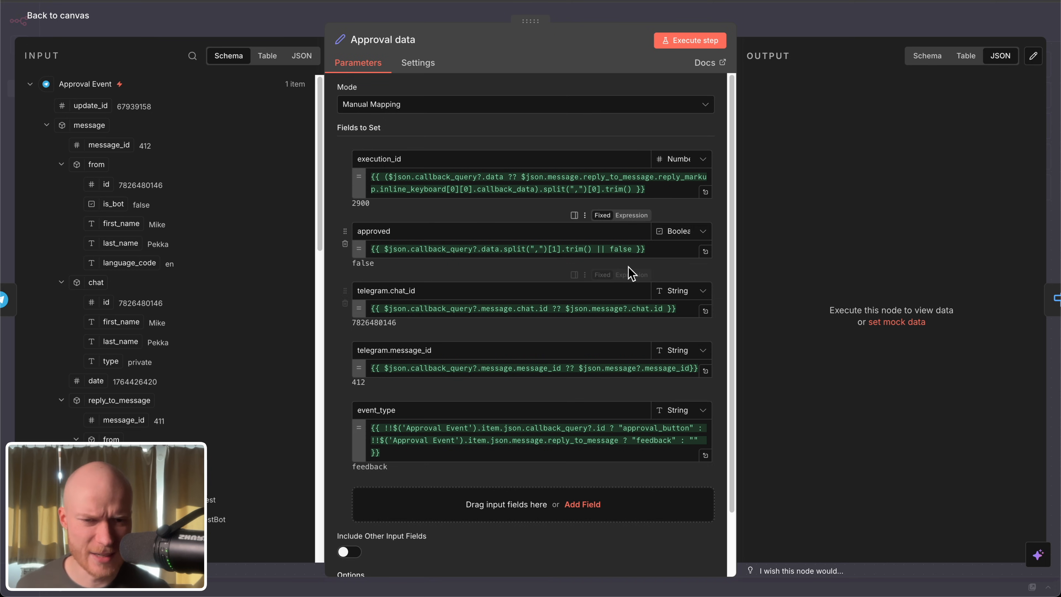
left_click_drag(646, 189, 378, 171)
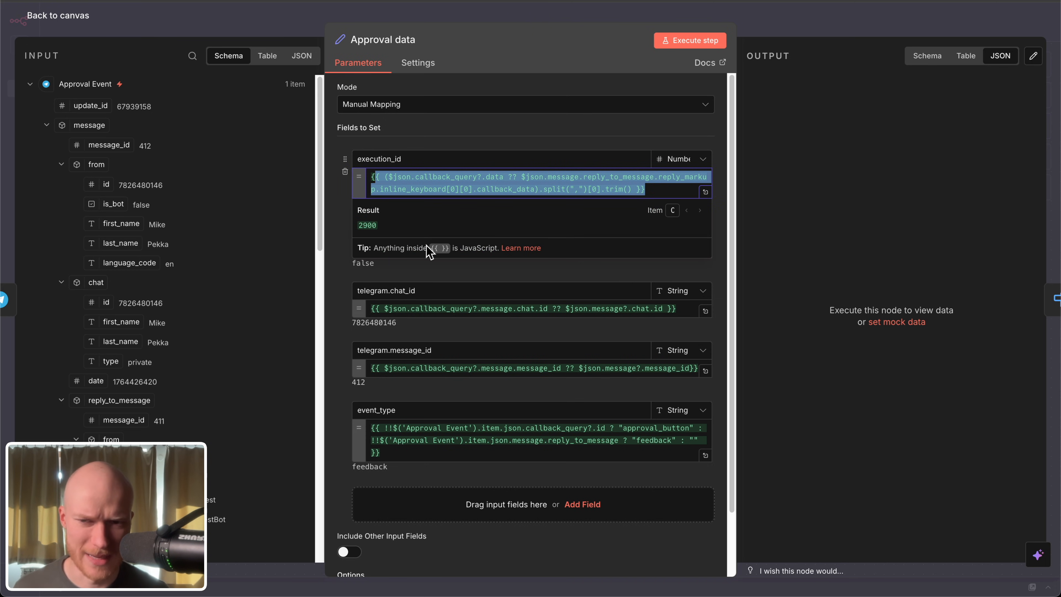
scroll(158, 331, "down", 3)
scroll(157, 330, "up", 3)
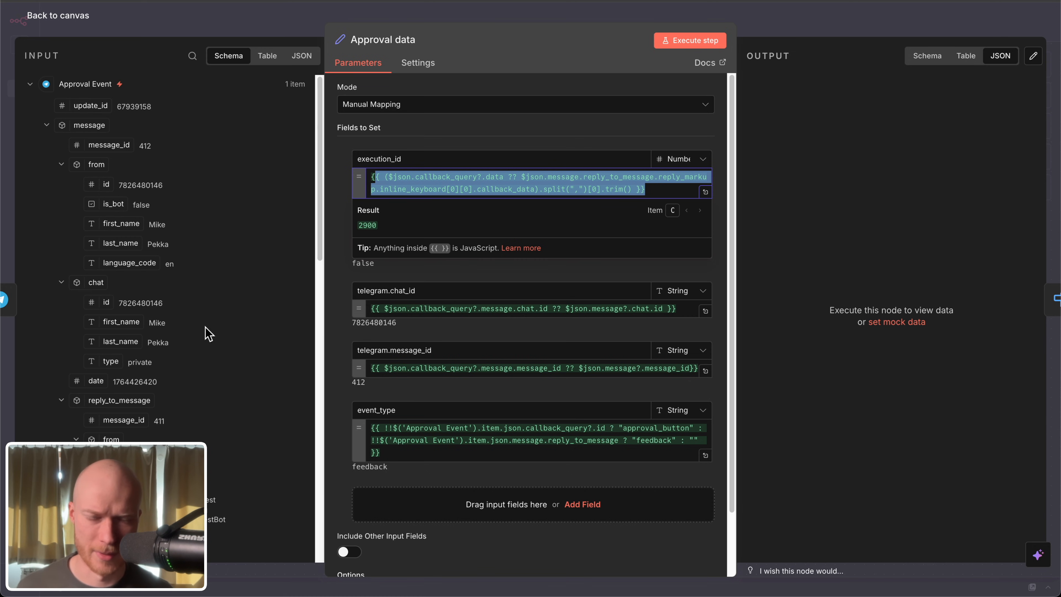
key("Escape")
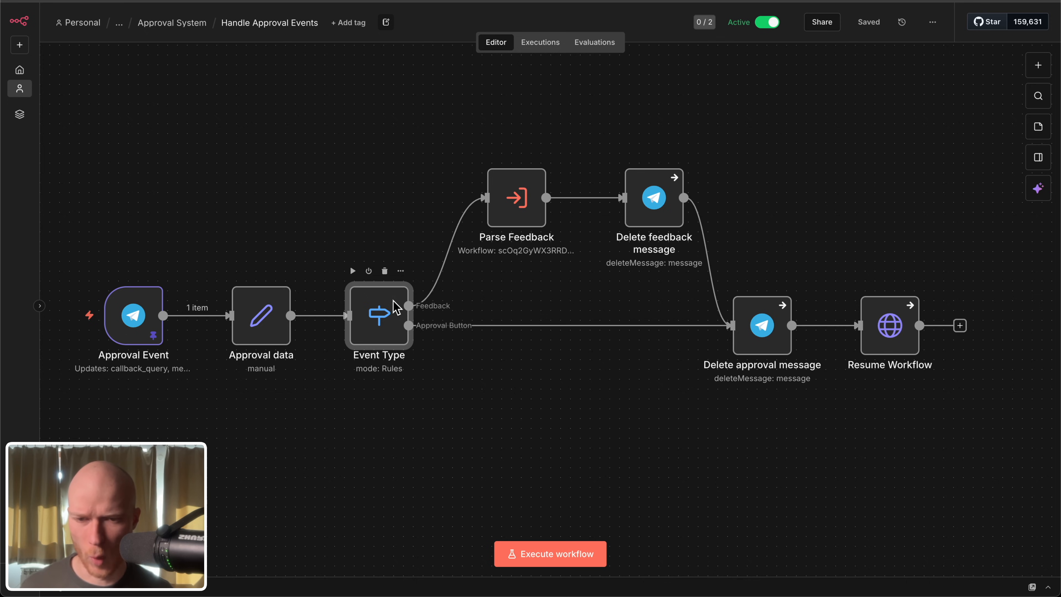
Step: Open the Event Type node and review its feedback and approval_button routing rules, returning to the canvas
double_click(375, 308)
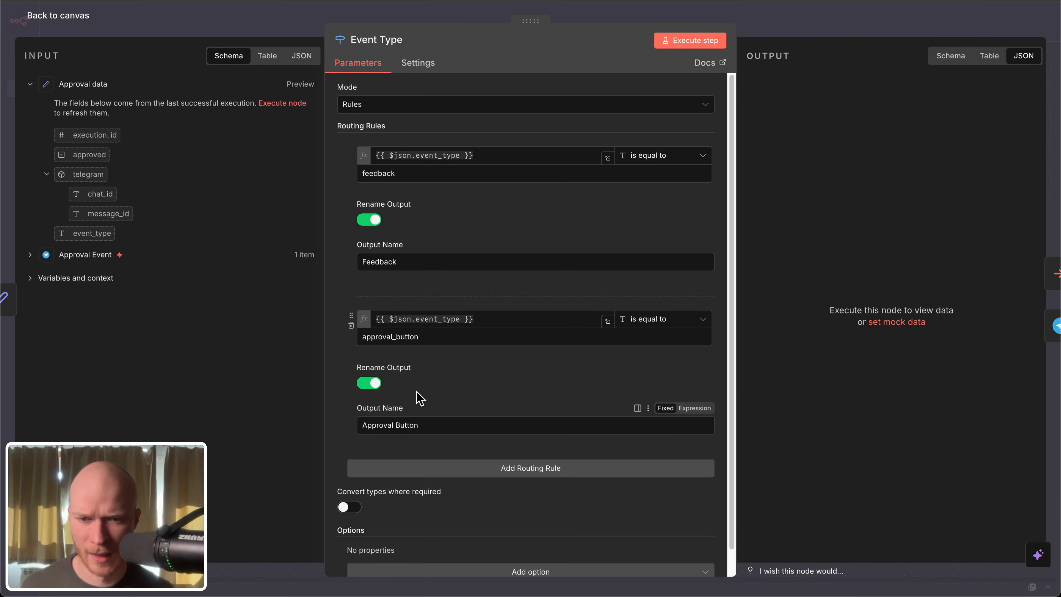
scroll(438, 294, "down", 1)
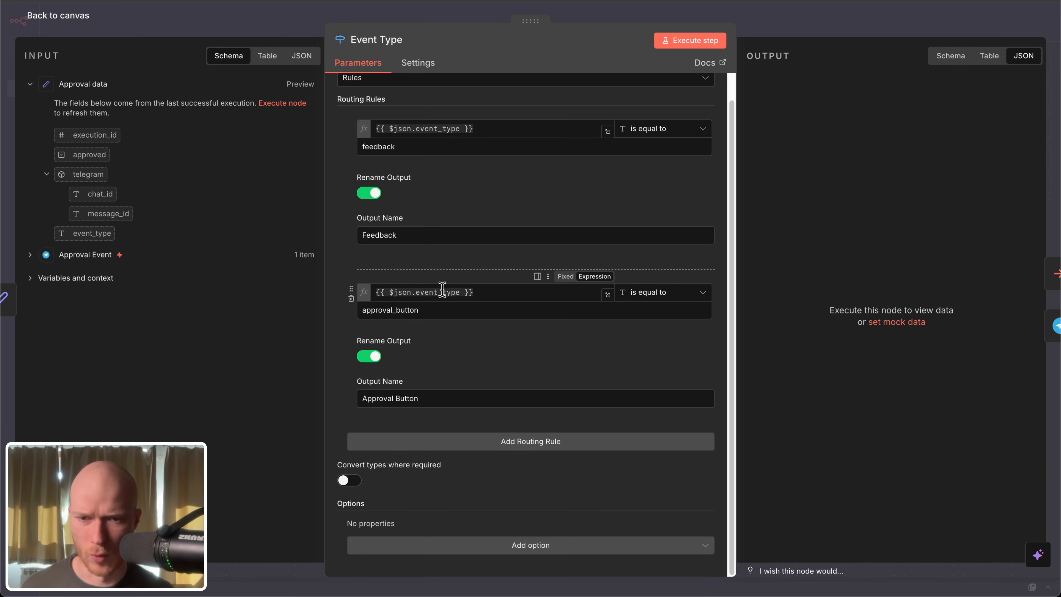
scroll(442, 296, "up", 1)
left_click(82, 19)
scroll(486, 421, "right", 3)
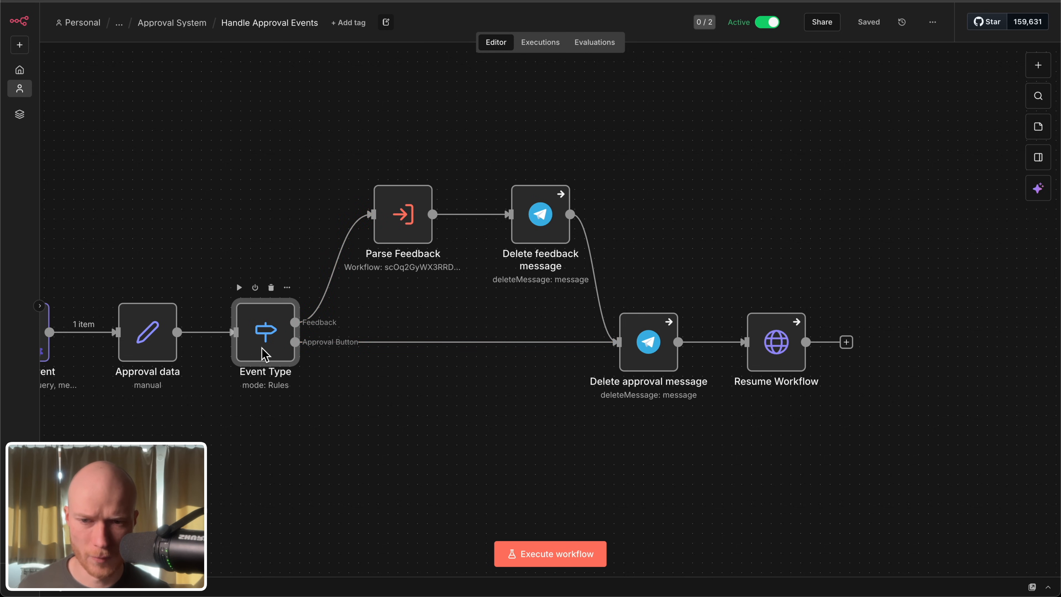
scroll(368, 393, "right", 2)
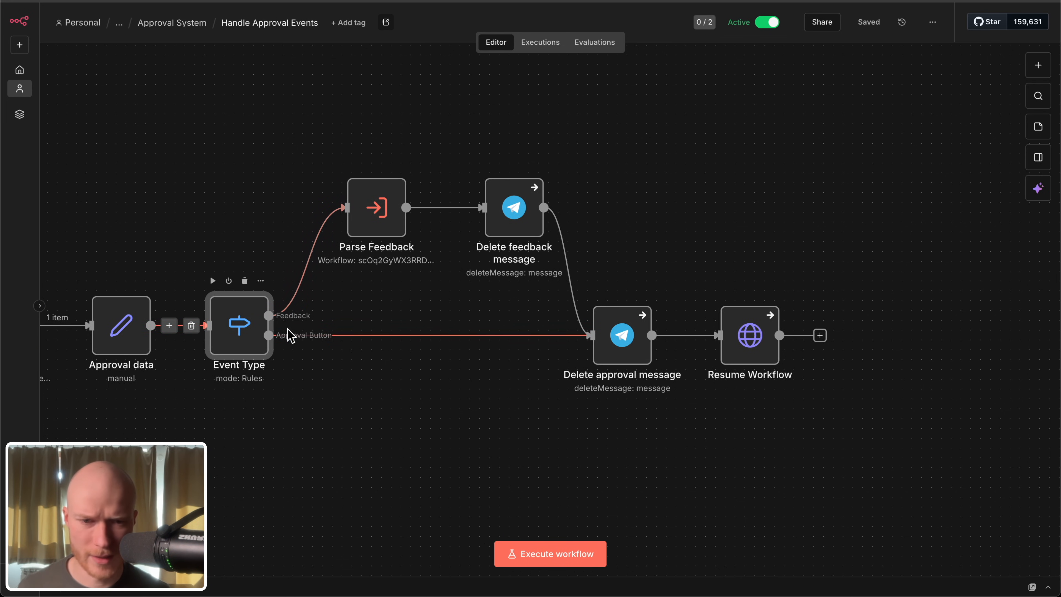
Step: Open the Delete approval message node and review its Delete Chat Message operation with the chat and message ID expressions
scroll(686, 353, "up", 2)
scroll(692, 360, "up", 2)
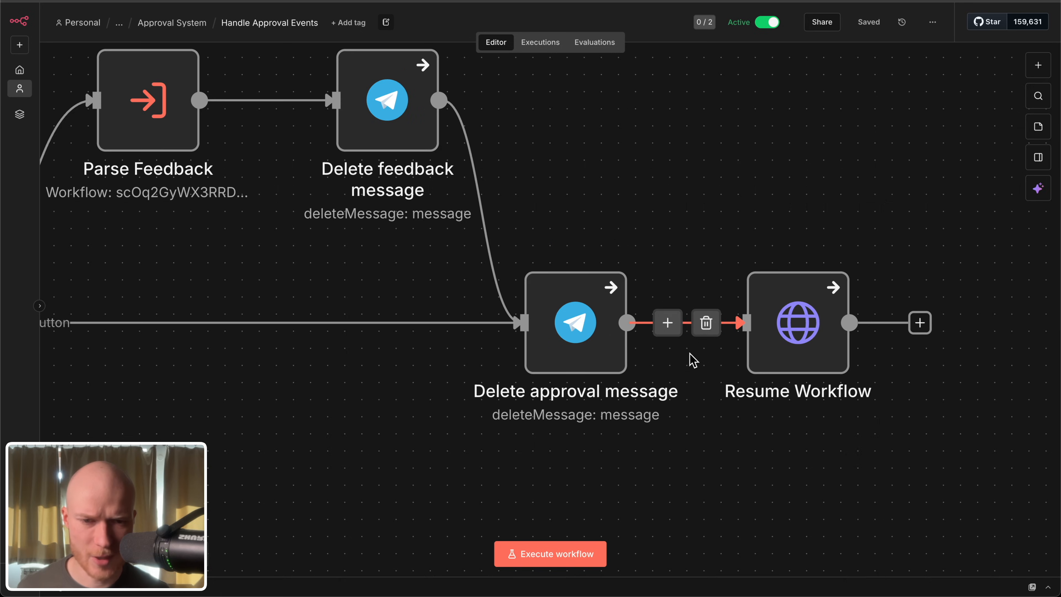
scroll(602, 370, "down", 2)
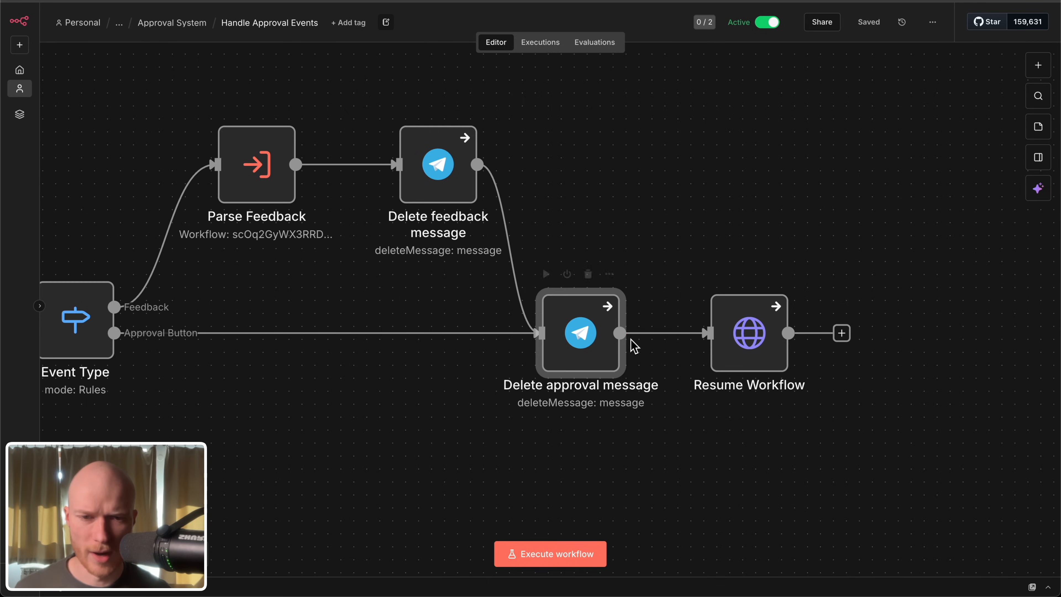
double_click(610, 333)
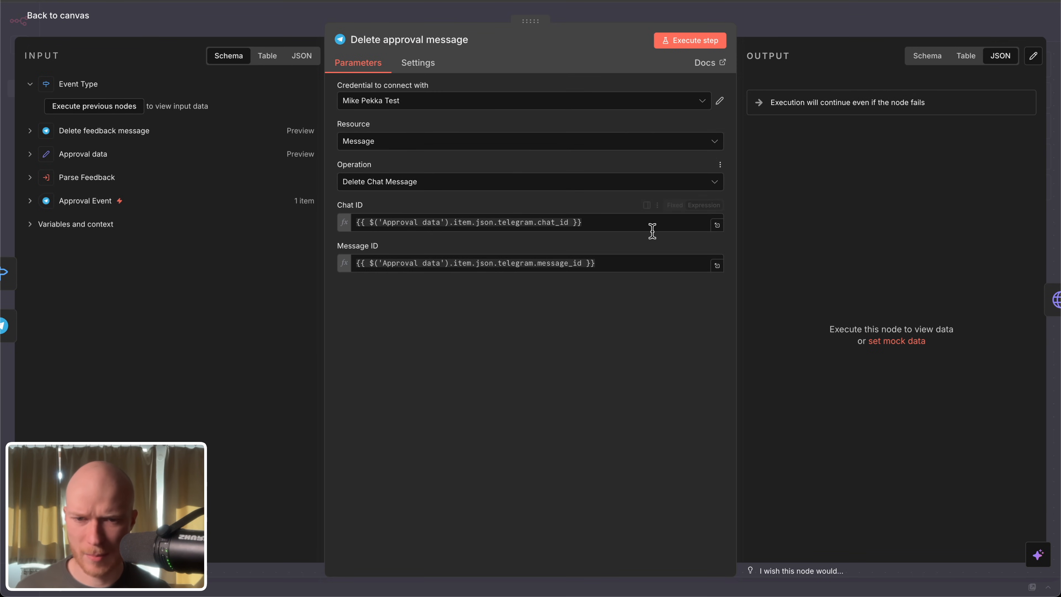
left_click(58, 16)
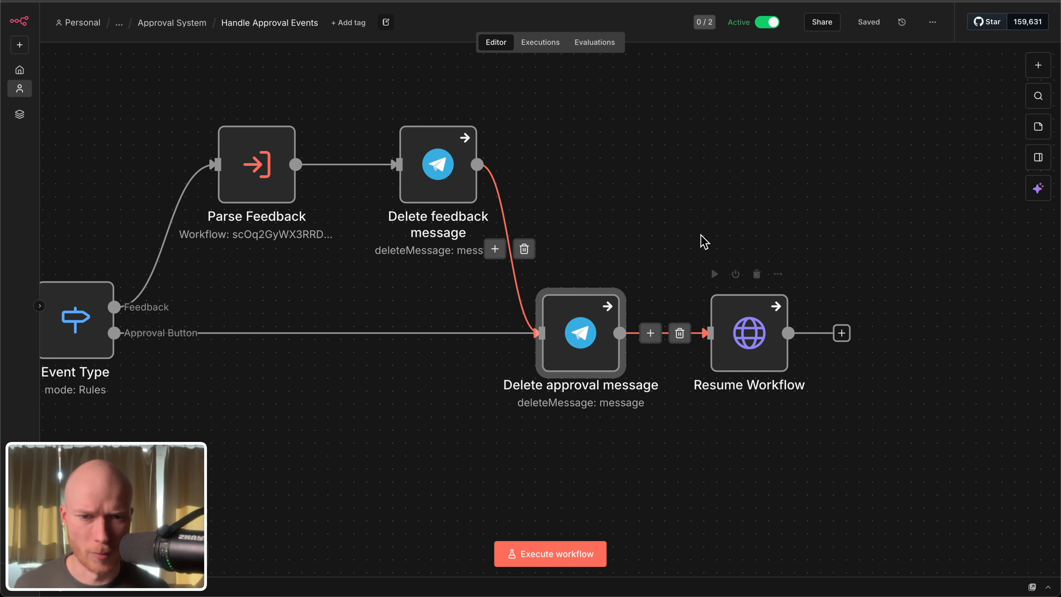
left_click(708, 251)
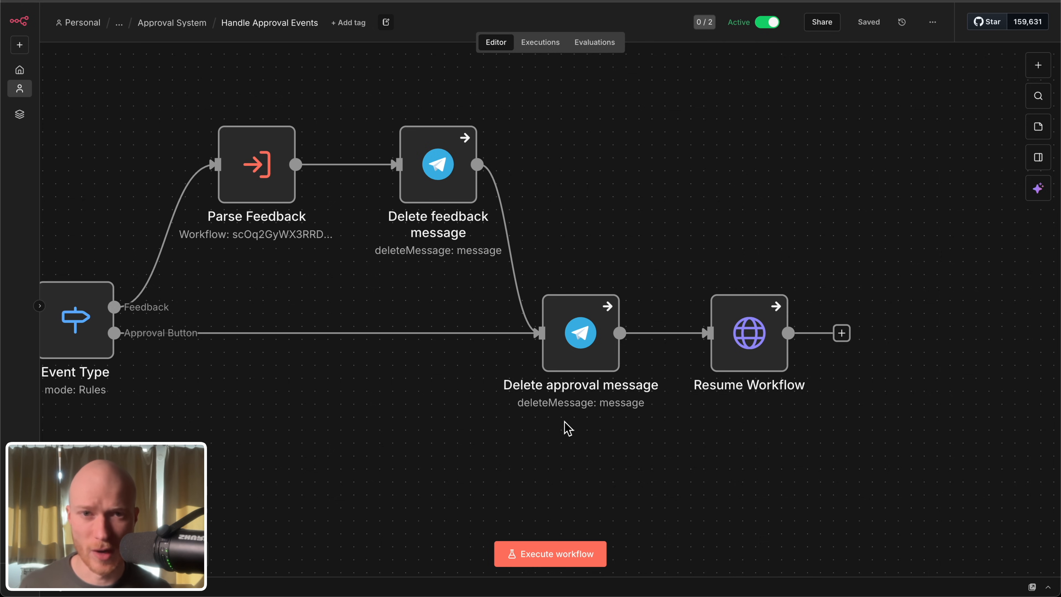
Step: Reopen the Resume Workflow node and examine its URL expression and the approved and feedback fields in the JSON body
left_click_drag(574, 424, 462, 398)
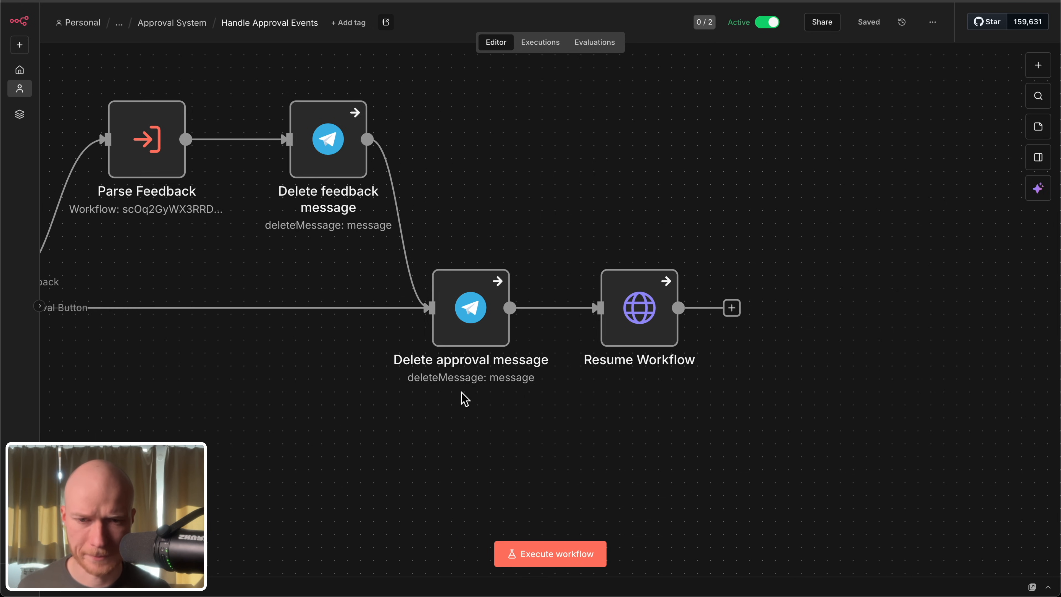
double_click(638, 308)
scroll(540, 470, "down", 2)
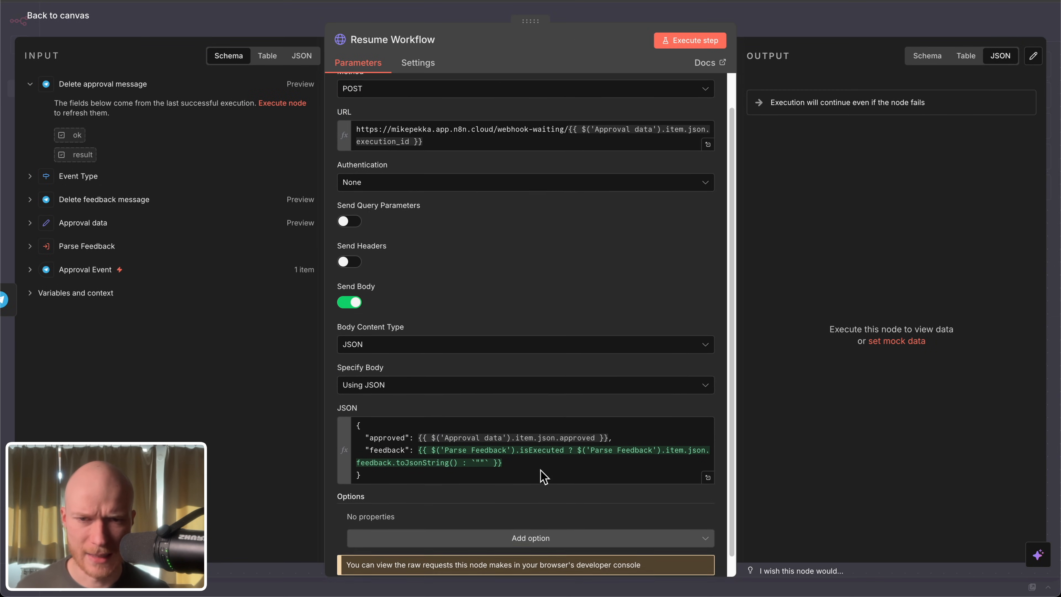
scroll(543, 476, "up", 2)
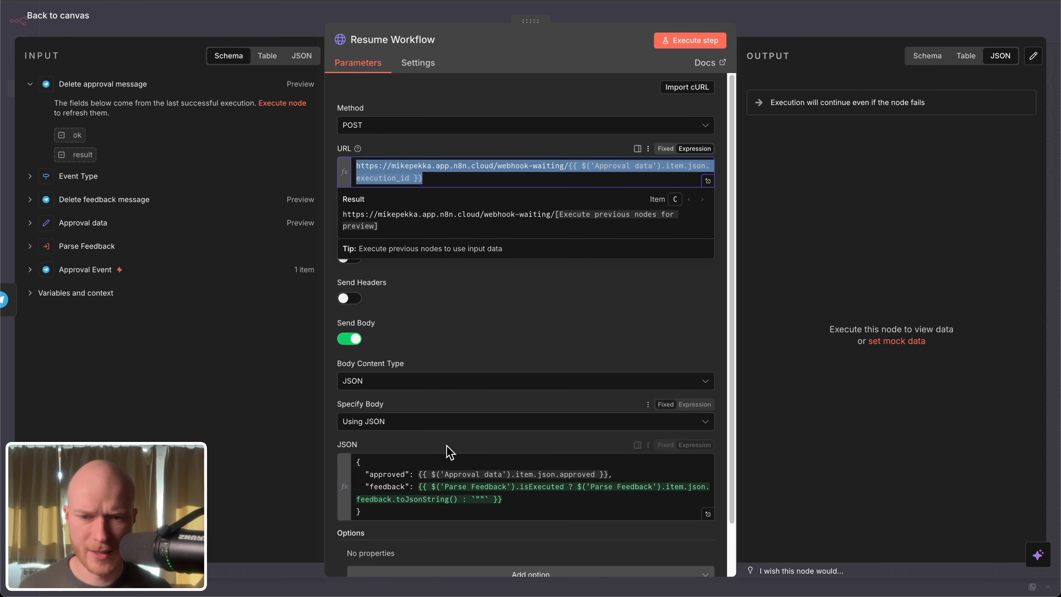
scroll(492, 485, "down", 2)
left_click(384, 451)
key("ctrl+a")
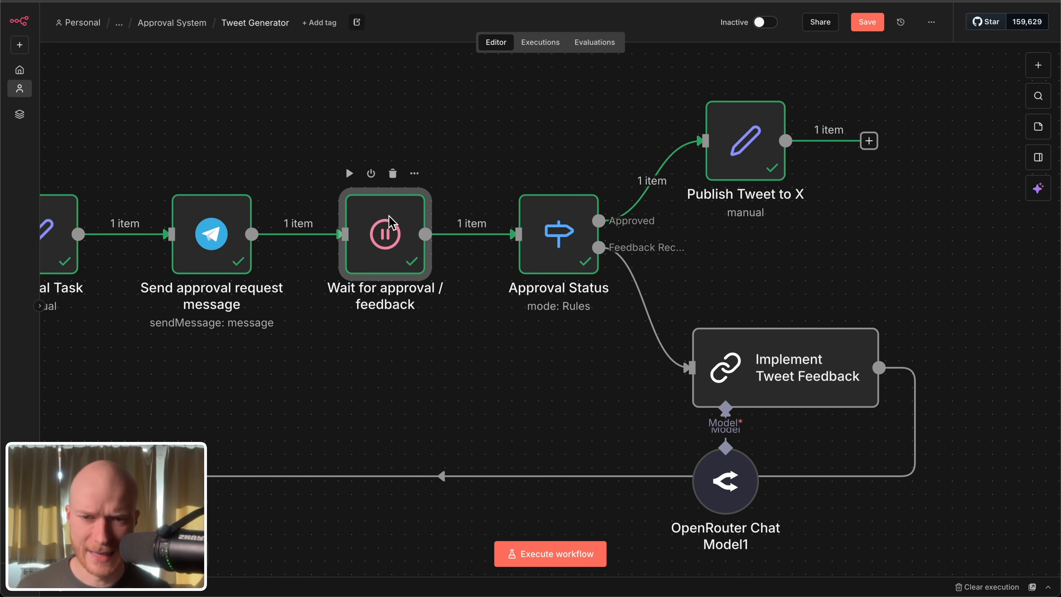
Step: In Tweet Generator, open the Wait for approval / feedback node and inspect the approved and feedback values in its output body
double_click(392, 223)
scroll(829, 387, "down", 3)
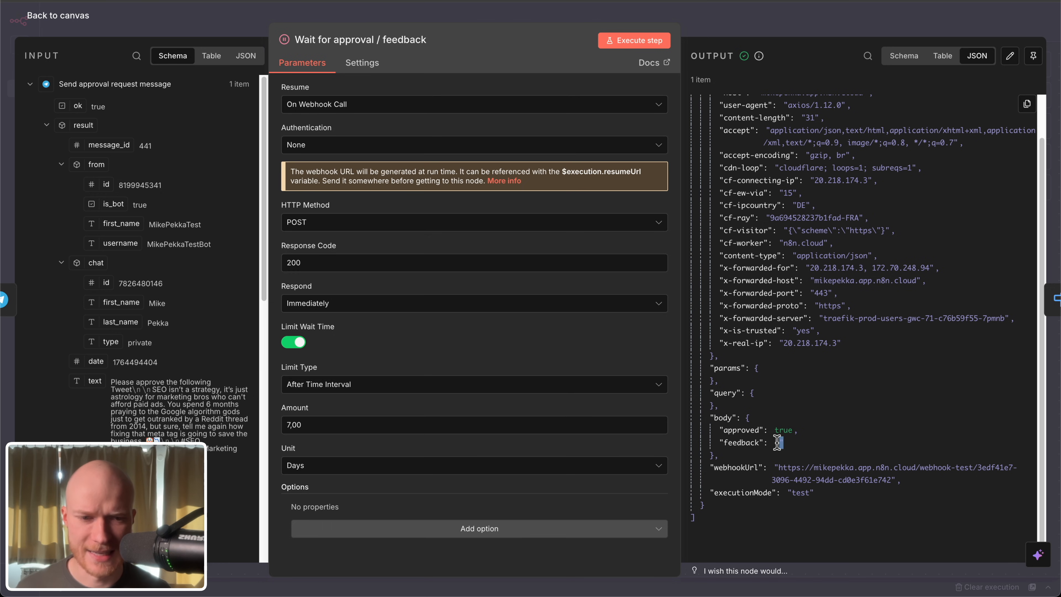
left_click(76, 13)
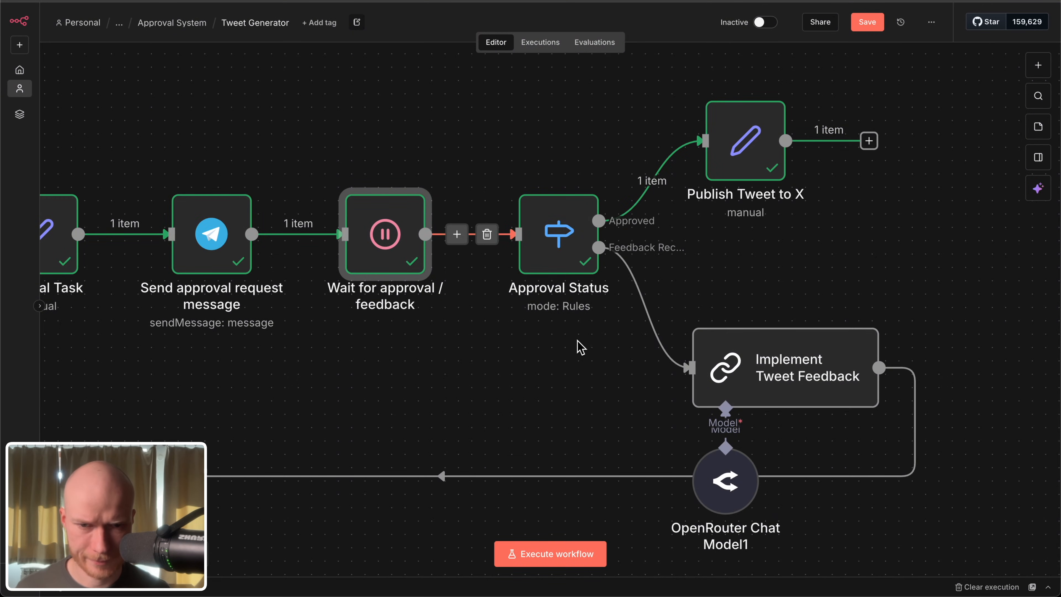
Step: Open the Approval Status node and review its Approved and Feedback Received routing rules
left_click_drag(558, 344, 338, 368)
double_click(339, 250)
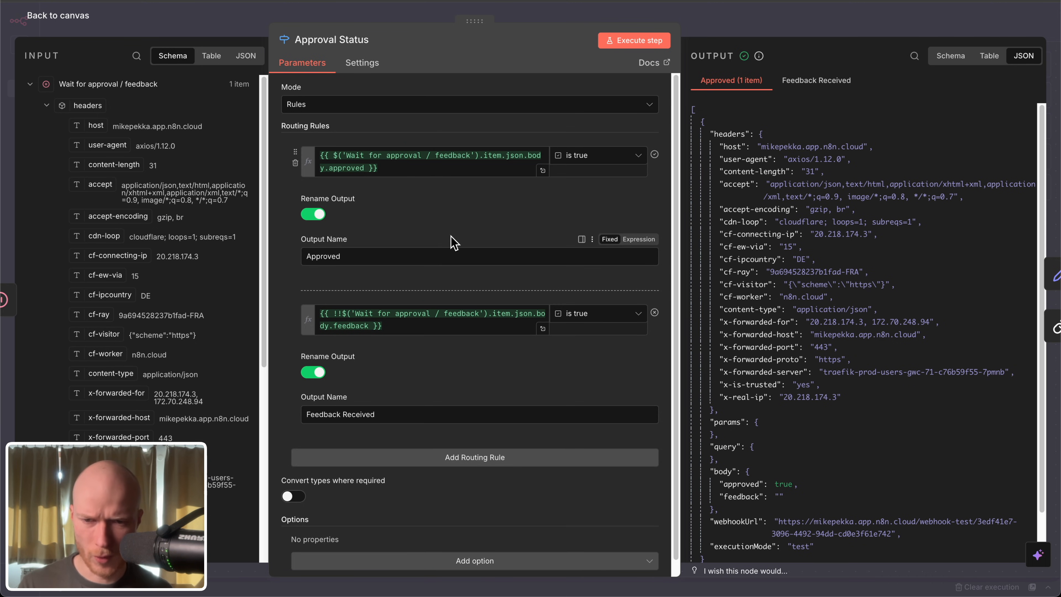
left_click(69, 19)
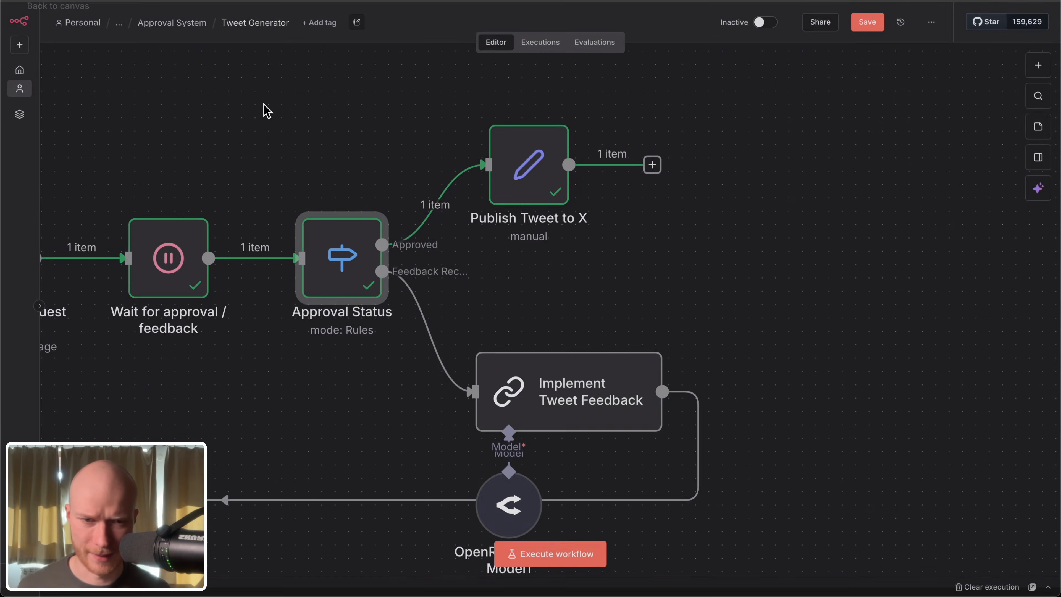
Step: Open the Publish Tweet to X node, review its text field mapping and output, and return to the Tweet Generator canvas
left_click_drag(504, 274, 621, 346)
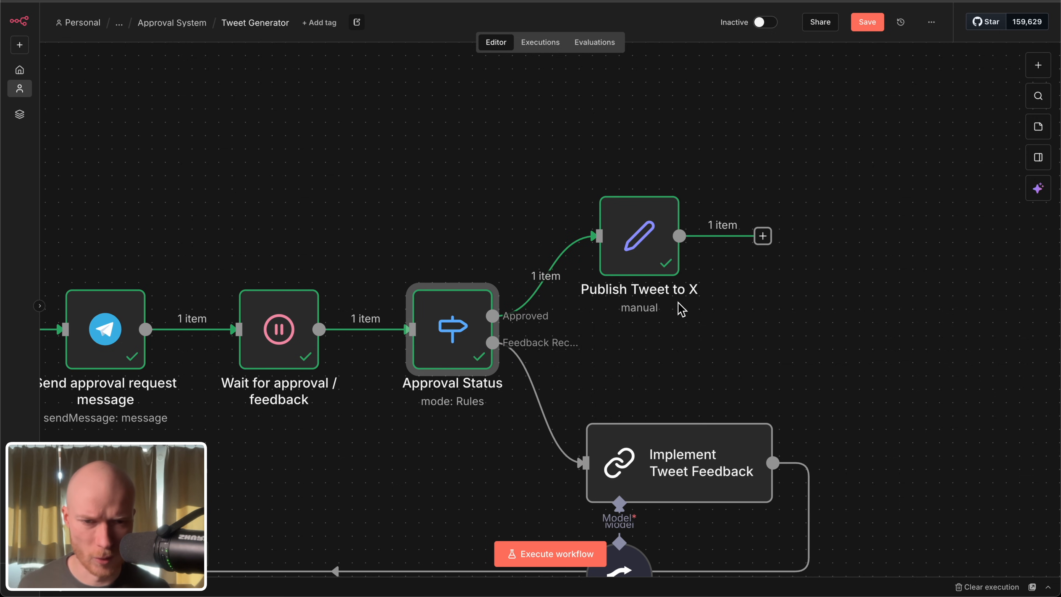
double_click(643, 234)
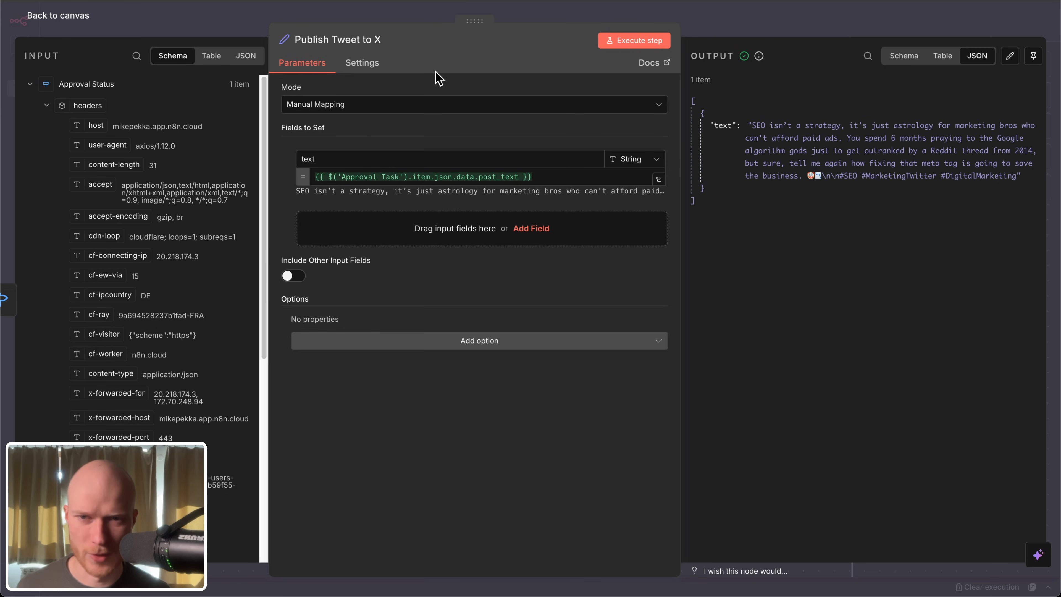
left_click(55, 20)
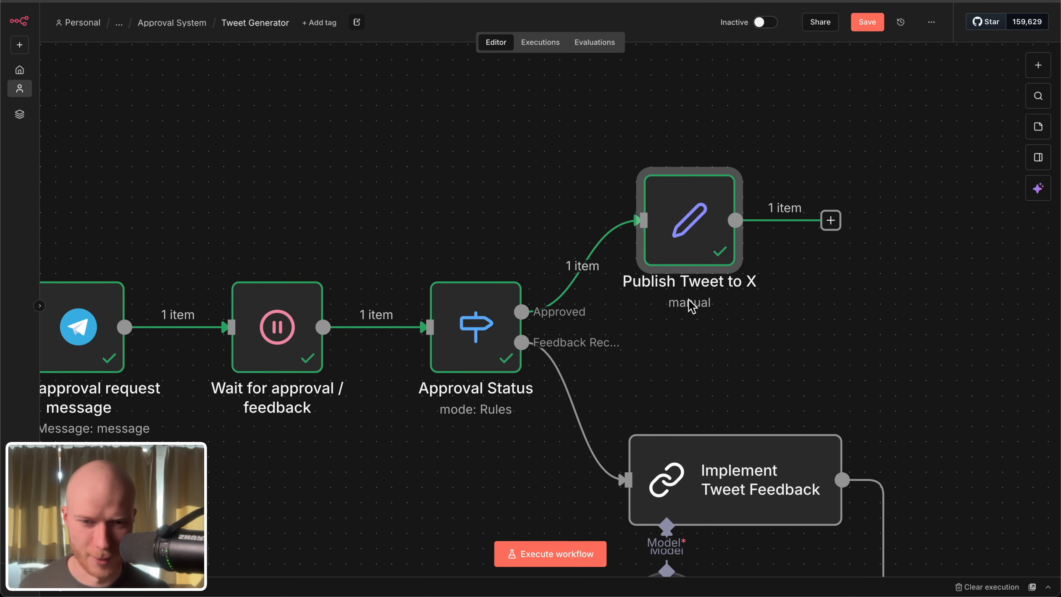
key("1")
scroll(791, 309, "up", 3)
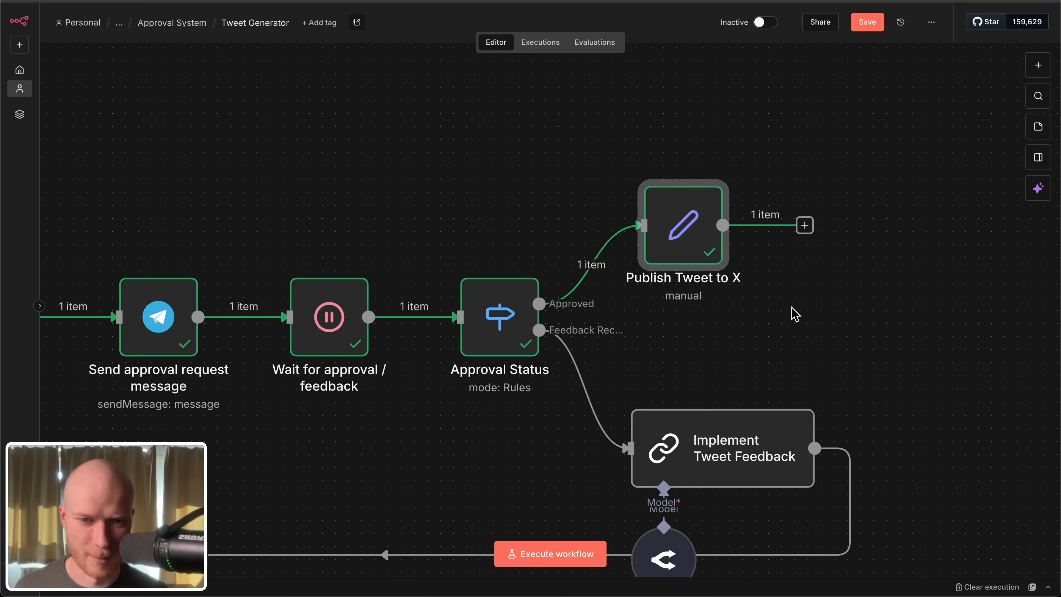
Step: Save the Tweet Generator workflow with all of its nodes in view
key("1")
key("ctrl+s")
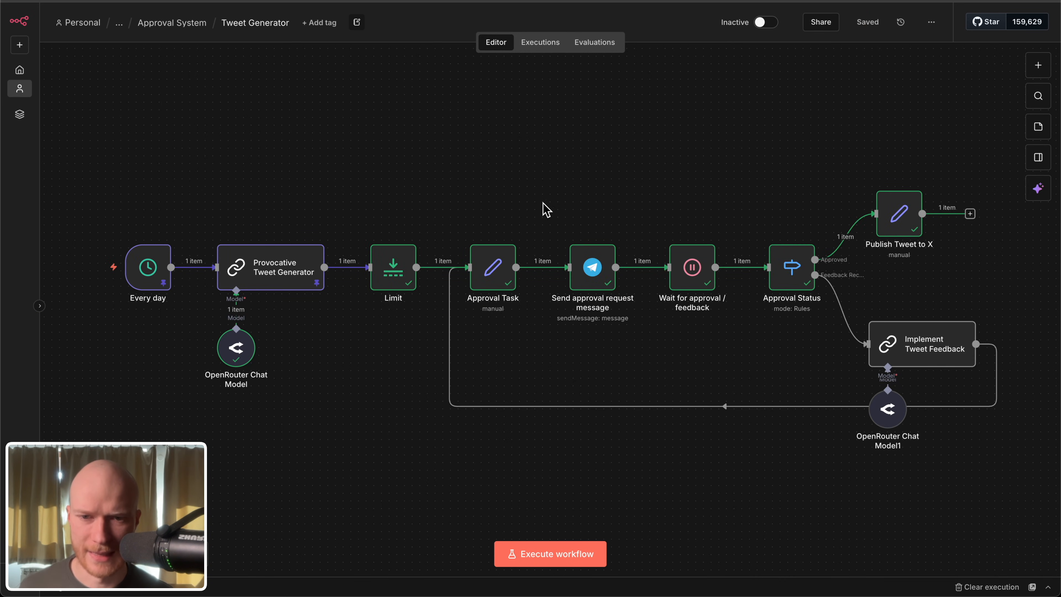
left_click_drag(208, 167, 341, 444)
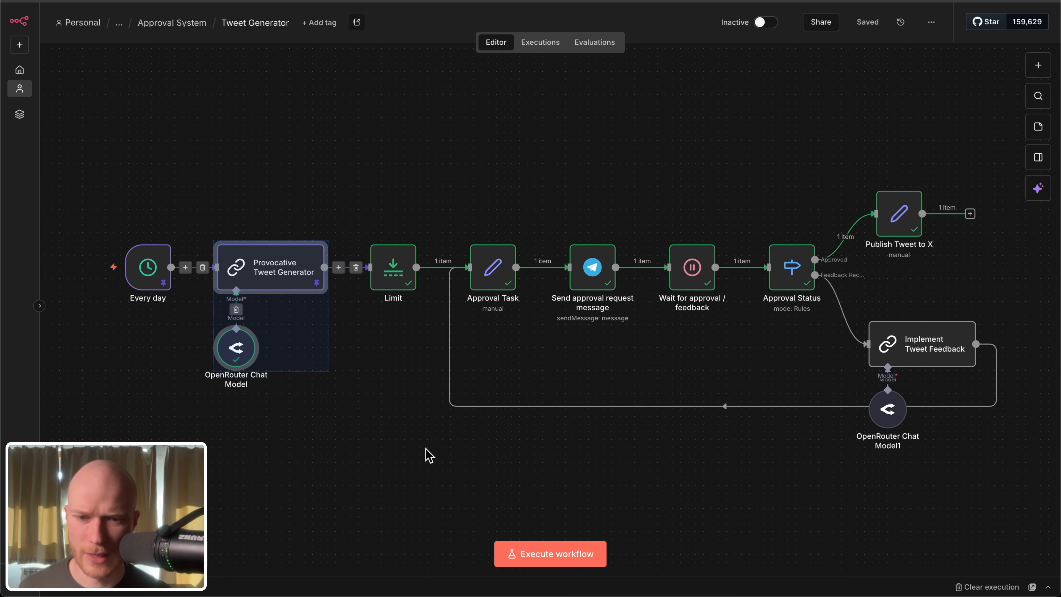
Step: Execute the Tweet Generator workflow and reject the tweet approval request in the MikePekkaTest bot chat in Telegram
left_click(545, 554)
left_click(353, 2)
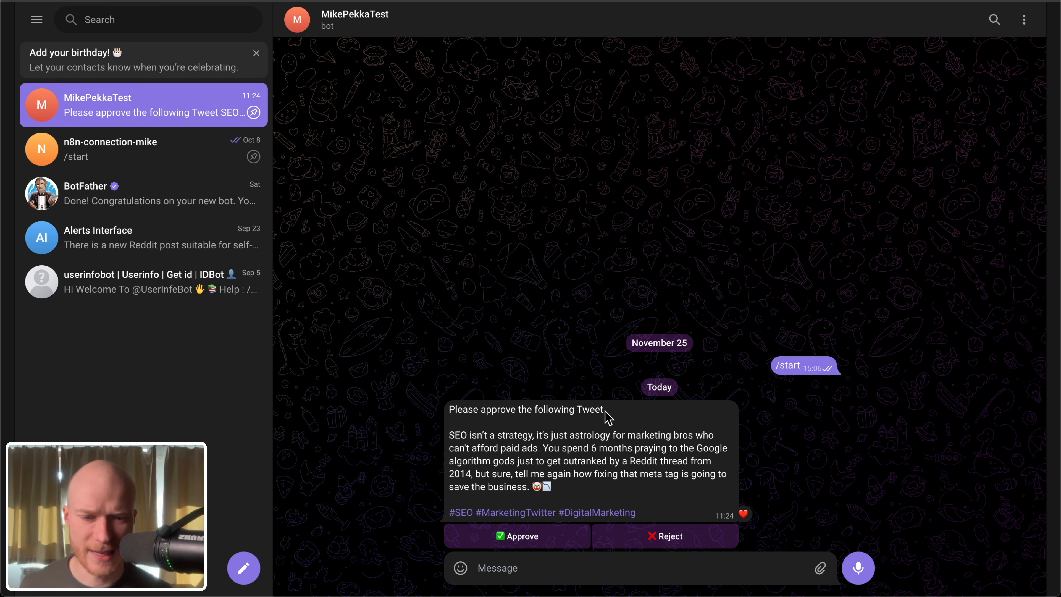
left_click(680, 540)
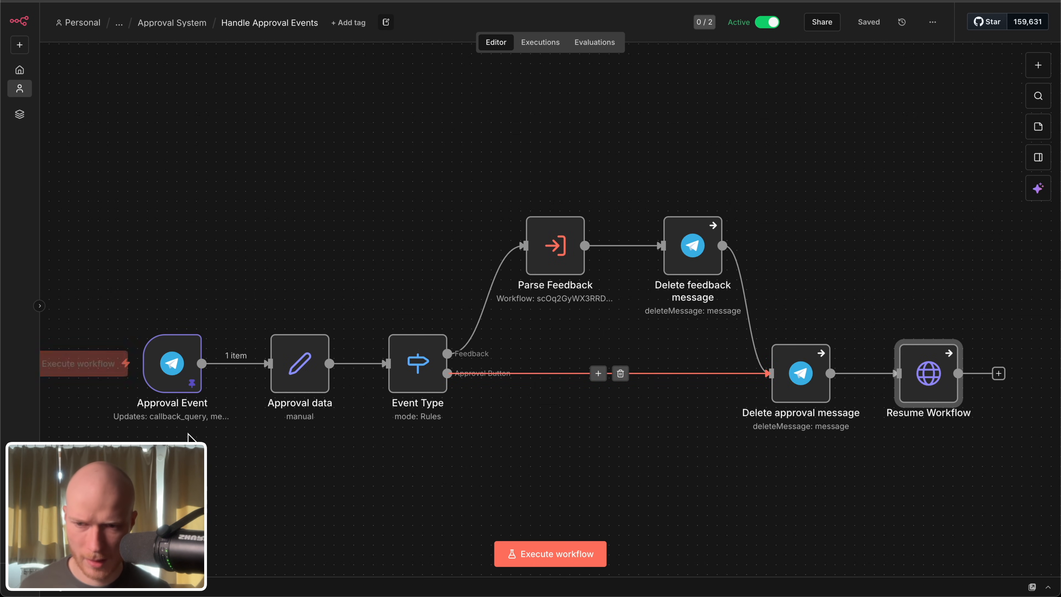
Step: In Handle Approval Events, trace the Approval Button path from Approval Event through Event Type and Delete approval message to Resume Workflow
mouse_move(190, 374)
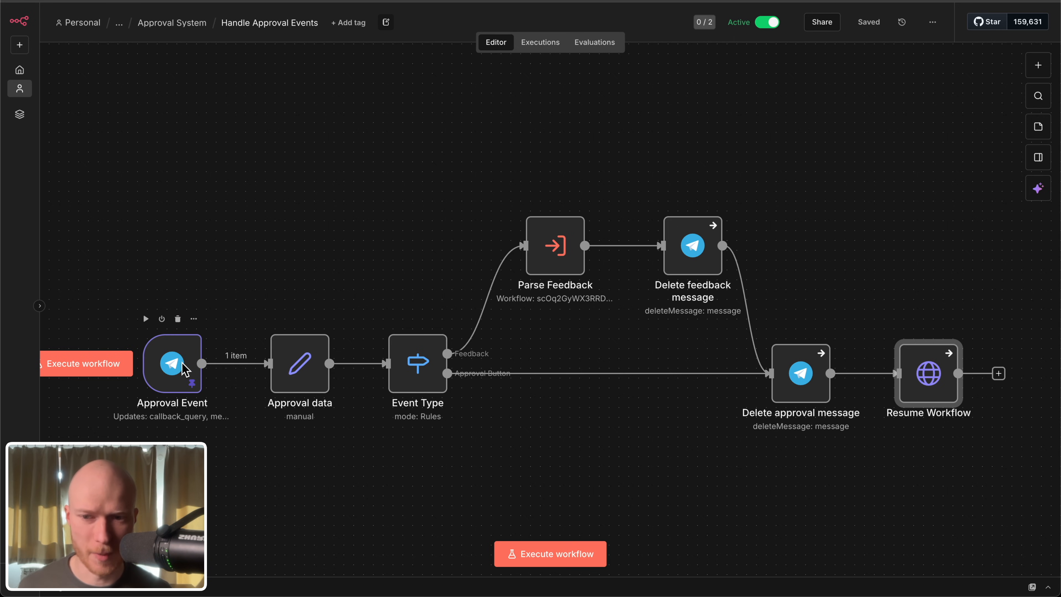
left_click_drag(335, 264, 472, 463)
left_click(490, 393)
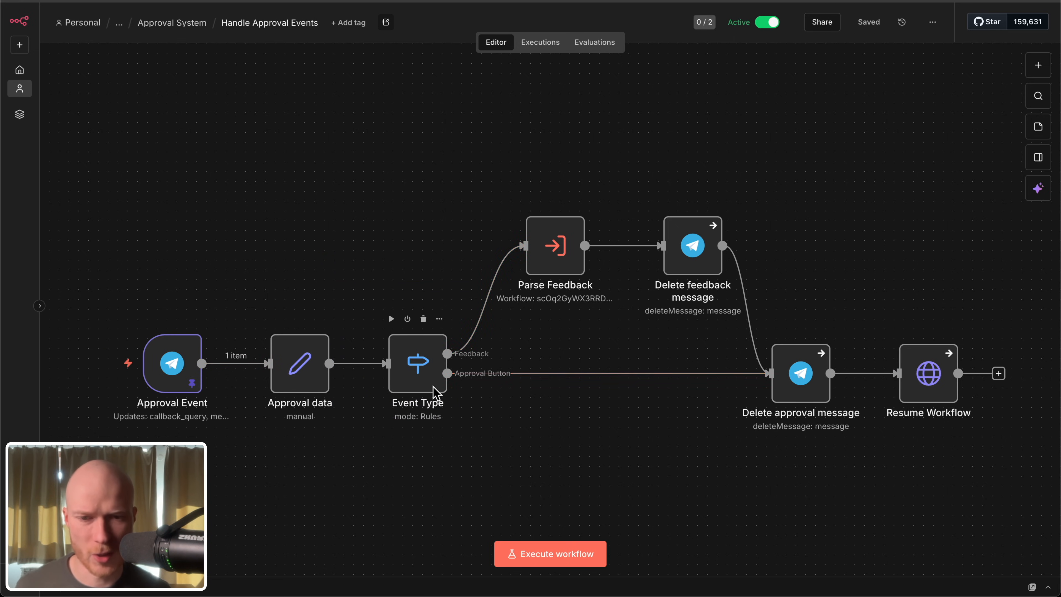
scroll(532, 374, "up", 5)
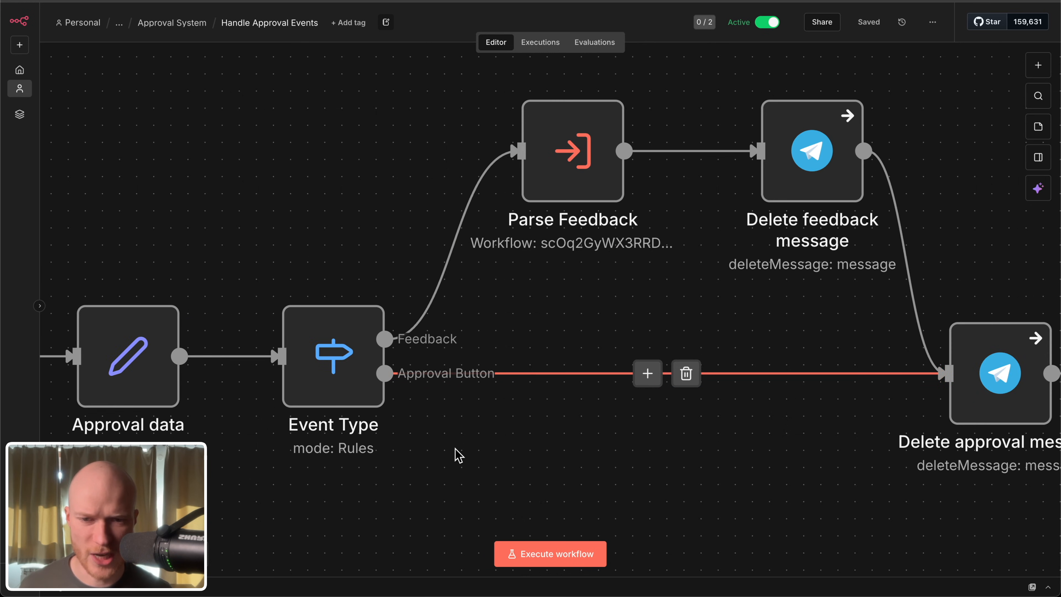
scroll(418, 418, "right", 7)
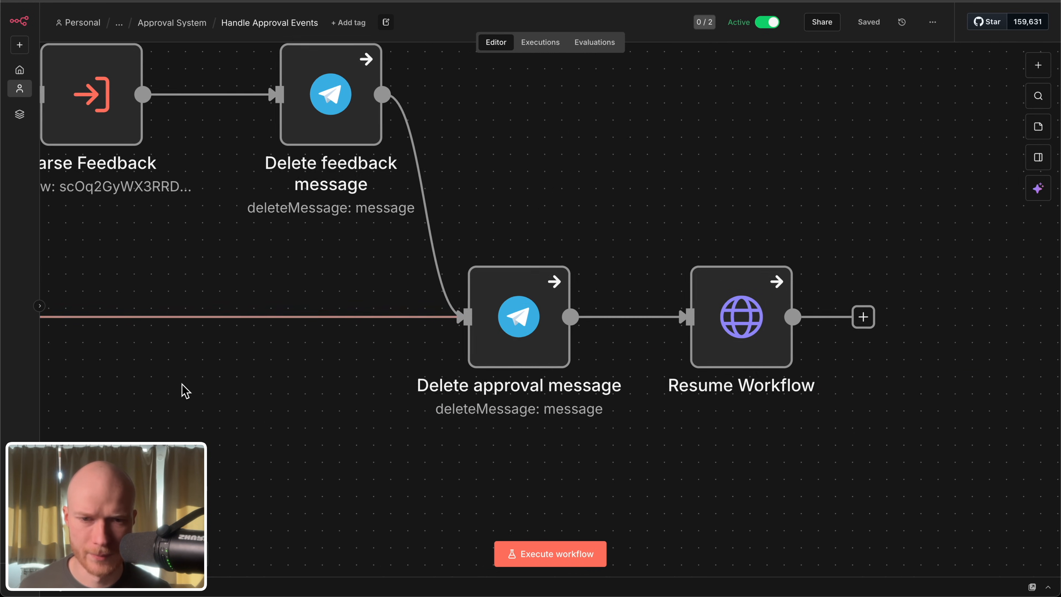
left_click_drag(612, 195, 372, 444)
left_click(567, 150)
left_click_drag(568, 151, 806, 439)
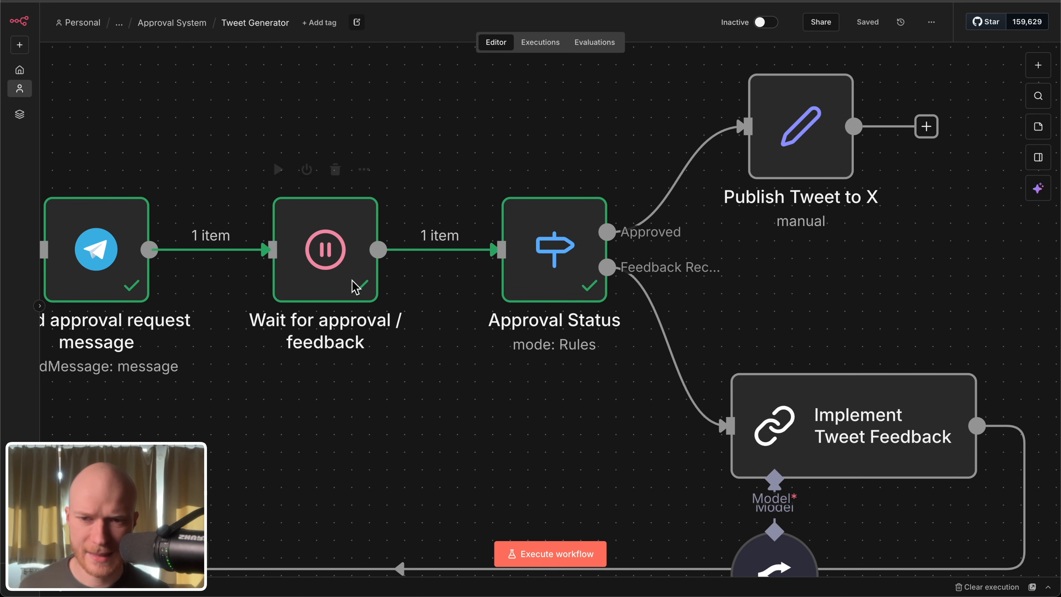
Step: In Tweet Generator, open the Wait for approval / feedback node and check the approved and feedback values in its output body
double_click(355, 288)
scroll(747, 418, "down", 5)
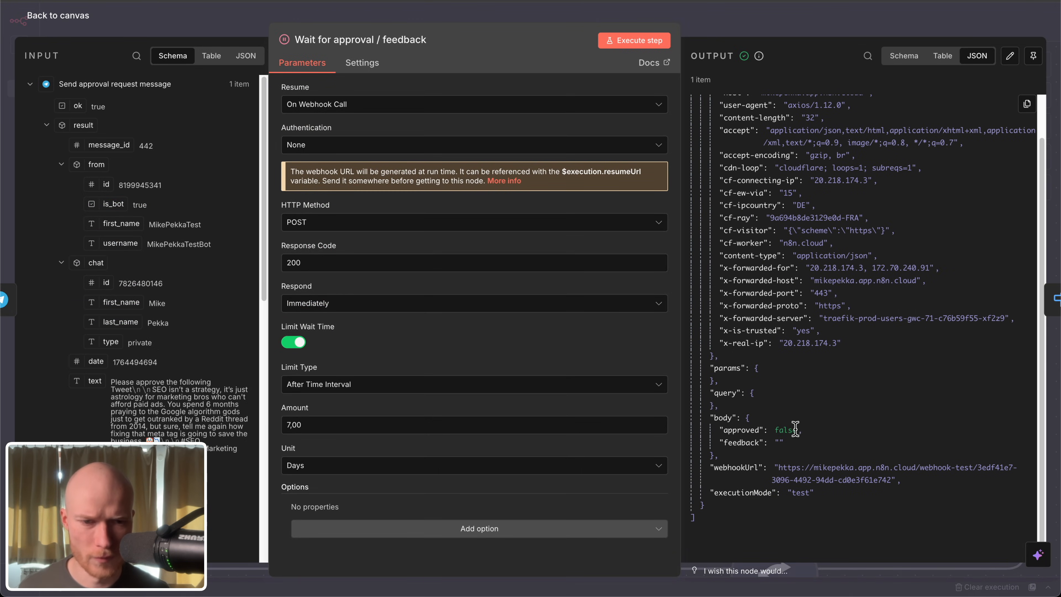
left_click(77, 21)
Step: Open the Approval Status node, check its rules against the rejected run, and review the Approved and Feedback Received branches on the canvas
scroll(398, 296, "right", 5)
double_click(440, 278)
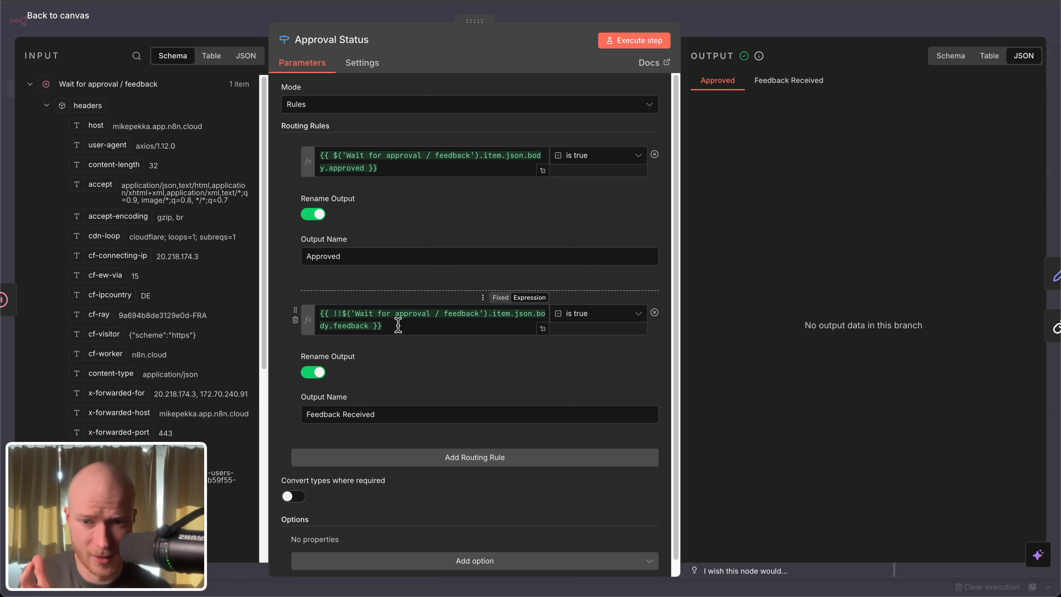
left_click_drag(398, 322, 299, 314)
left_click(71, 21)
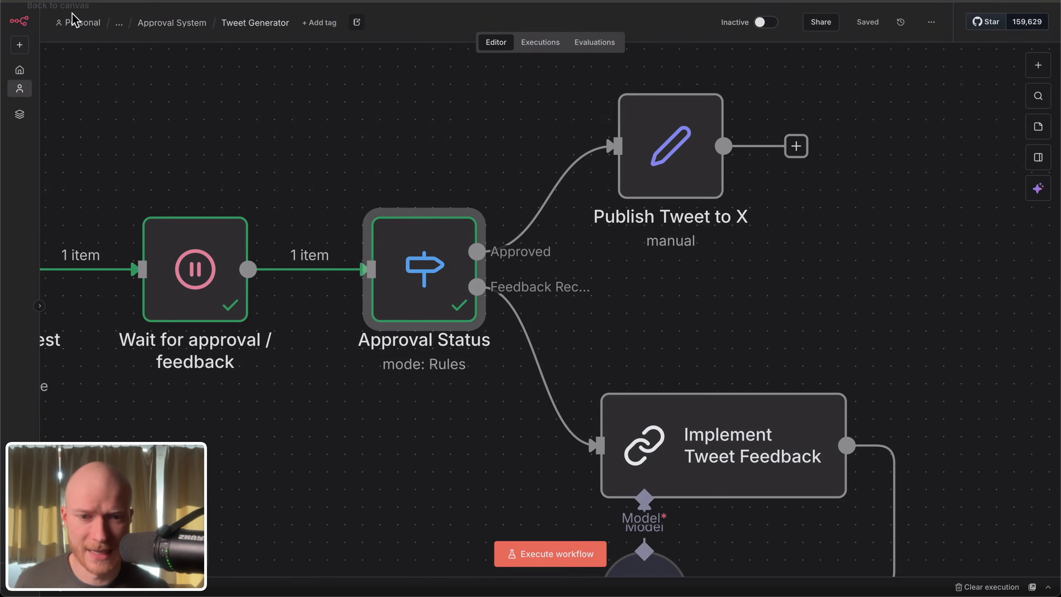
left_click_drag(323, 138, 506, 393)
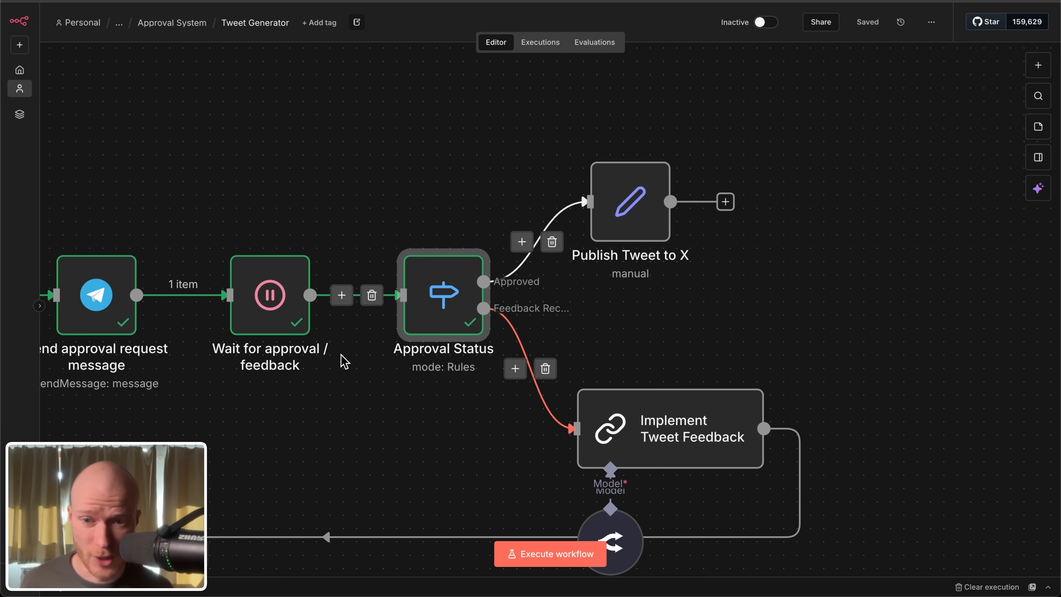
scroll(518, 384, "down", 2)
scroll(519, 384, "down", 2)
Step: Execute the Tweet Generator workflow again from the Every day trigger
key("1")
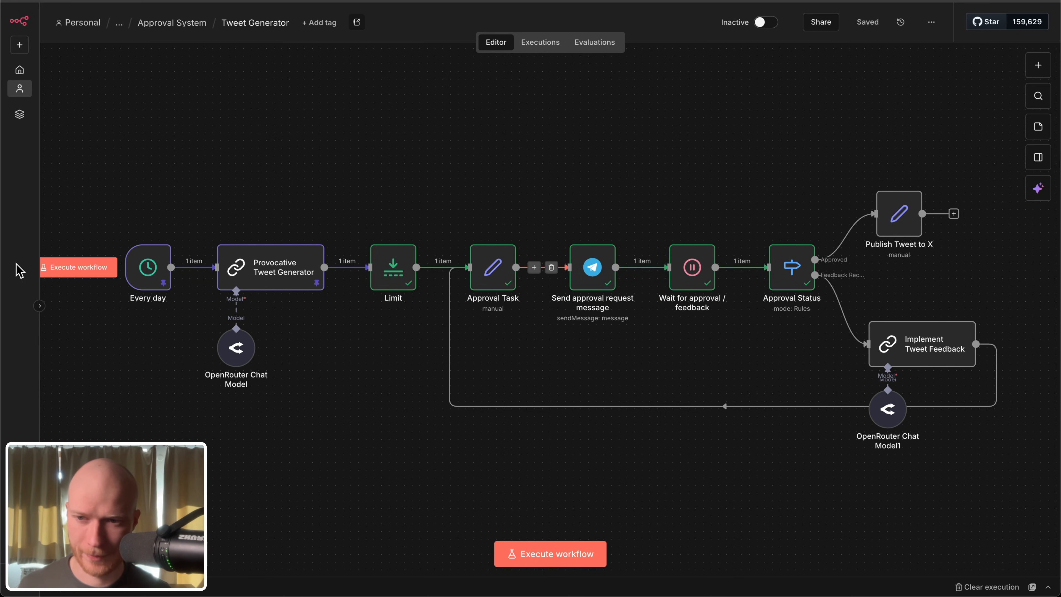
left_click(63, 268)
left_click_drag(560, 462, 530, 468)
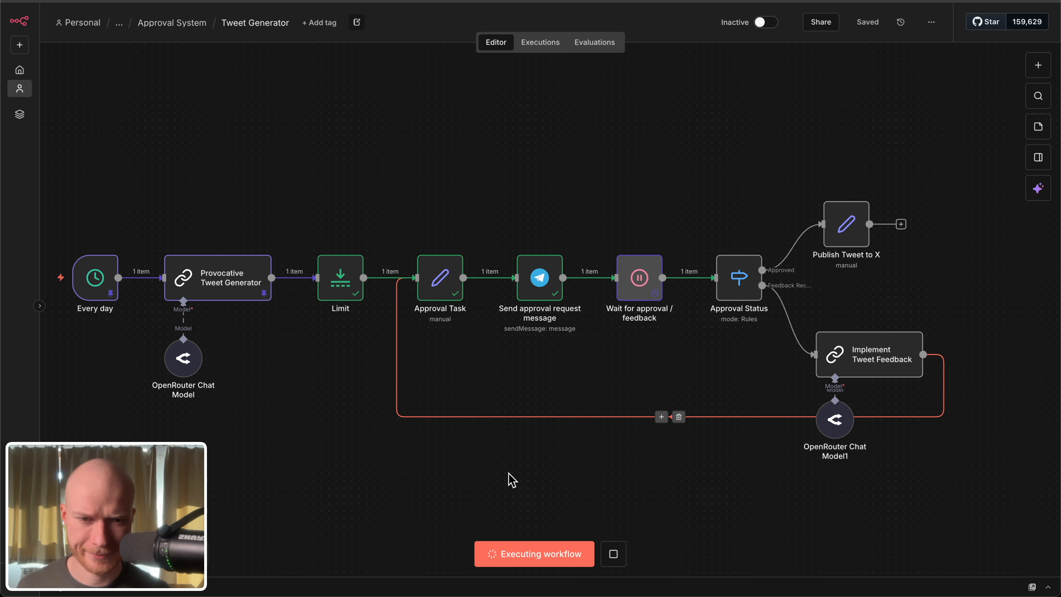
Step: In Telegram, reply to the approval request with a voice message asking to remove all hashtags, and read the revised tweet
key("ctrl+Tab")
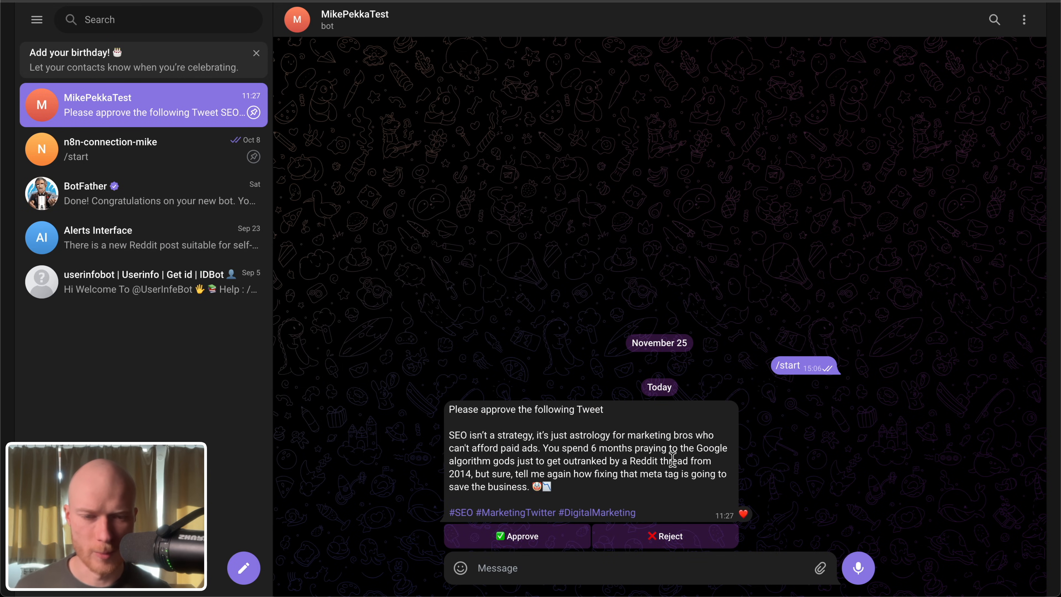
right_click(672, 460)
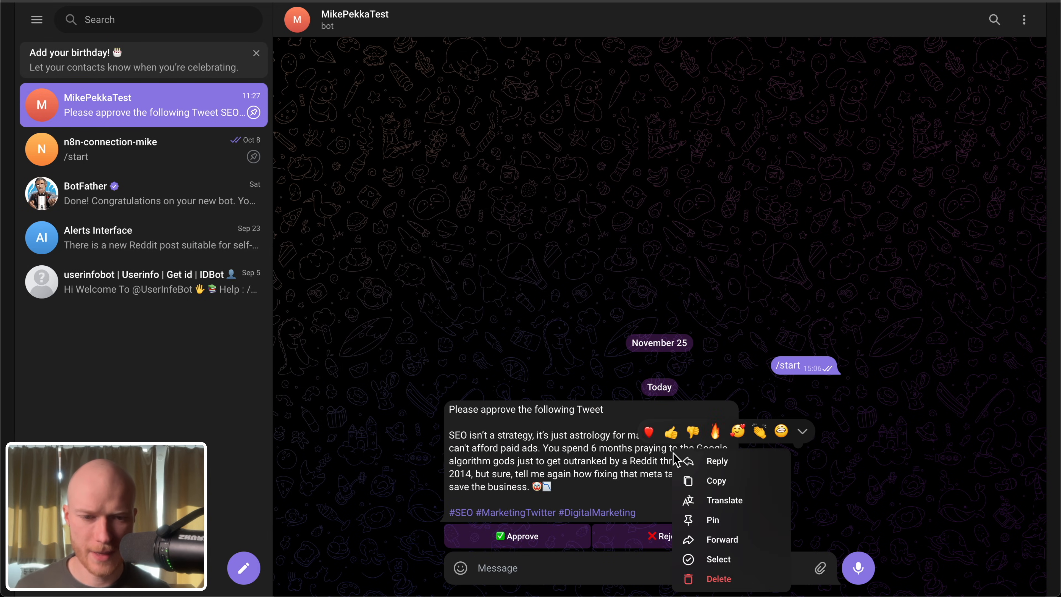
left_click(716, 462)
left_click(859, 571)
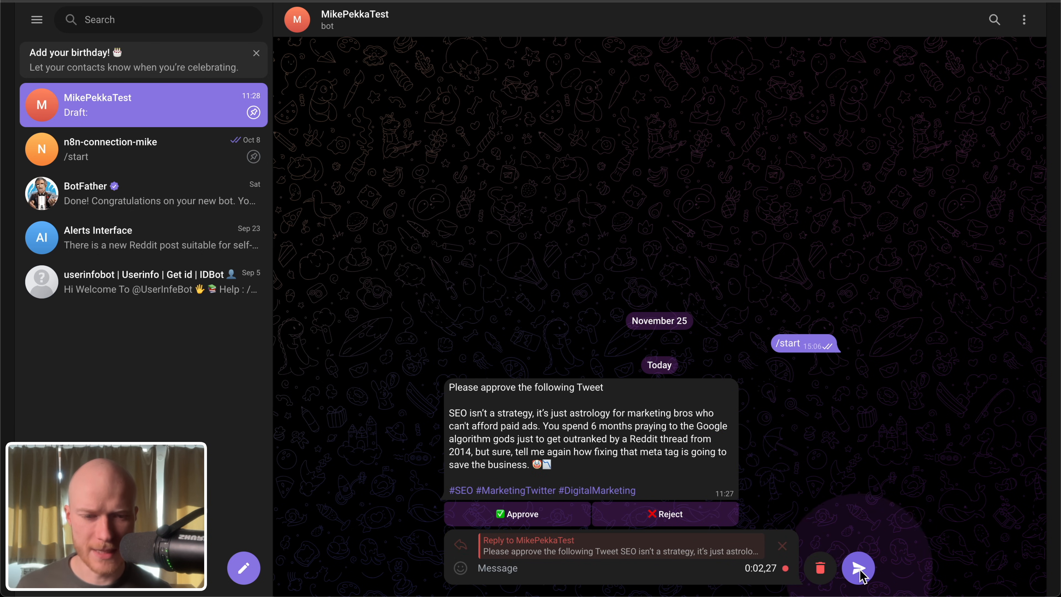
left_click(860, 572)
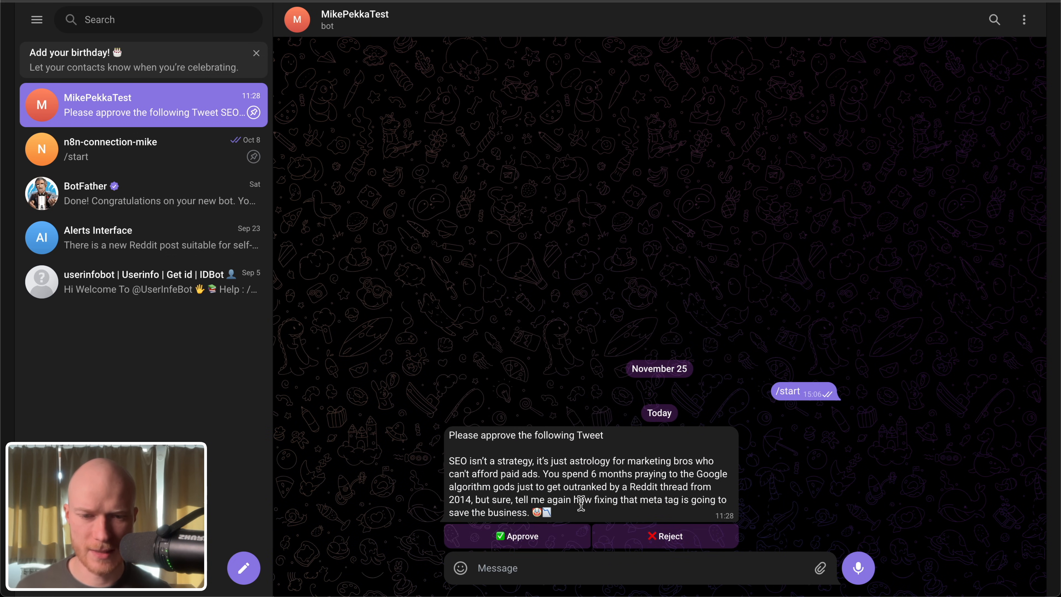
left_click_drag(558, 515, 449, 460)
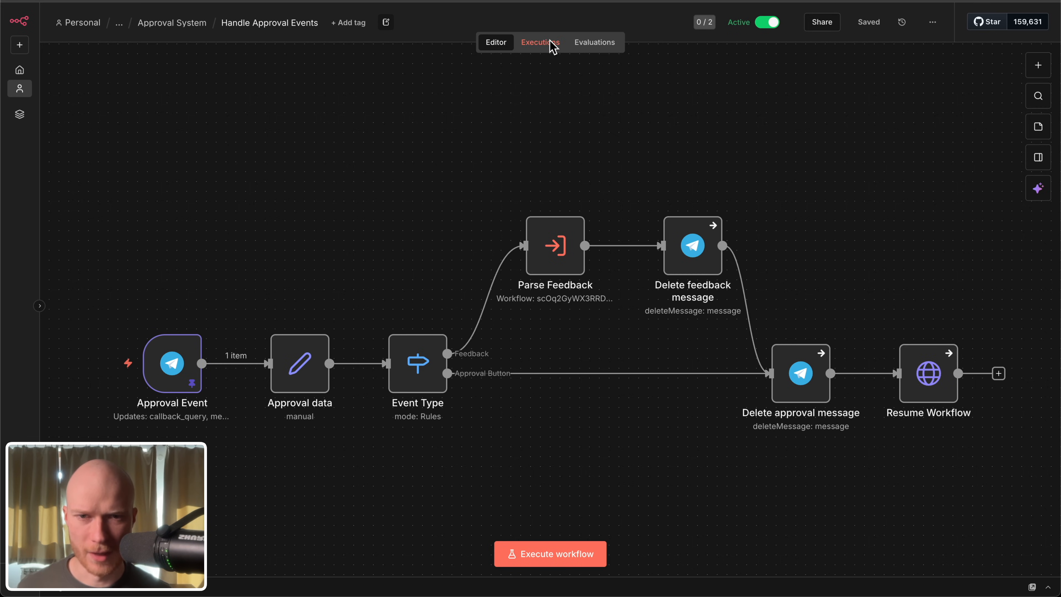
Step: Open the Nov 30, 11:28:19 execution of Handle Approval Events and examine the reply and voice data in the Approval Event output
left_click(552, 44)
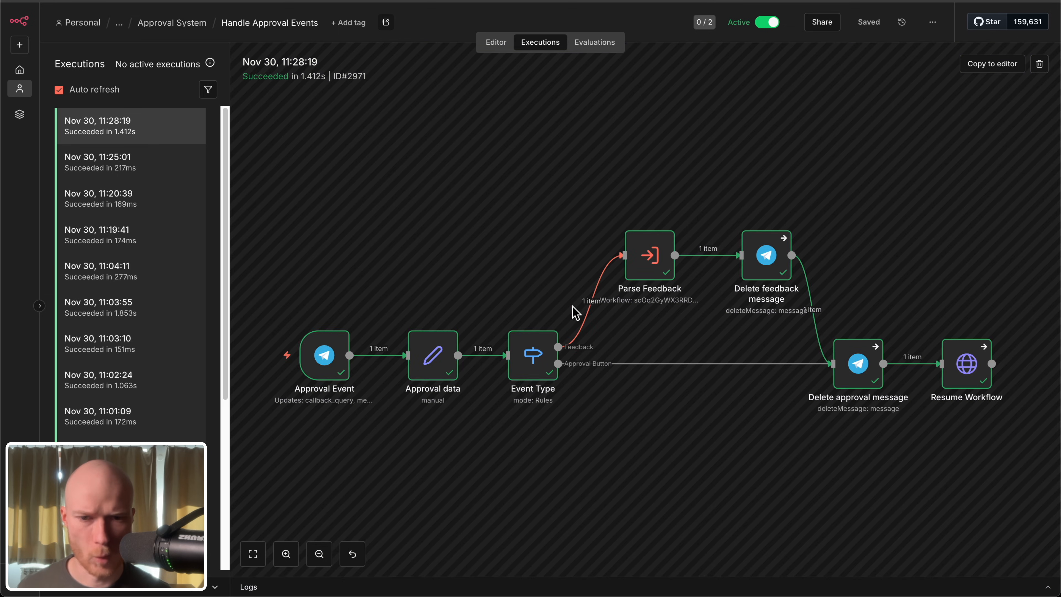
double_click(327, 362)
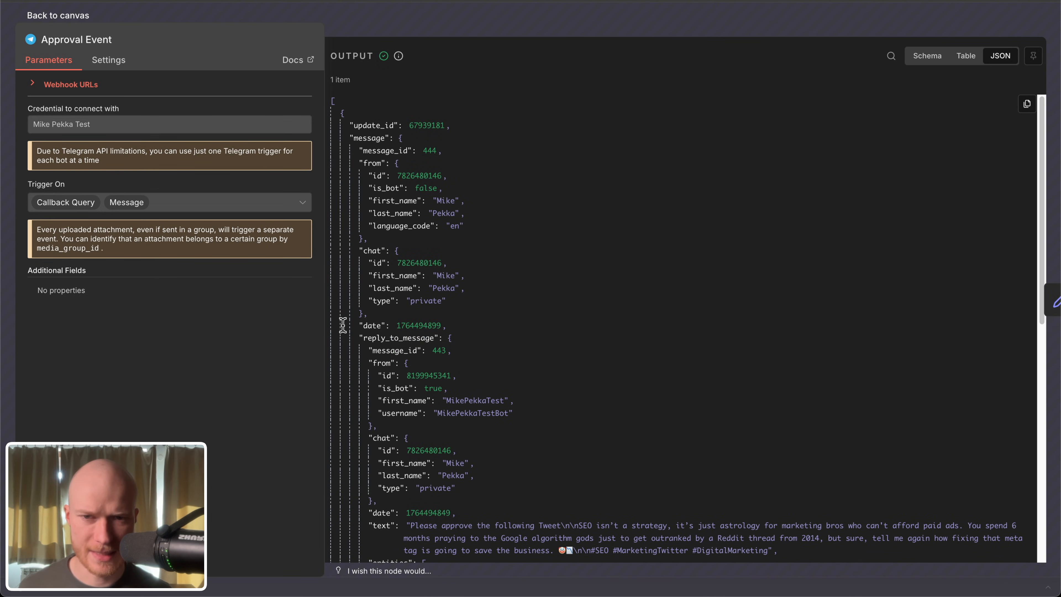
scroll(506, 368, "down", 8)
scroll(506, 364, "up", 4)
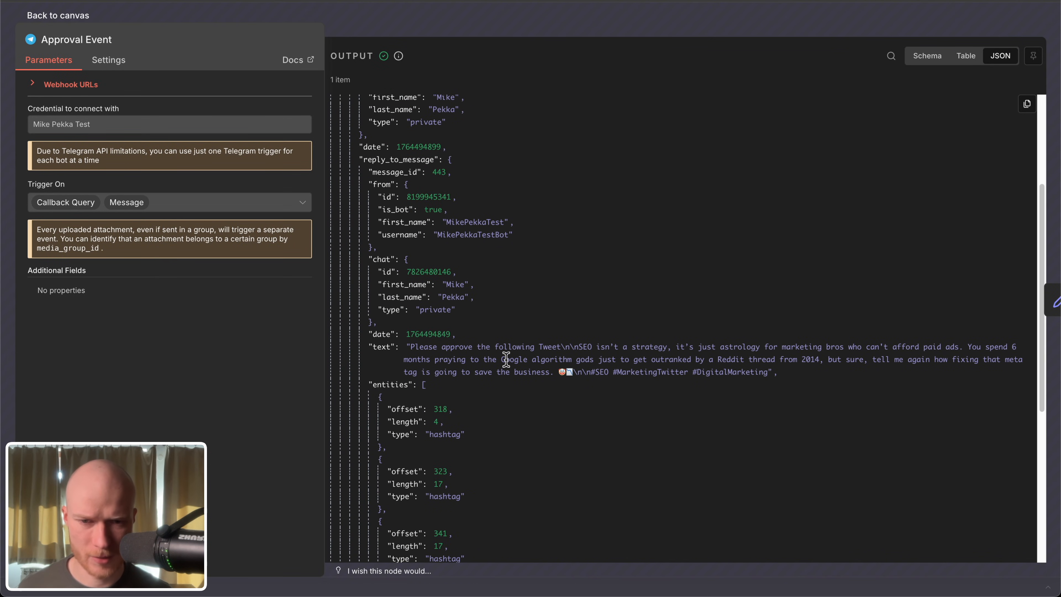
scroll(505, 360, "down", 9)
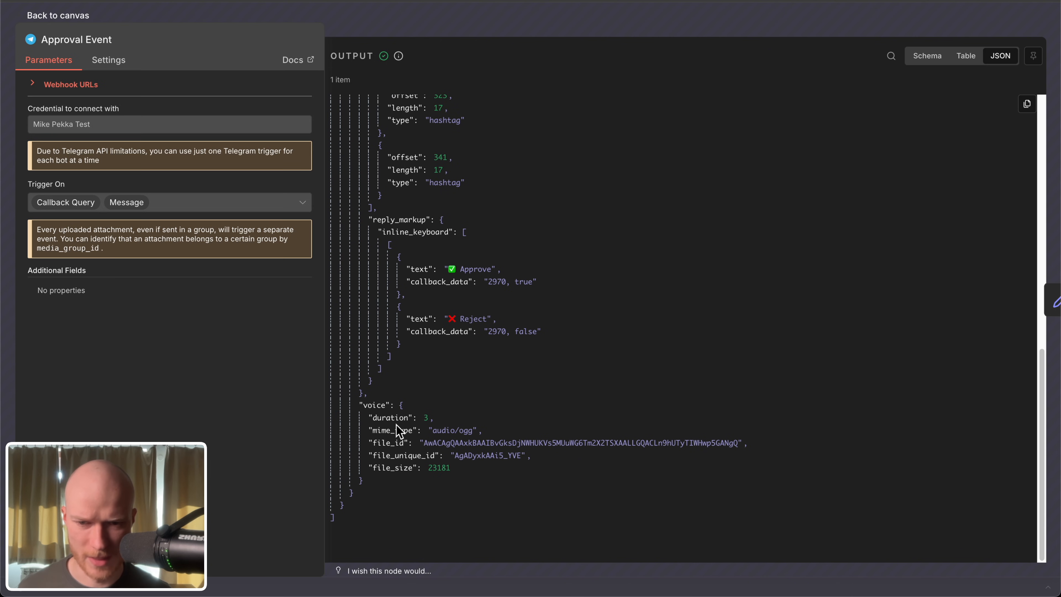
key("Escape")
Step: Review the Approval data node's mapped fields and output, and follow the Event Type node's Feedback branch to Parse Feedback
double_click(425, 355)
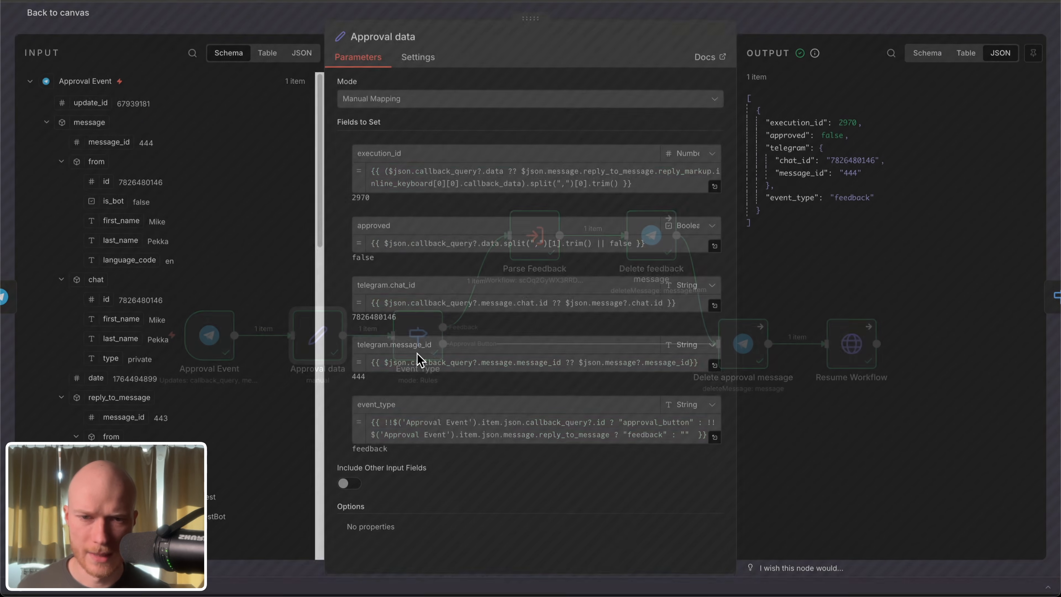
left_click(63, 16)
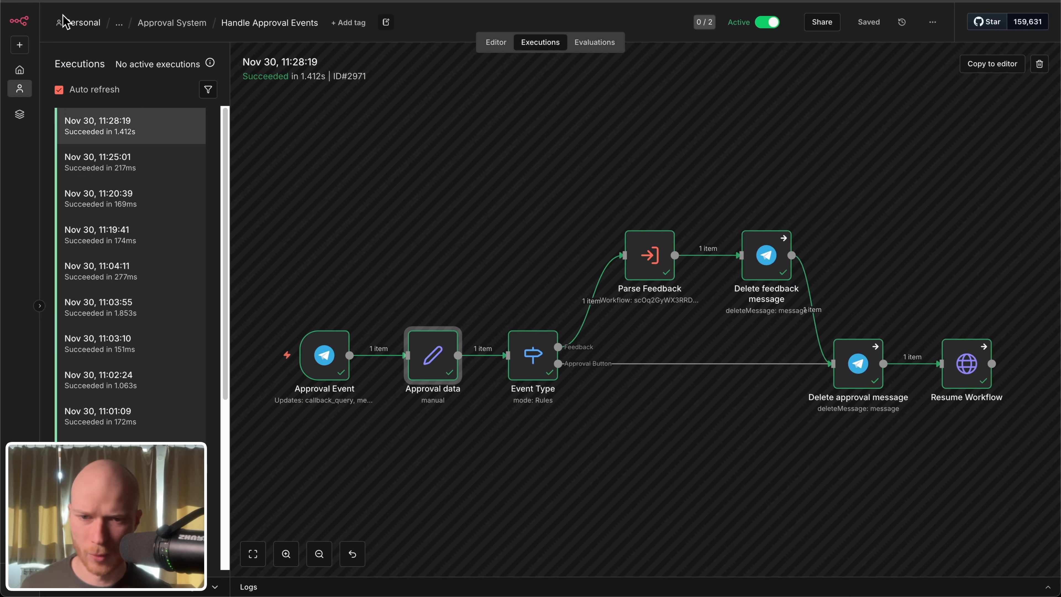
left_click_drag(540, 467, 396, 463)
scroll(374, 348, "up", 3)
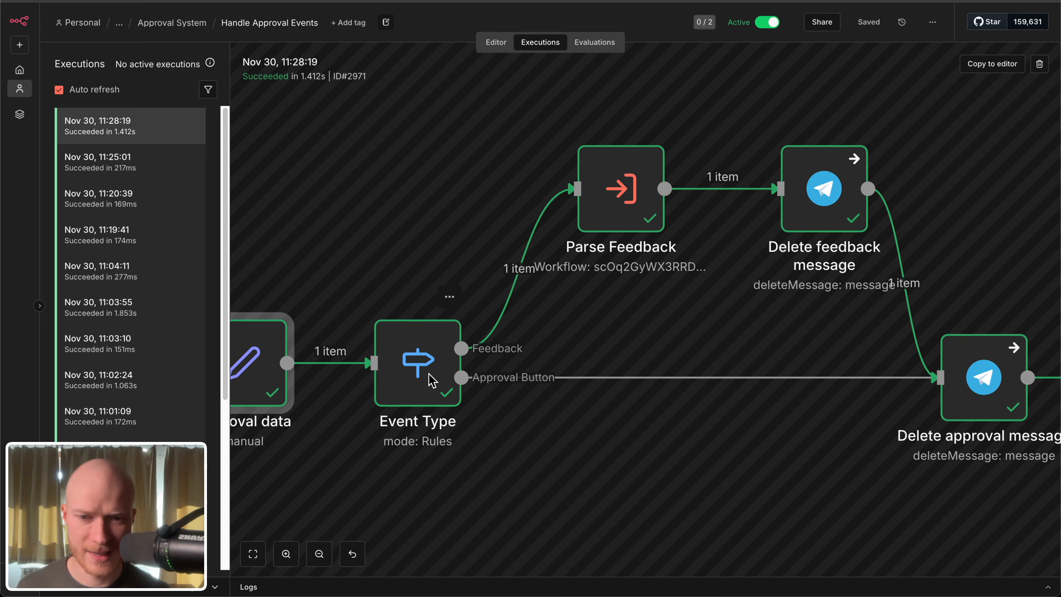
left_click_drag(601, 312, 526, 418)
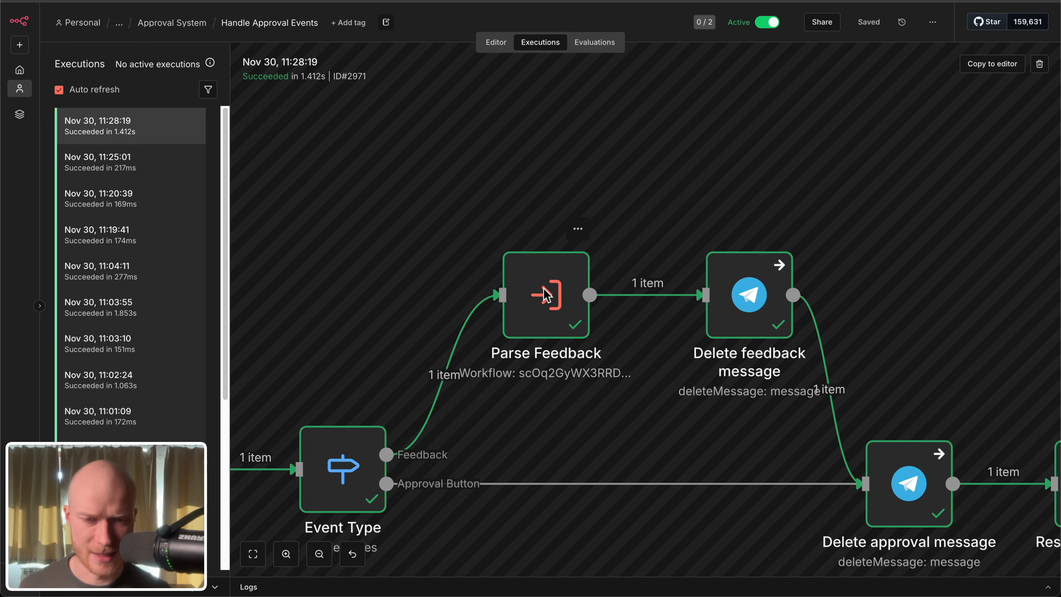
Step: Inspect the Parse Feedback node's message input and feedback output, and open its Parse Telegram Feedback sub-workflow
double_click(545, 294)
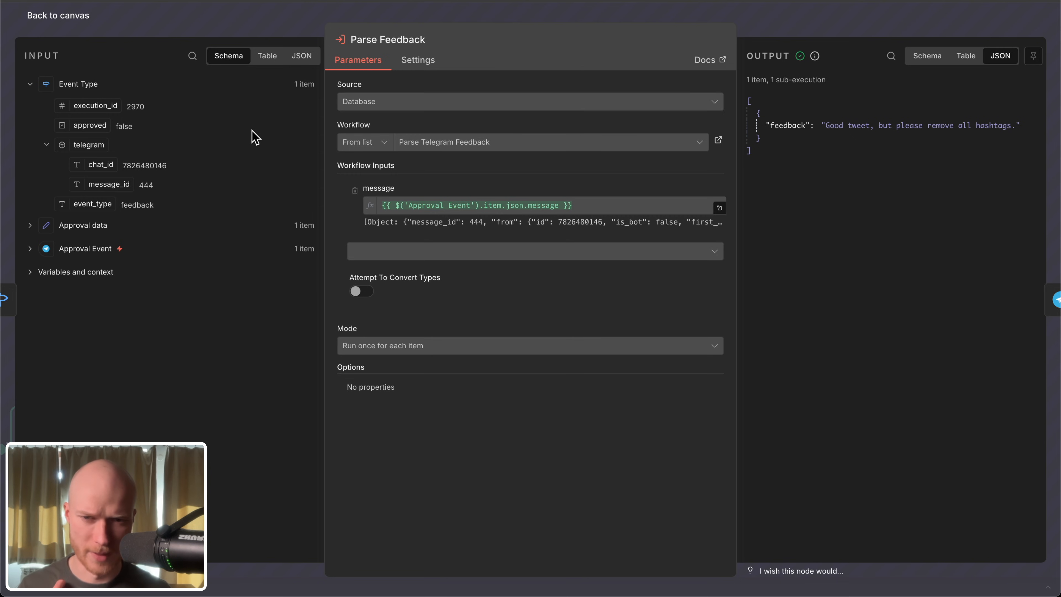
left_click(74, 8)
double_click(564, 291, "super")
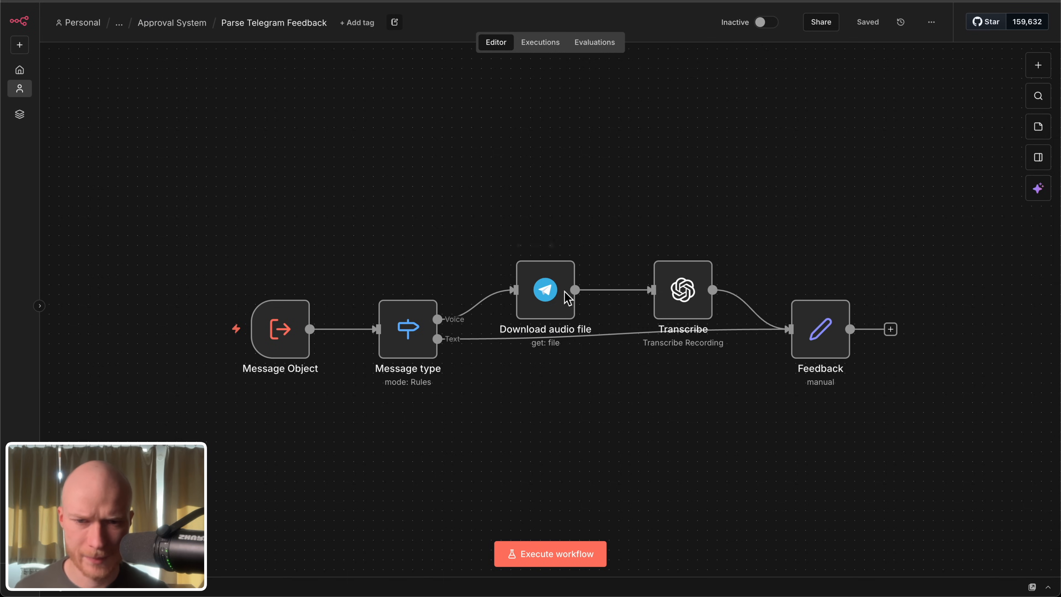
left_click_drag(613, 378, 525, 412, "super")
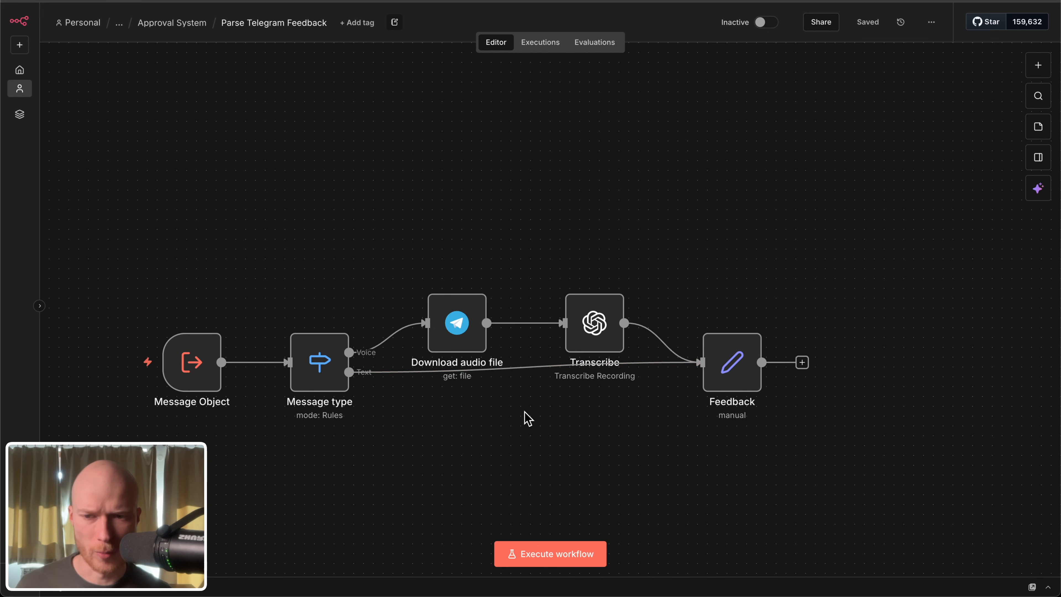
Step: Review the Message Object node's input schema and the Message type node's Voice and Text routing rules
mouse_move(201, 380)
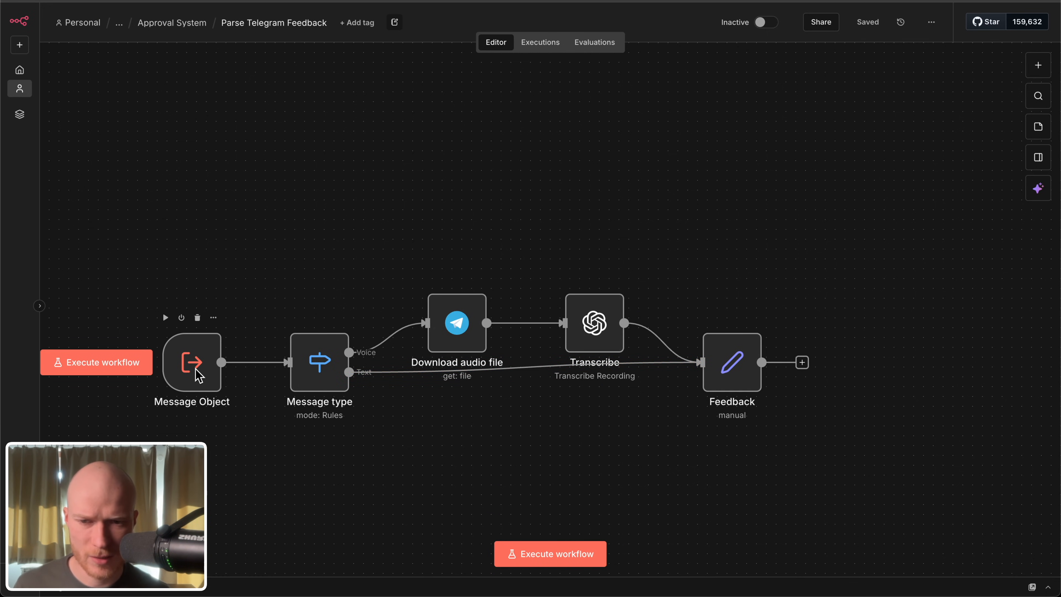
double_click(198, 375)
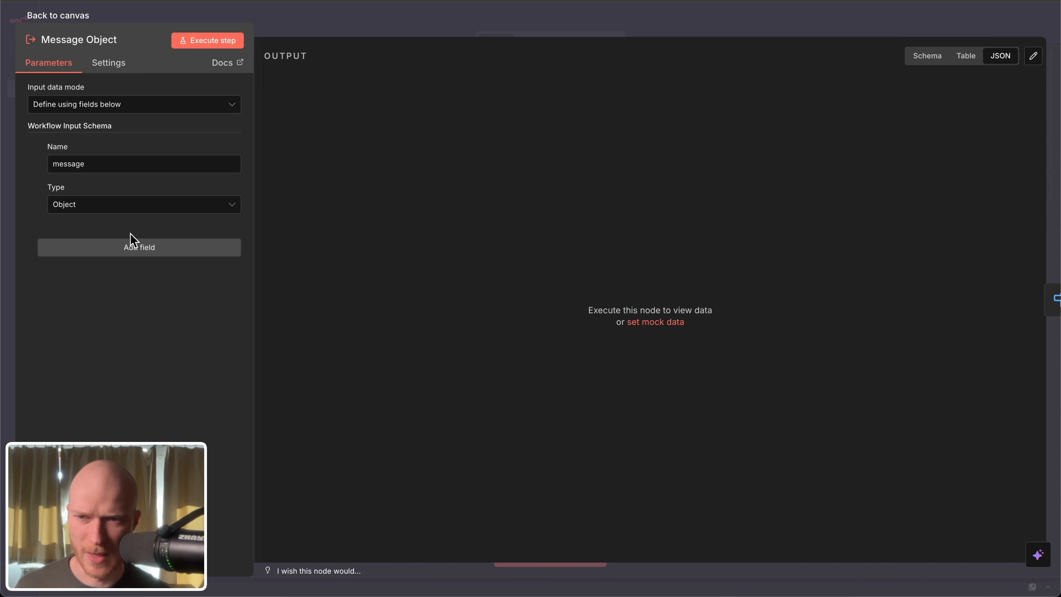
left_click(83, 16)
double_click(301, 381)
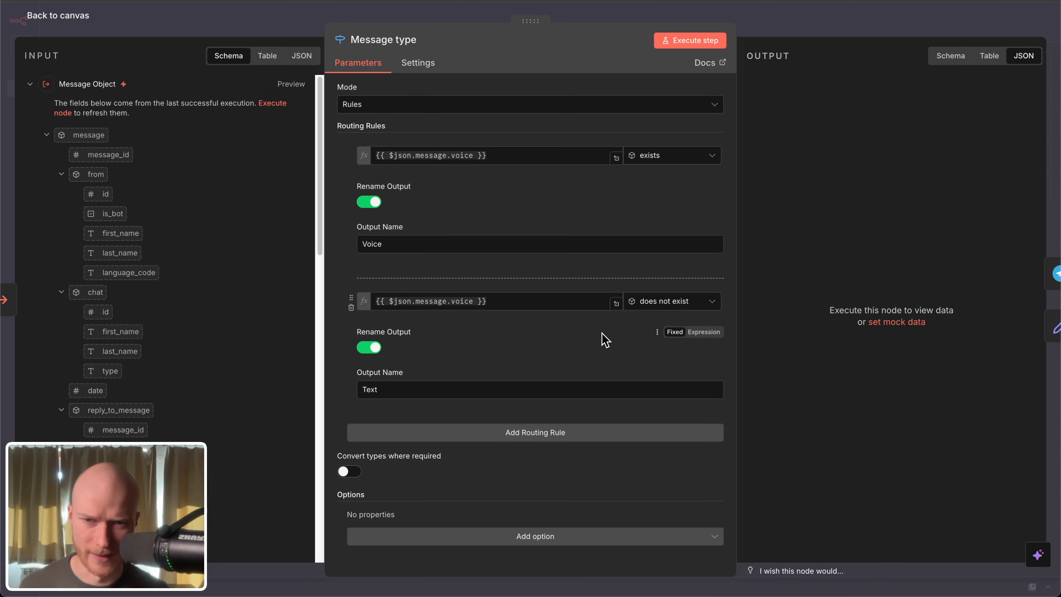
key("Escape")
left_click_drag(433, 402, 370, 422)
Step: Open the Download audio file node, review its file operation and File ID expression, and return to the canvas
left_click(380, 334)
double_click(383, 340)
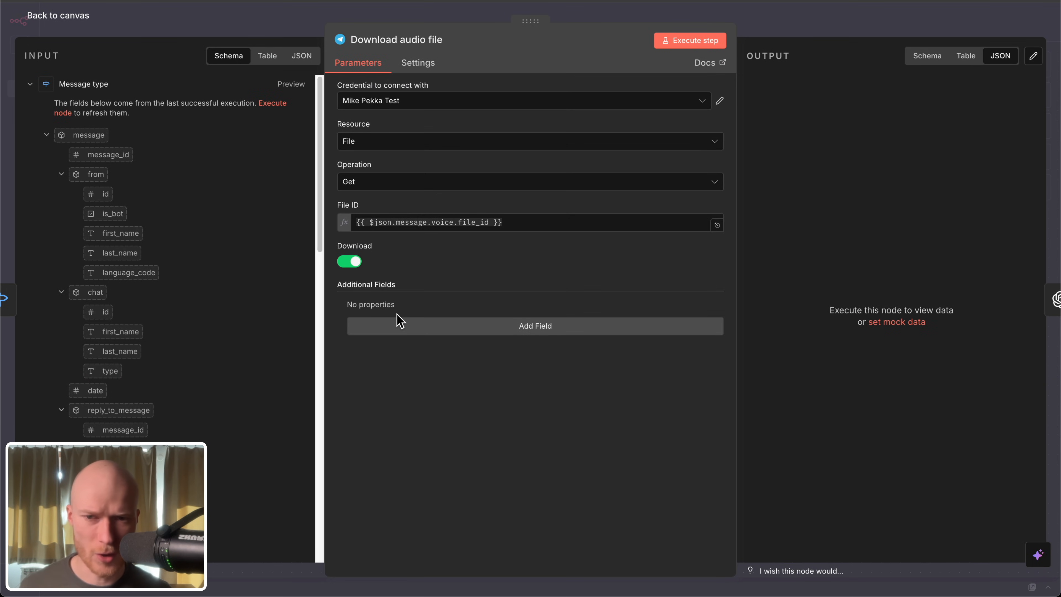
left_click(81, 18)
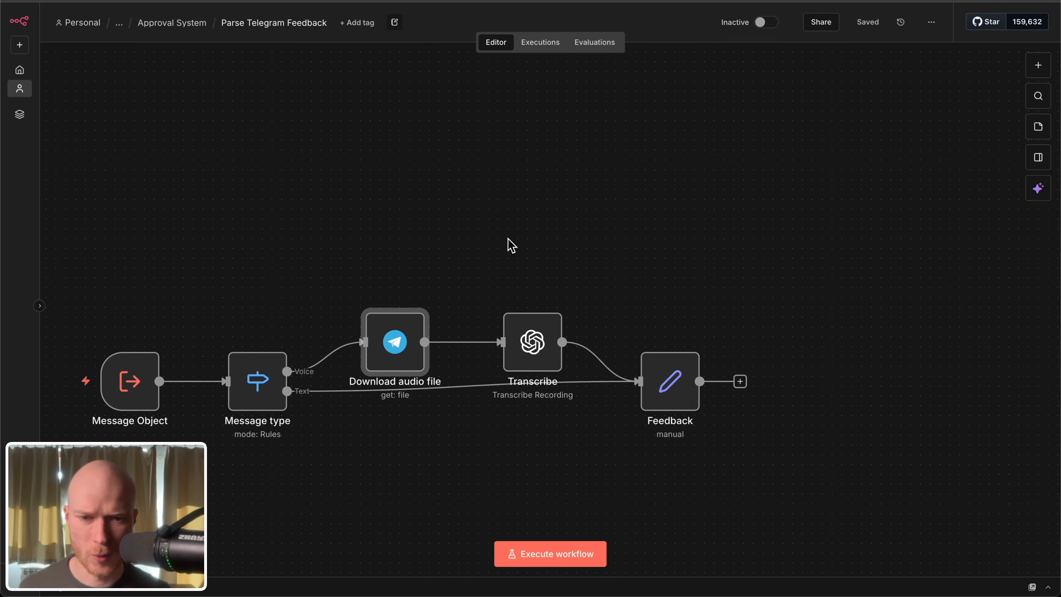
Step: Review the Transcribe node's audio transcription operation and input data field, and return to the canvas
left_click_drag(507, 241, 429, 109)
double_click(445, 191)
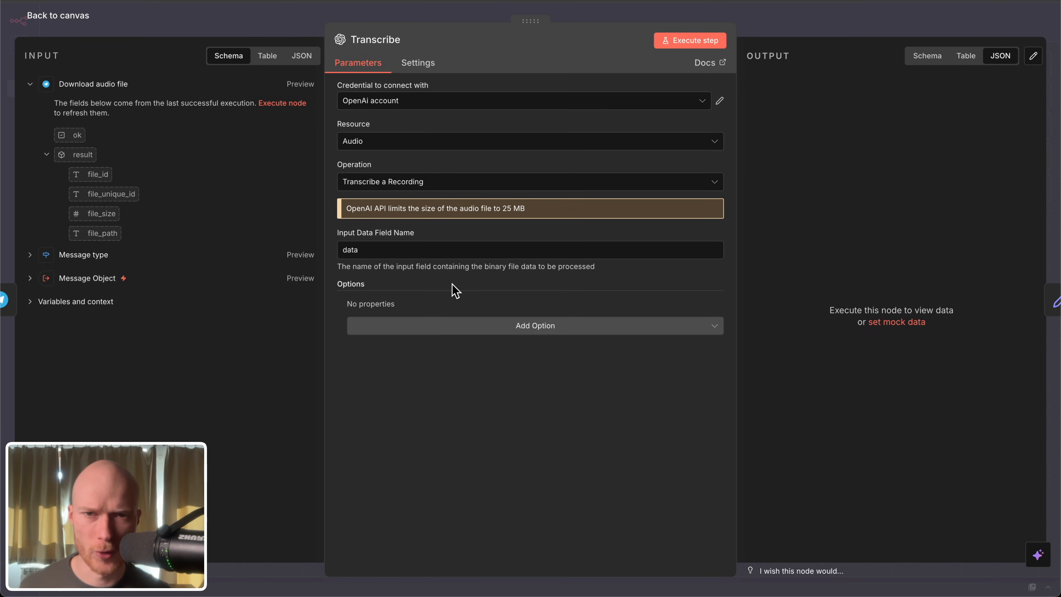
left_click(74, 19)
Step: Inspect the Feedback node's feedback field and its expression combining the message text with the Transcribe output
left_click(584, 235)
double_click(584, 236)
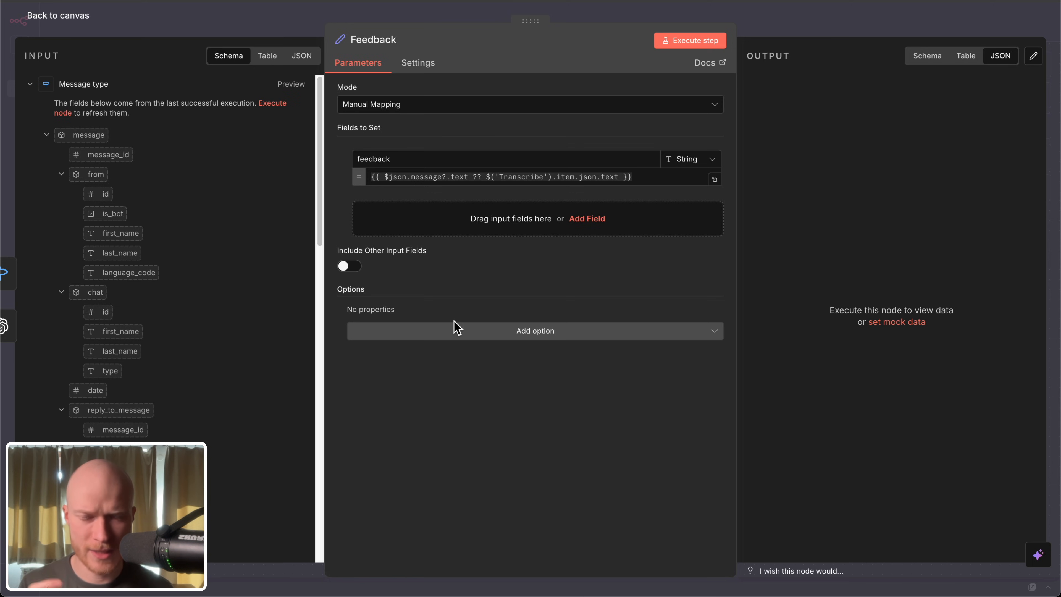
left_click(60, 11)
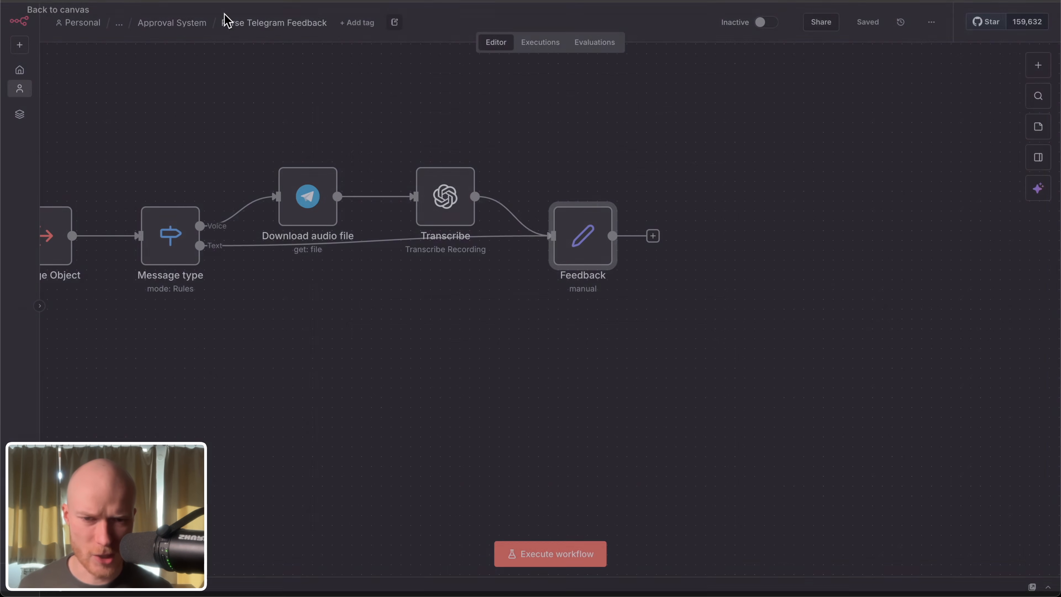
double_click(581, 239)
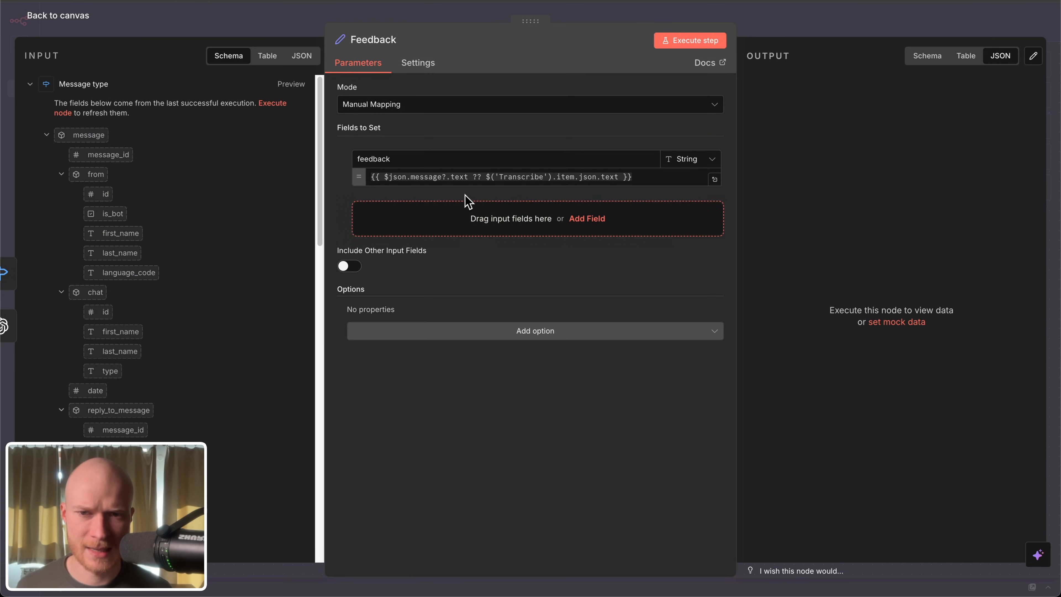
left_click_drag(424, 160, 311, 160)
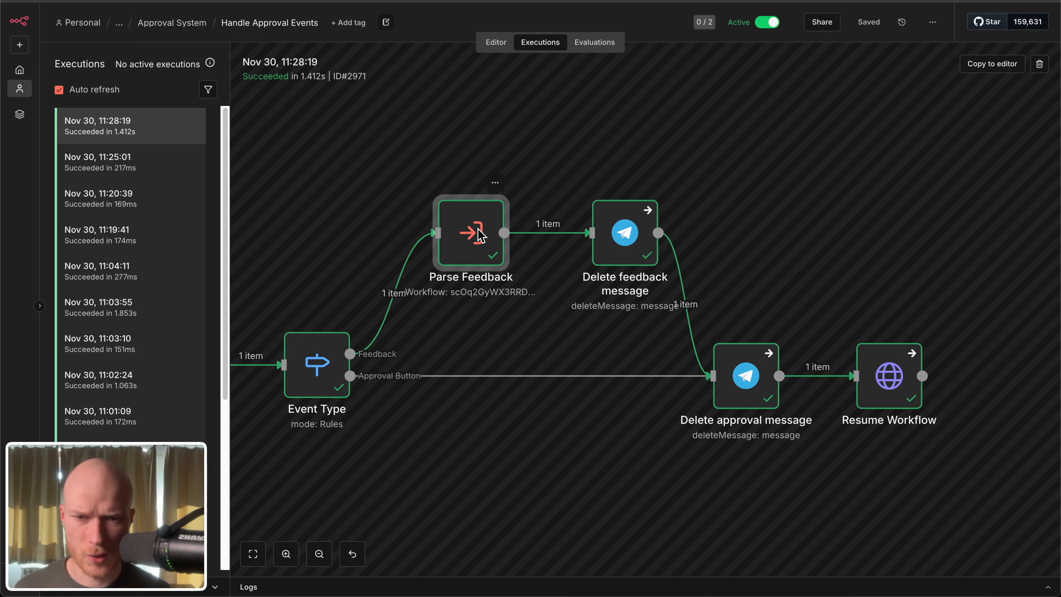
Step: Check the feedback text output by the Parse Feedback node in the Handle Approval Events execution
double_click(486, 252)
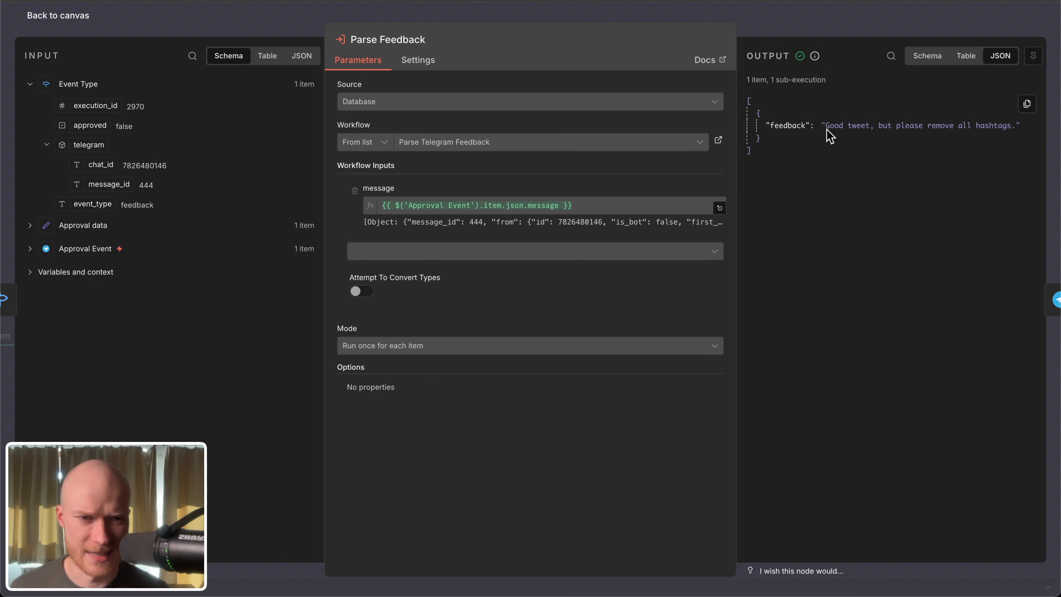
left_click_drag(827, 130, 978, 124)
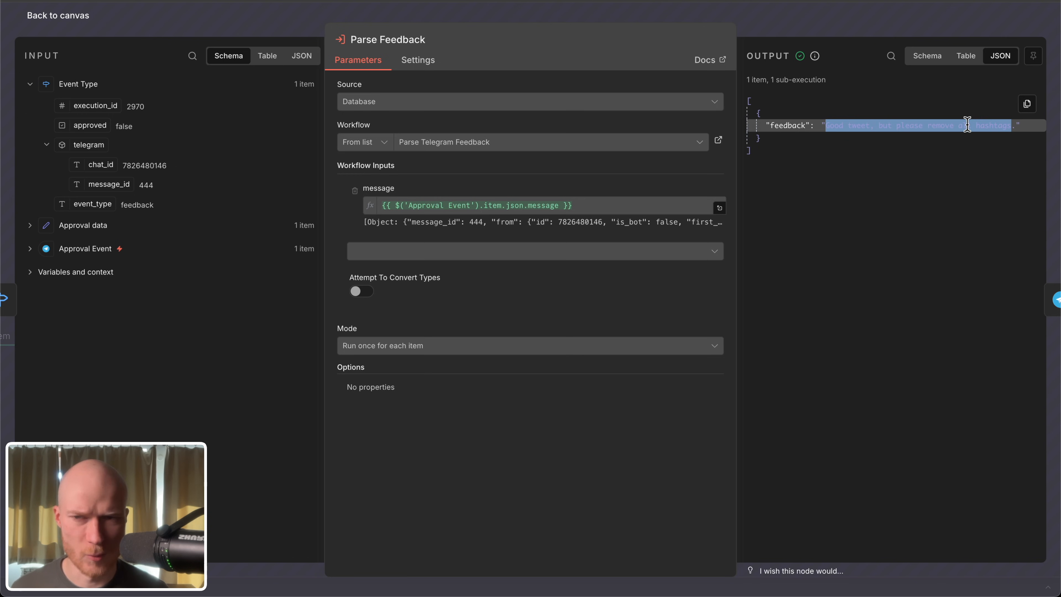
left_click(67, 17)
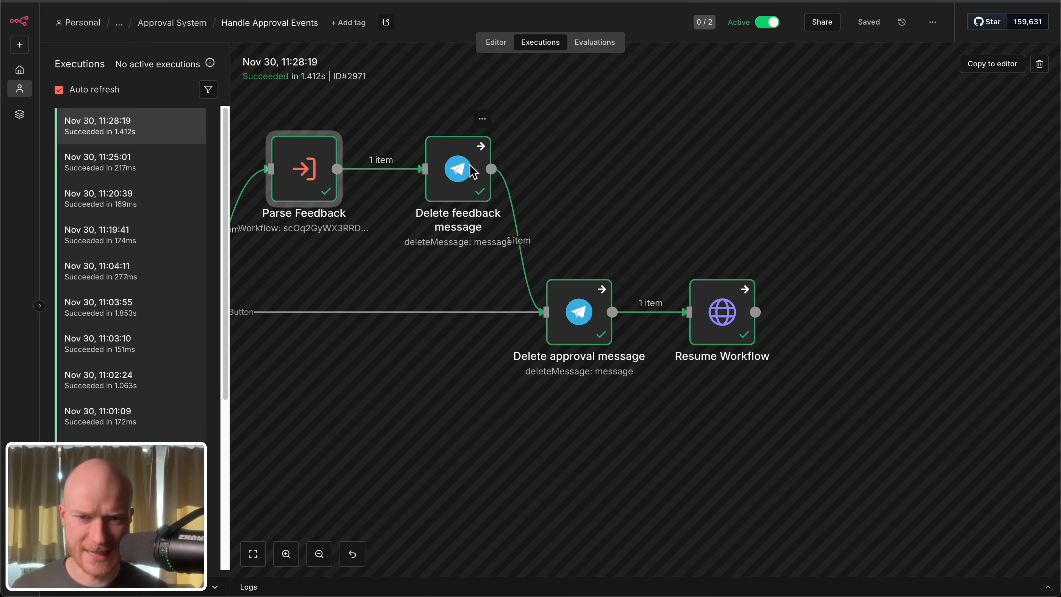
Step: Review the Delete feedback message node's chat and message ID expressions, and look over the Delete approval message node
double_click(468, 173)
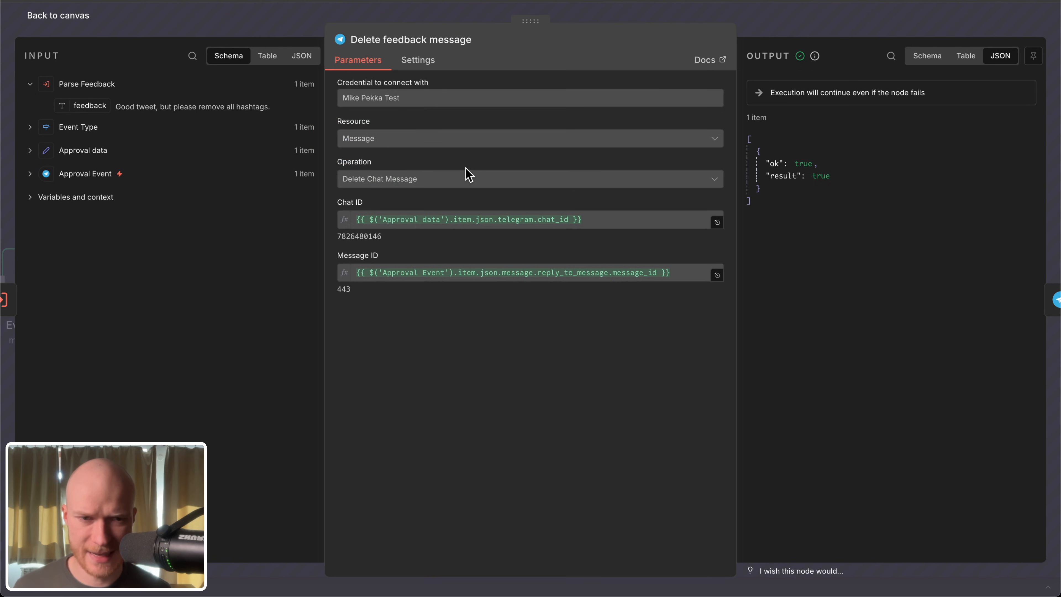
left_click(80, 15)
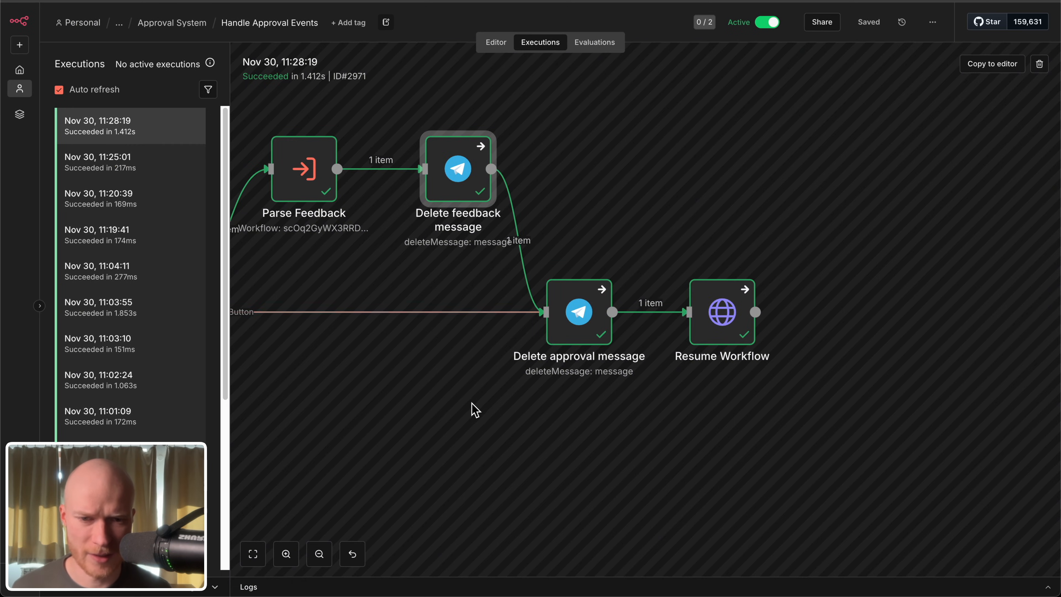
scroll(728, 184, "left", 4)
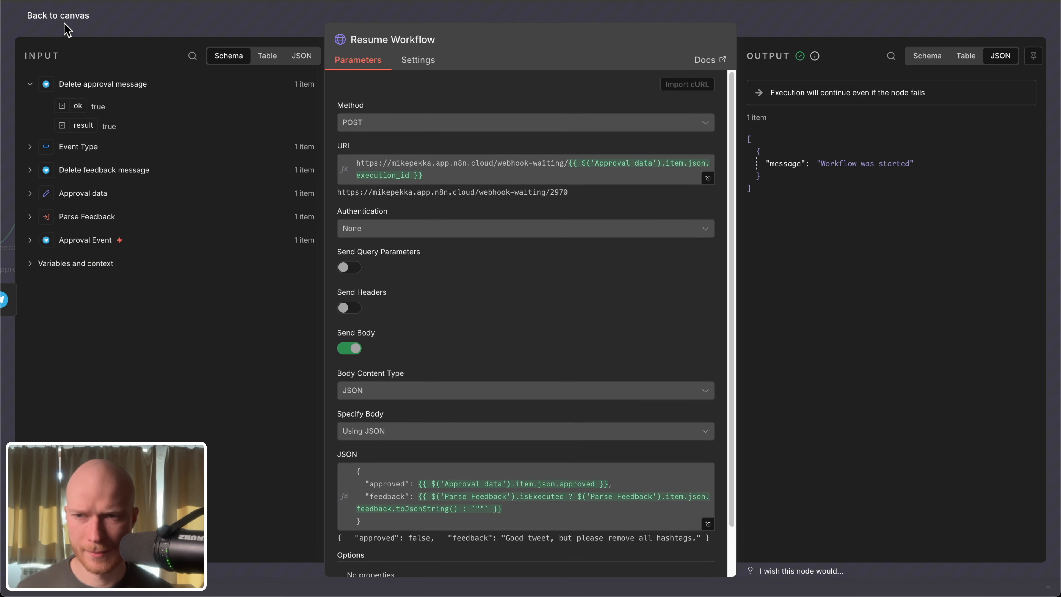
left_click(69, 17)
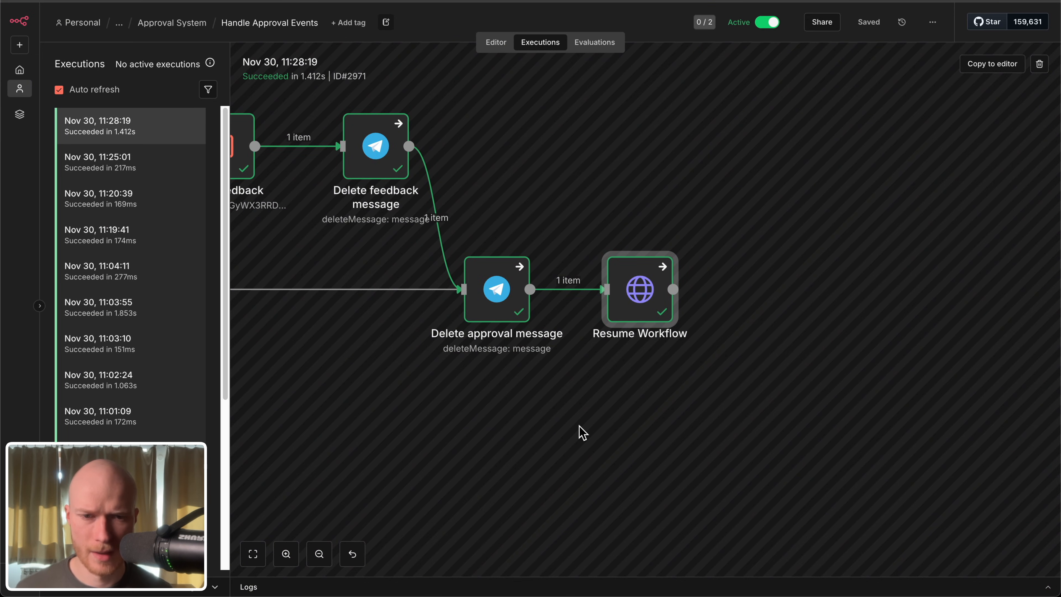
Step: Examine the Resume Workflow node's webhook URL and the evaluated approved and feedback values in its JSON body
double_click(622, 299)
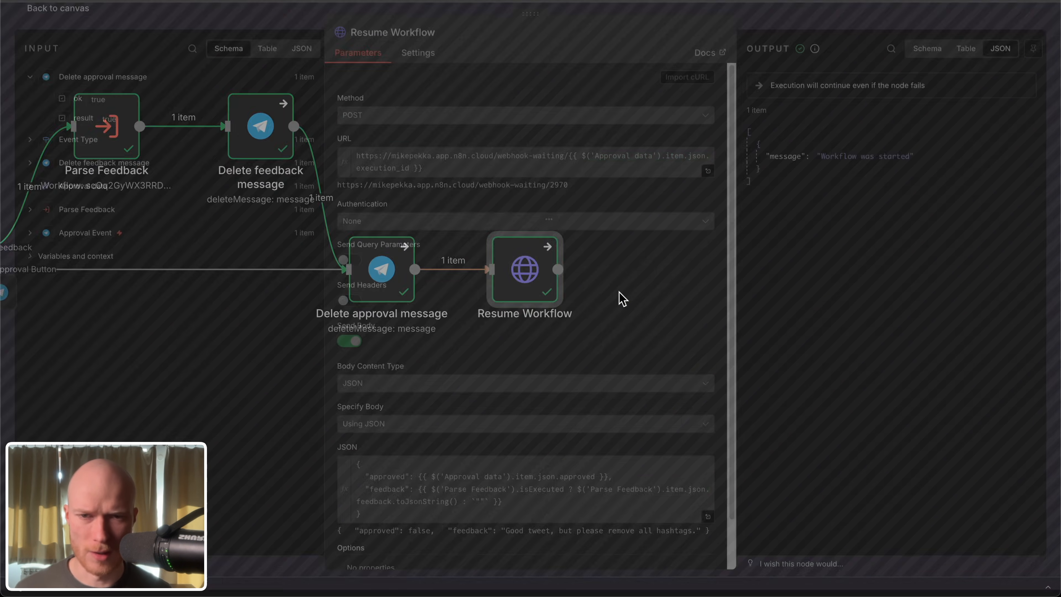
scroll(530, 324, "down", 2)
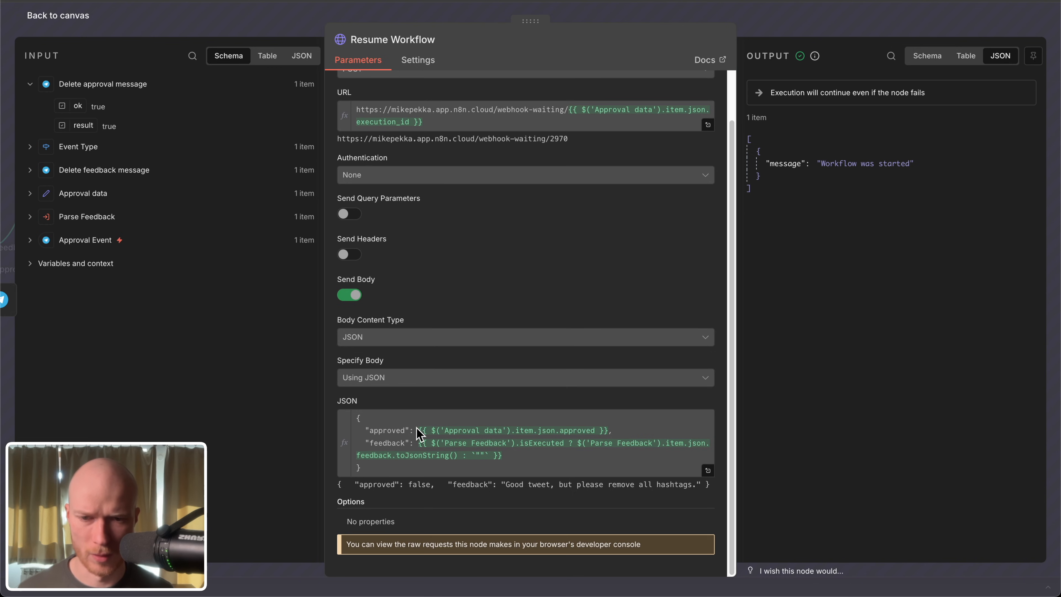
left_click(428, 431)
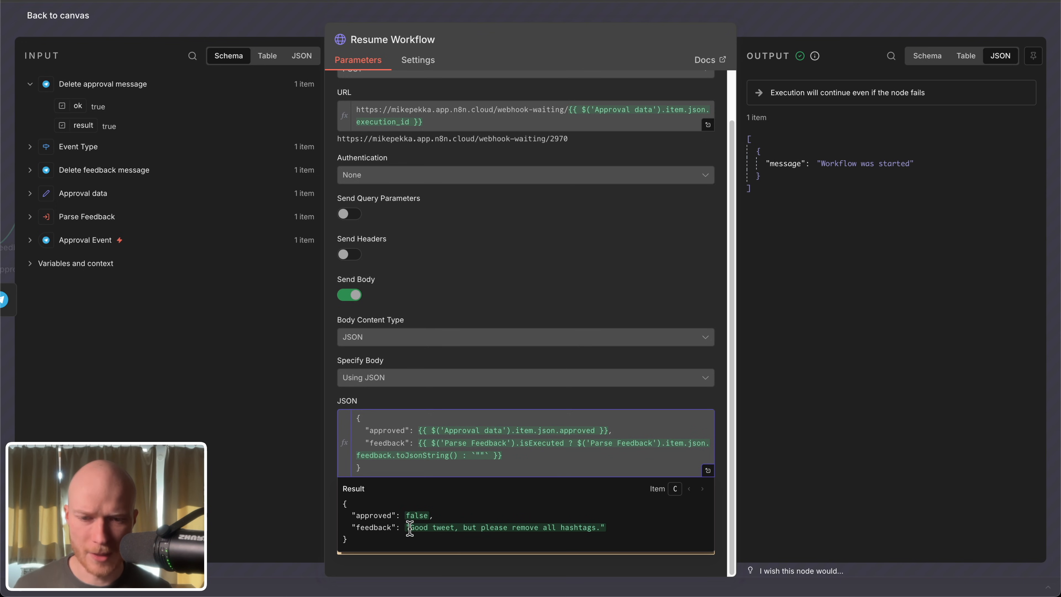
left_click_drag(412, 527, 581, 531)
left_click(603, 526)
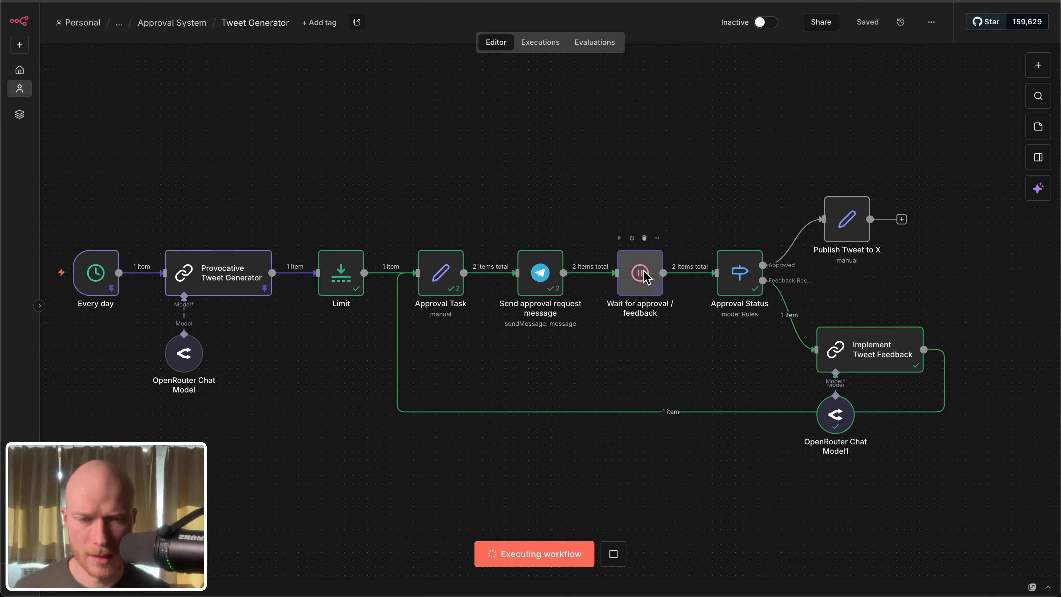
Step: Inspect the approved and feedback body values in the first-run output of Tweet Generator's Wait for approval / feedback node
double_click(647, 277)
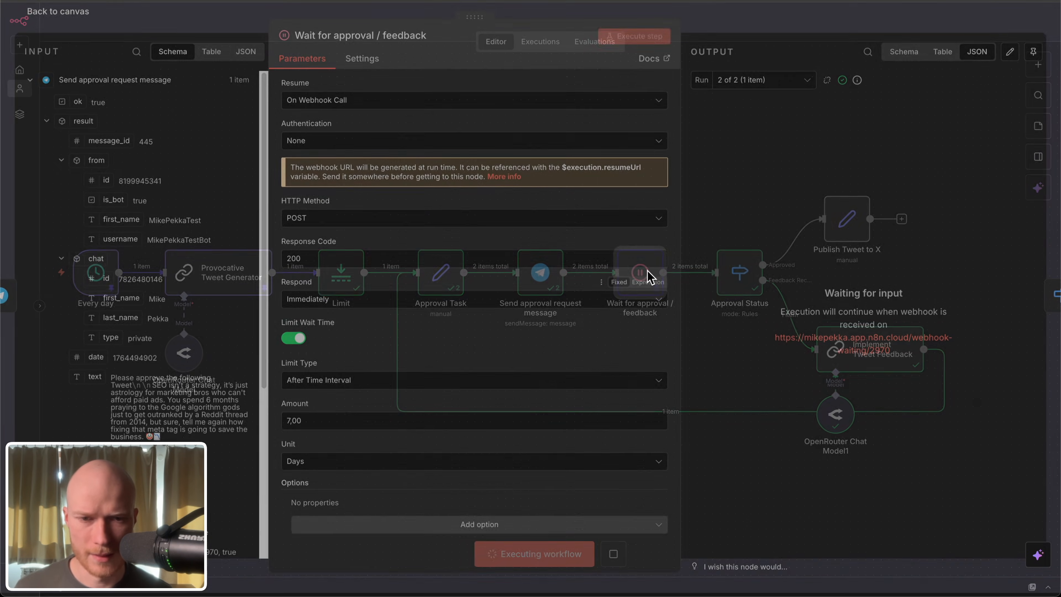
left_click(754, 84)
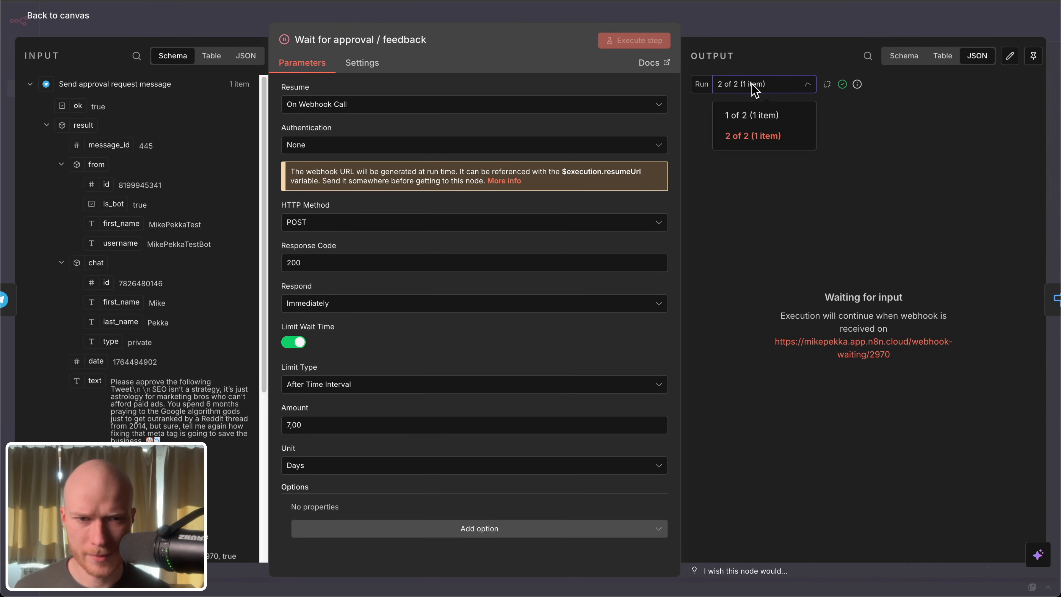
left_click(752, 115)
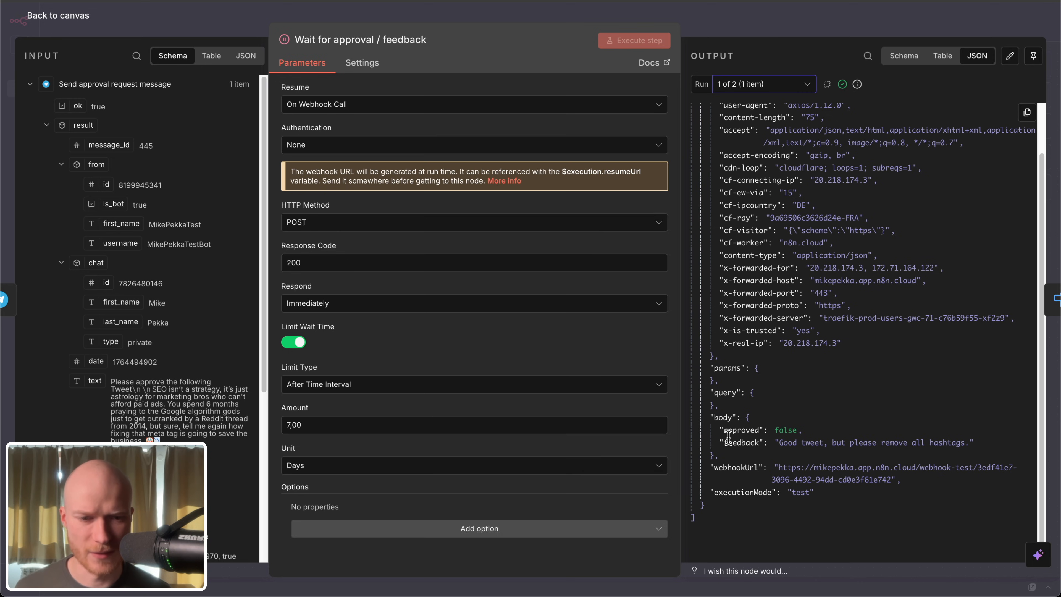
double_click(778, 430)
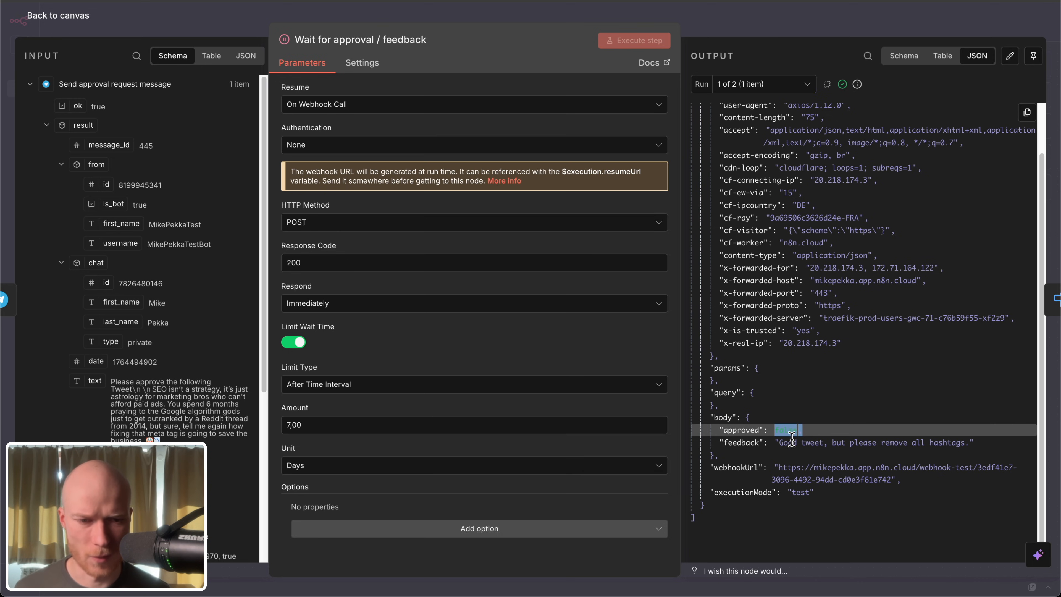
left_click_drag(779, 441, 976, 444)
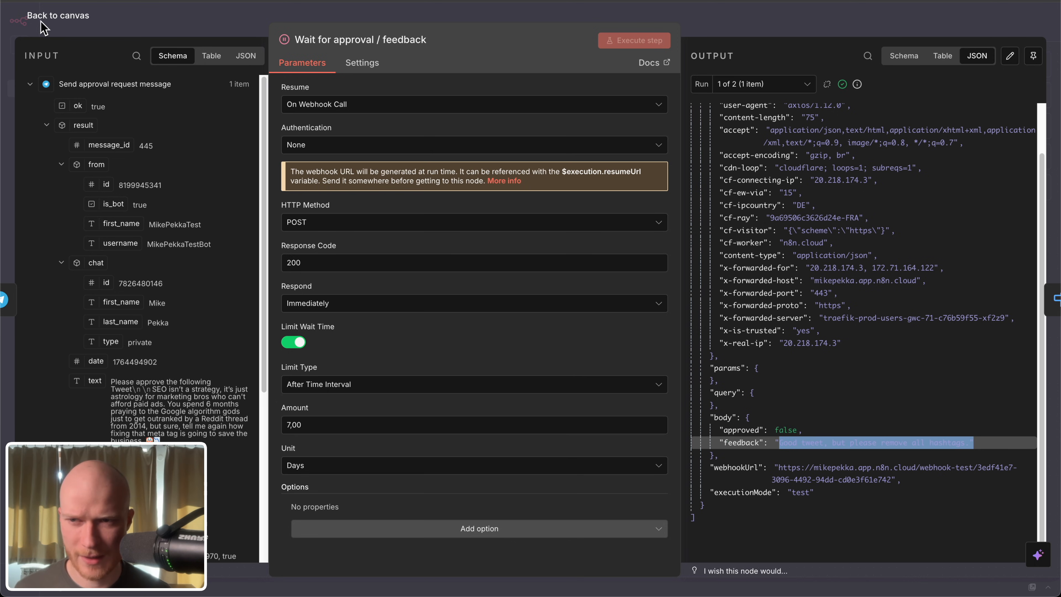
left_click(67, 15)
Step: Follow the Approval Status feedback branch to Implement Tweet Feedback and read that node's full system message
scroll(599, 287, "up", 5, "ctrl")
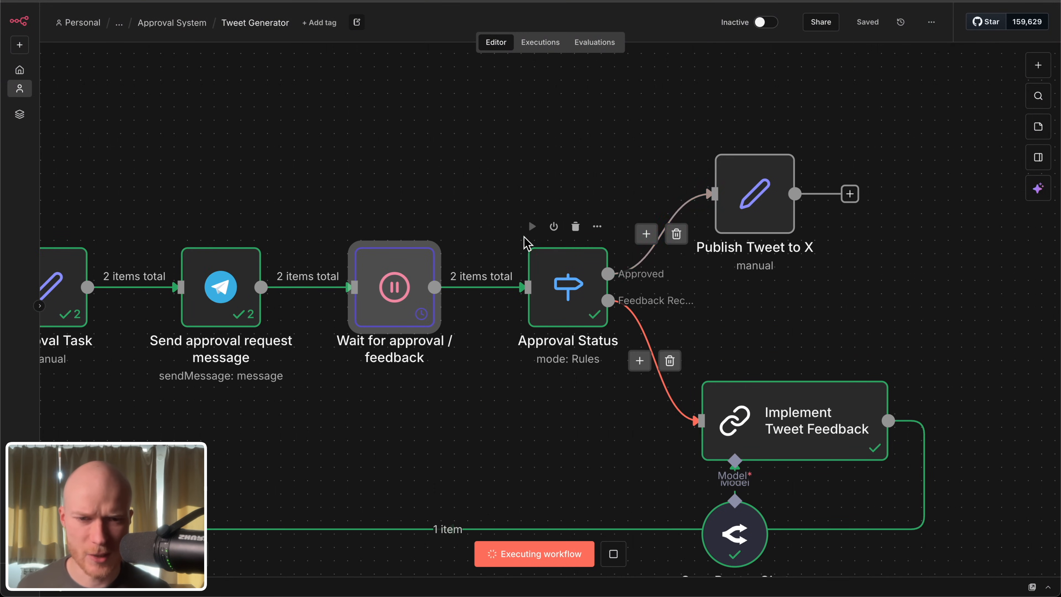
left_click_drag(562, 316, 634, 355)
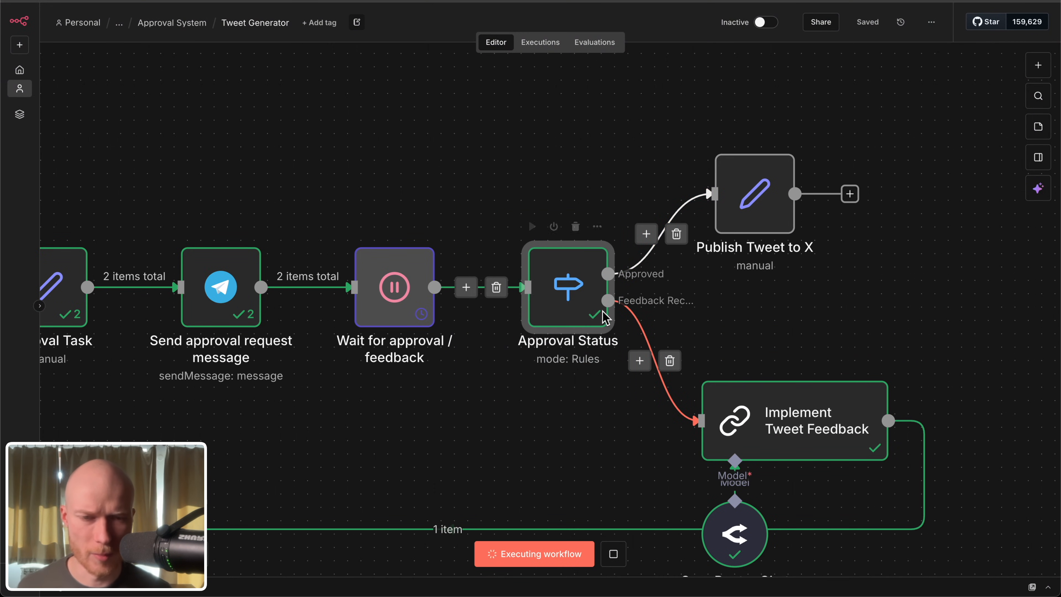
scroll(686, 307, "down", 3)
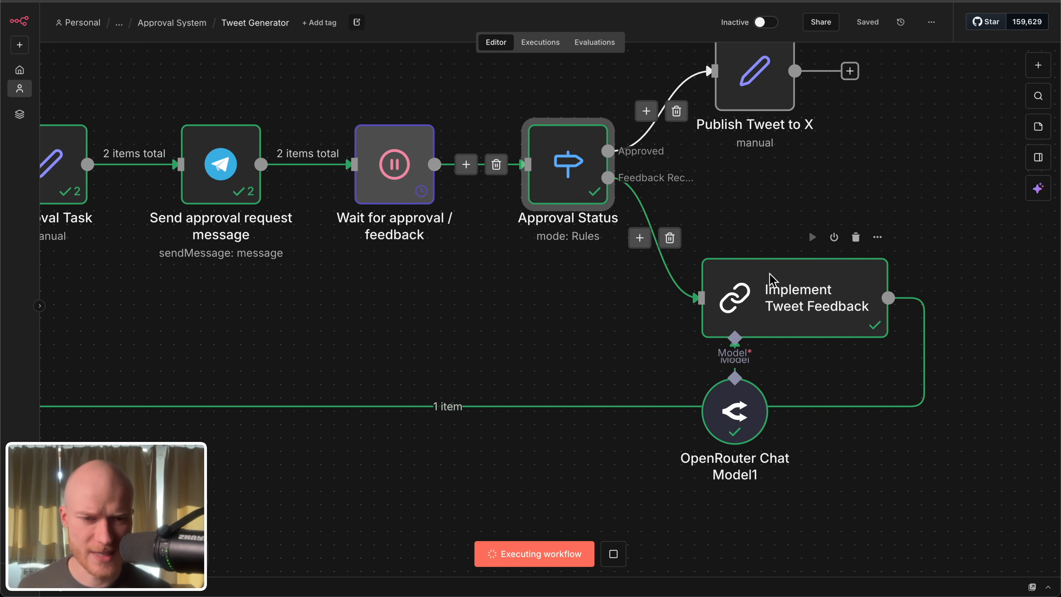
double_click(805, 300)
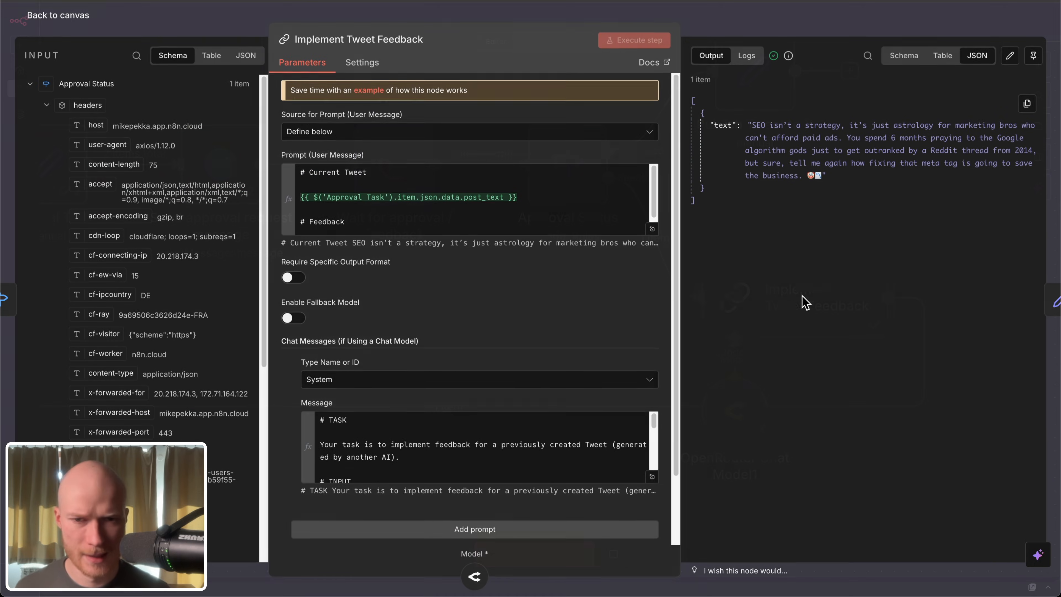
left_click(651, 478)
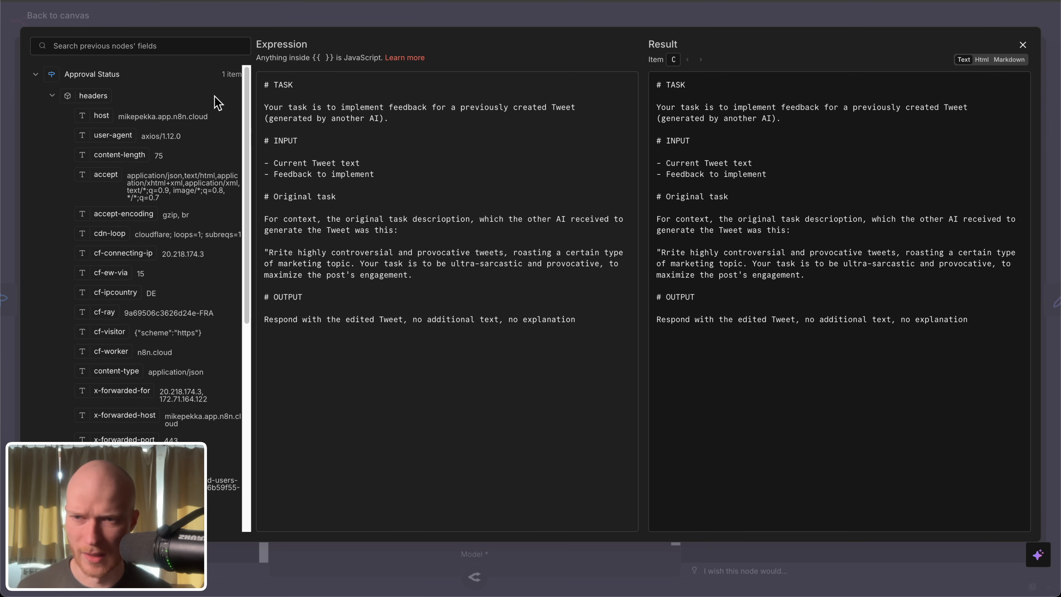
left_click(74, 19)
Step: Examine the Implement Tweet Feedback user prompt, comparing its Current Tweet and Feedback expressions with their evaluated results
left_click(656, 238)
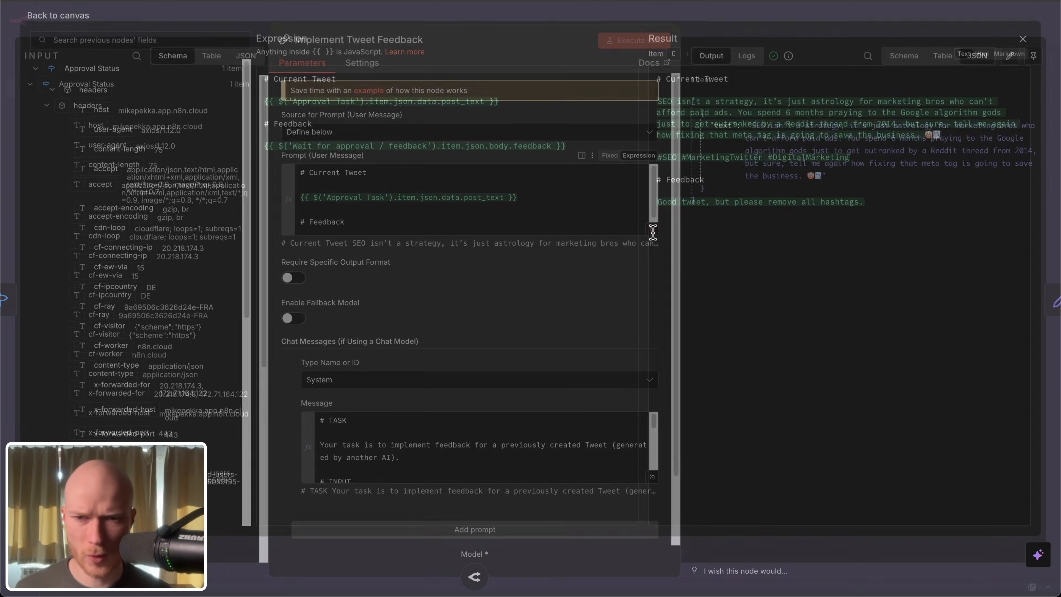
left_click_drag(500, 108, 273, 105)
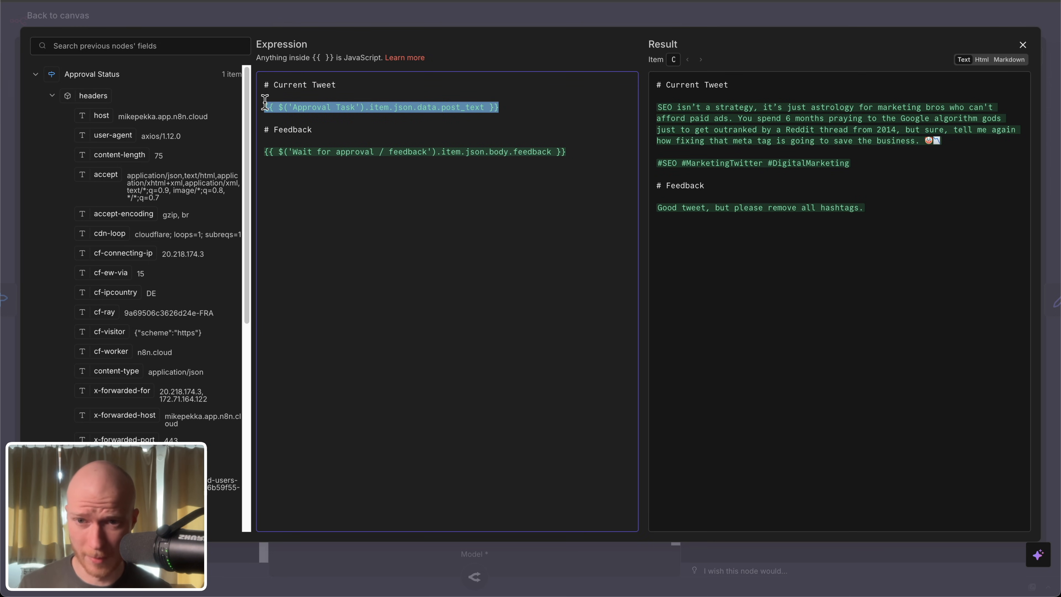
left_click_drag(591, 152, 293, 146)
left_click_drag(862, 164, 677, 126)
left_click(856, 144)
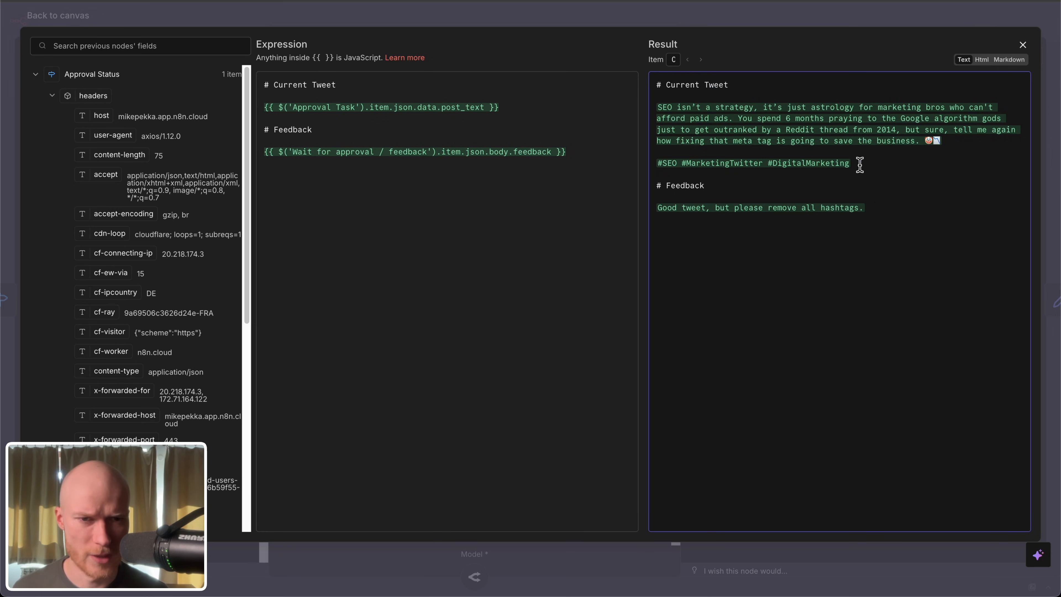
left_click_drag(897, 207, 679, 197)
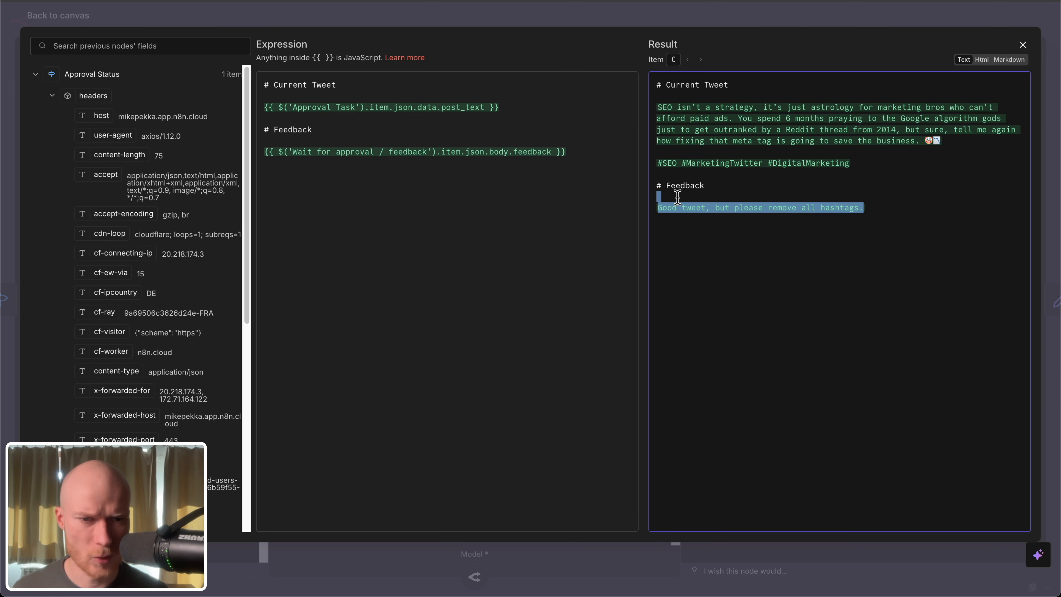
left_click(82, 17)
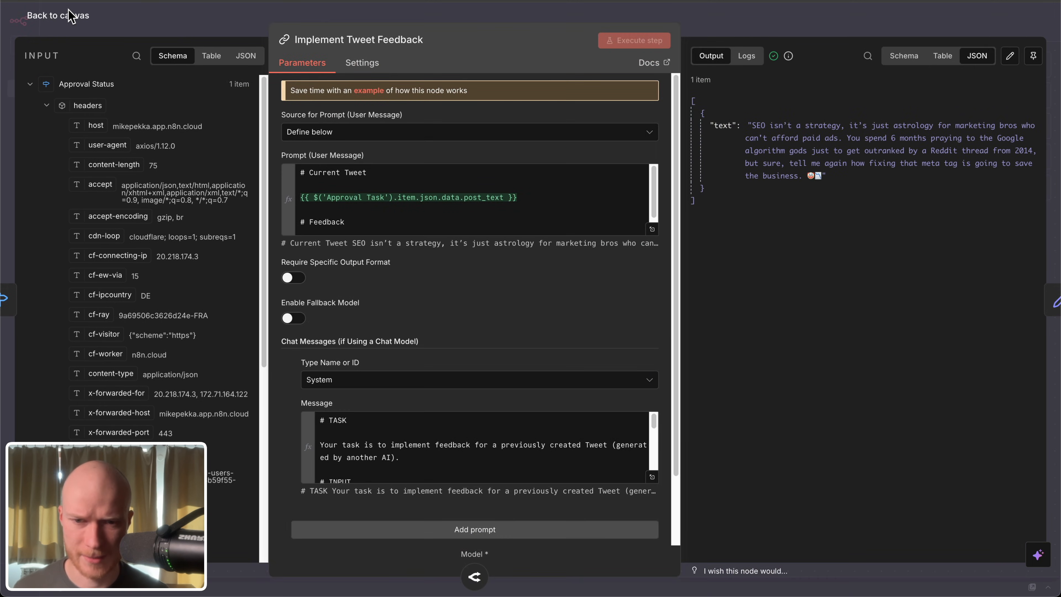
Step: Review the revised tweet text output by Implement Tweet Feedback and trace its loop back to Approval Task
left_click(74, 15)
double_click(921, 277)
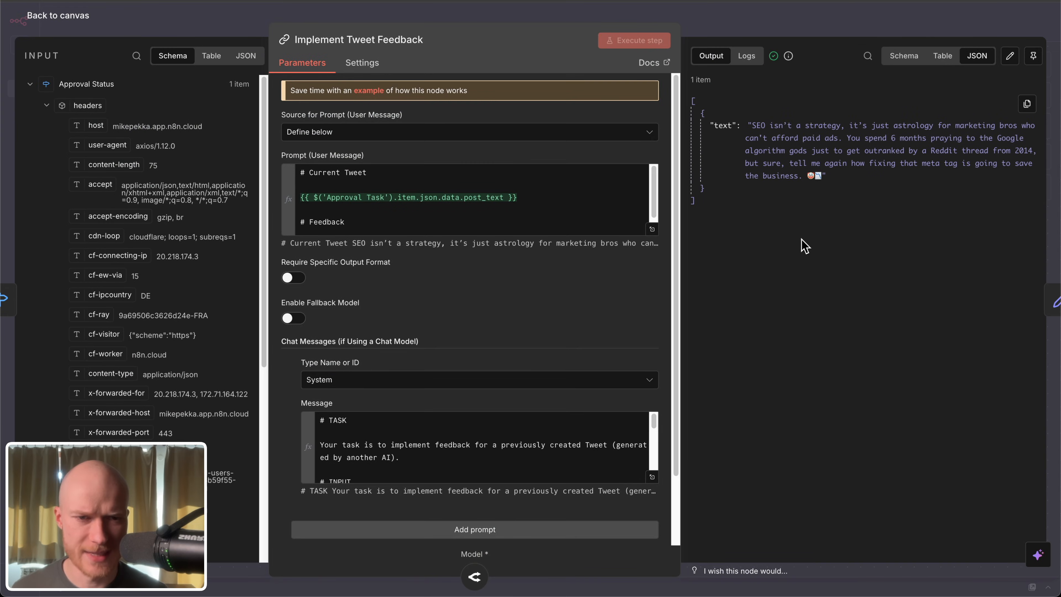
left_click_drag(754, 125, 821, 174)
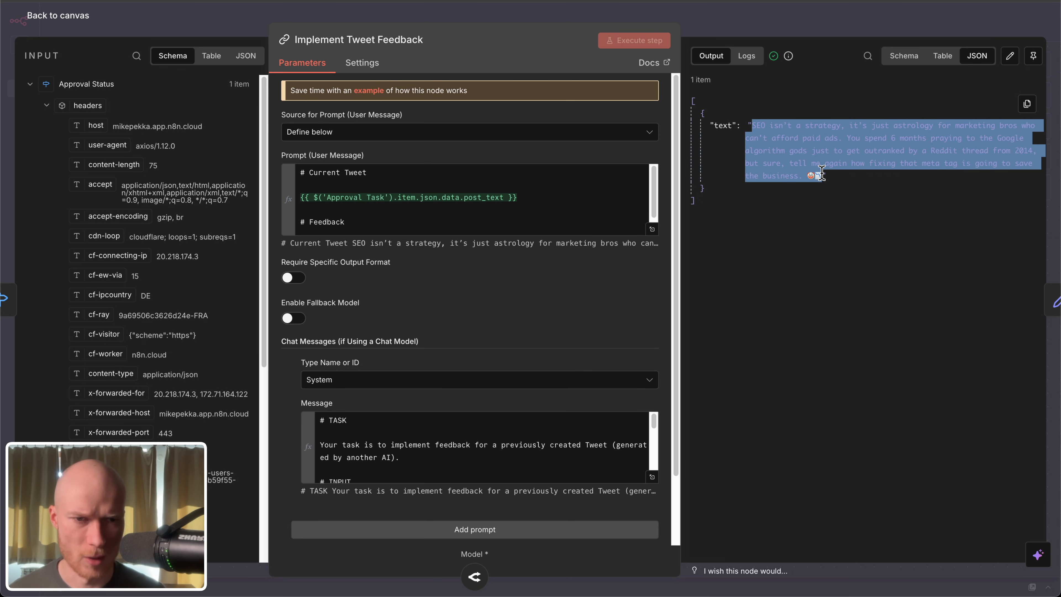
left_click(45, 15)
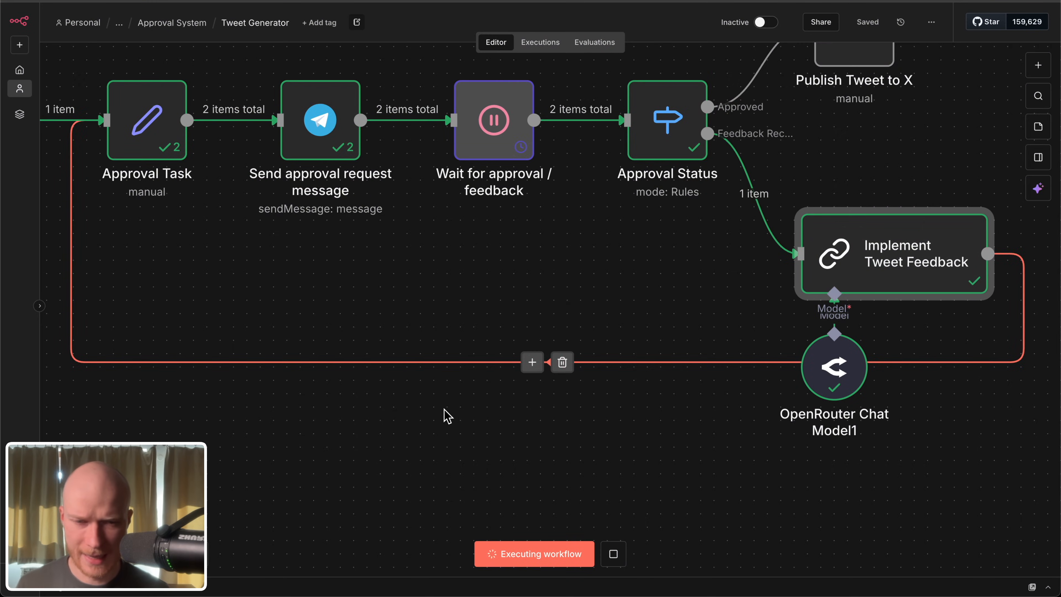
scroll(468, 414, "down", 5)
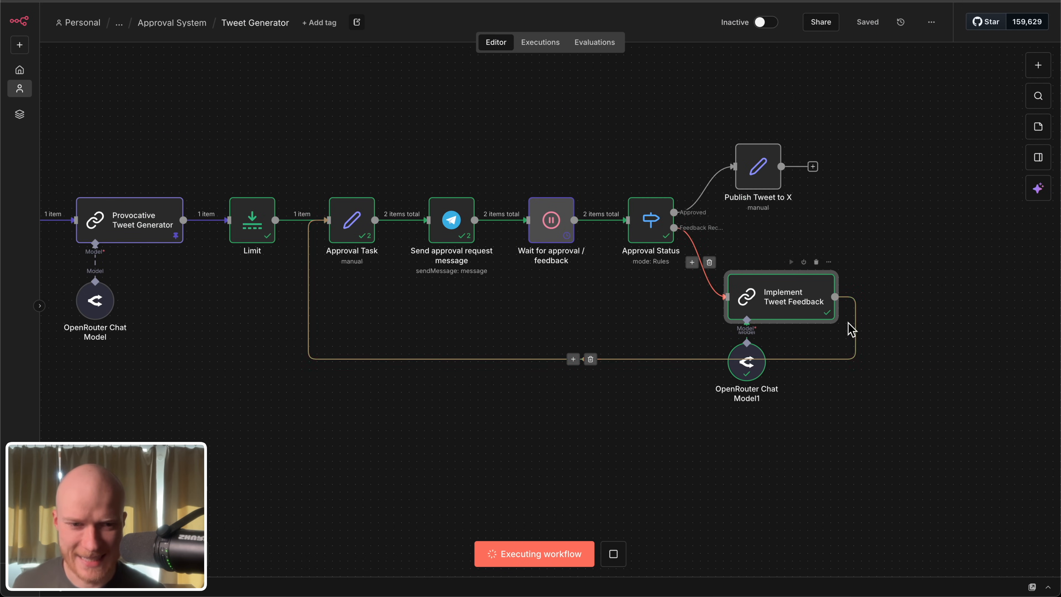
Step: Inspect how Approval Task maps the revised tweet from Implement Tweet Feedback into data.post_text and approval_message
scroll(583, 457, "left", 3)
scroll(474, 308, "up", 6)
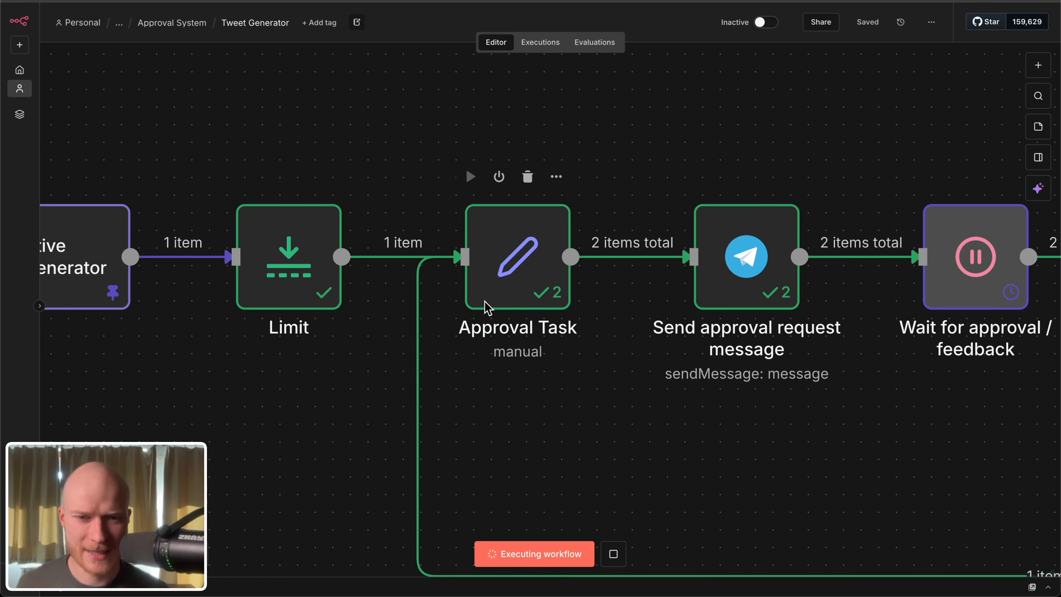
double_click(511, 257)
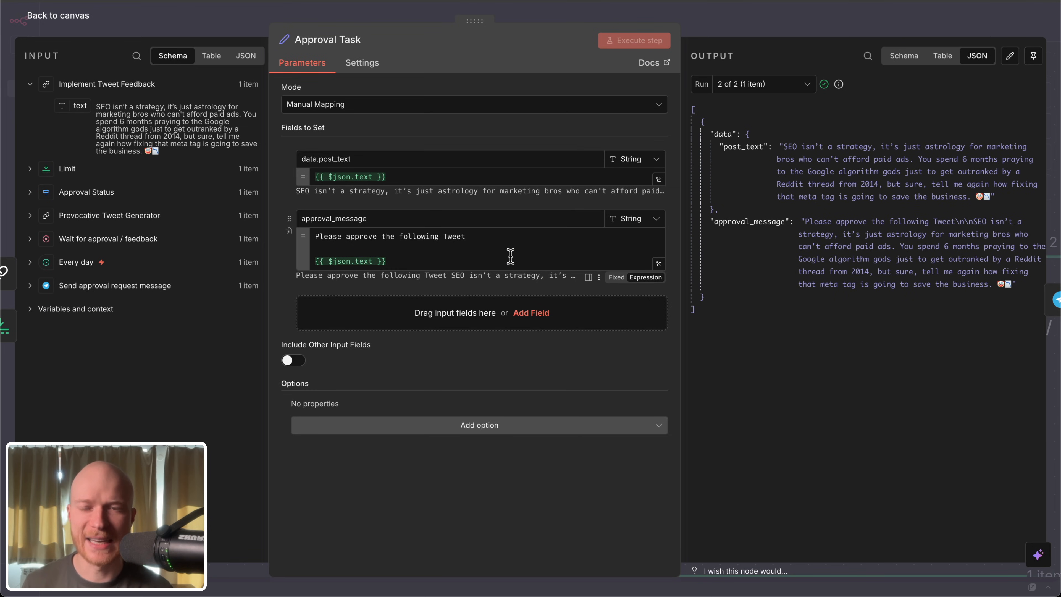
key("Escape")
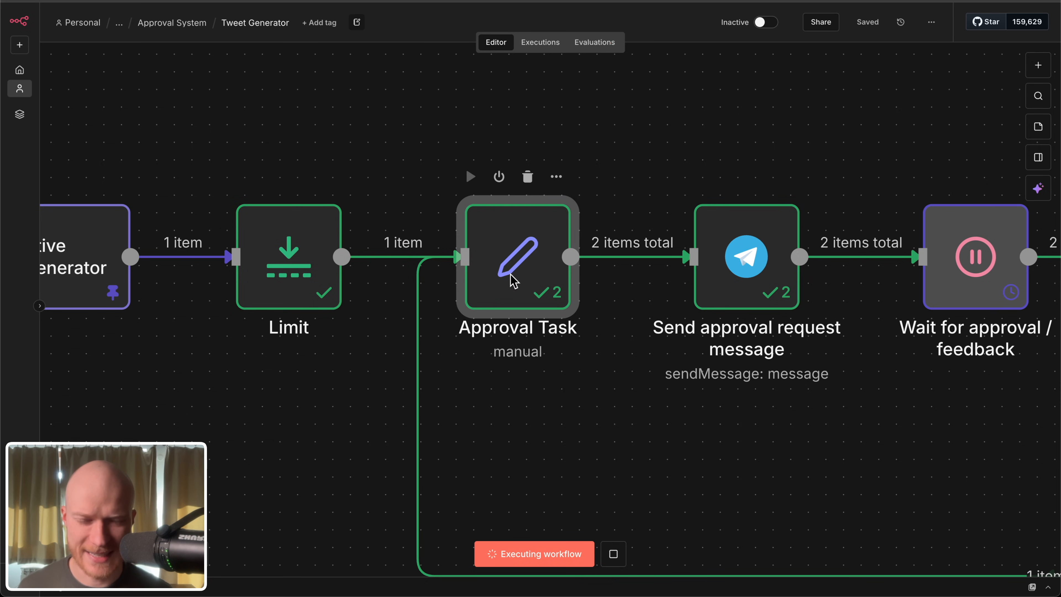
scroll(498, 257, "down", 5)
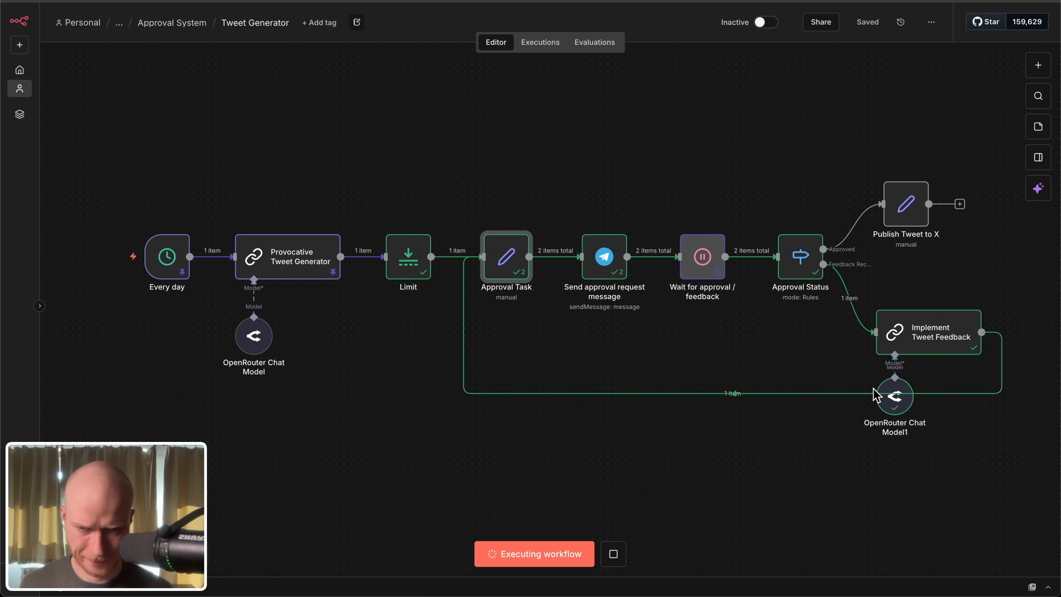
Step: Trace the Tweet Generator workflow from Provocative Tweet Generator through the approval nodes and the feedback loop into Approval Task
scroll(622, 257, "up", 3)
left_click_drag(528, 149, 651, 332)
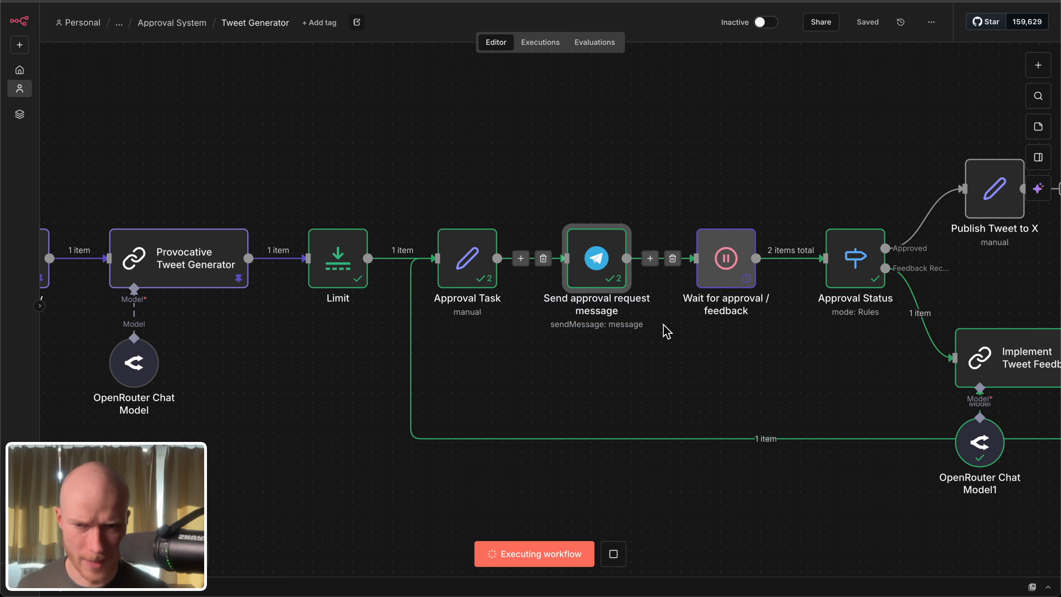
scroll(664, 332, "down", 3)
left_click_drag(315, 222, 450, 436)
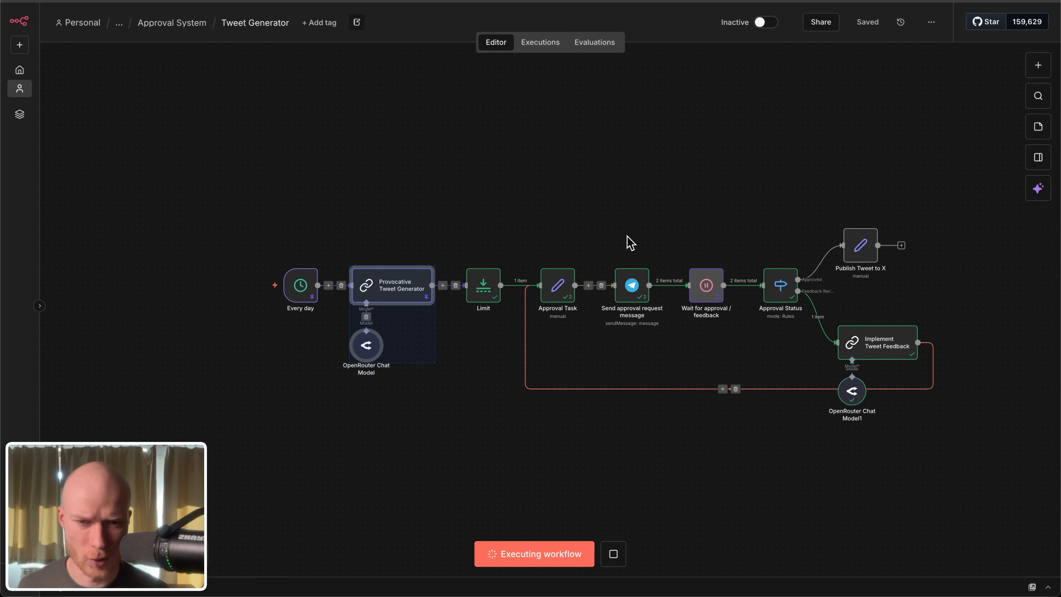
scroll(630, 244, "up", 2)
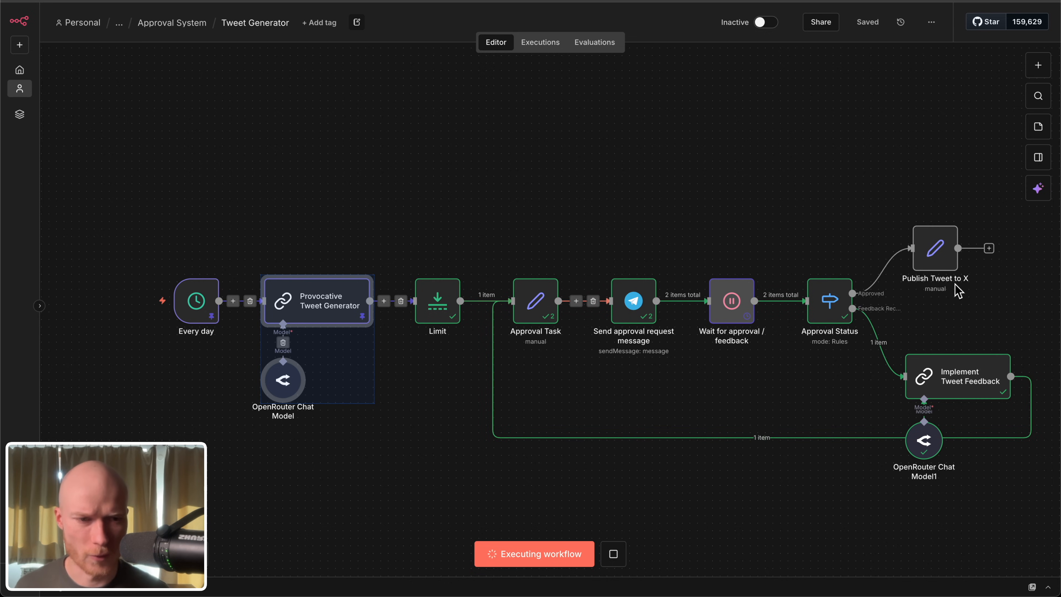
left_click(647, 401)
Step: Recheck the $json.text expressions in Approval Task that serve both its Limit and Implement Tweet Feedback inputs
scroll(555, 398, "right", 2)
scroll(526, 343, "up", 3)
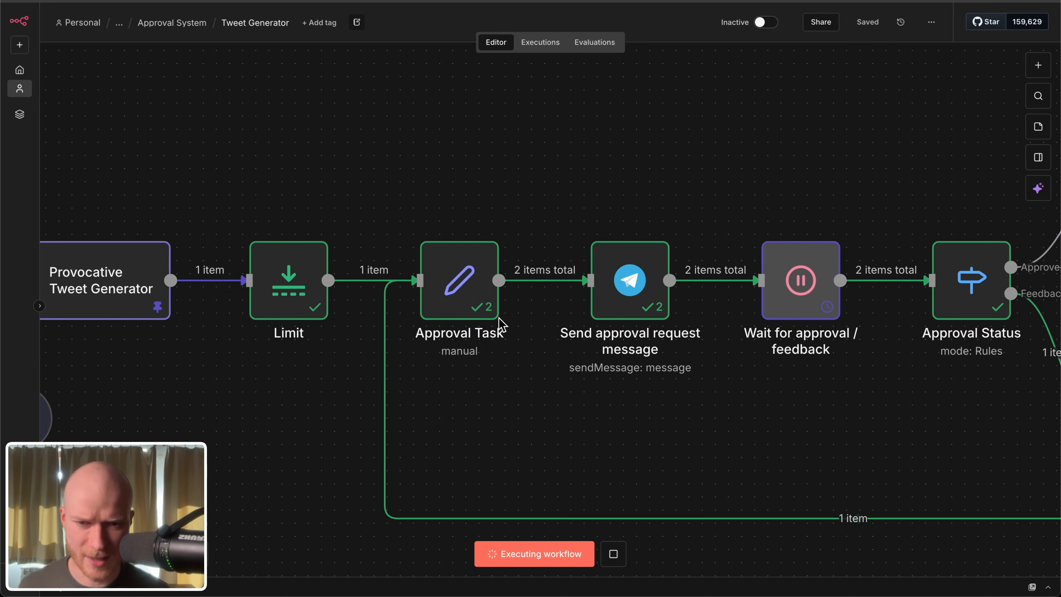
double_click(462, 309)
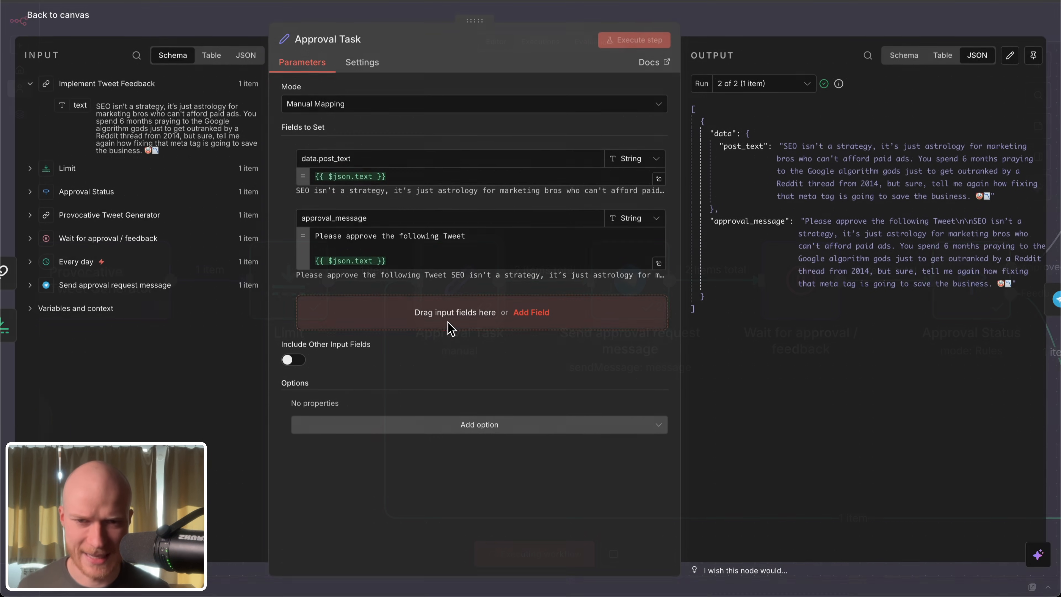
left_click(74, 25)
scroll(349, 279, "down", 2)
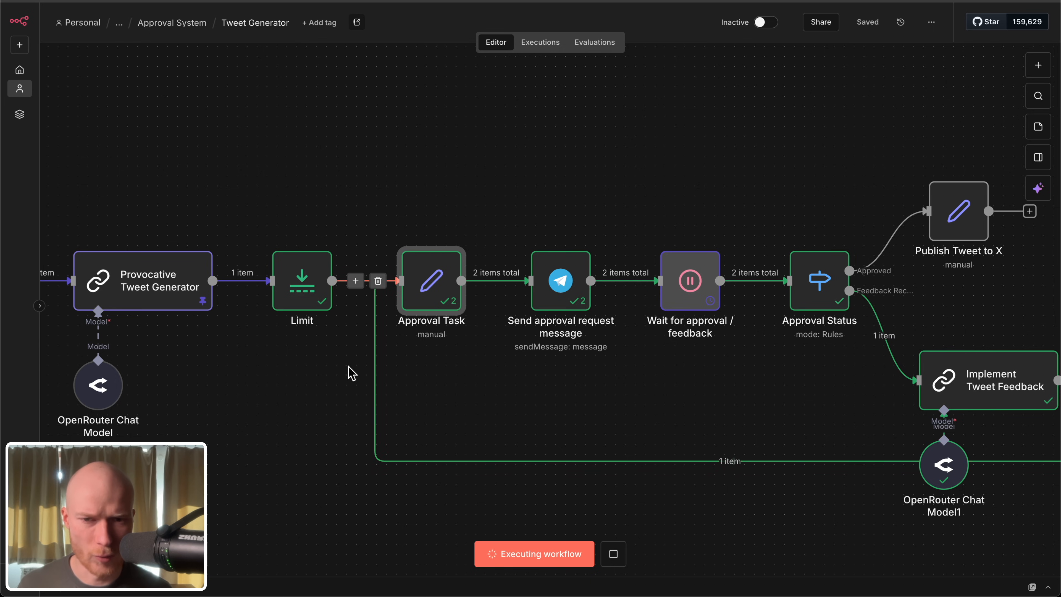
Step: Examine the post_text and approval_message values in Approval Task's second-run output, including the approval prompt preceding the tweet
left_click_drag(351, 372, 474, 350)
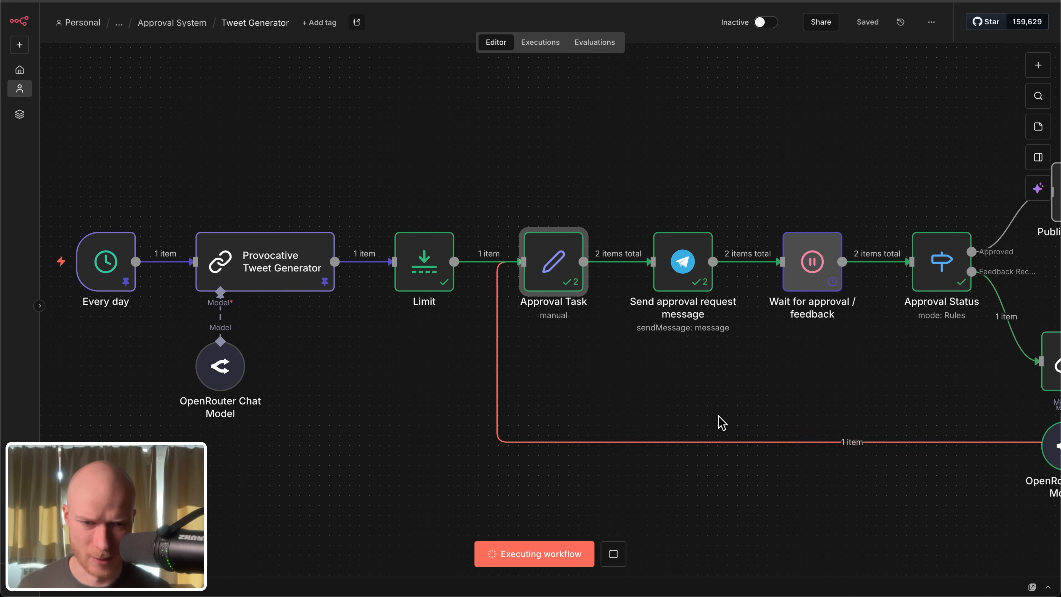
key("Return")
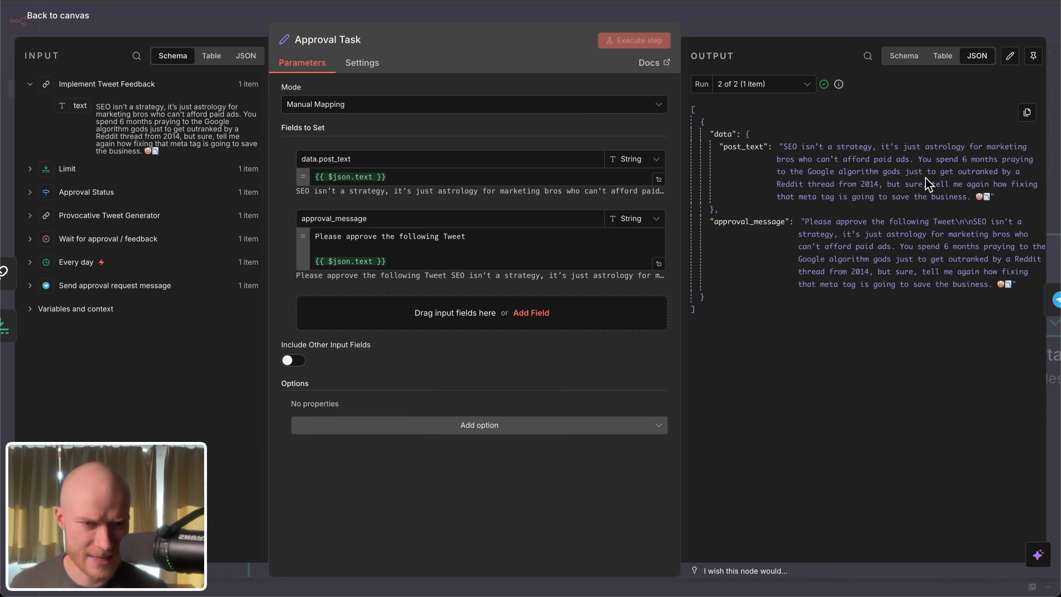
left_click_drag(972, 197, 794, 155)
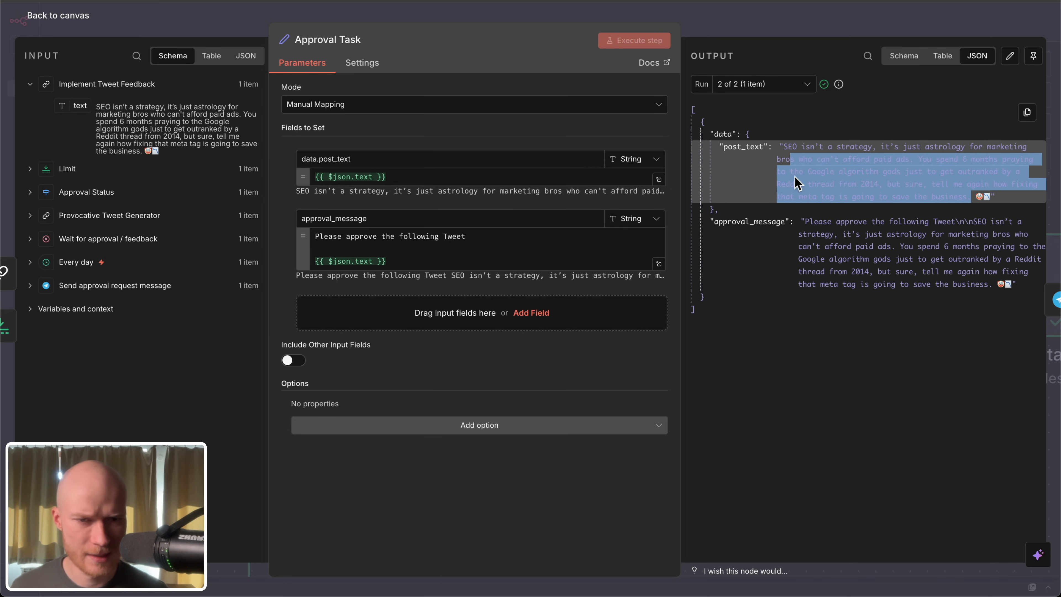
left_click_drag(806, 222, 983, 222)
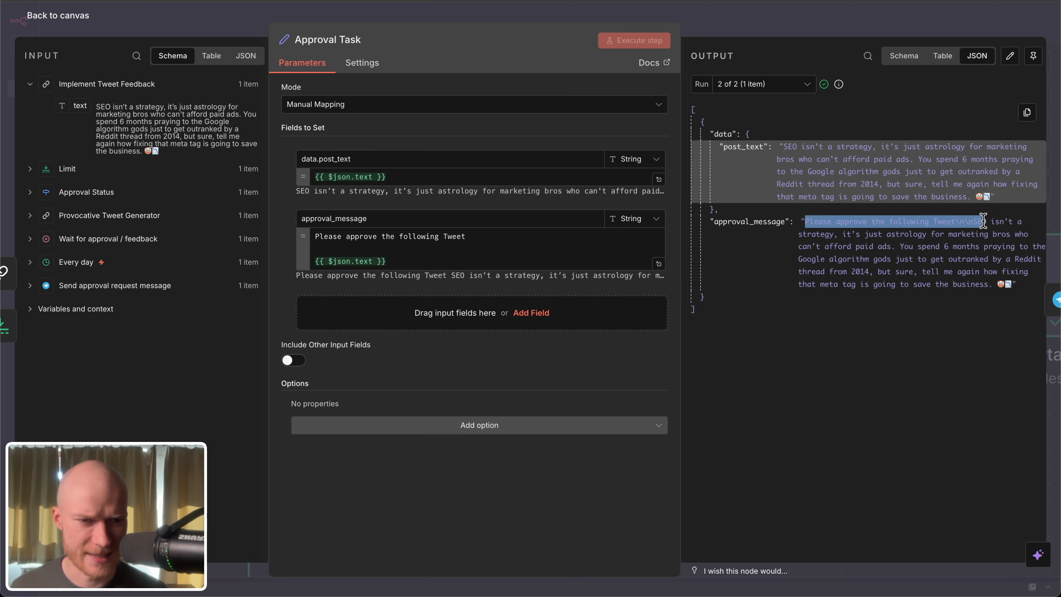
left_click(962, 258)
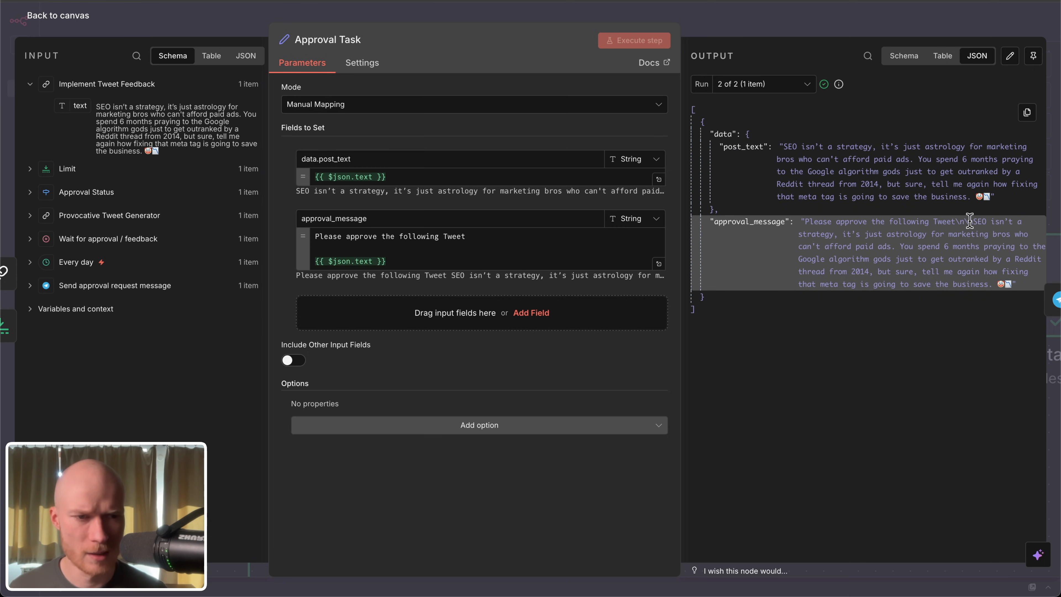
left_click(59, 17)
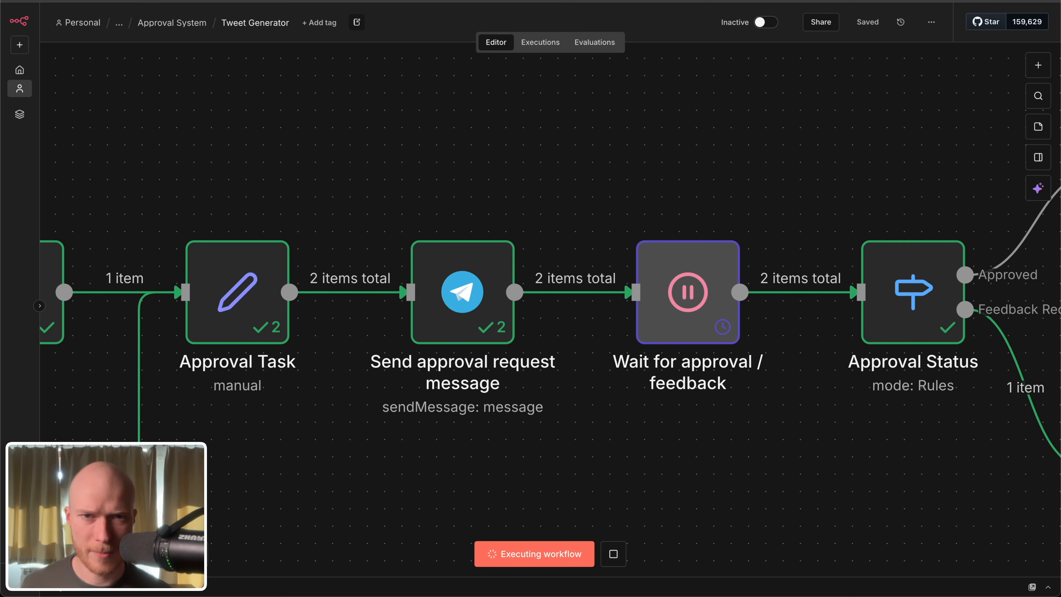
Step: Switch to Telegram and review the revised tweet's approval request in the test bot chat
left_click(539, 1)
left_click(507, 321)
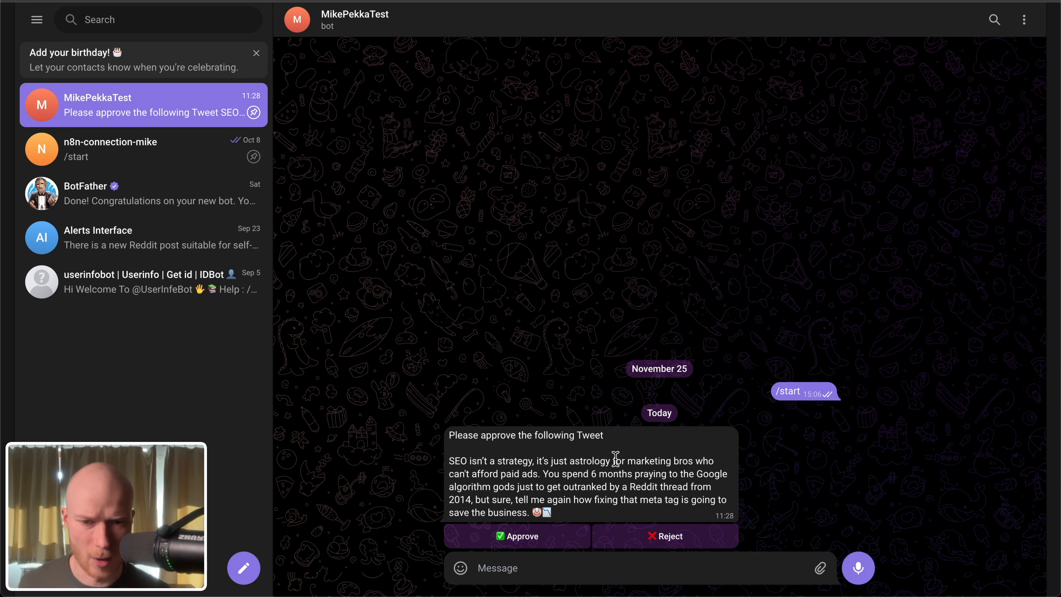
double_click(587, 487)
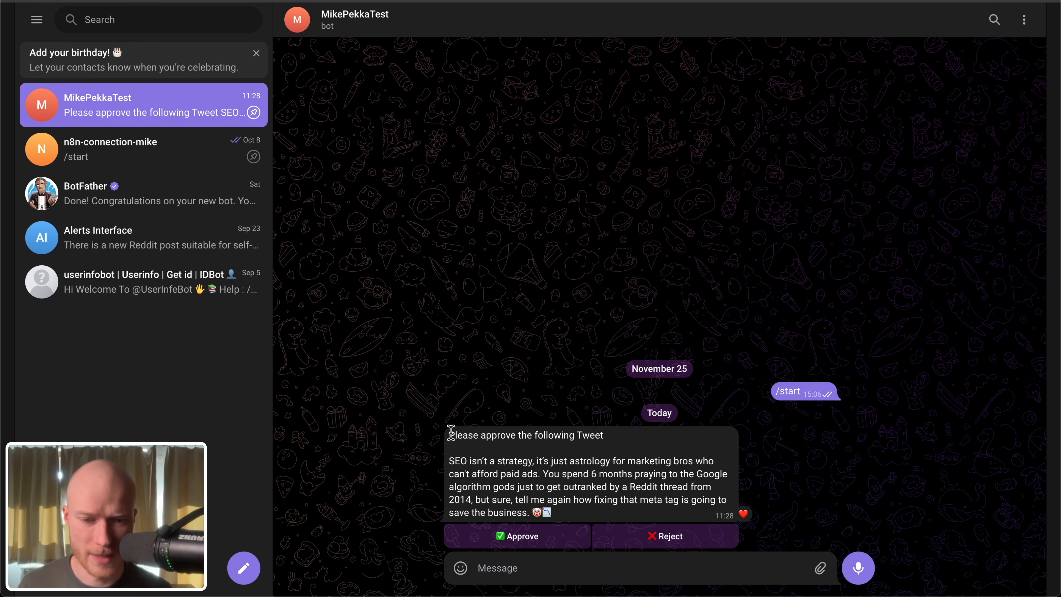
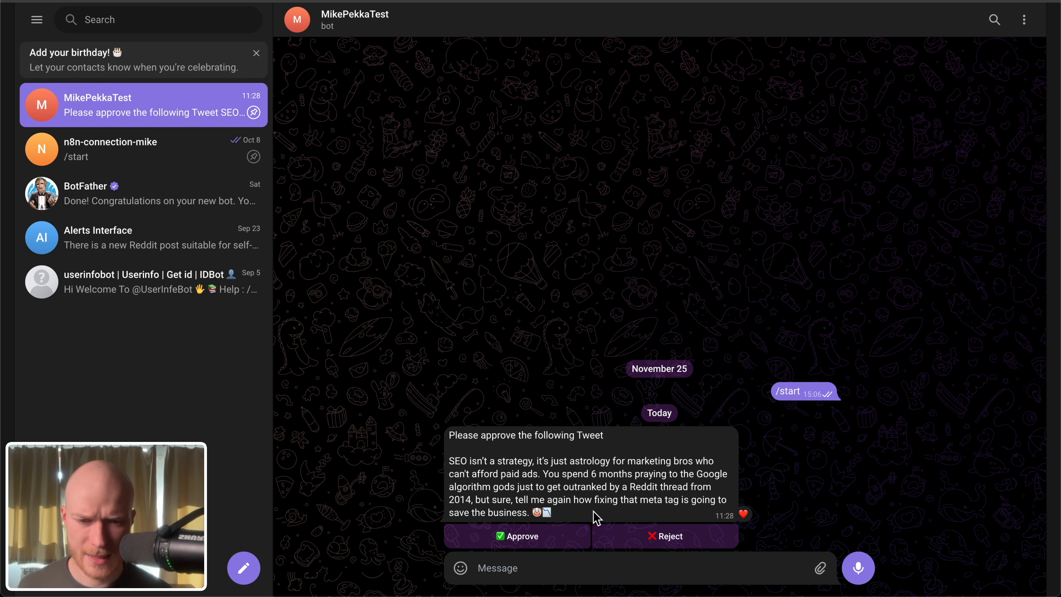
Step: Reply to the tweet's approval request in the test bot chat with the feedback "Remove all emojis"
right_click(604, 477)
left_click(643, 465)
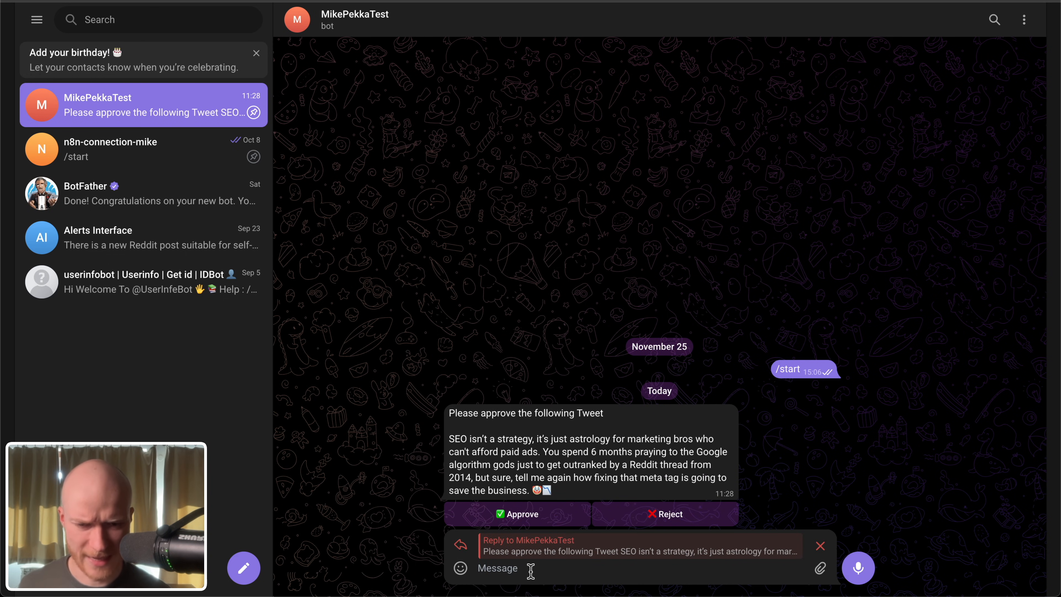
type("Remove all emojis")
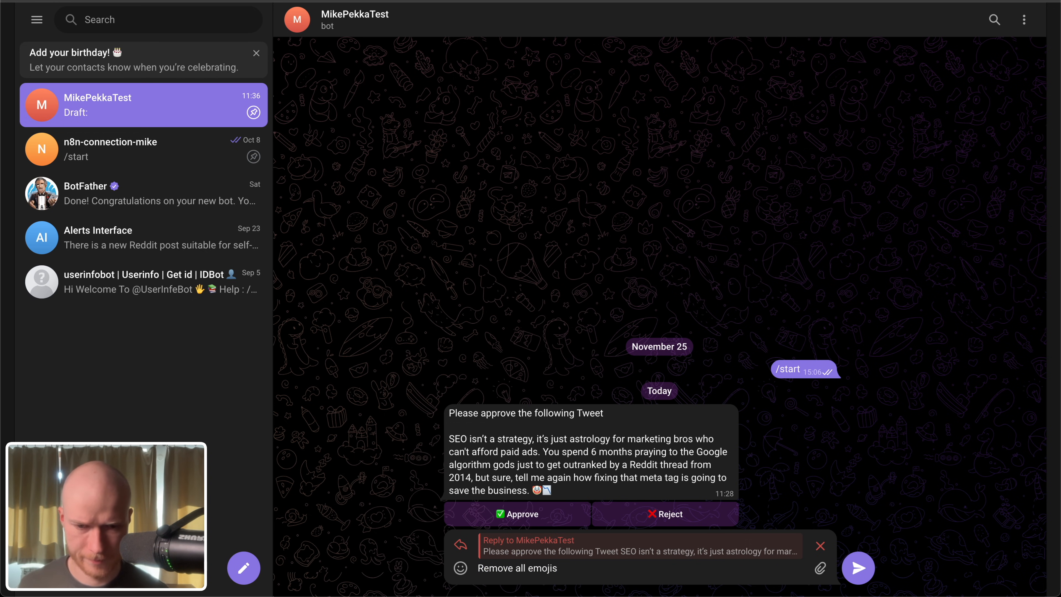
key("Return")
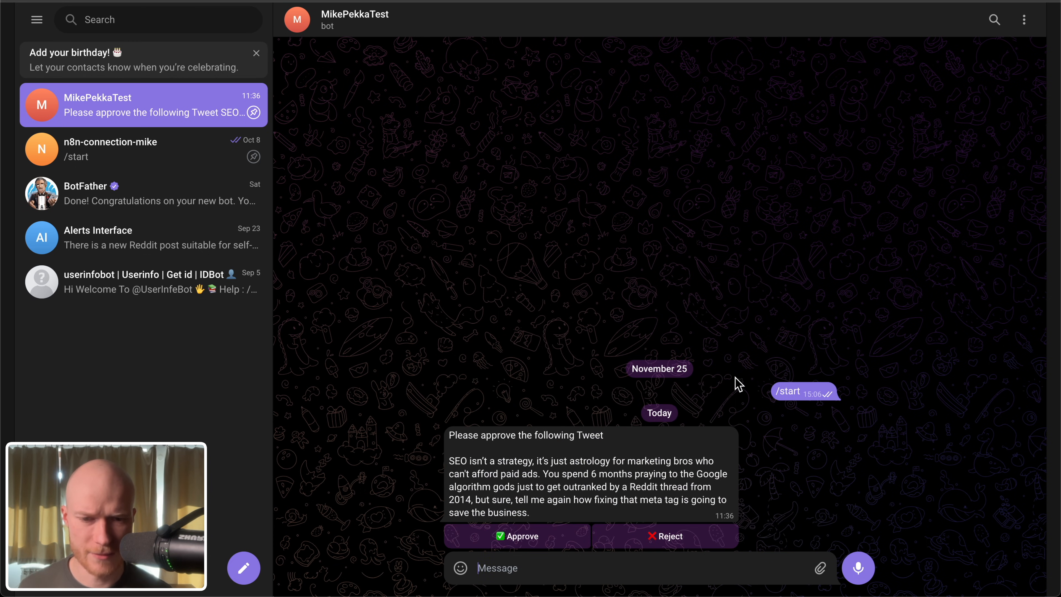
Step: Approve the revised tweet in Telegram and switch back to the Tweet Generator workflow in n8n
double_click(547, 517)
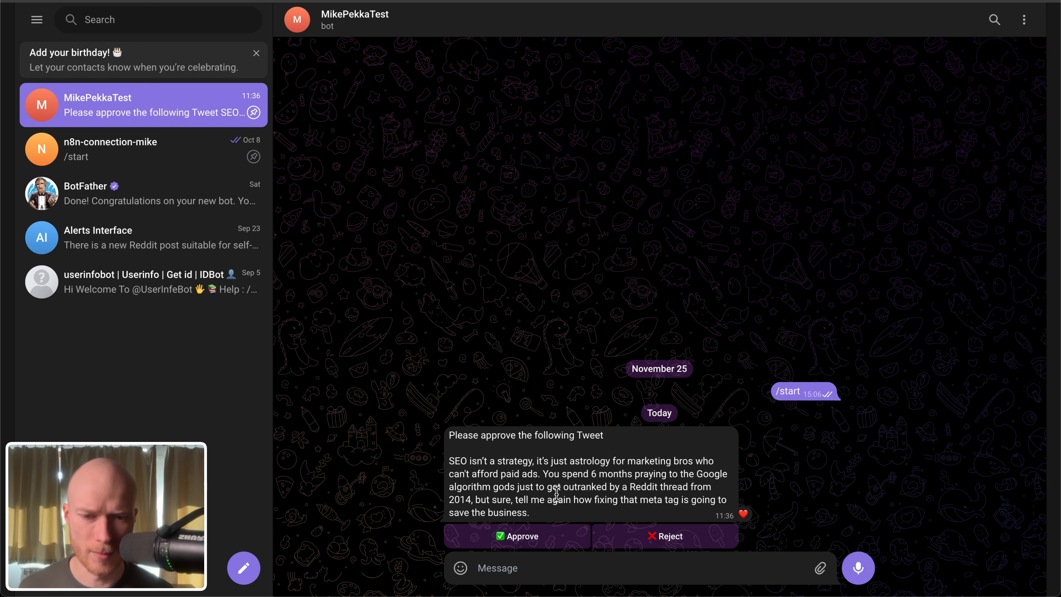
left_click(529, 543)
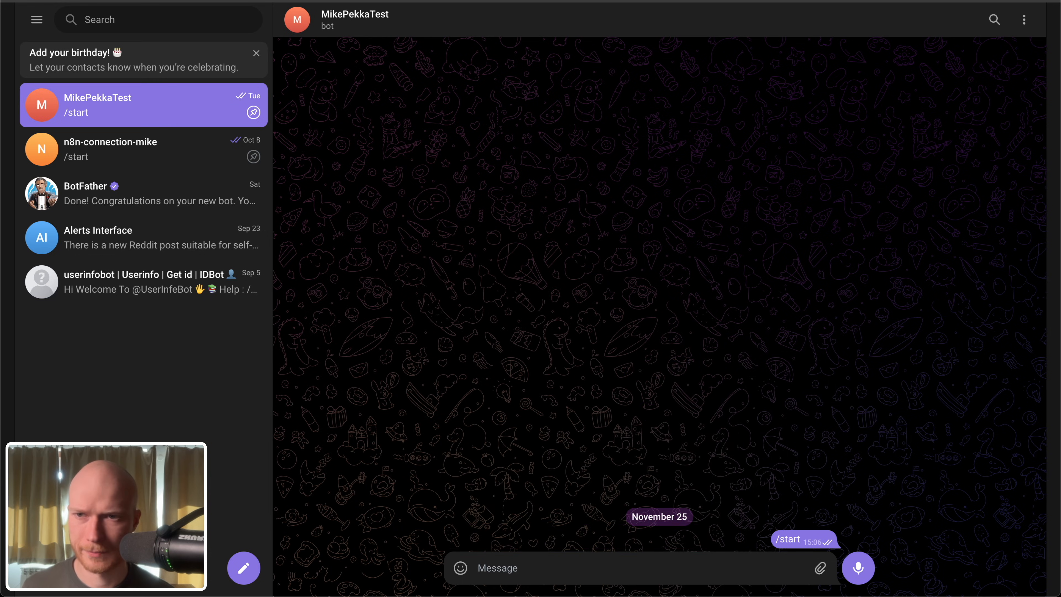
left_click(481, 1)
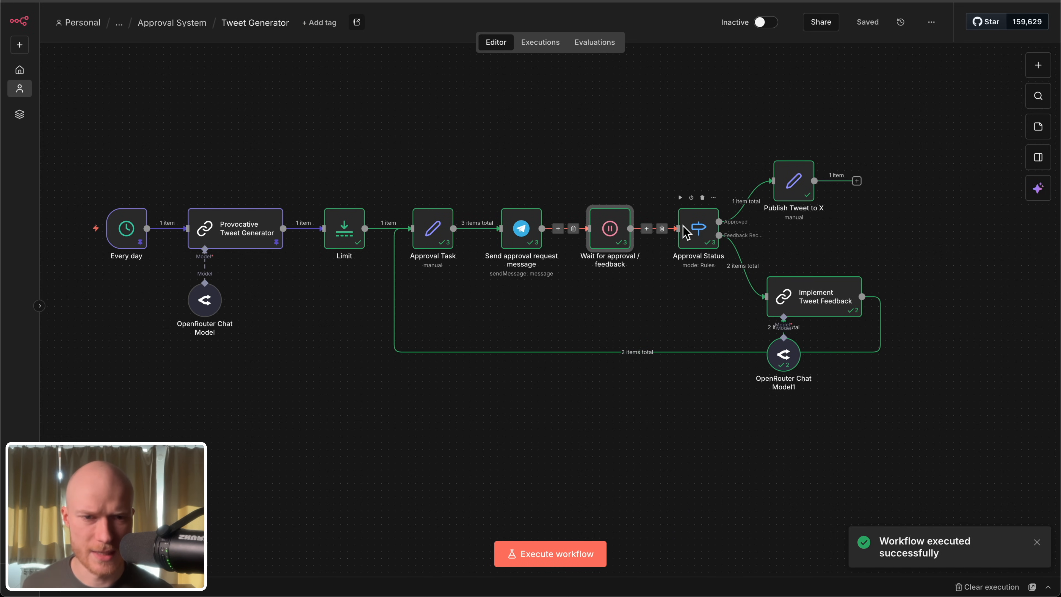
Step: Trace the executed path from Approval Status through the Approved branch to Publish Tweet to X
scroll(817, 215, "up", 3)
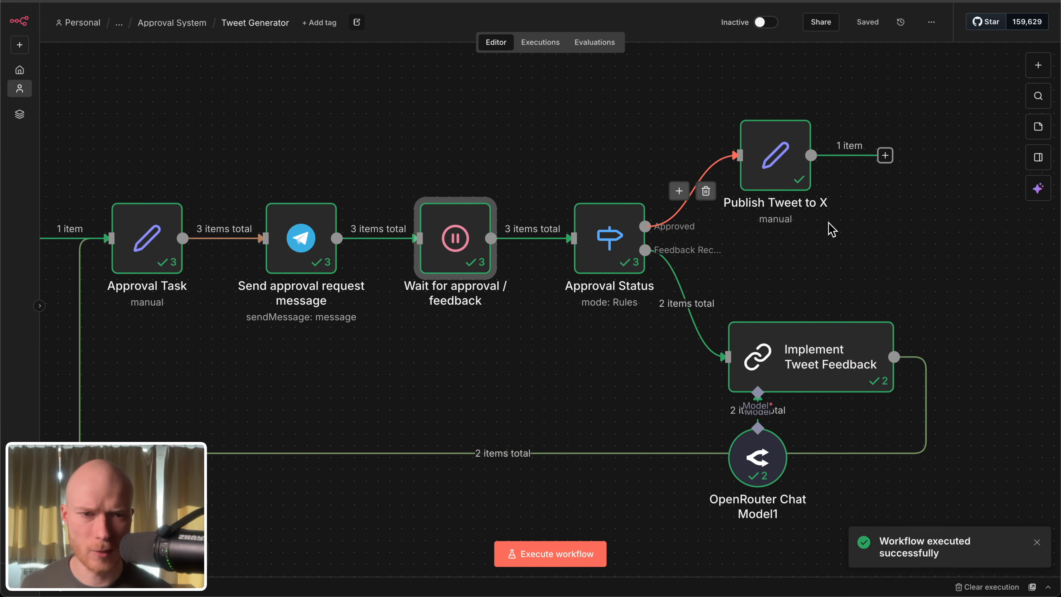
left_click_drag(953, 215, 789, 325)
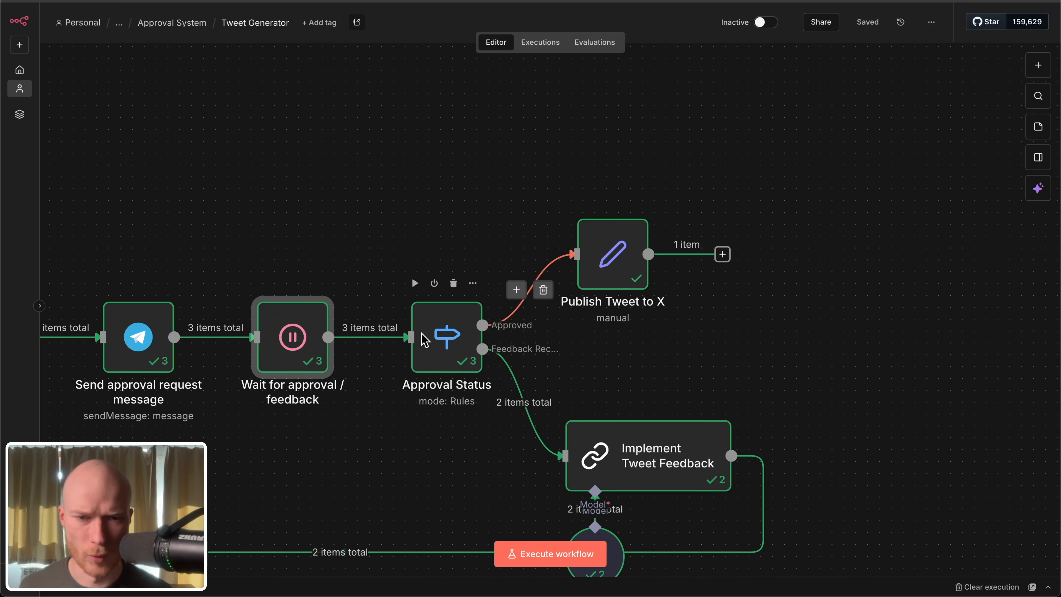
left_click_drag(532, 118, 718, 360)
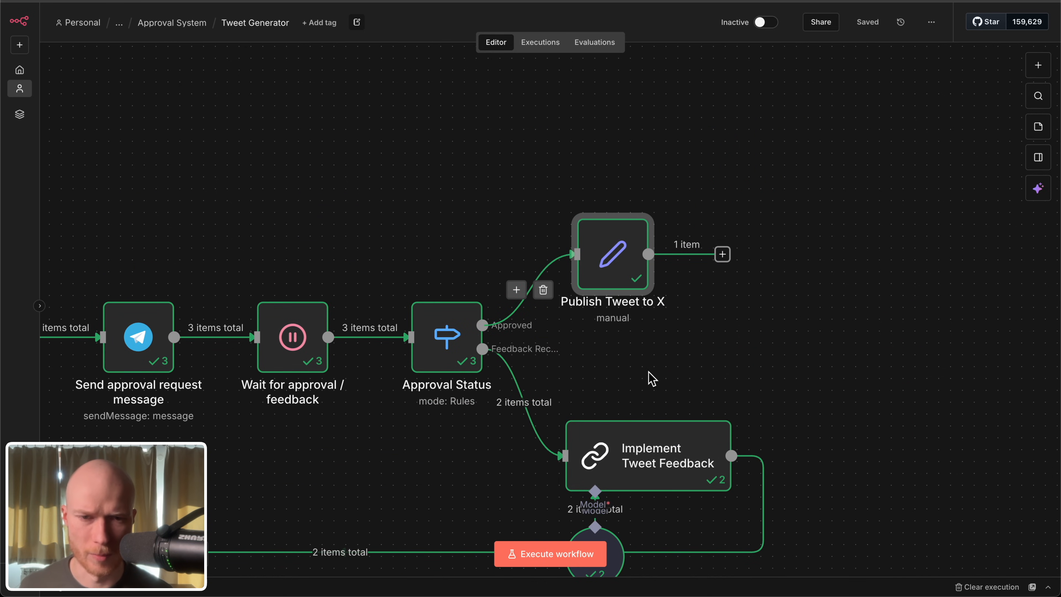
scroll(789, 370, "down", 3)
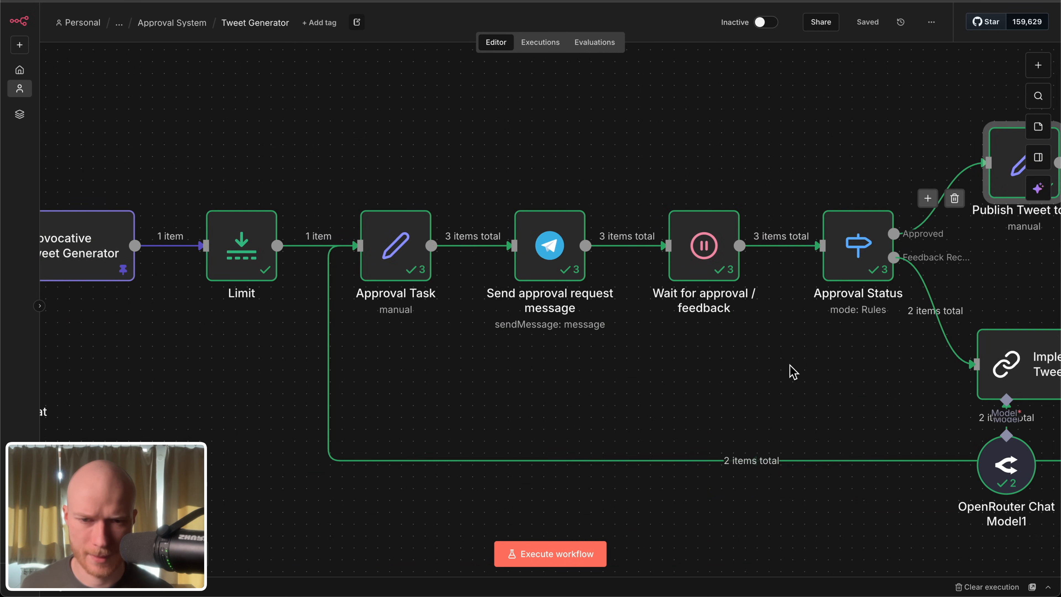
Step: Compare the approved and feedback values in the Wait for approval / feedback output across runs 1, 2 and 3
double_click(710, 263)
left_click(779, 86)
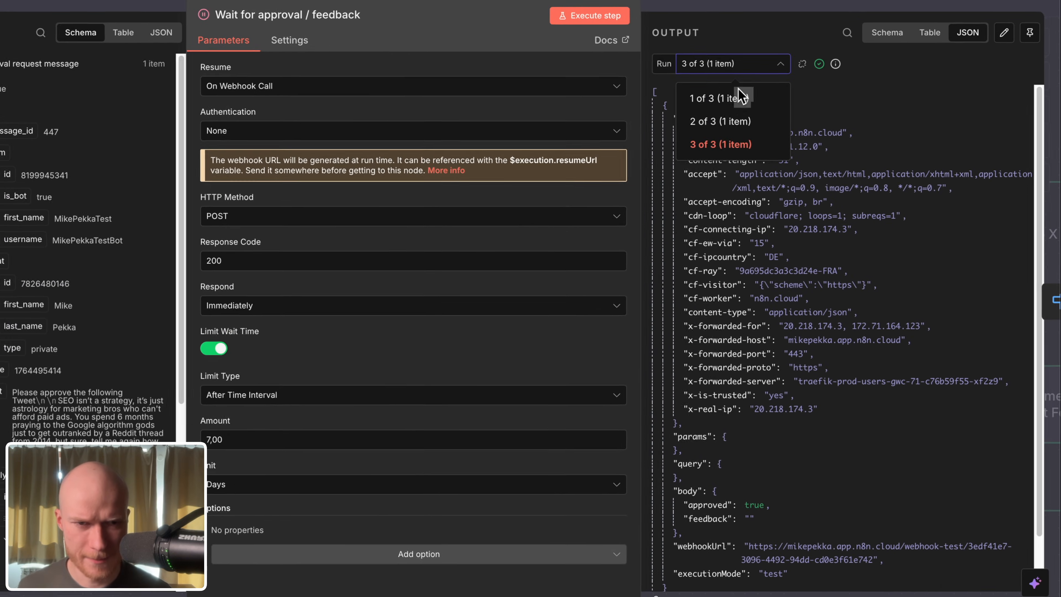
left_click(734, 97)
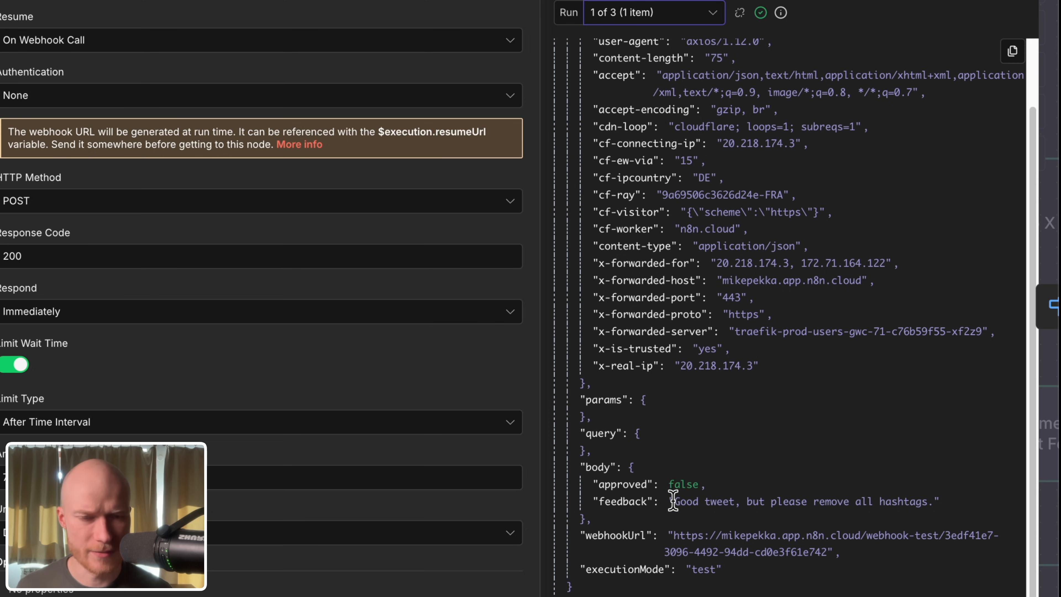
left_click_drag(669, 486, 940, 502)
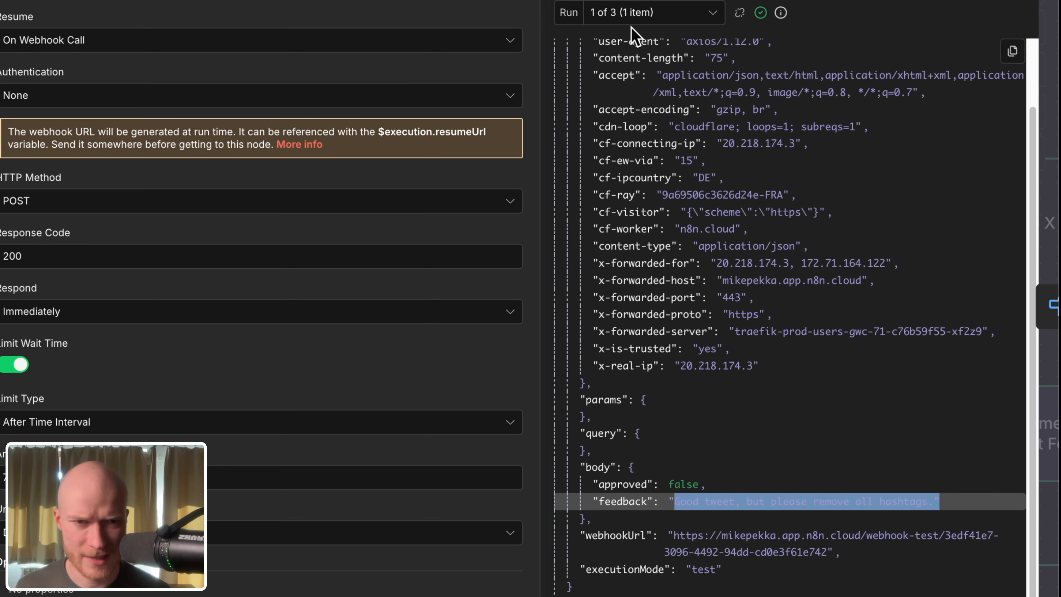
left_click(635, 13)
left_click(639, 95)
left_click_drag(659, 485, 806, 510)
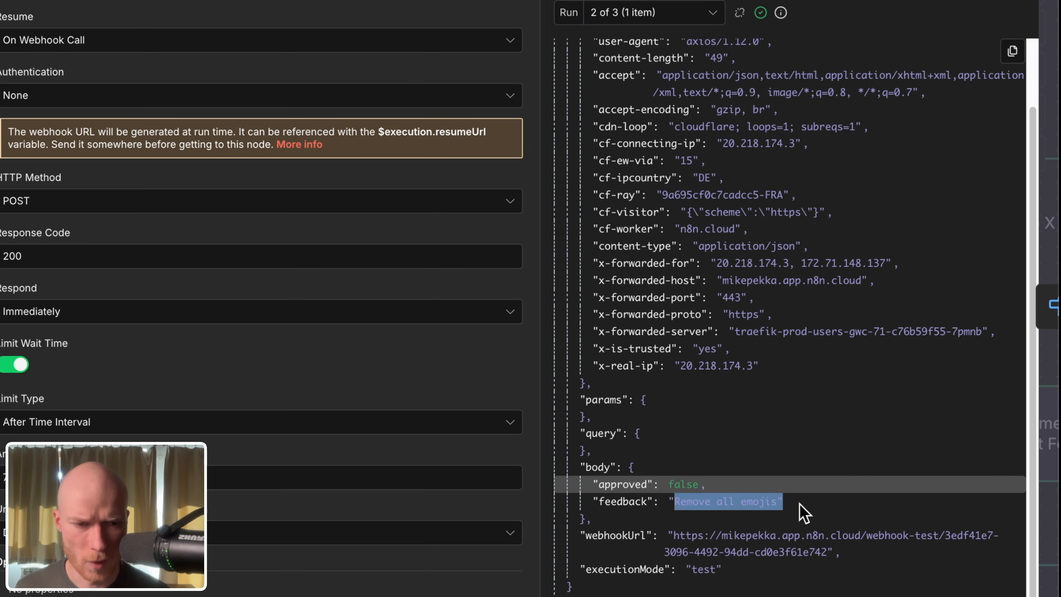
left_click(643, 17)
left_click(644, 103)
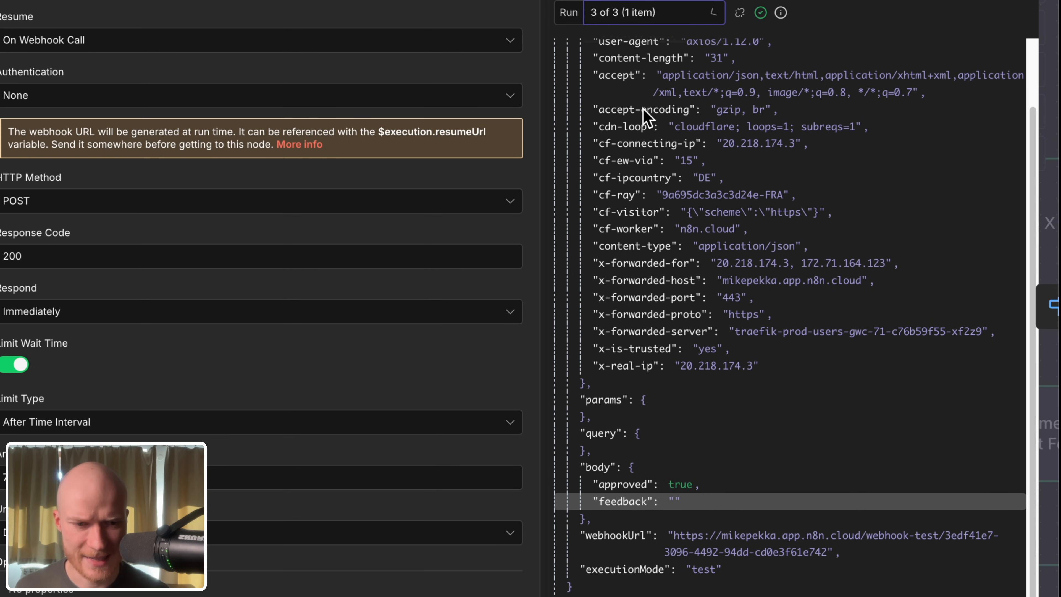
double_click(674, 501)
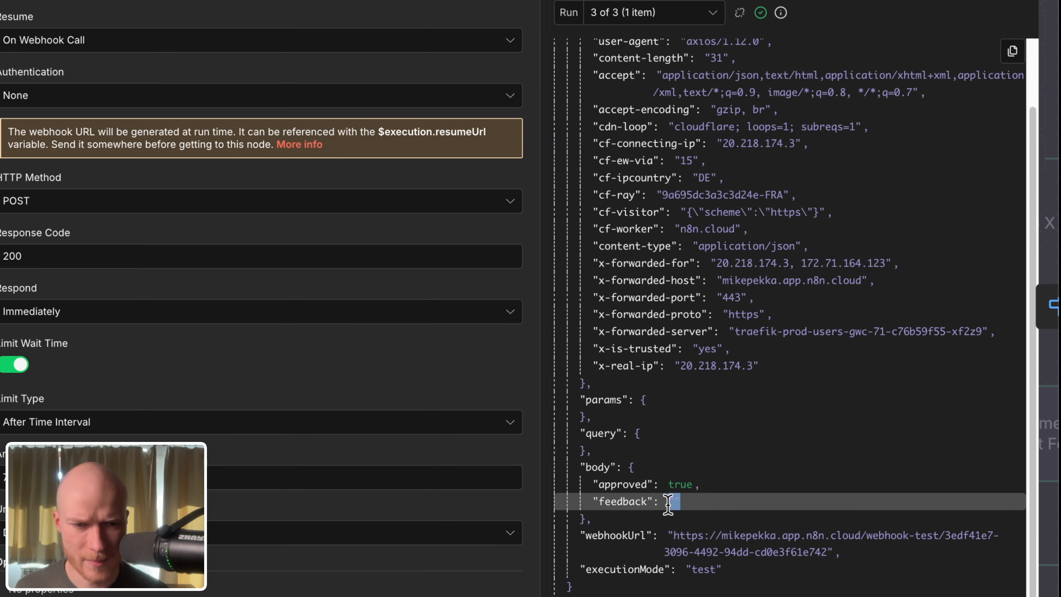
key("Escape")
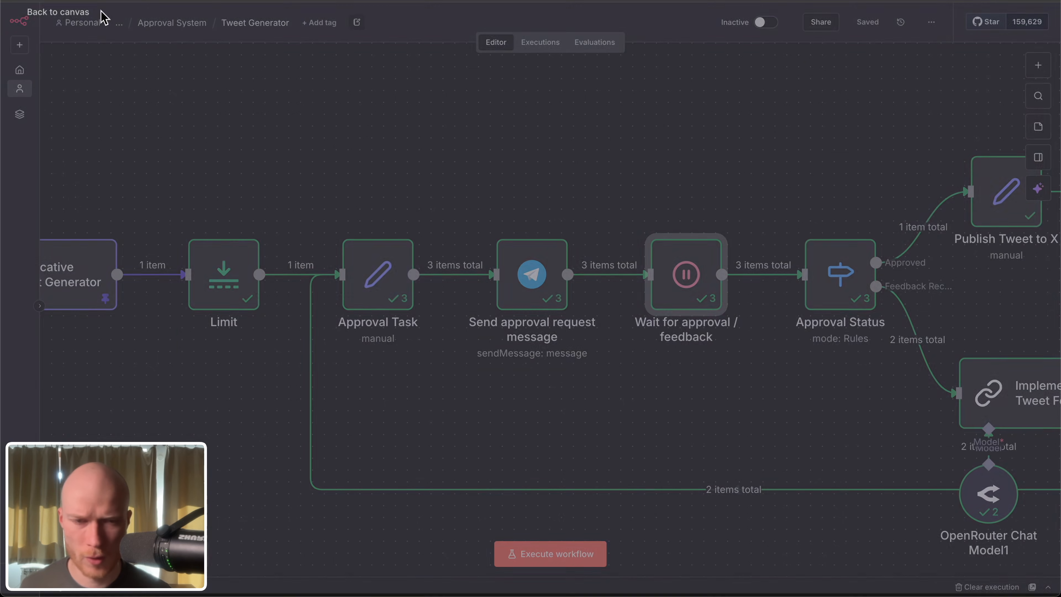
Step: Review the Approved and Feedback Received routing rules in Approval Status, then return to the whole workflow
double_click(618, 346)
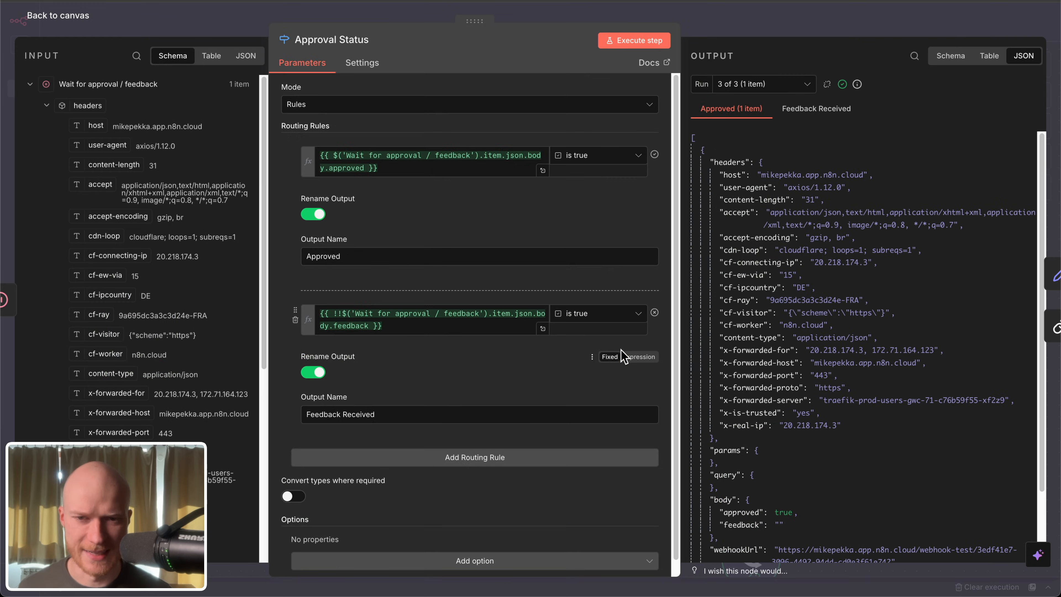
key("Escape")
left_click_drag(653, 180, 928, 373)
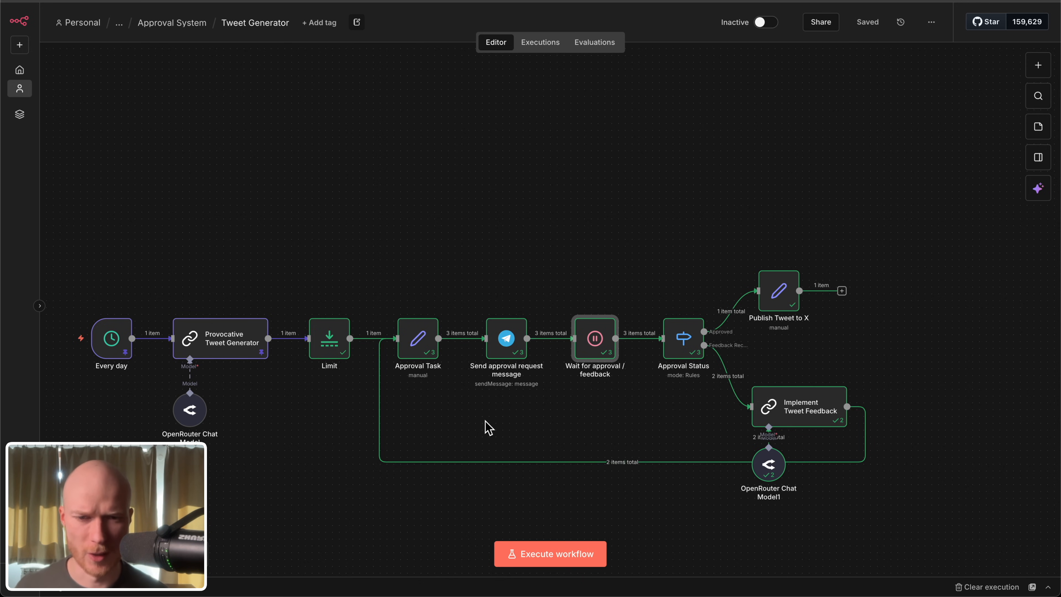
Step: Open Wait for approval / feedback during a waiting execution and examine its webhook URL's base address and trailing execution number
scroll(605, 359, "up", 5)
left_click_drag(627, 475, 737, 439)
key("Return")
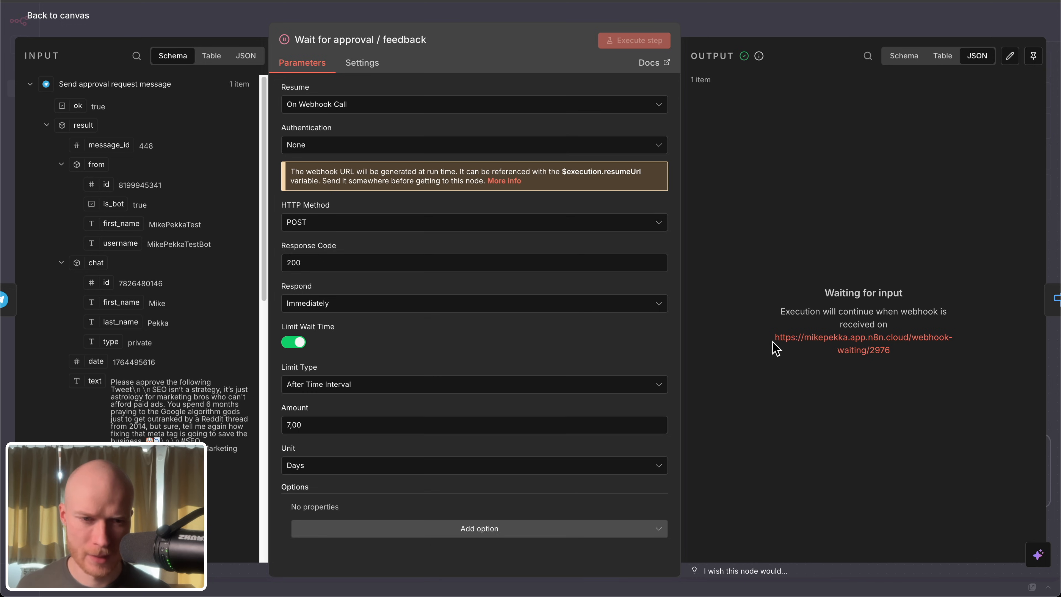
left_click_drag(891, 350, 776, 340)
left_click(852, 400)
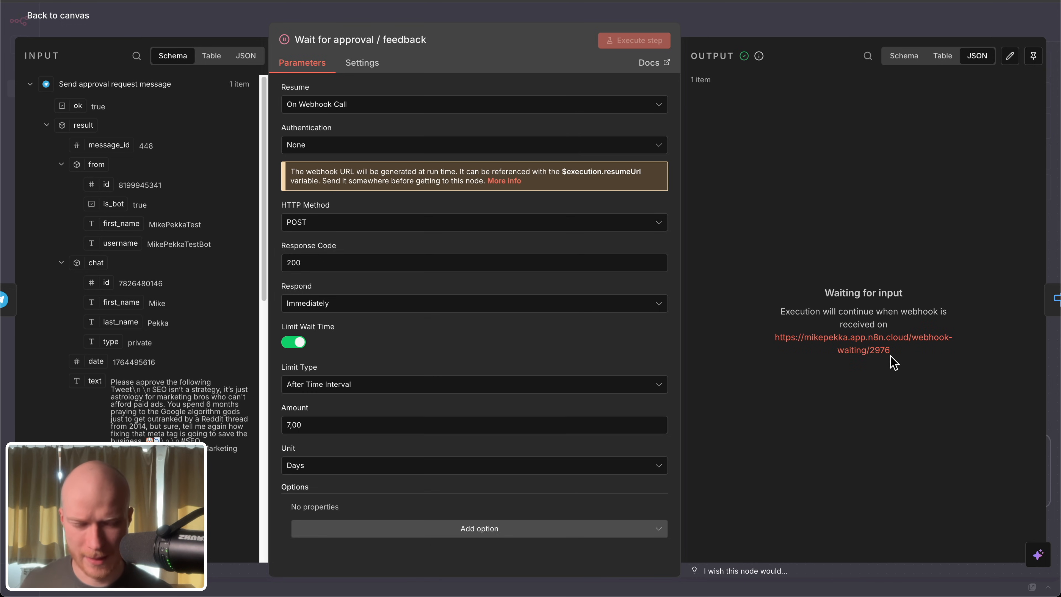
left_click_drag(775, 345, 863, 346)
left_click(876, 381)
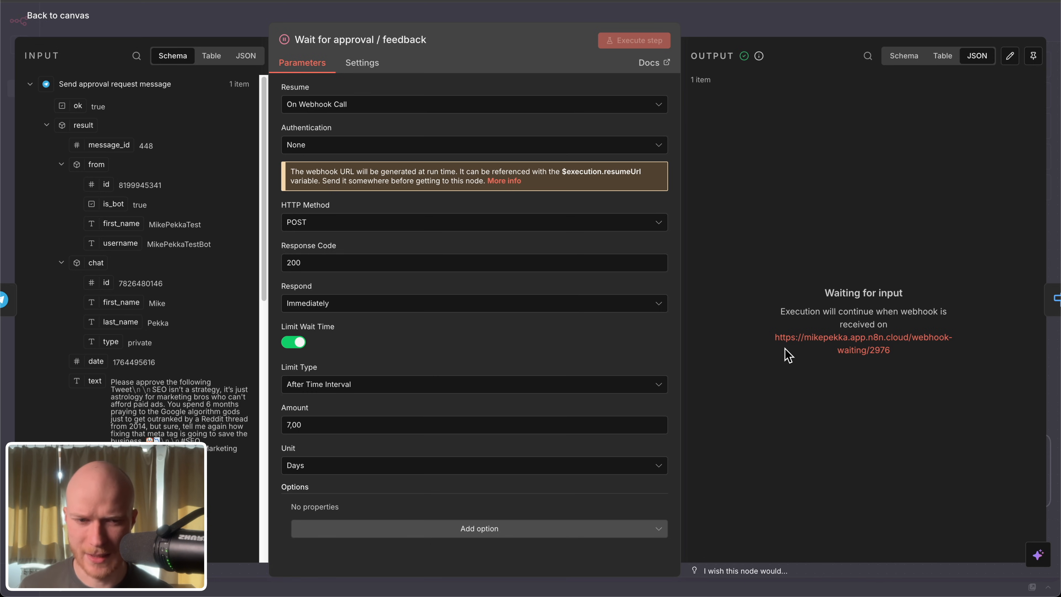
left_click_drag(774, 338, 917, 333)
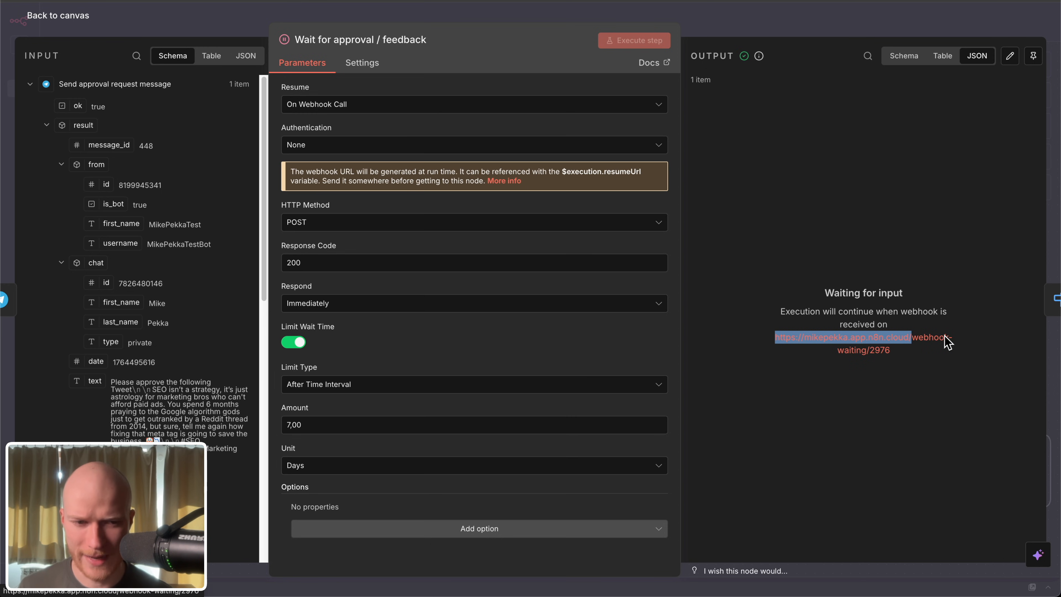
left_click_drag(893, 352, 869, 356)
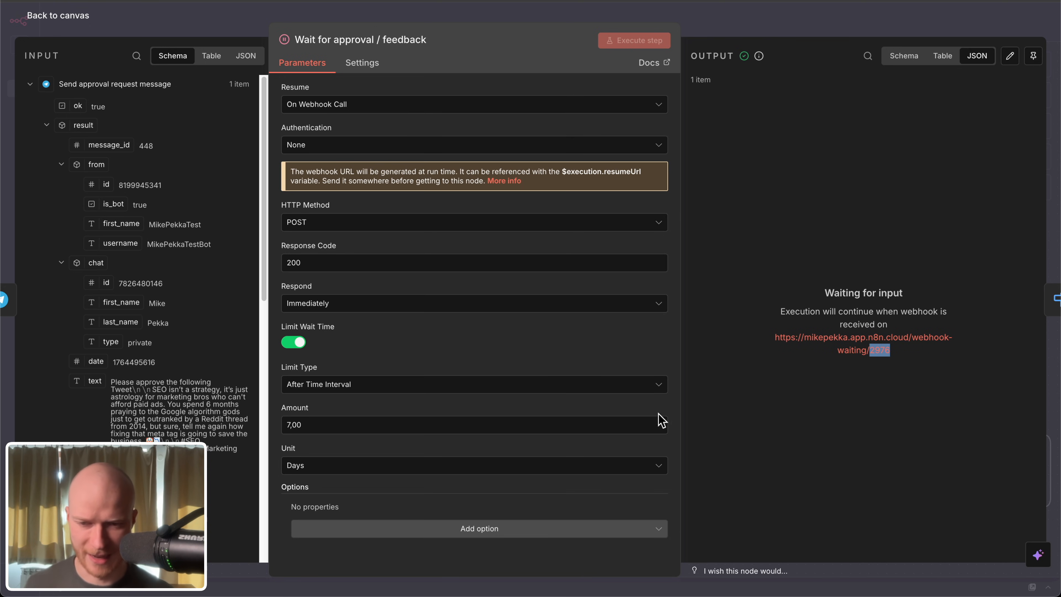
Step: Add the Webhook Suffix option to the Wait for approval / feedback node
left_click(362, 558)
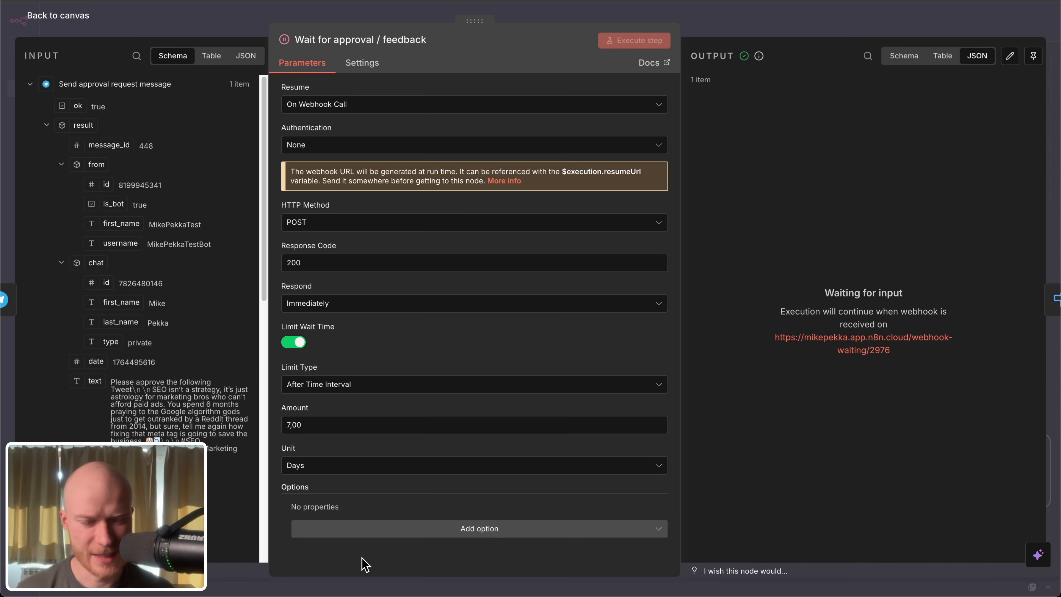
left_click(432, 528)
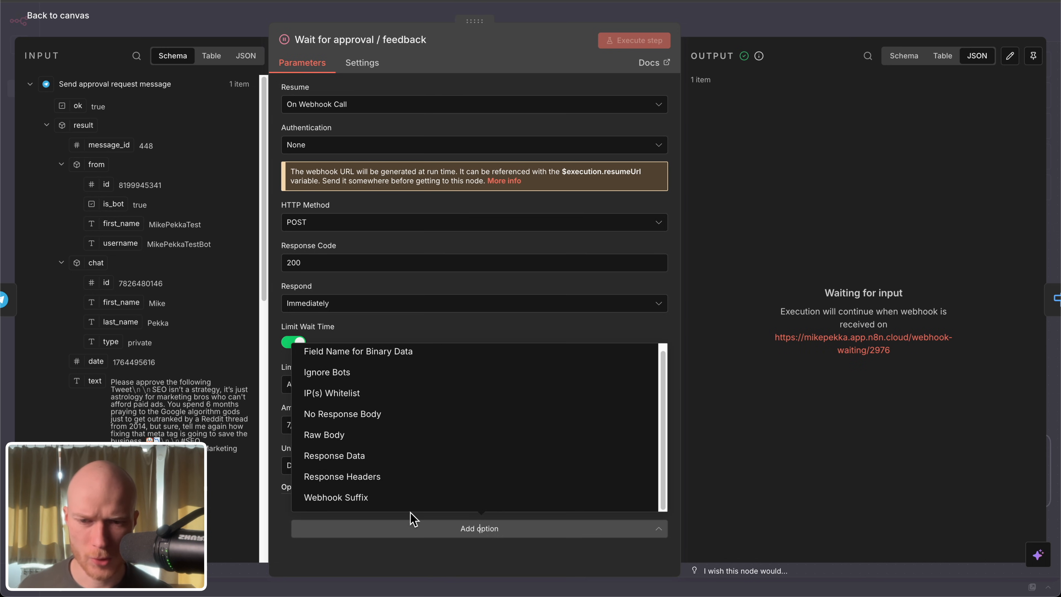
left_click(394, 498)
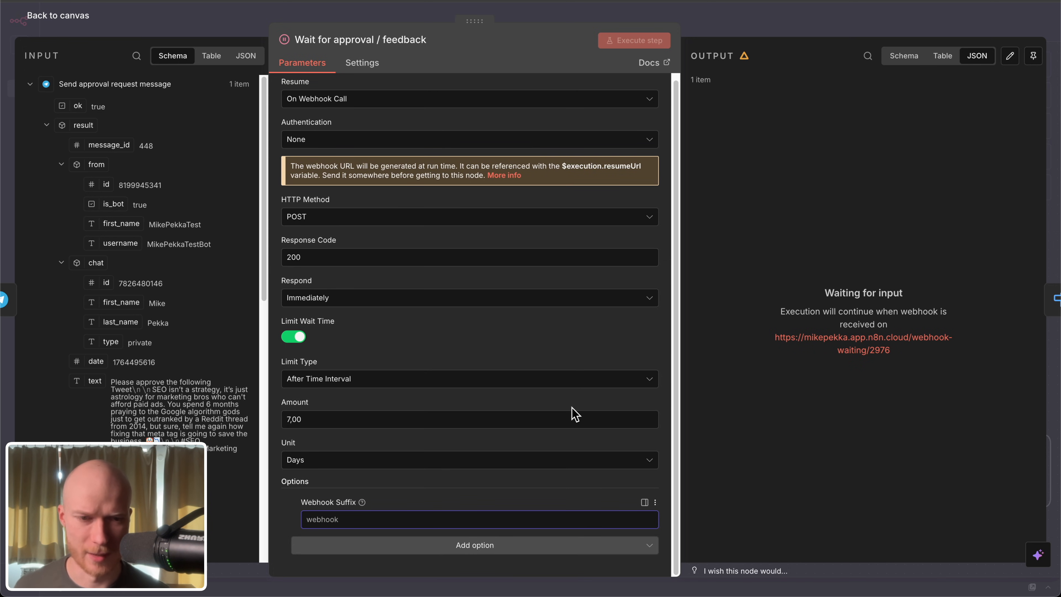
Step: Switch to the Online UUID Generator and copy the seventh UUID from the ten-entry bulk version 4 list
key("ctrl+Tab")
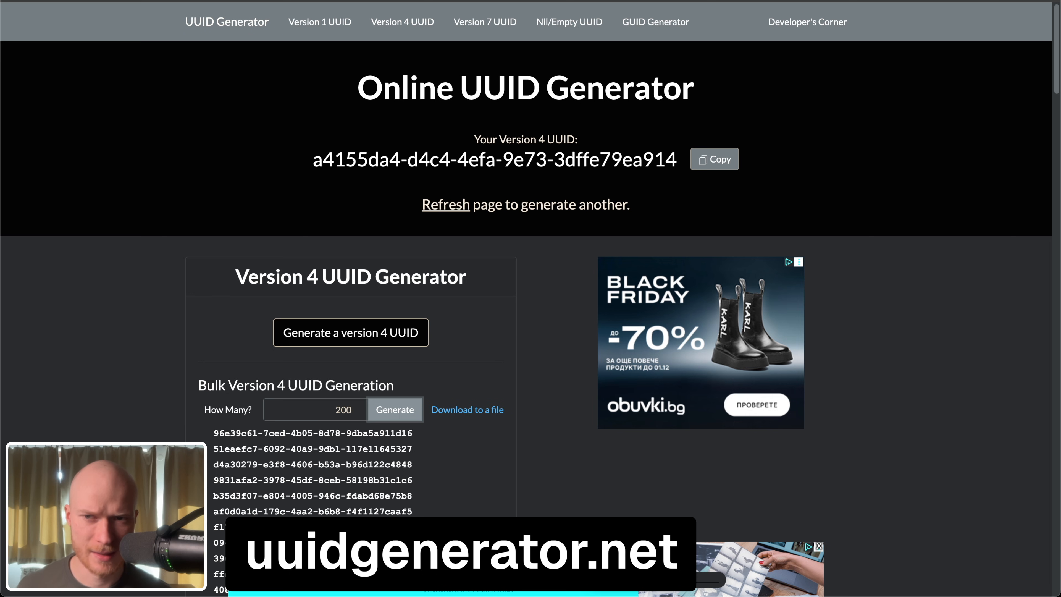
left_click(238, 6)
scroll(313, 330, "down", 2)
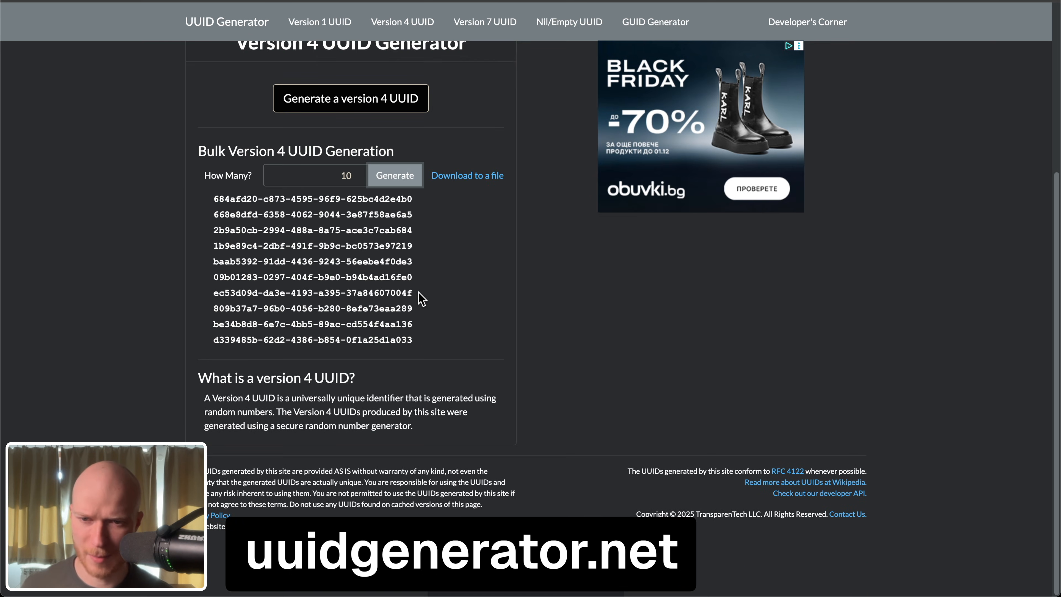
left_click_drag(418, 292, 209, 291)
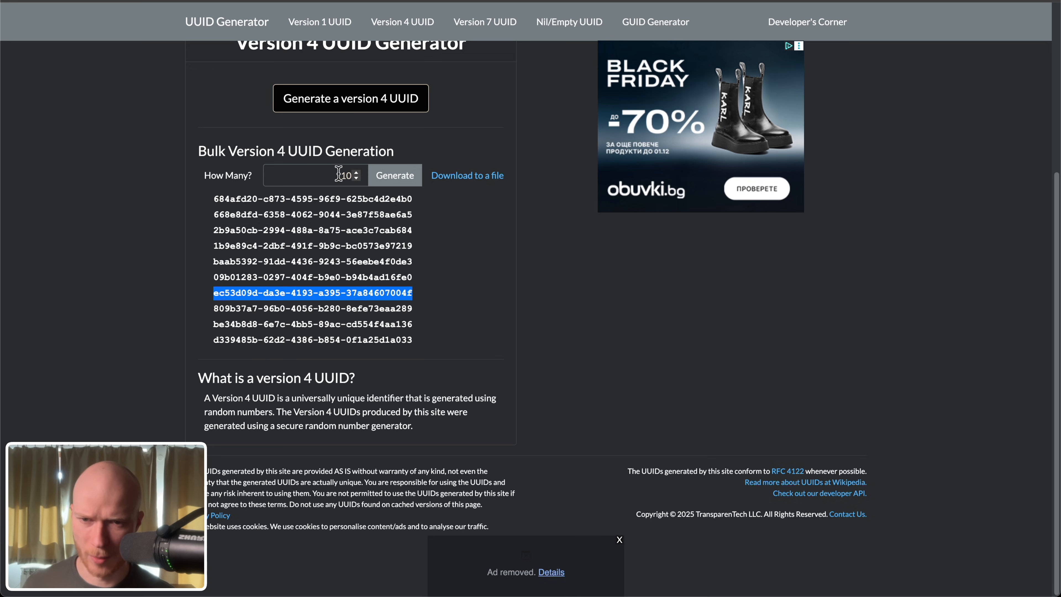
left_click(424, 296)
left_click_drag(424, 293, 186, 291)
key("super+c")
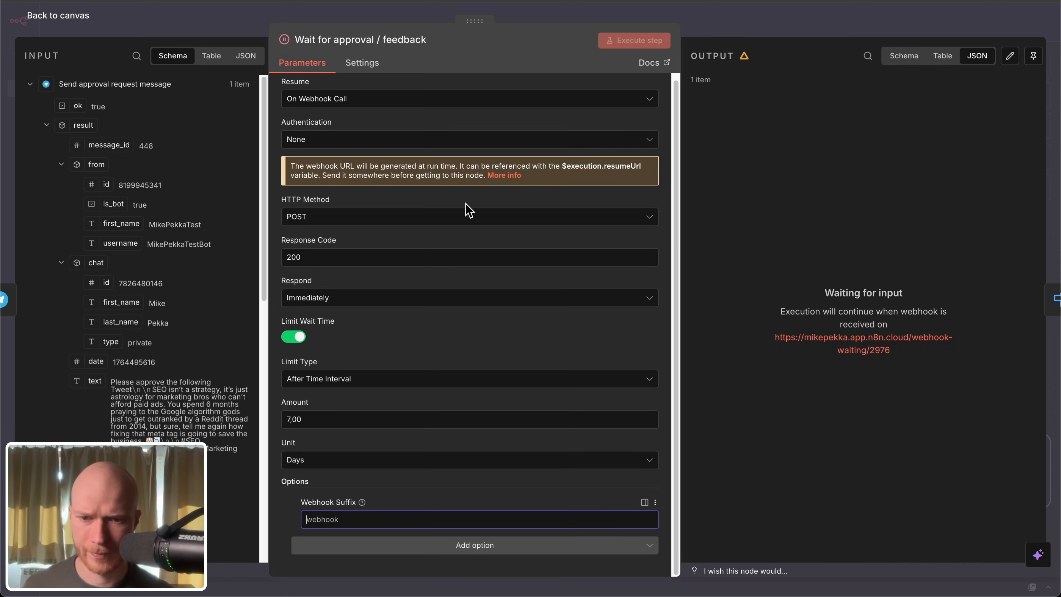
Step: Set the node's Webhook Suffix to the copied UUID, check the suffix in the waiting webhook URL, and return to the canvas
left_click(422, 519)
key("super+v")
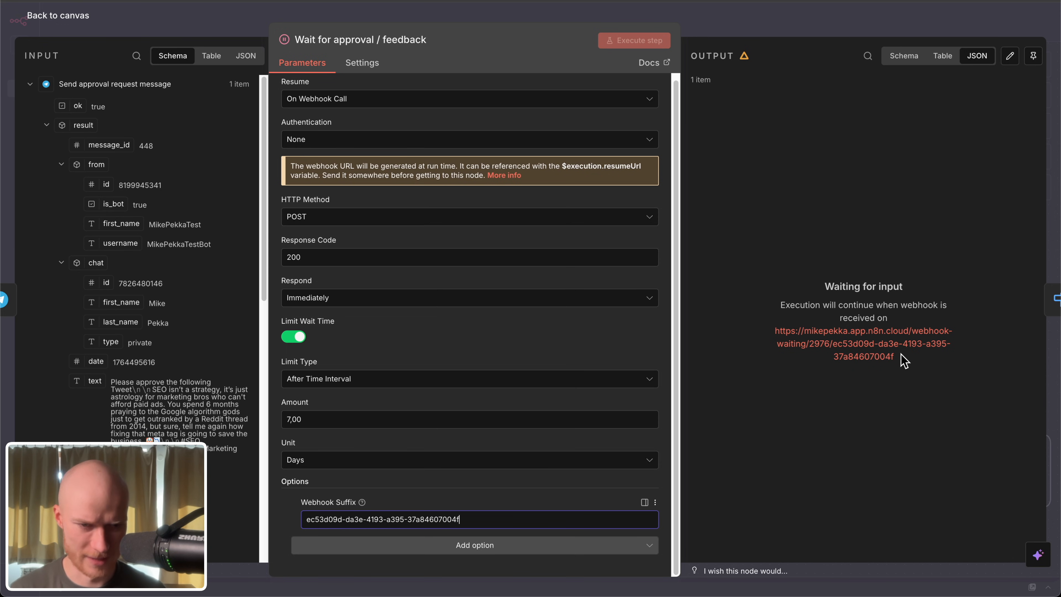
left_click_drag(898, 358, 813, 354)
left_click(791, 390)
left_click_drag(903, 360, 833, 343)
key("ctrl+c")
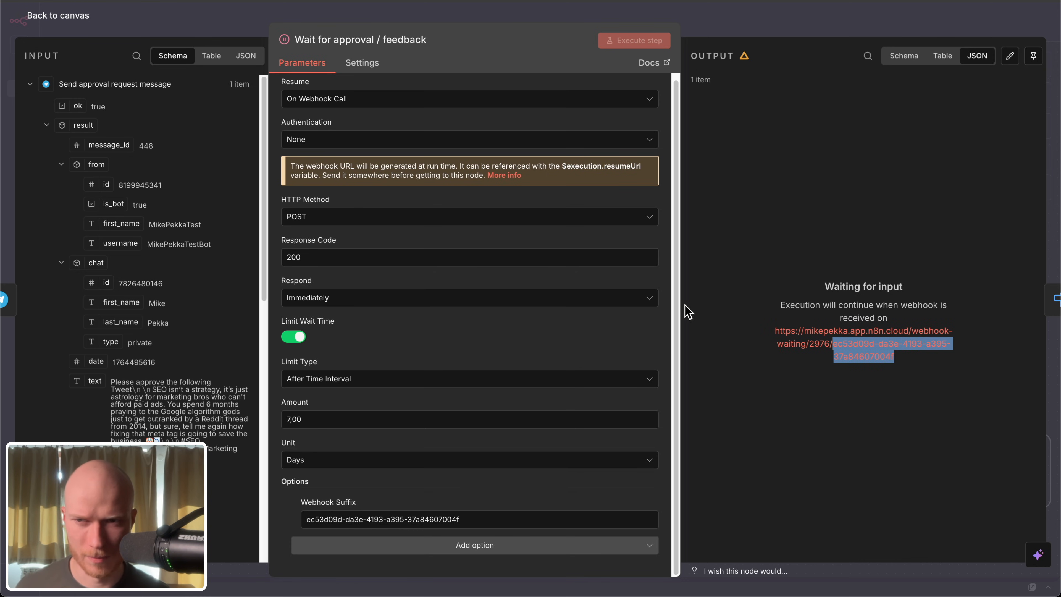
left_click(42, 15)
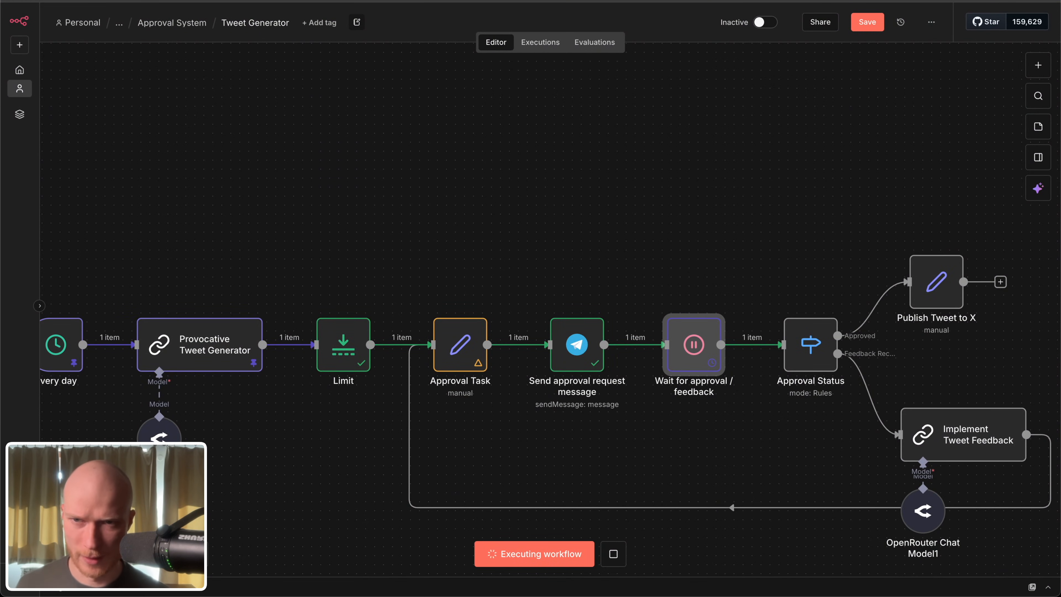
Step: Open the Handle Approval Events workflow and show it in the editor instead of its execution history
left_click(217, 1)
left_click(74, 22)
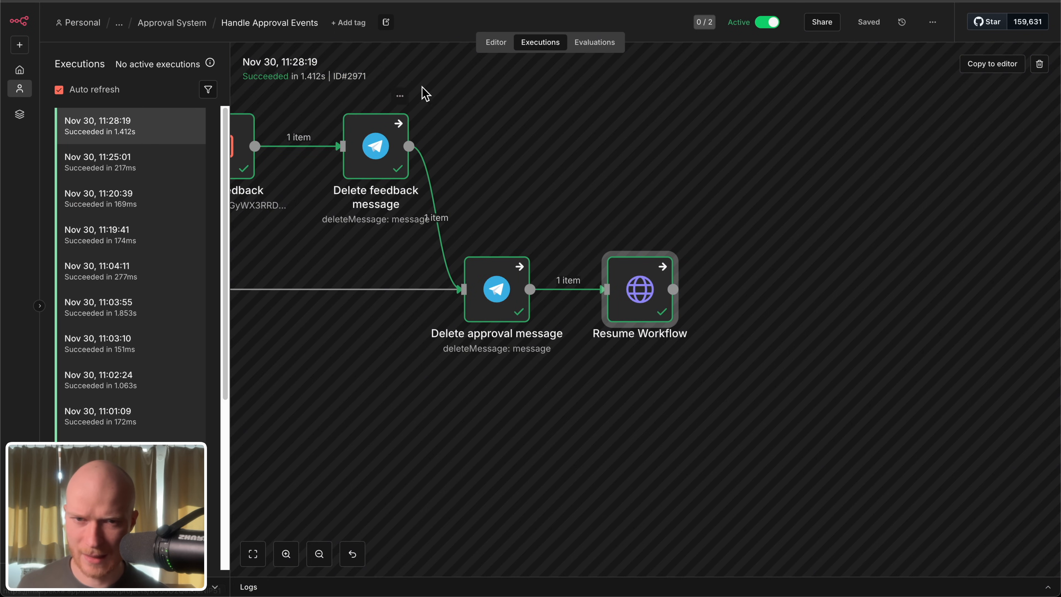
left_click(498, 44)
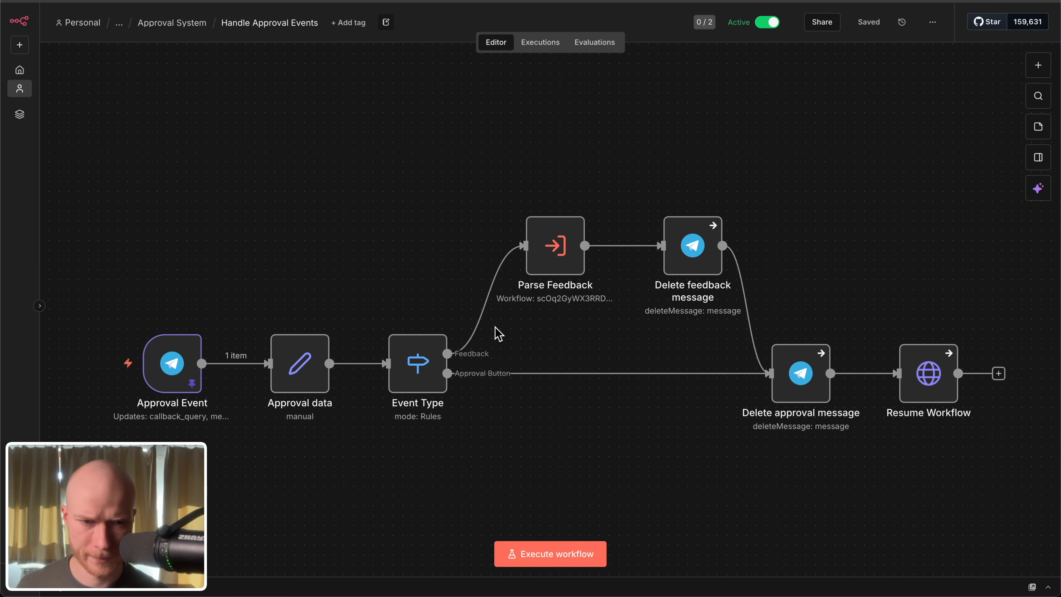
Step: Append a slash and the copied UUID suffix to the Resume Workflow node's URL, return to the canvas and save the workflow
scroll(765, 428, "up", 5)
double_click(713, 301)
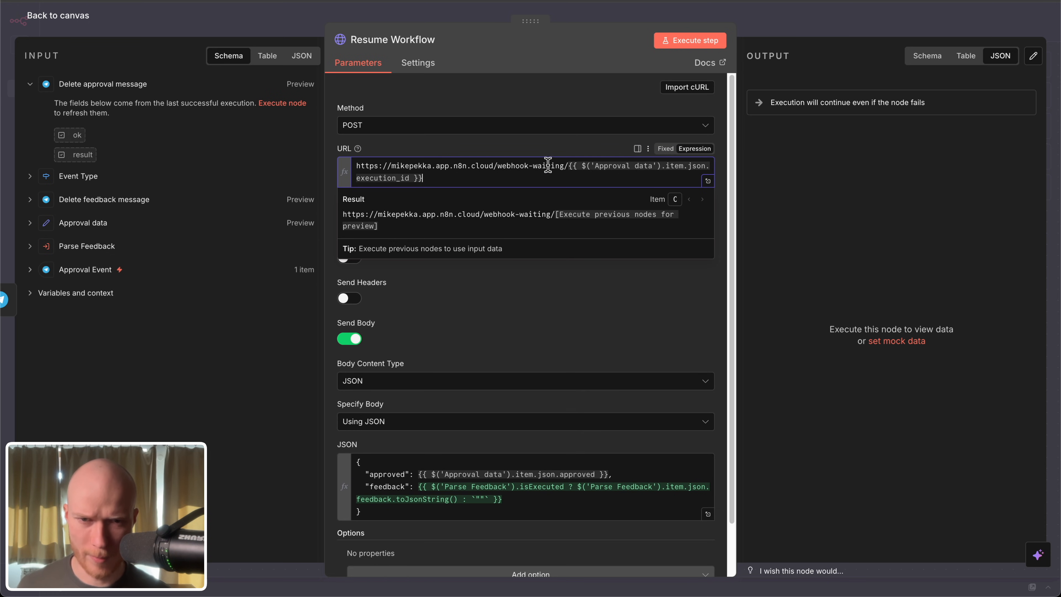
left_click_drag(574, 166, 589, 173)
left_click(448, 179)
key("ctrl+v")
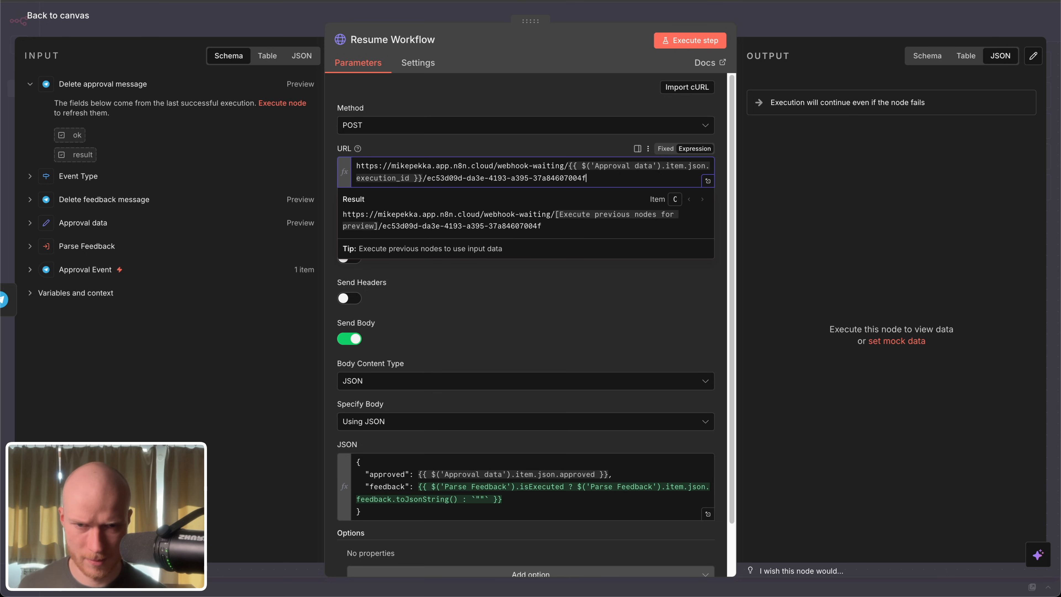
left_click(452, 323)
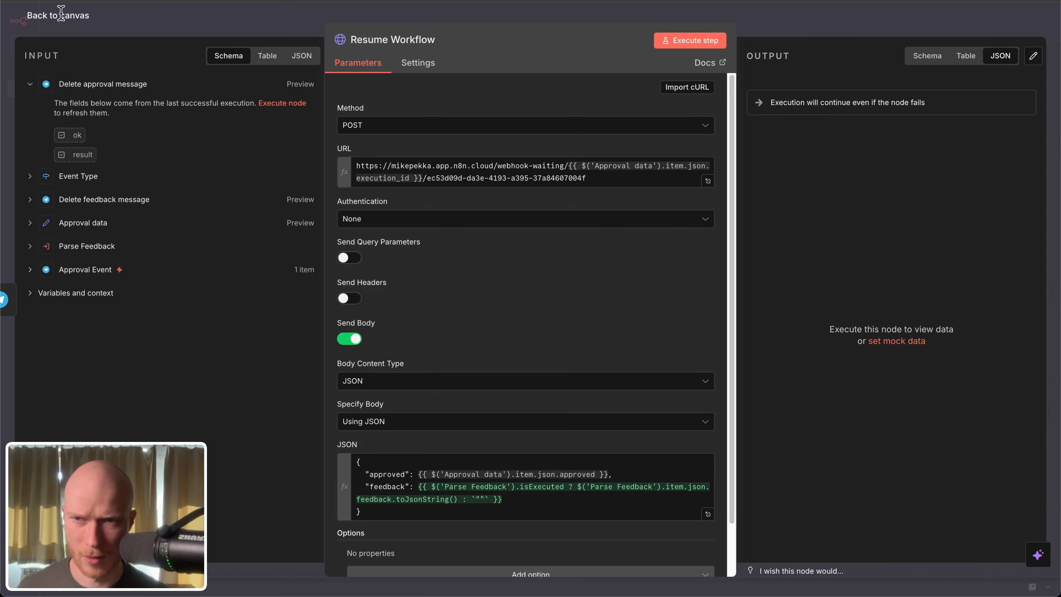
left_click(63, 15)
left_click(430, 456)
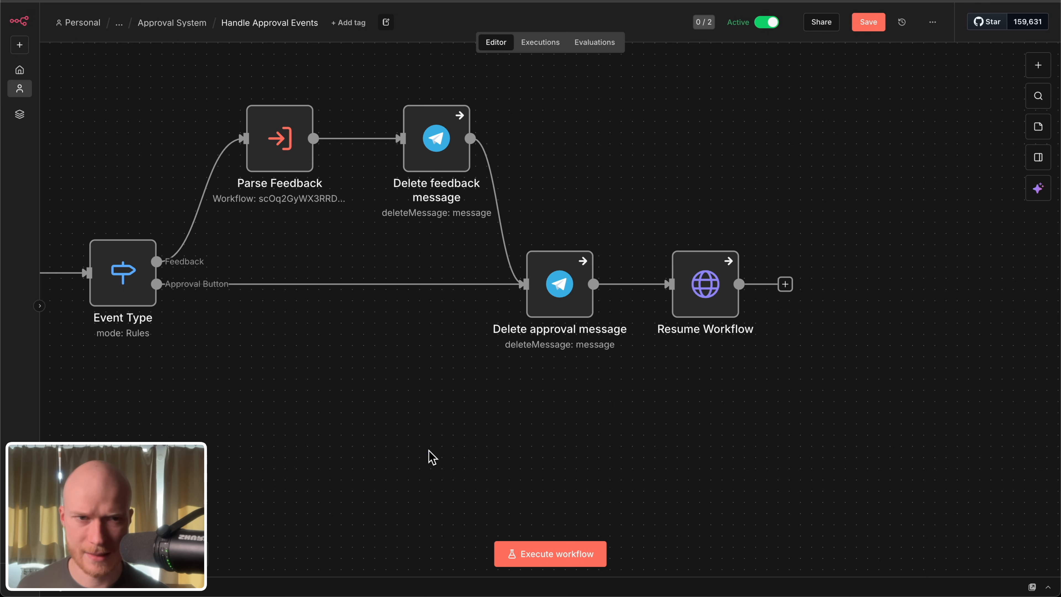
key("ctrl+s")
Step: Switch to Telegram, approve the pending tweet in the bot chat, and go back to the Tweet Generator workflow in n8n
key("ctrl+Tab")
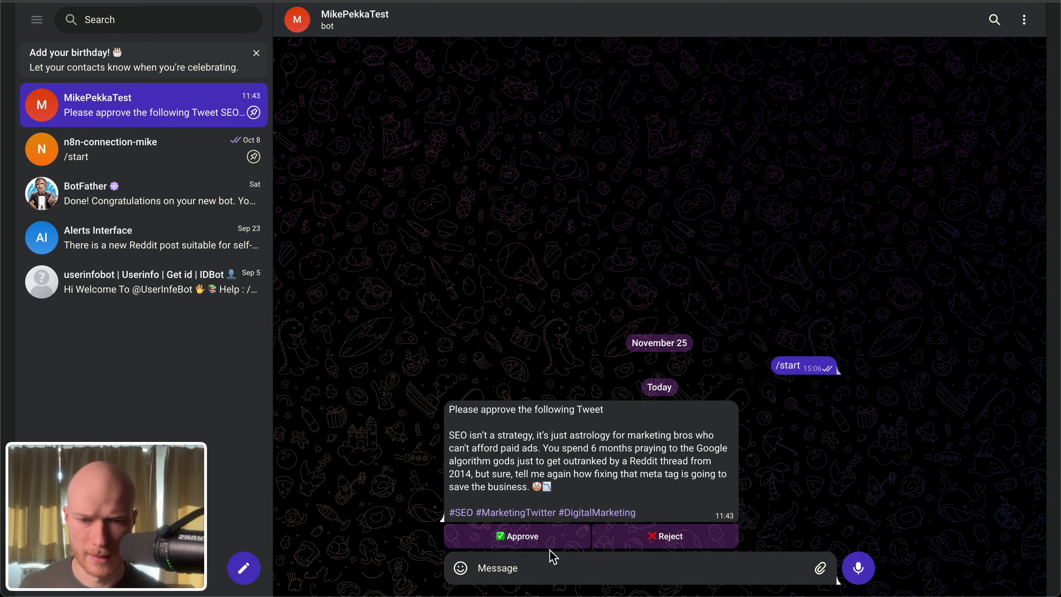
left_click(549, 539)
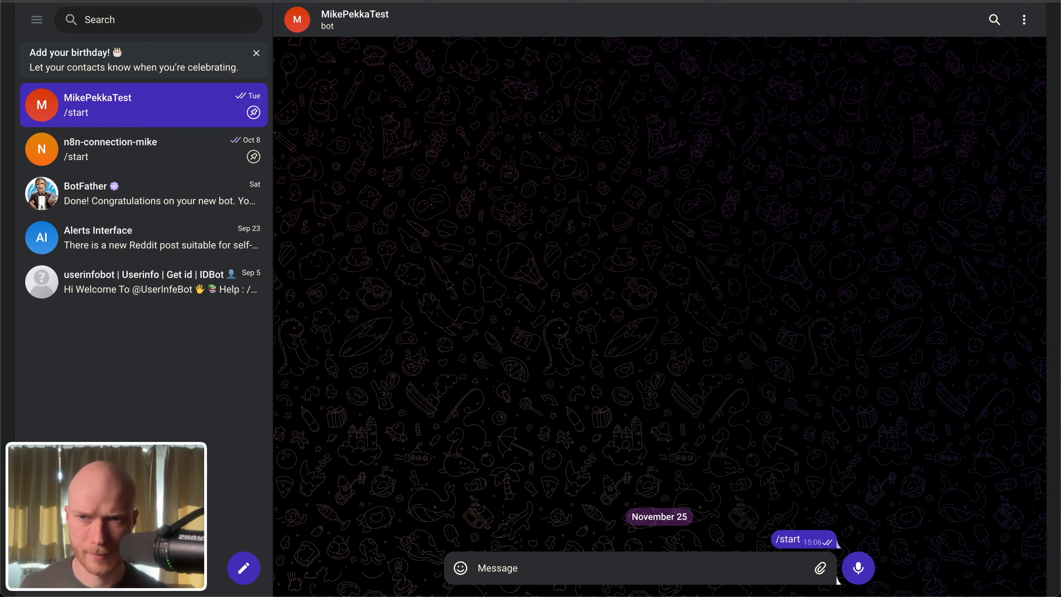
key("ctrl+Tab")
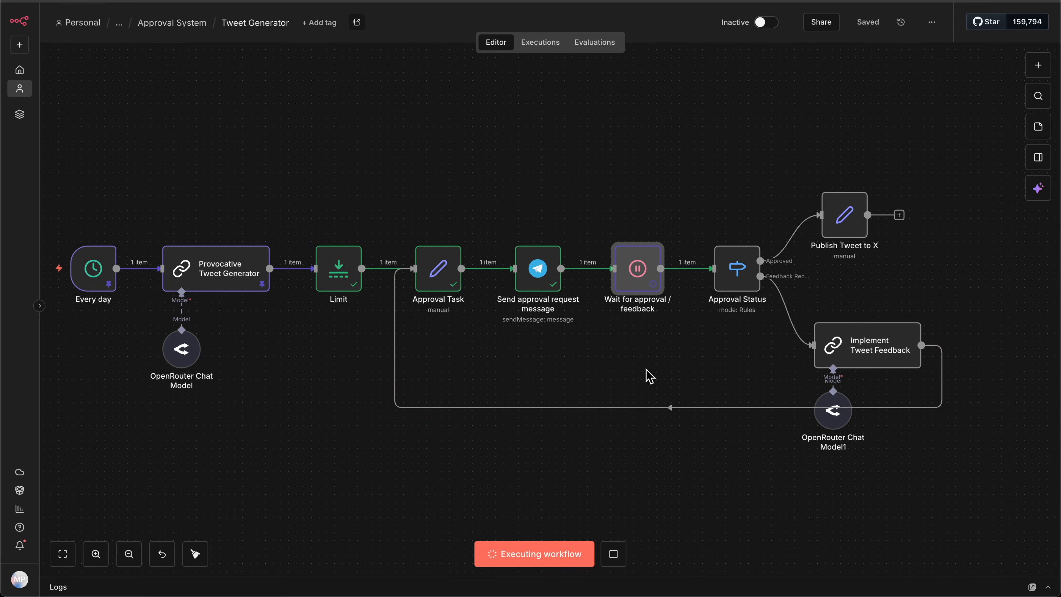
Step: Open the Wait for approval / feedback node and compare its waiting webhook URL with the Webhook Suffix value
left_click_drag(650, 376, 562, 362)
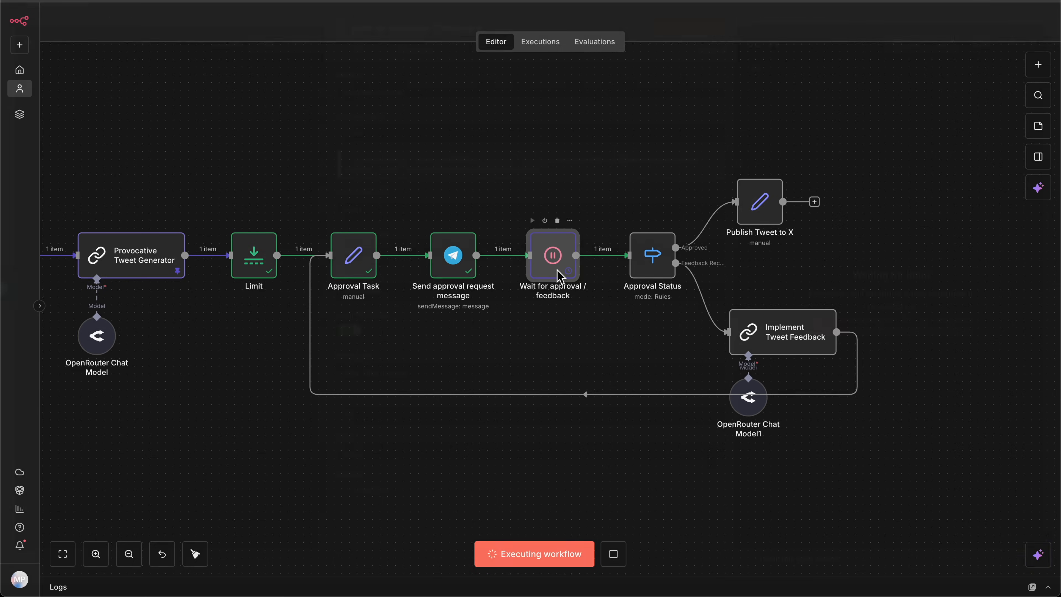
double_click(558, 267)
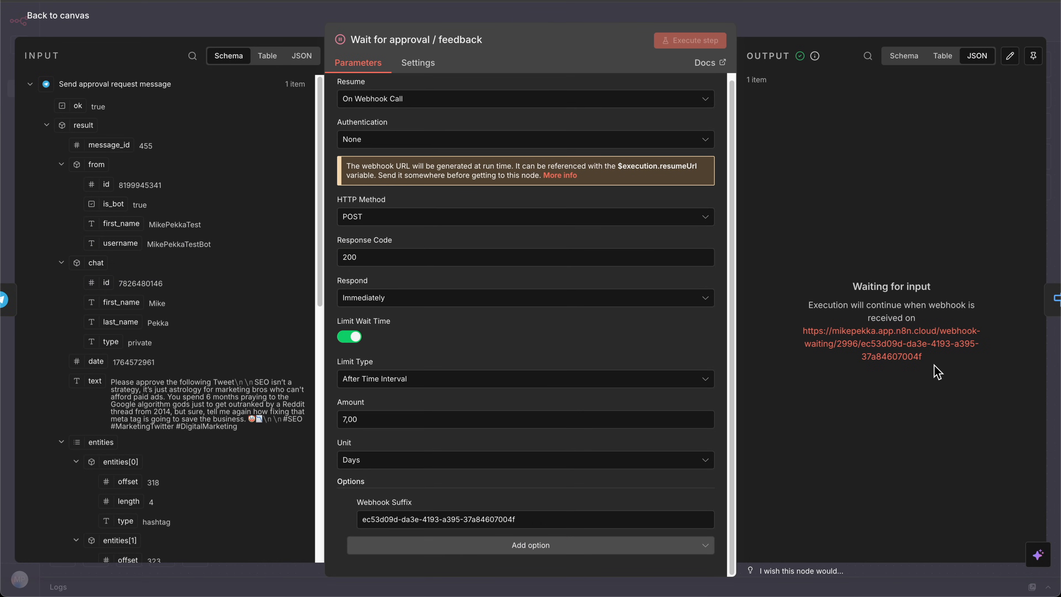
left_click_drag(938, 367, 801, 335)
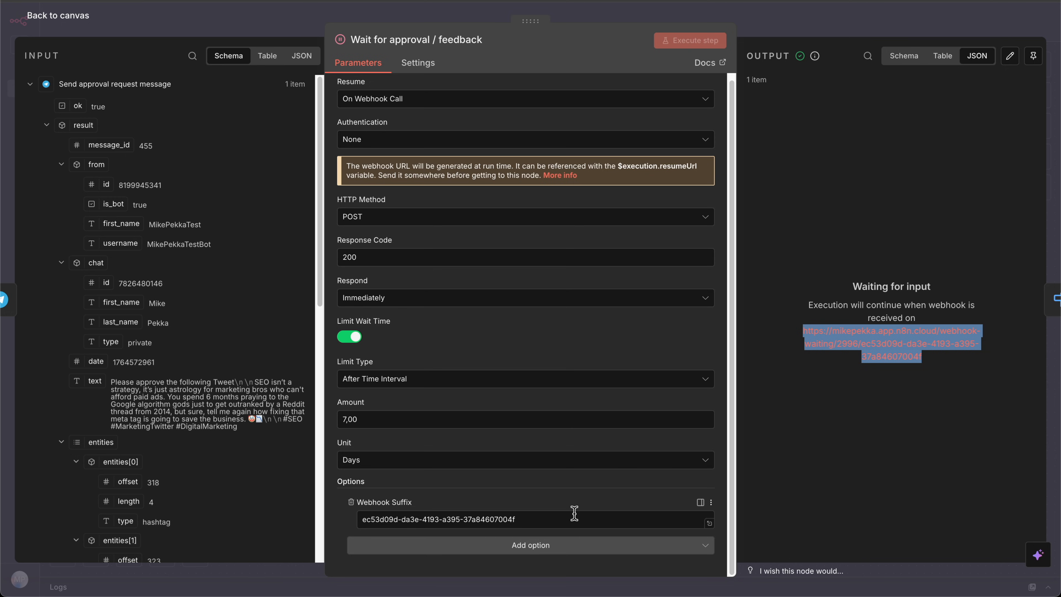
triple_click(568, 519)
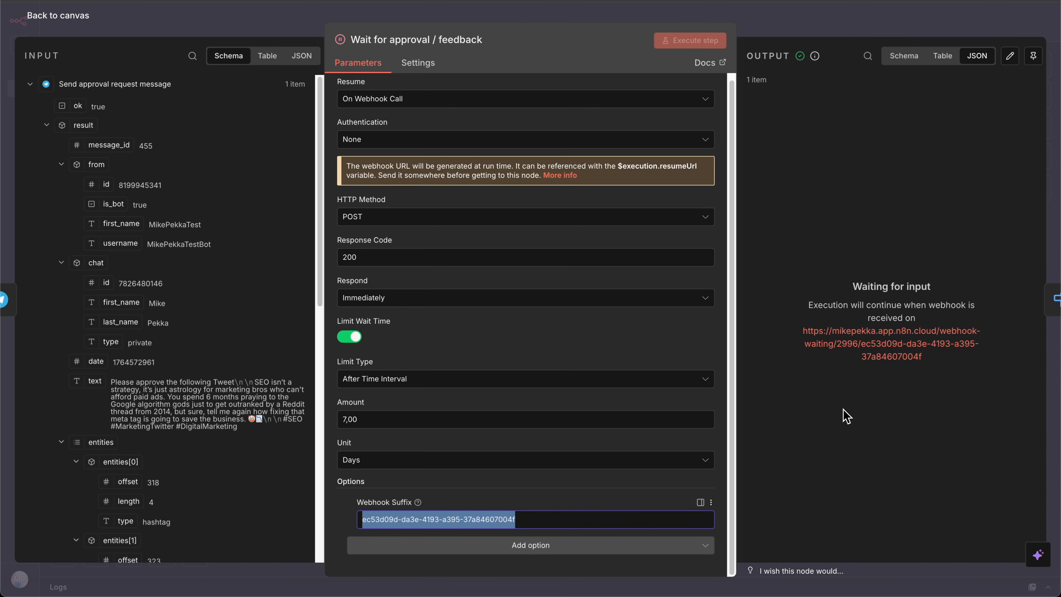
left_click_drag(933, 361, 799, 332)
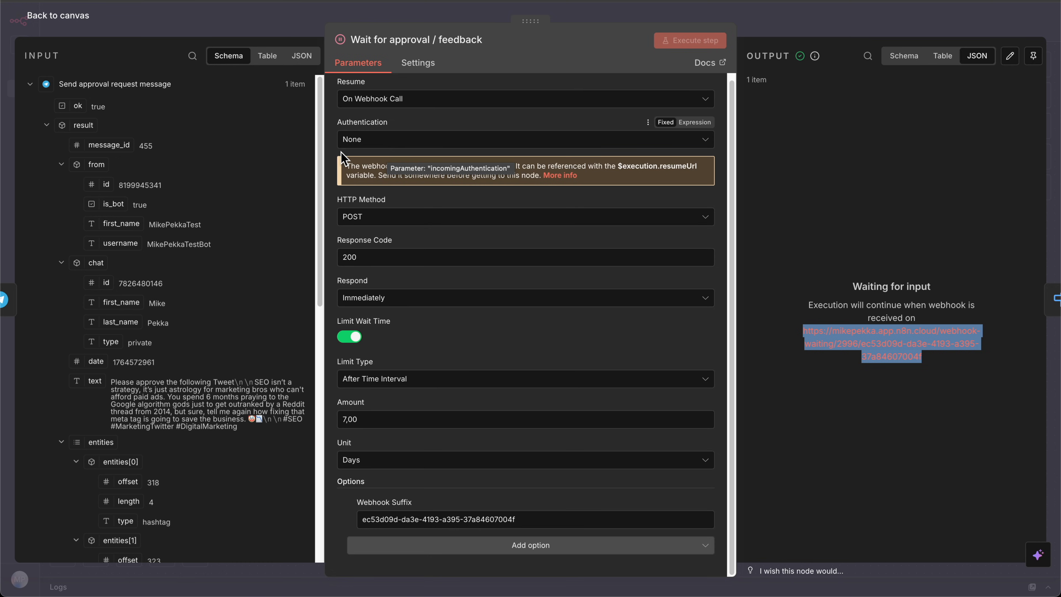
Step: Set the Wait node's Authentication to Header Auth and start creating a new credential for it
left_click(358, 140)
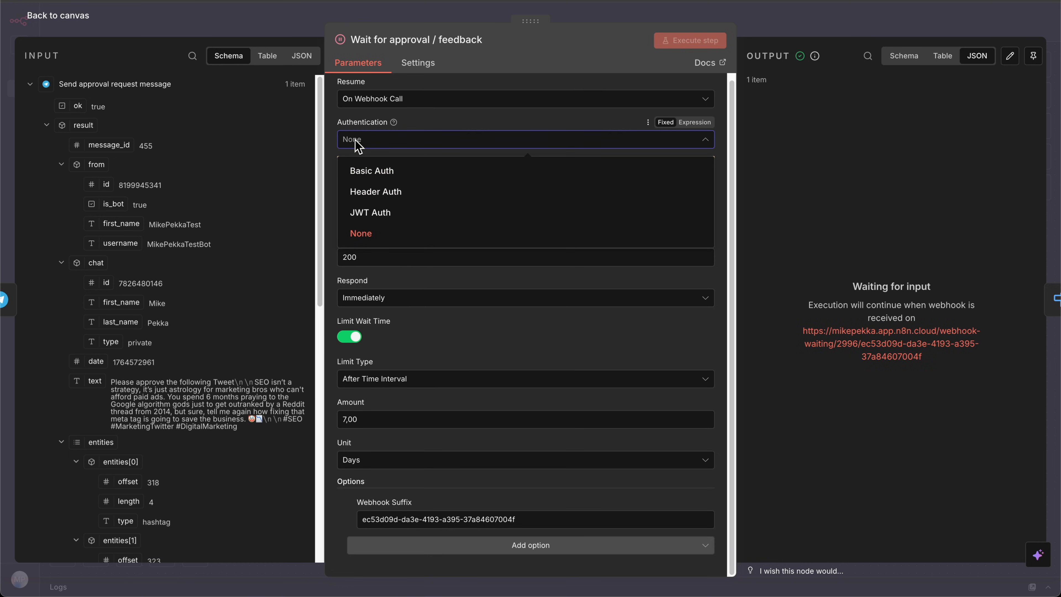
left_click(397, 193)
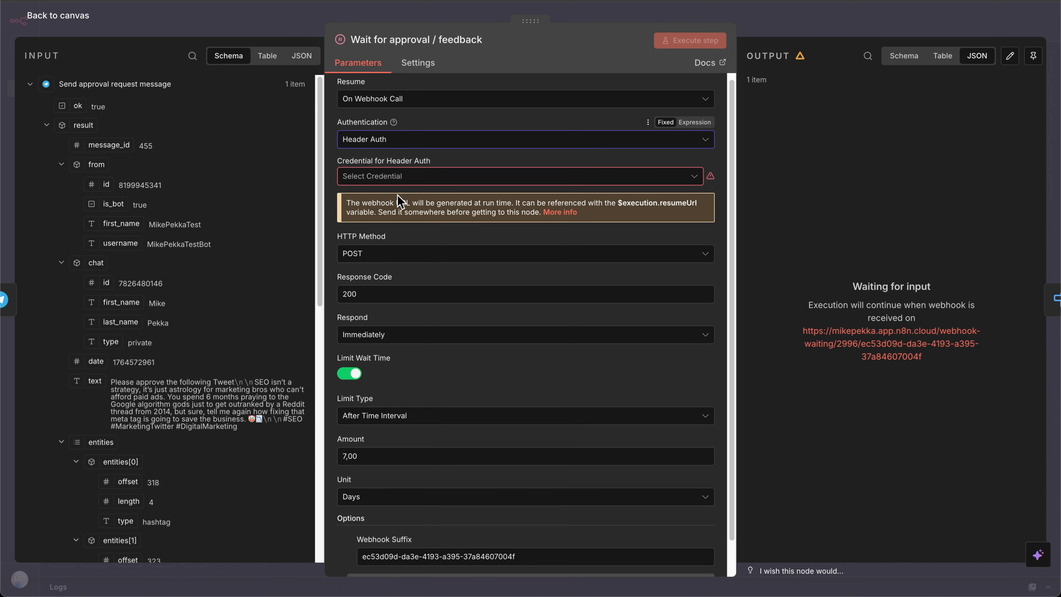
left_click(396, 176)
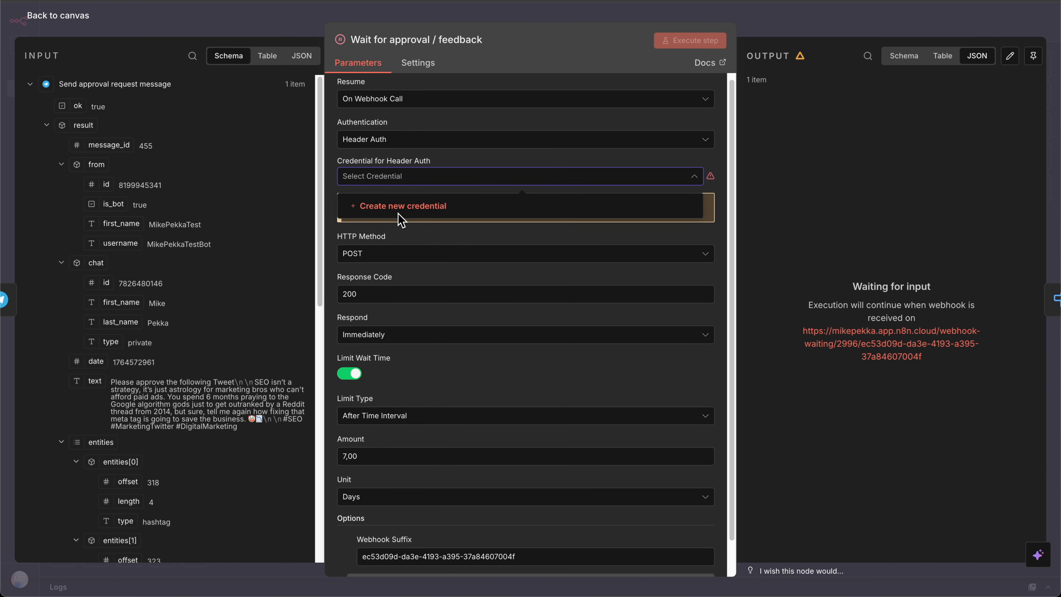
left_click(401, 206)
Step: Name the credential Approval System Auth and set its header name to approval-system
left_click(268, 75)
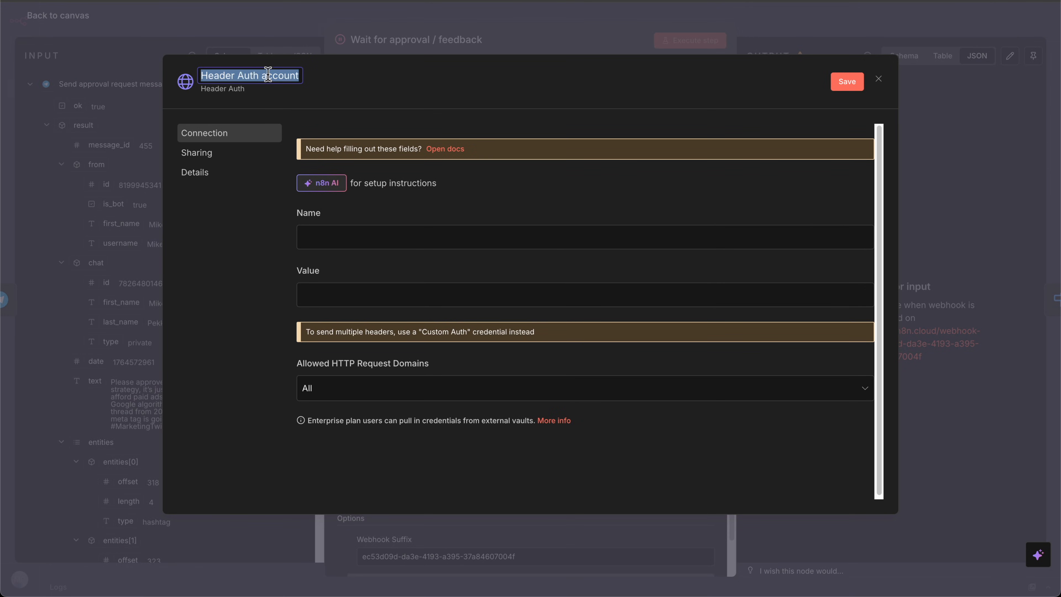
type("Approval ")
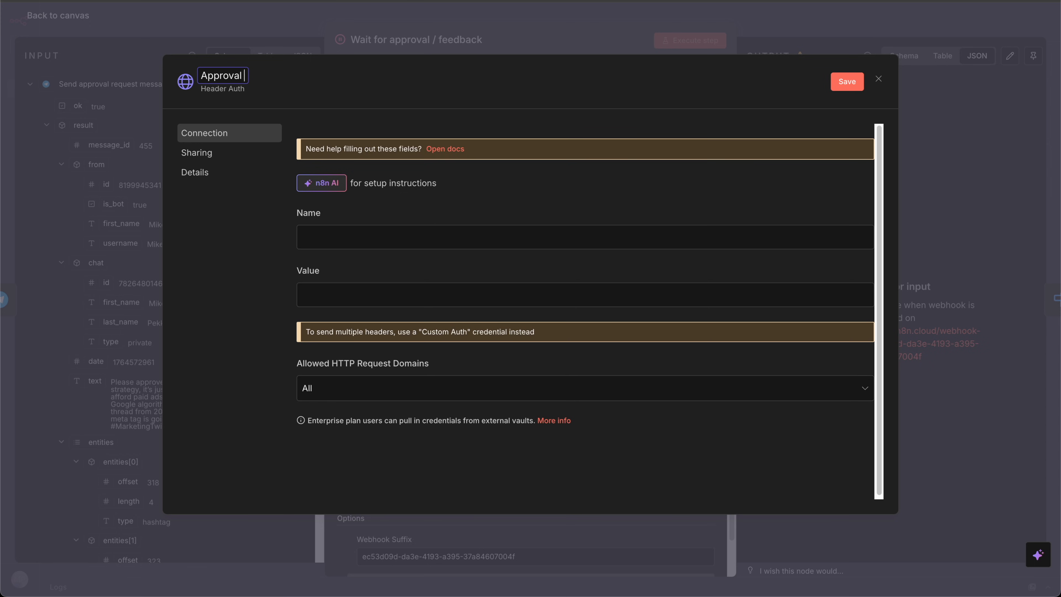
type("System Auth")
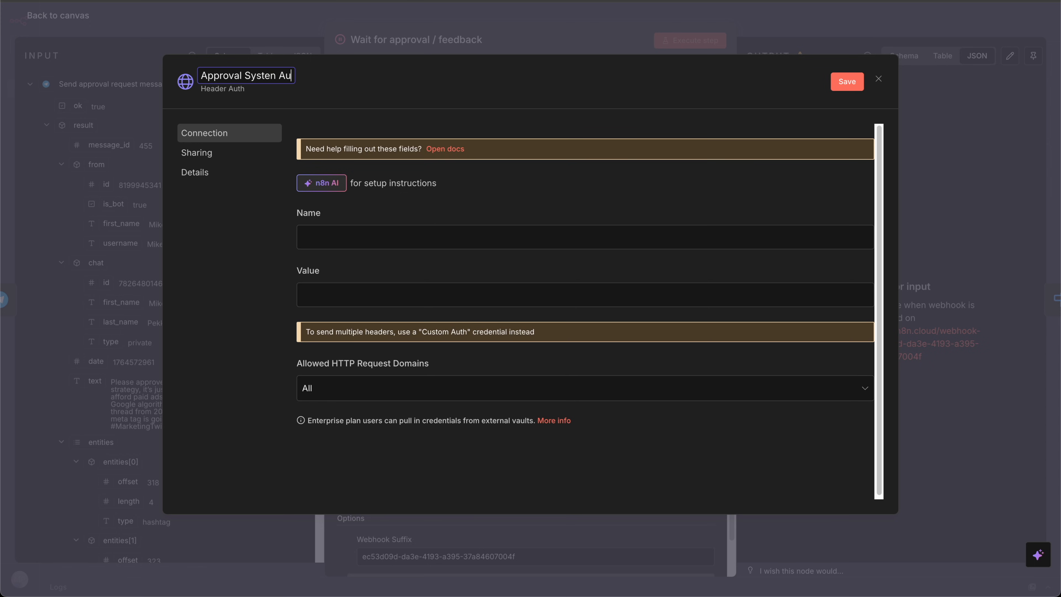
key("Tab")
type("a")
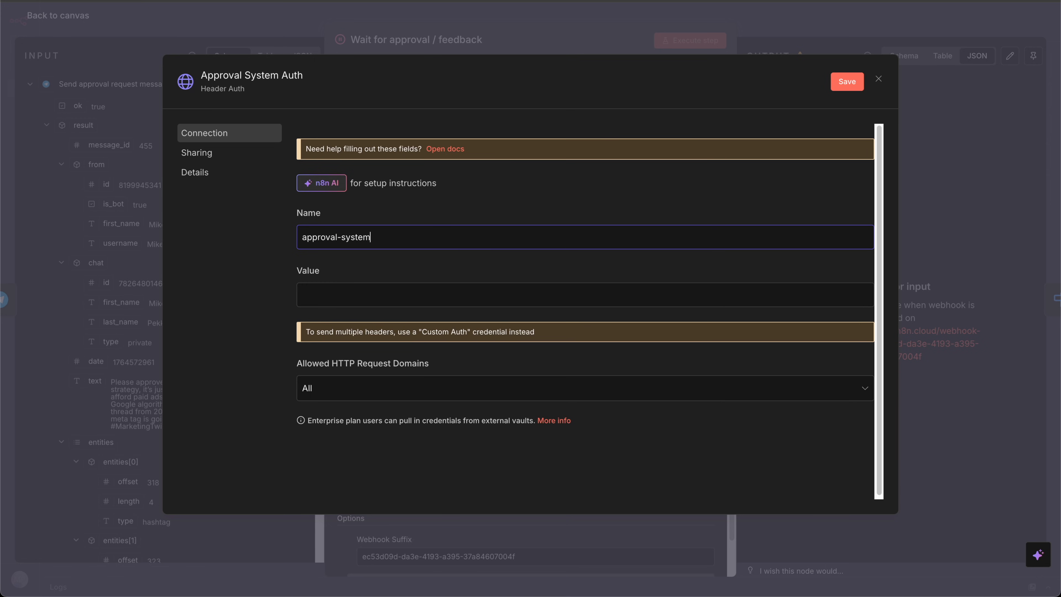
Step: Switch to the Online UUID Generator, generate 20 version 4 UUIDs in bulk, and copy the second-to-last one
left_click(374, 279)
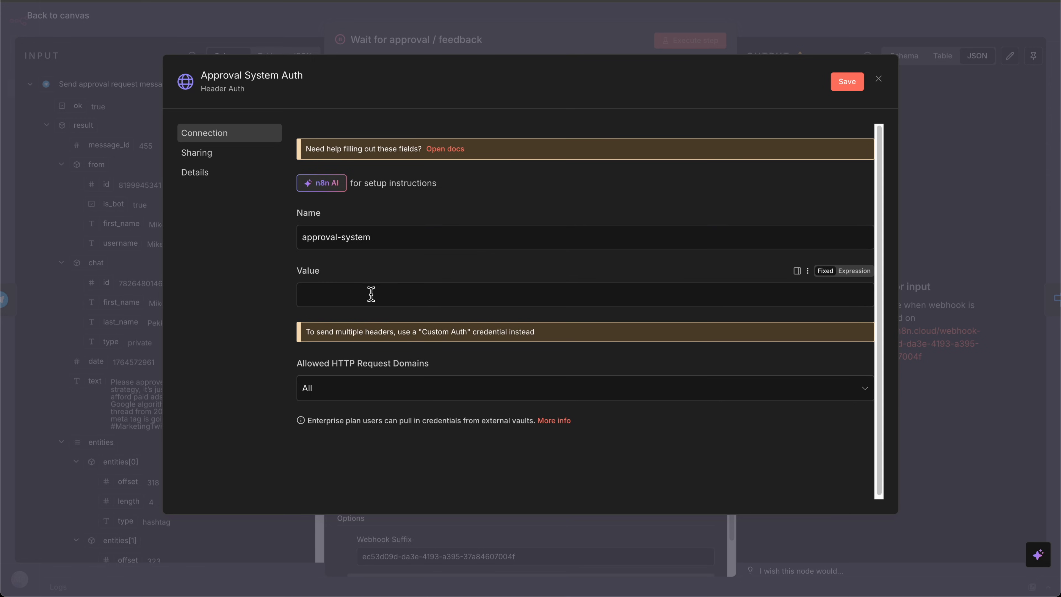
left_click(372, 295)
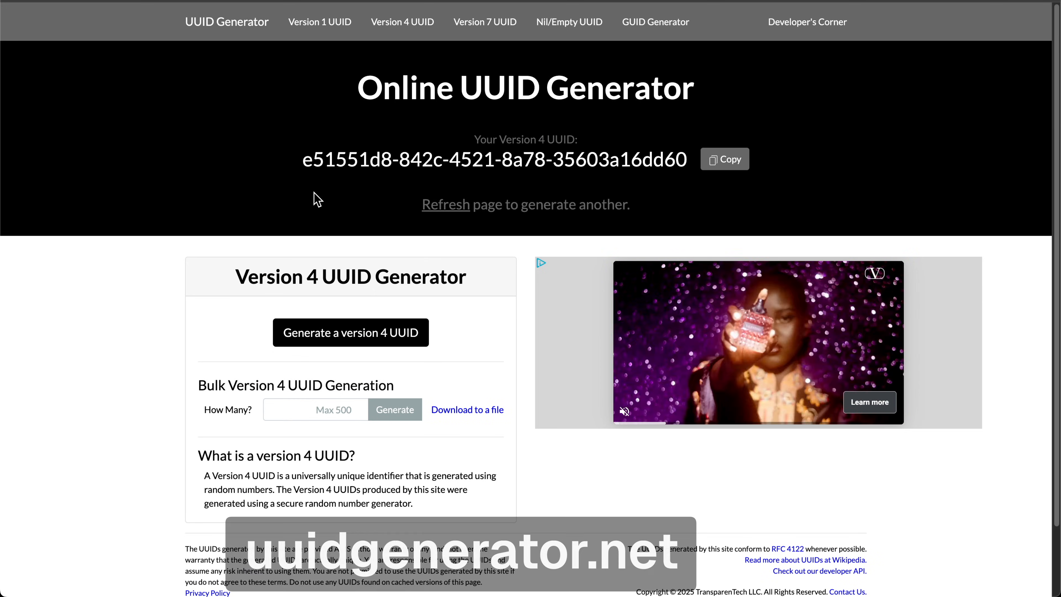
left_click(320, 410)
type("20")
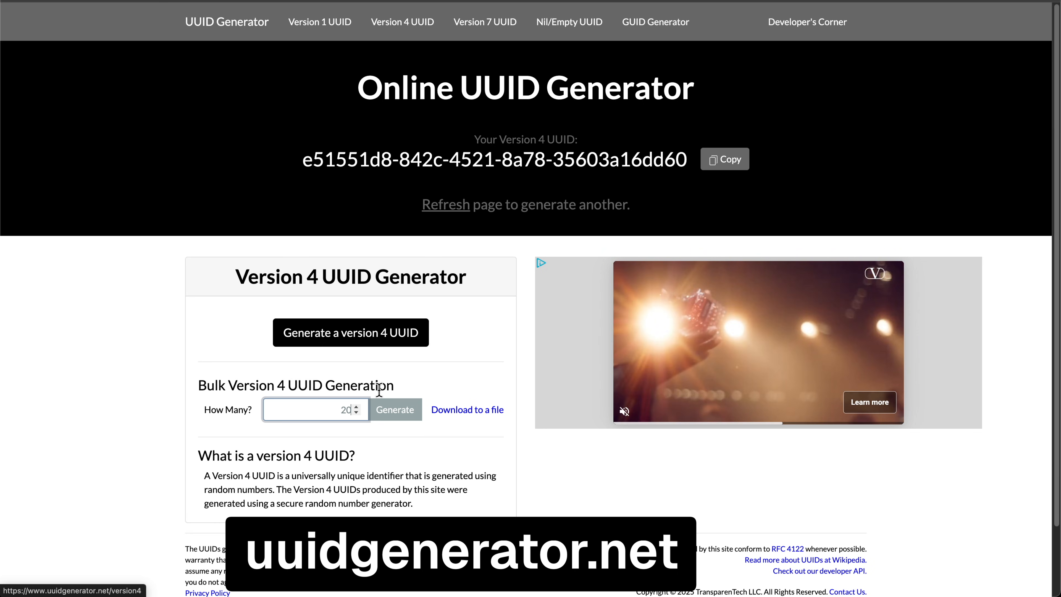
left_click(396, 409)
scroll(423, 355, "down", 8)
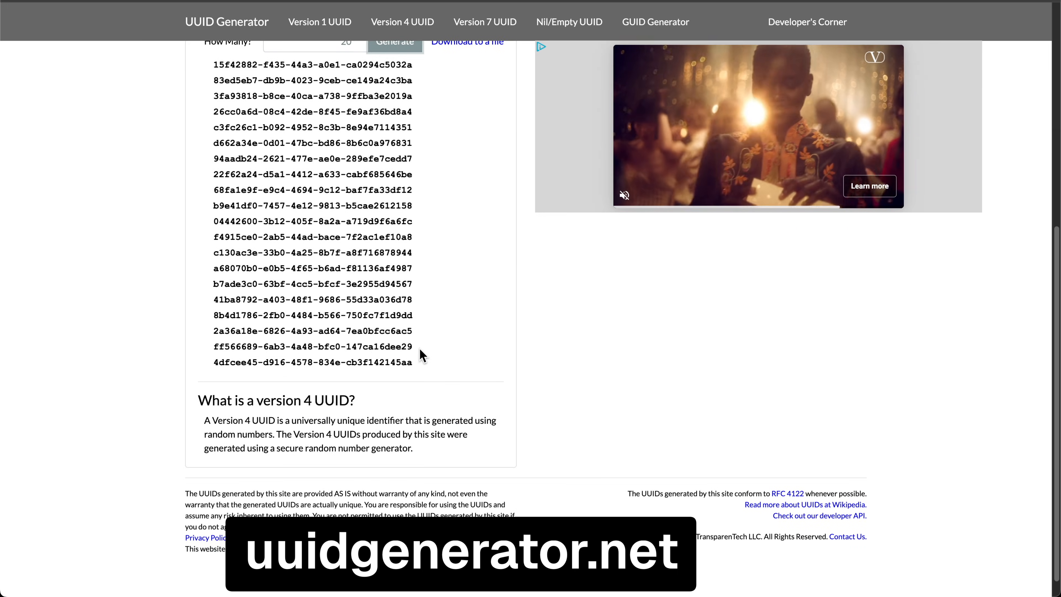
left_click_drag(420, 350, 212, 346)
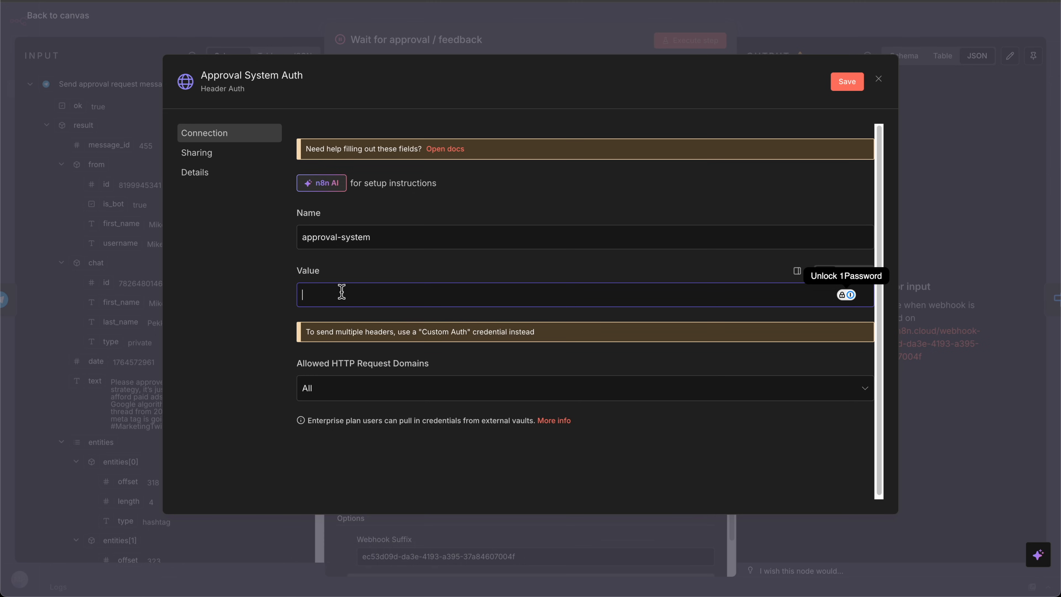
Step: Paste the copied secret into the header credential's Value field, save the credential, and save the Tweet Generator workflow
key("ctrl+v")
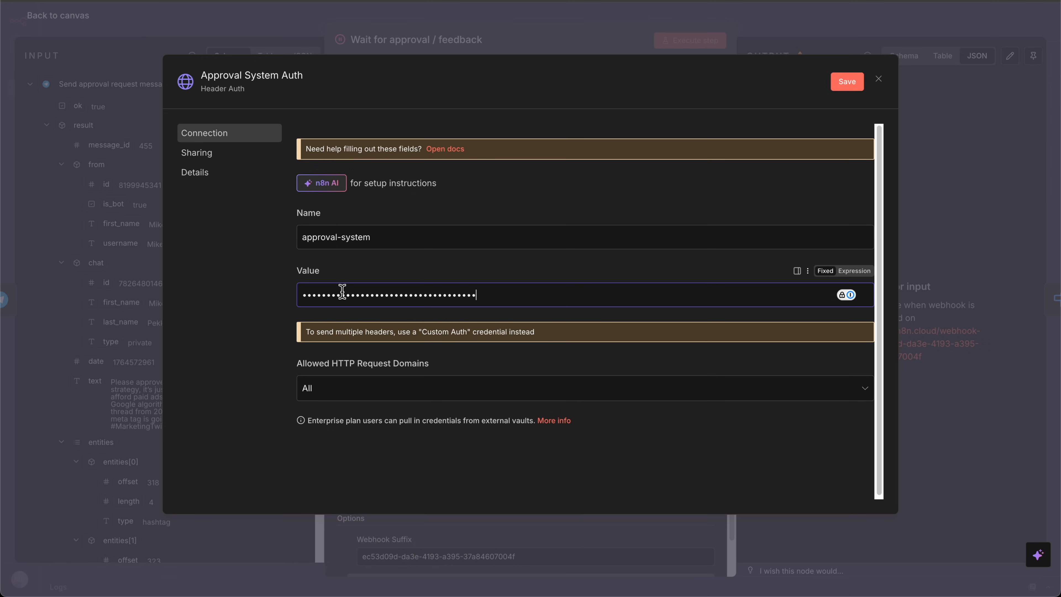
left_click(847, 82)
left_click(880, 79)
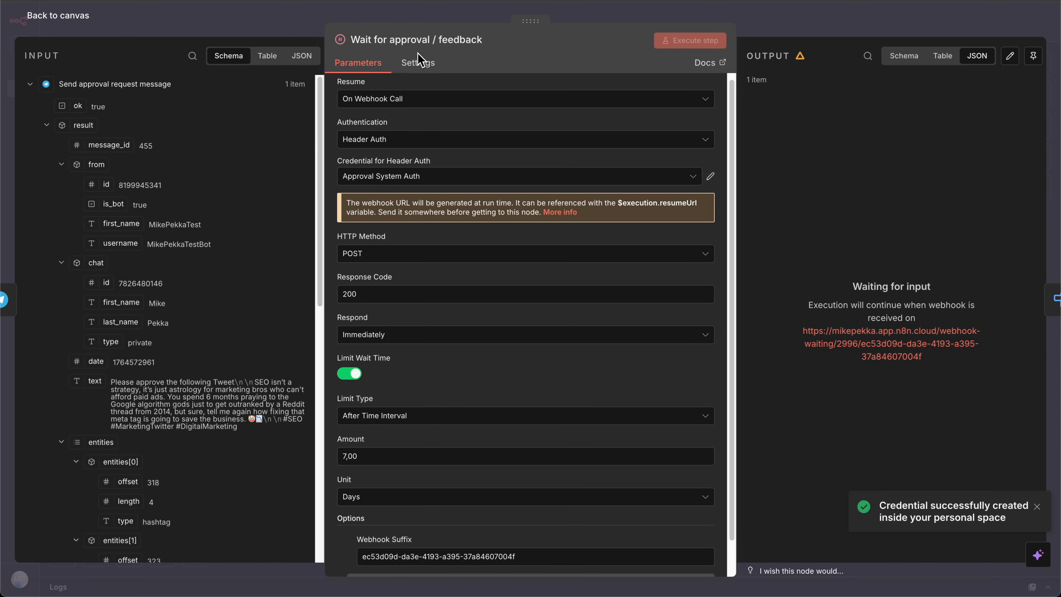
left_click(75, 21)
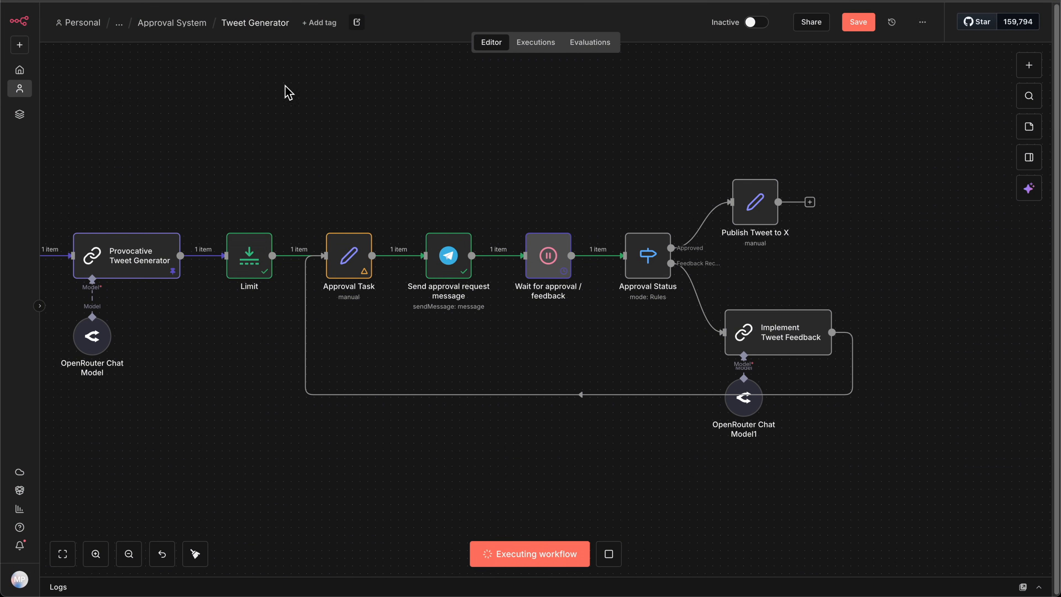
key("ctrl+s")
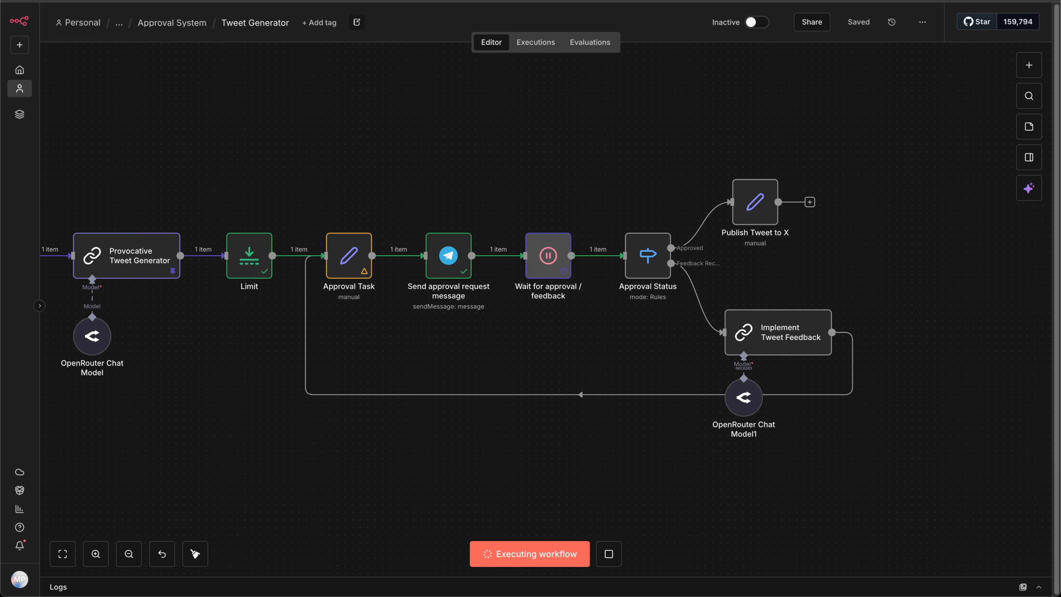
Step: In the Handle Approval Events workflow, set Resume Workflow's Authentication to Generic Credential Type with Header Auth as the generic type
key("ctrl+Tab")
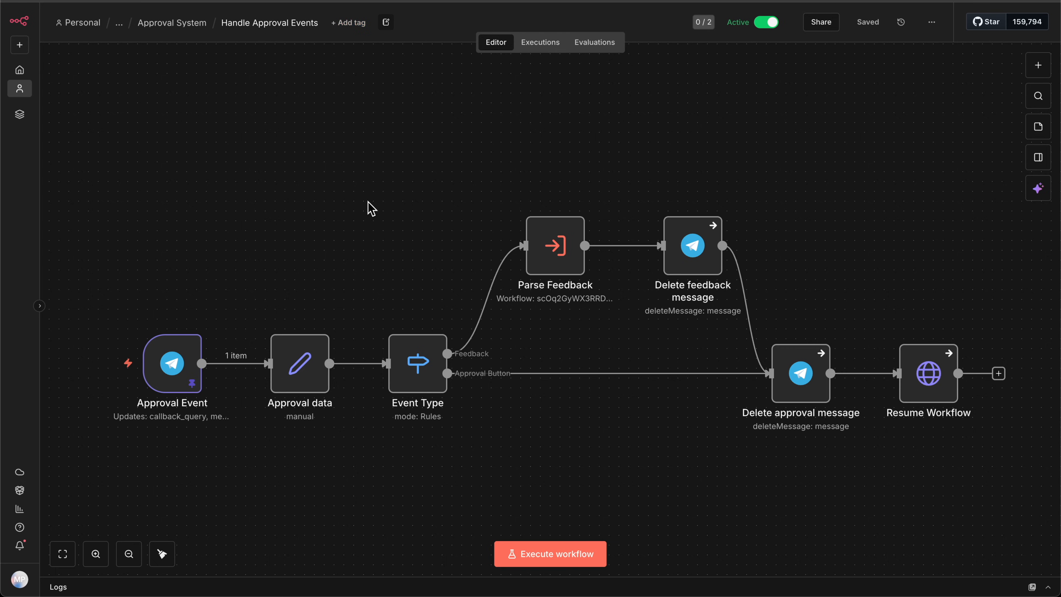
scroll(499, 395, "right", 9)
scroll(500, 396, "down", 2)
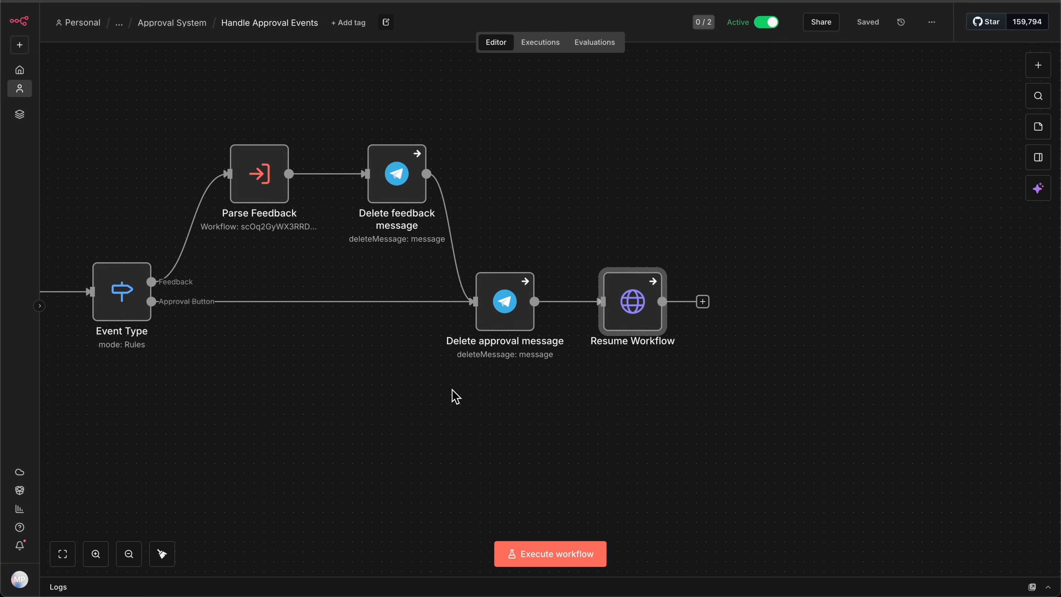
double_click(562, 330)
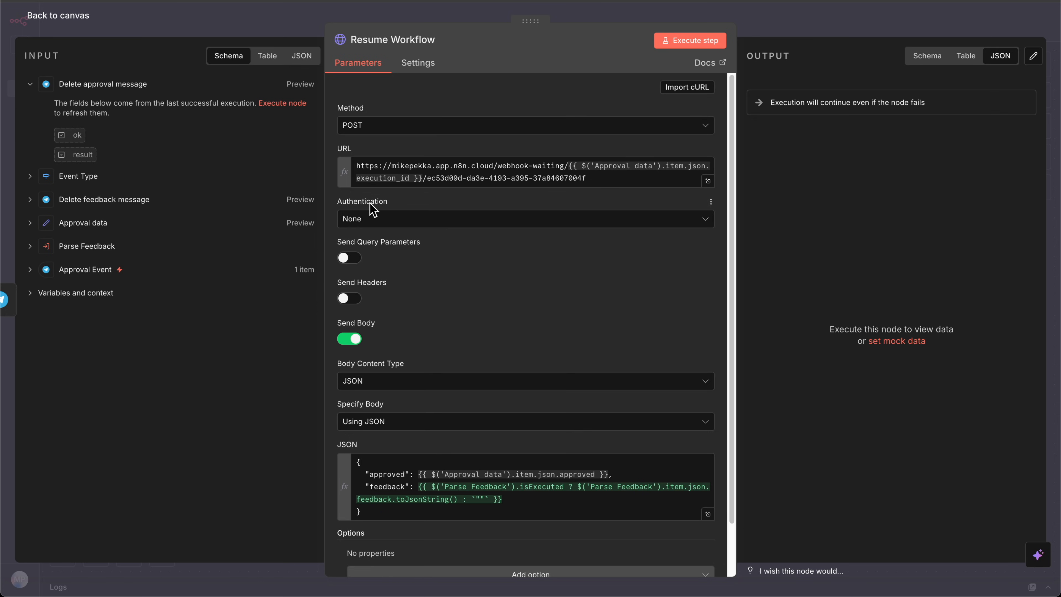
left_click(374, 219)
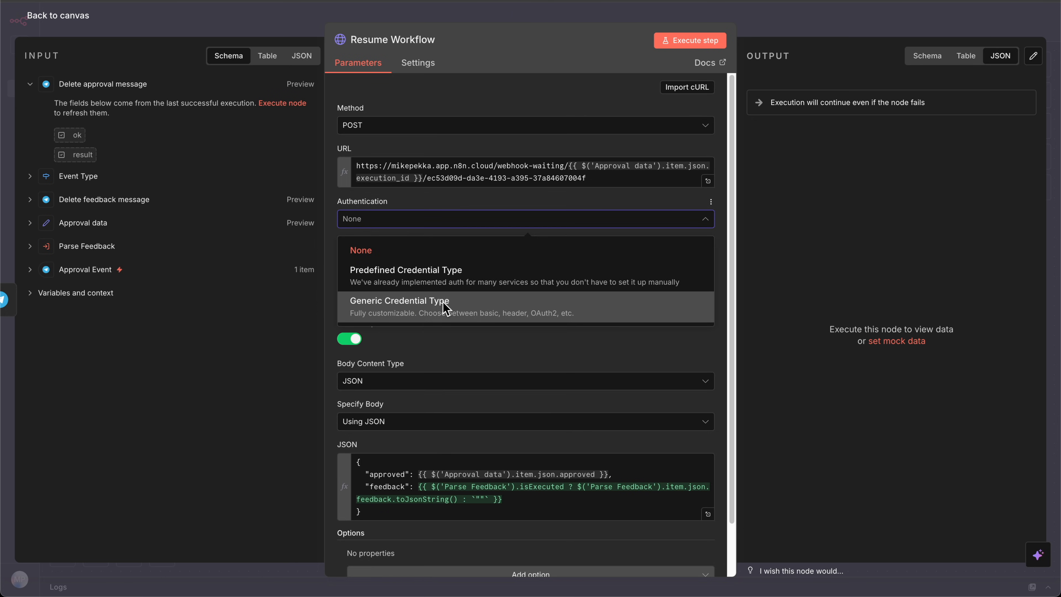
left_click(447, 308)
left_click(422, 265)
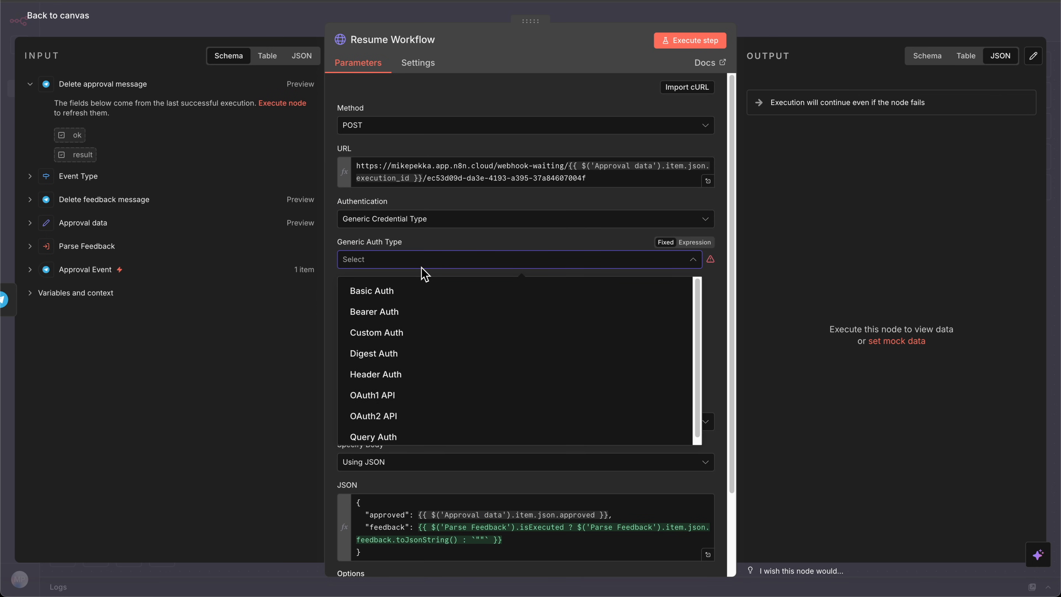
left_click(415, 373)
Step: Reload the workflow editor, assign the Approval System Auth credential to the Resume Workflow node, and save the workflow
left_click(408, 298)
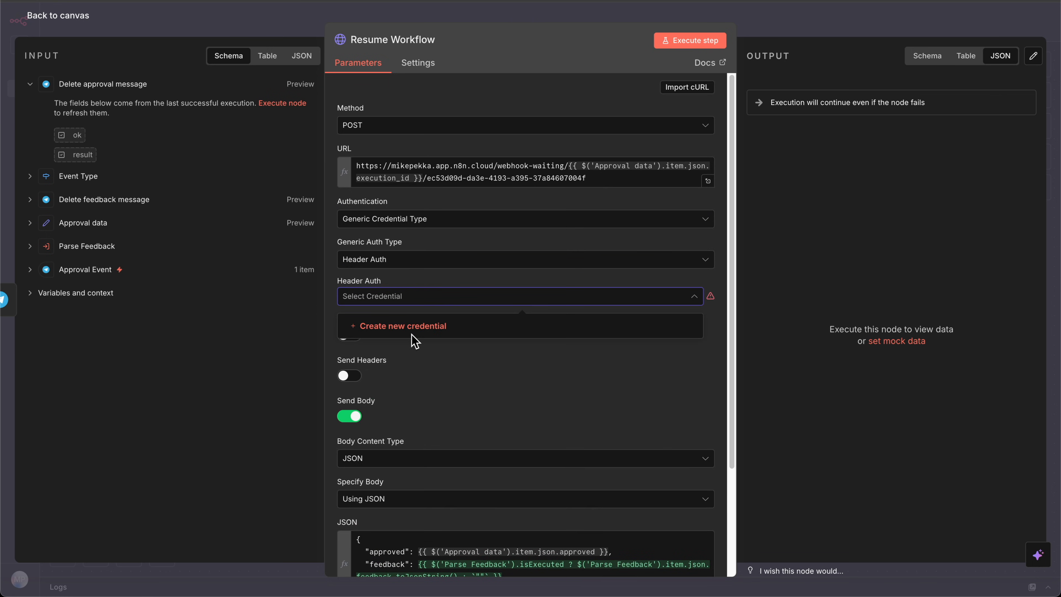
left_click(60, 16)
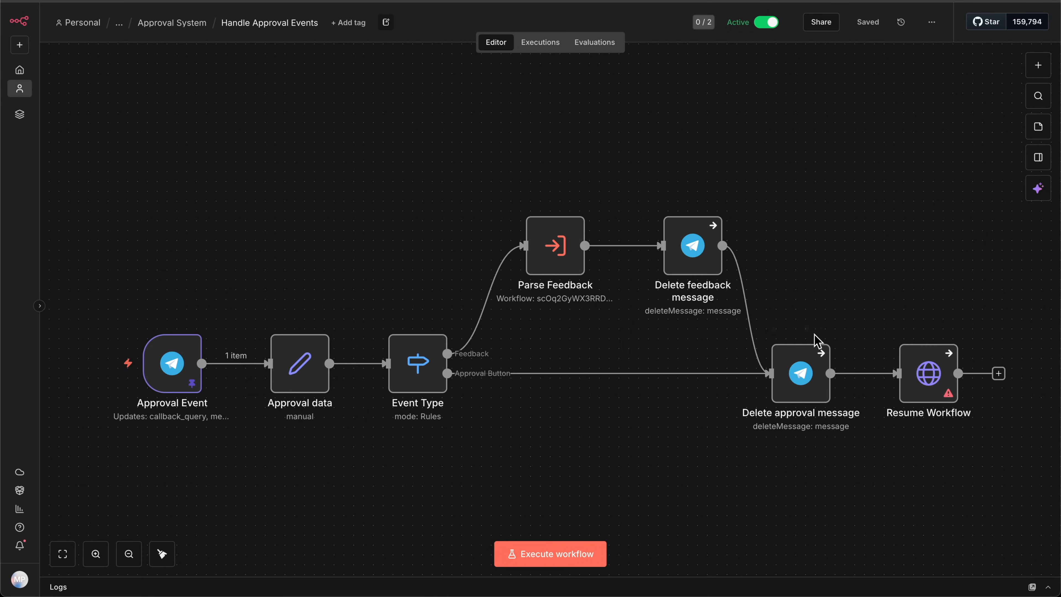
scroll(812, 339, "right", 5)
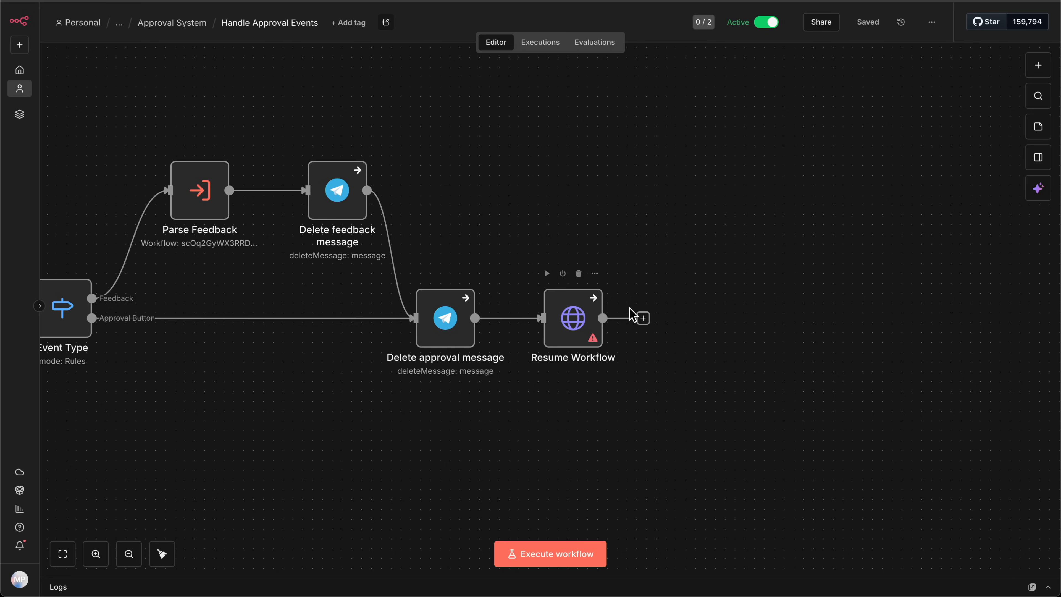
double_click(564, 330)
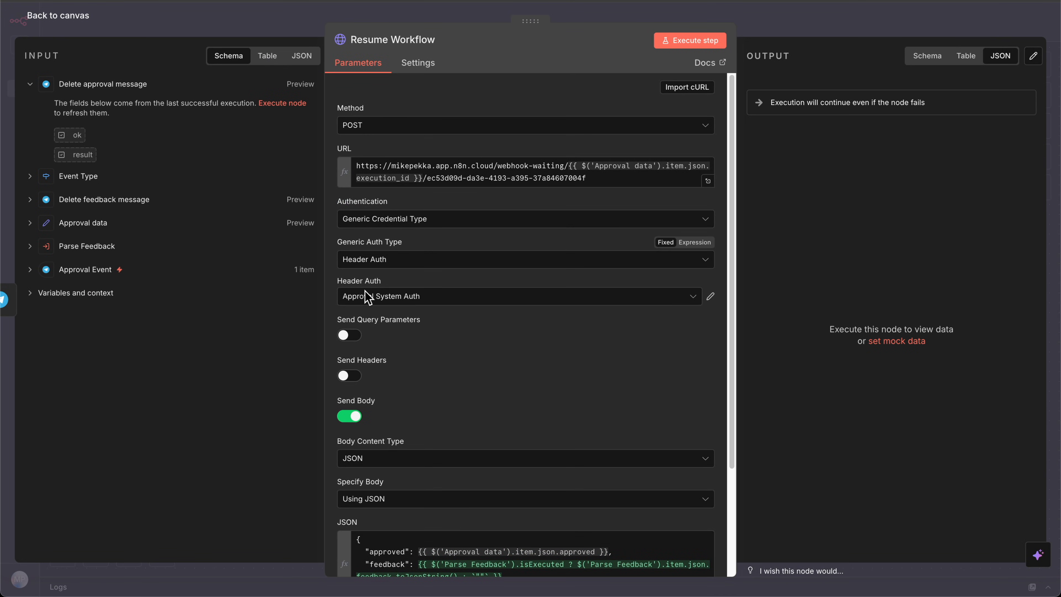
left_click(367, 297)
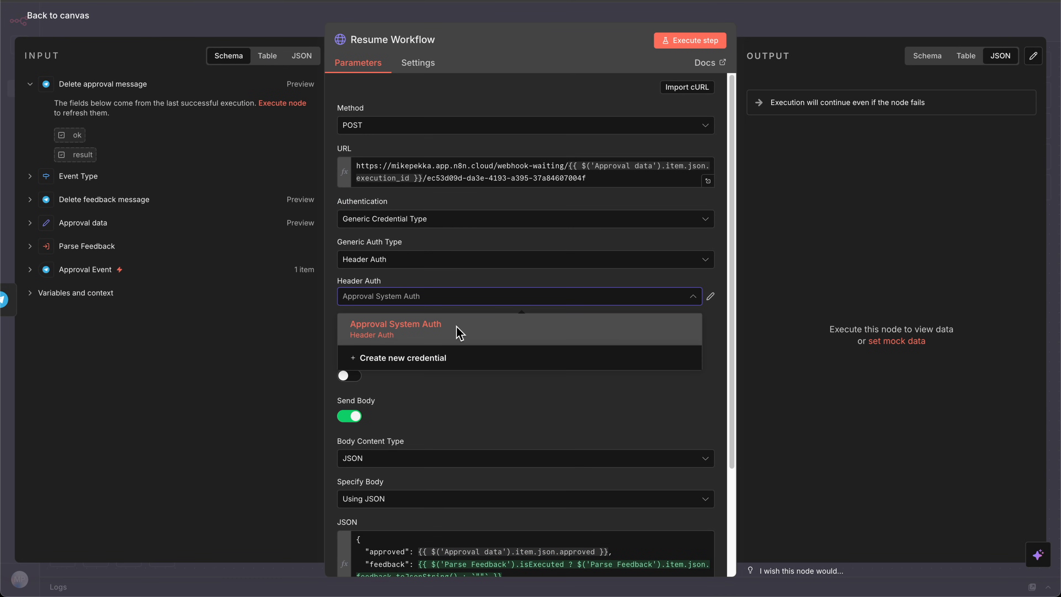
left_click(427, 279)
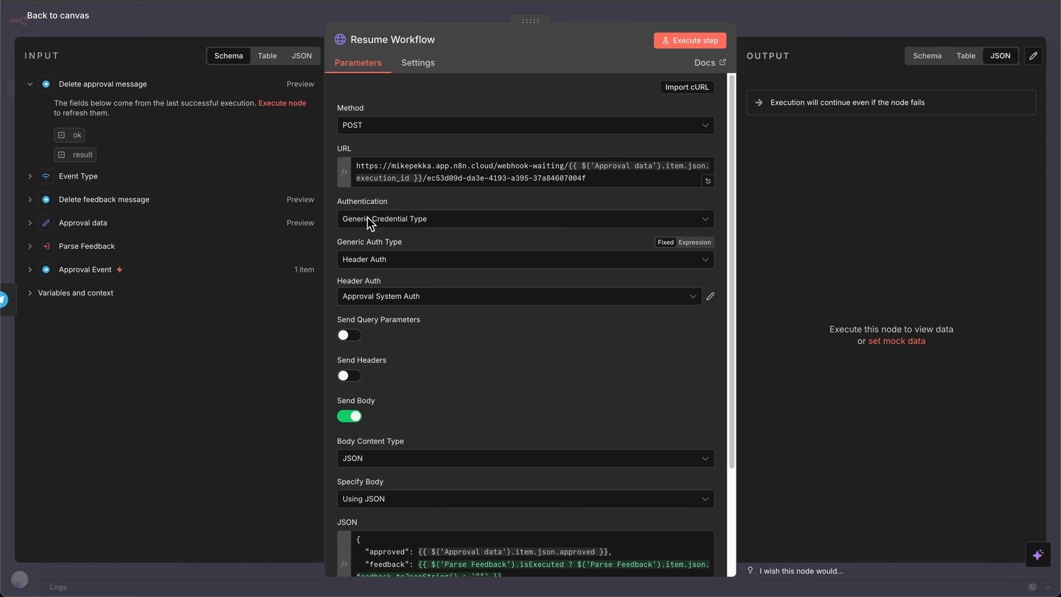
left_click(52, 19)
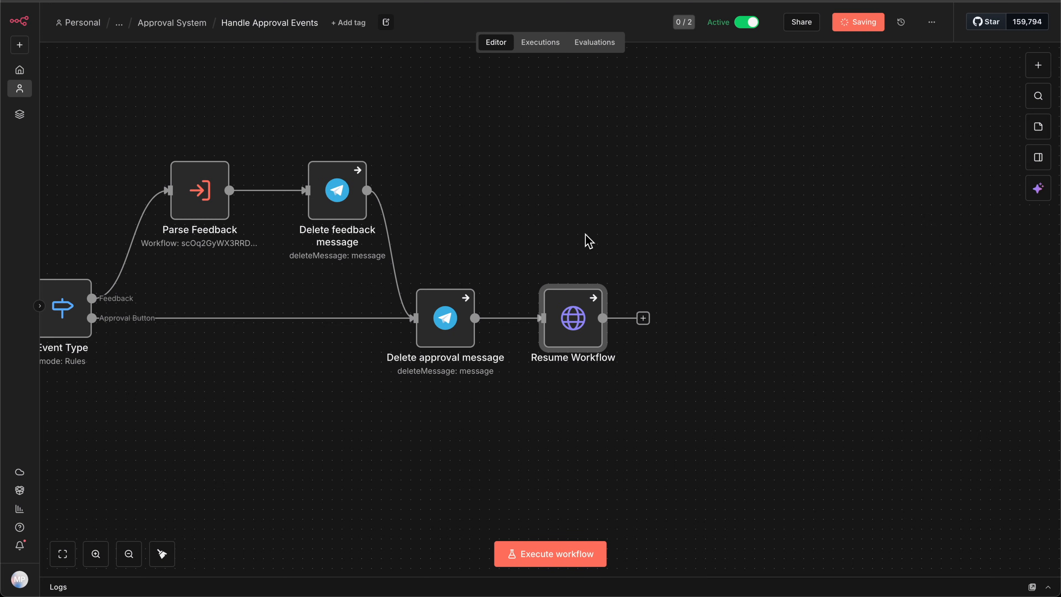
key("ctrl+s")
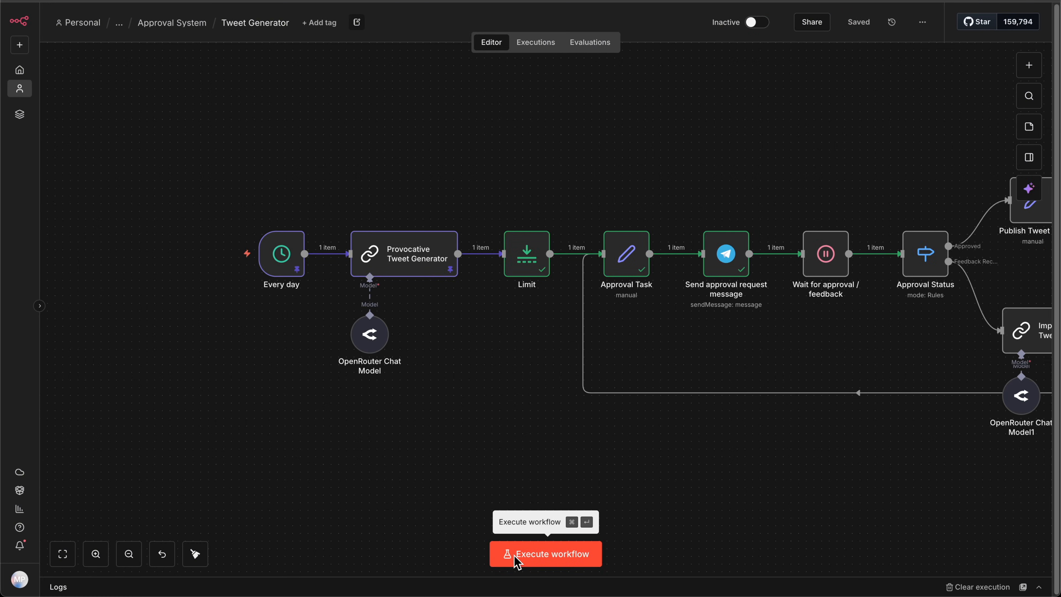
Step: Execute the Tweet Generator workflow to test the authenticated approval flow
left_click(518, 562)
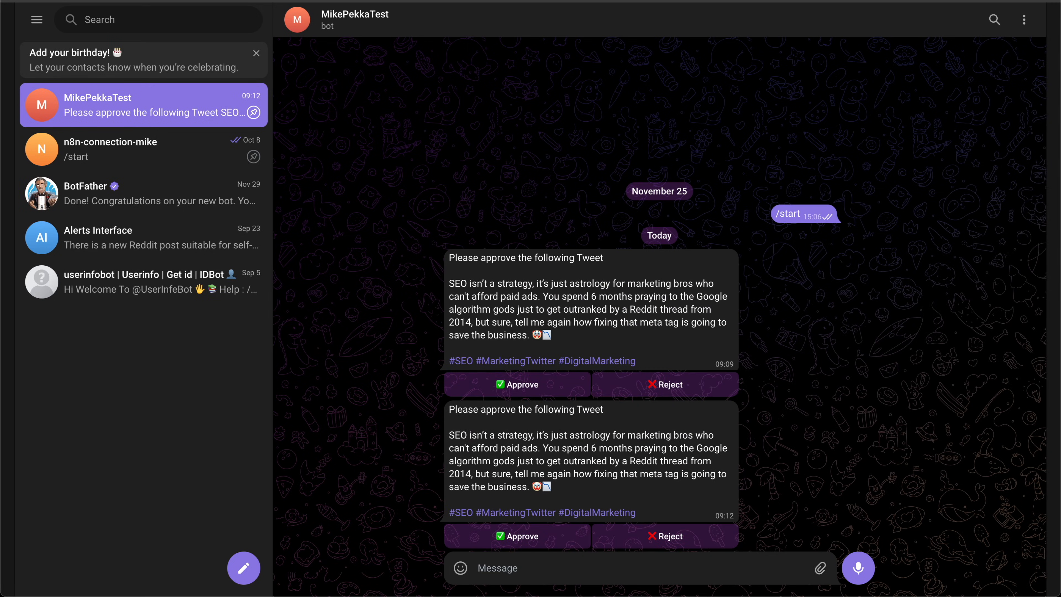
left_click(545, 537)
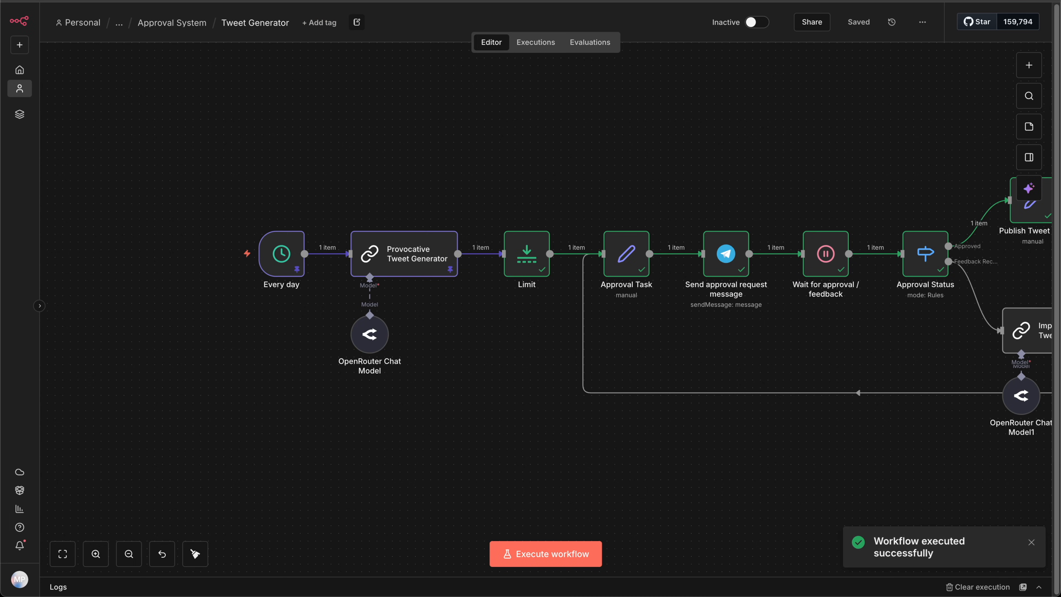
left_click_drag(641, 436, 203, 462)
double_click(373, 292)
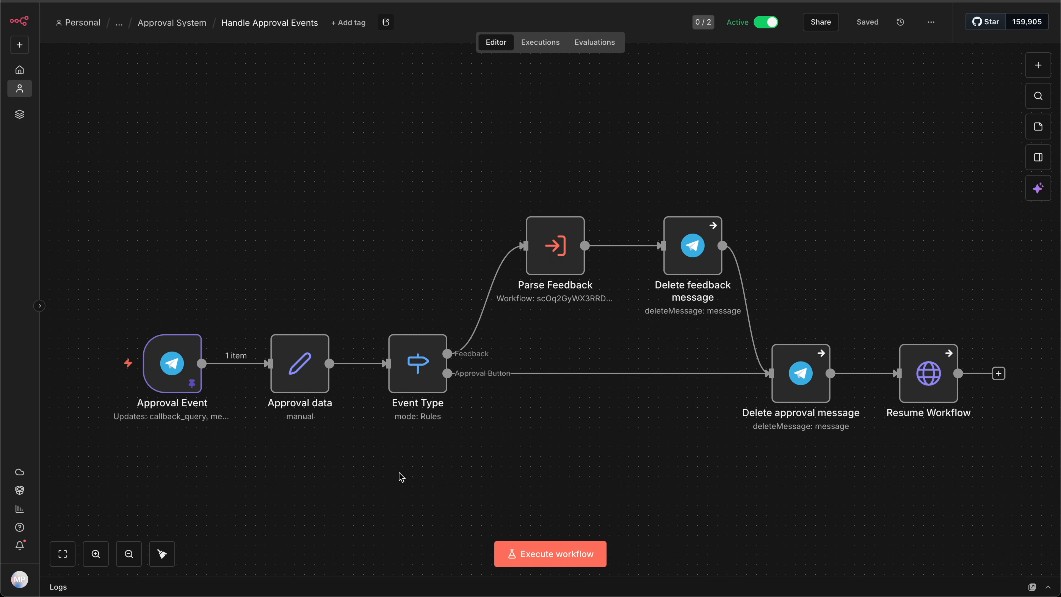
Step: Add the Restrict to Chat IDs and Restrict to User IDs fields to the Approval Event trigger in Handle Approval Events
left_click_drag(399, 473, 490, 458)
mouse_move(278, 369)
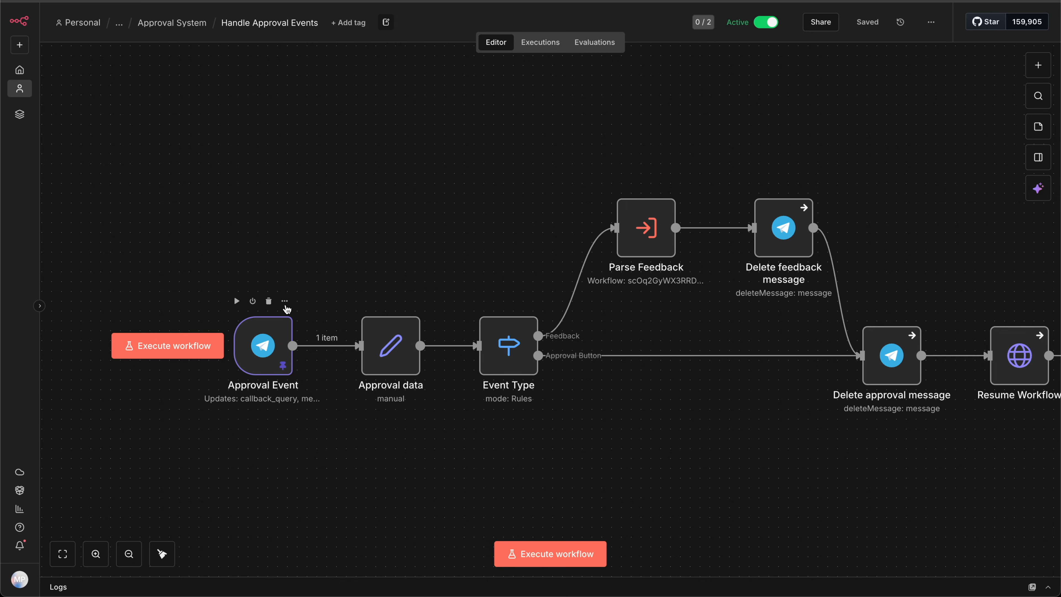
double_click(281, 352)
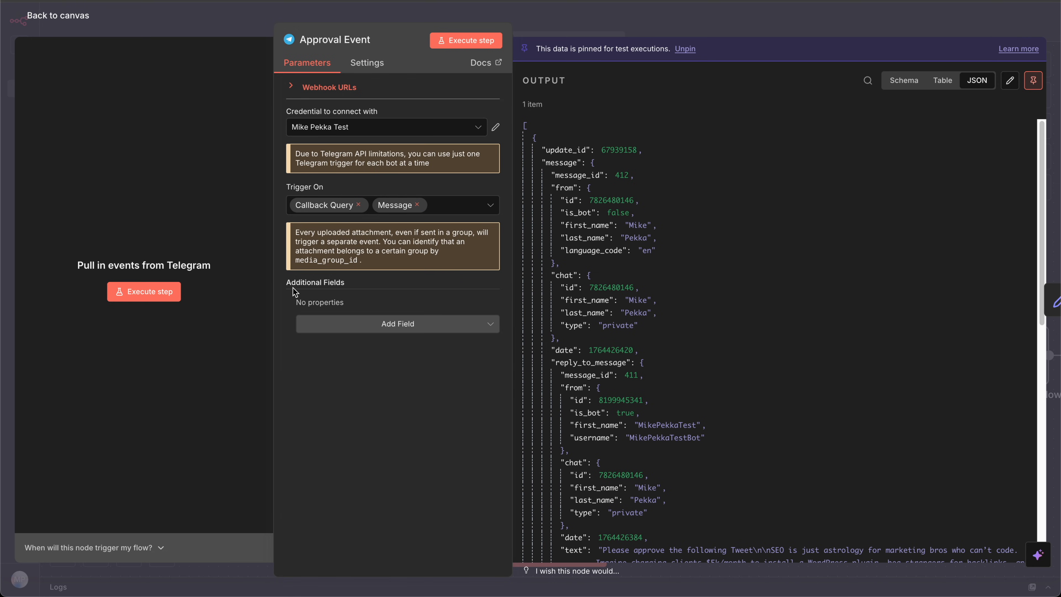
left_click(347, 325)
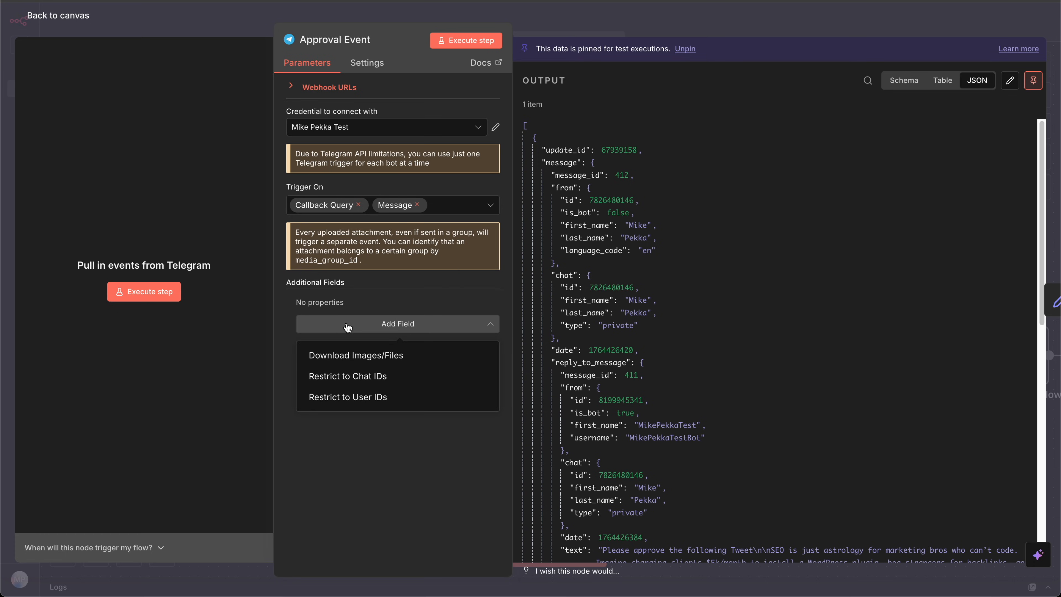
left_click(359, 377)
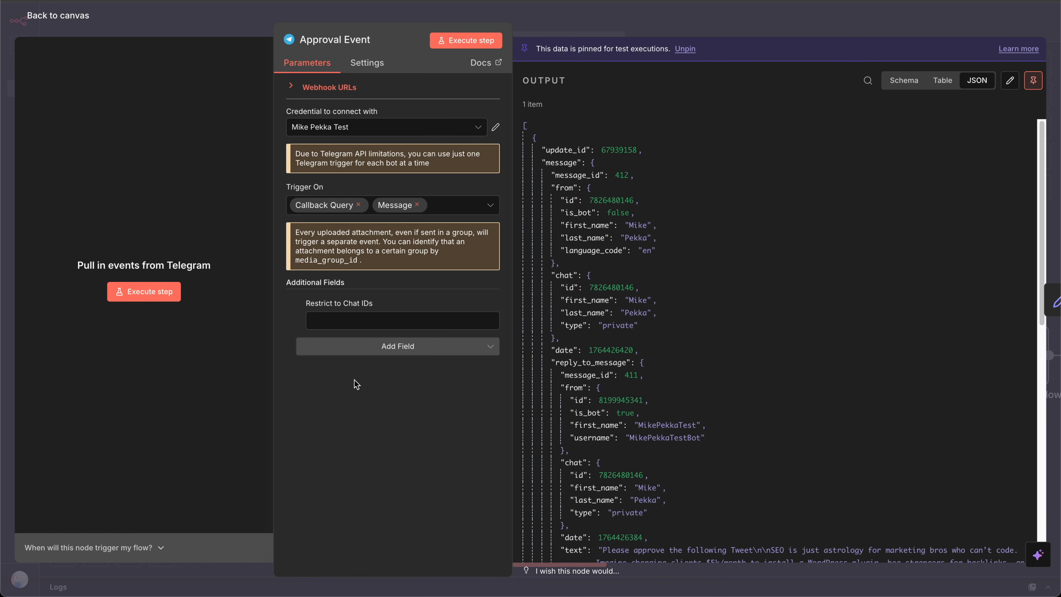
left_click(370, 346)
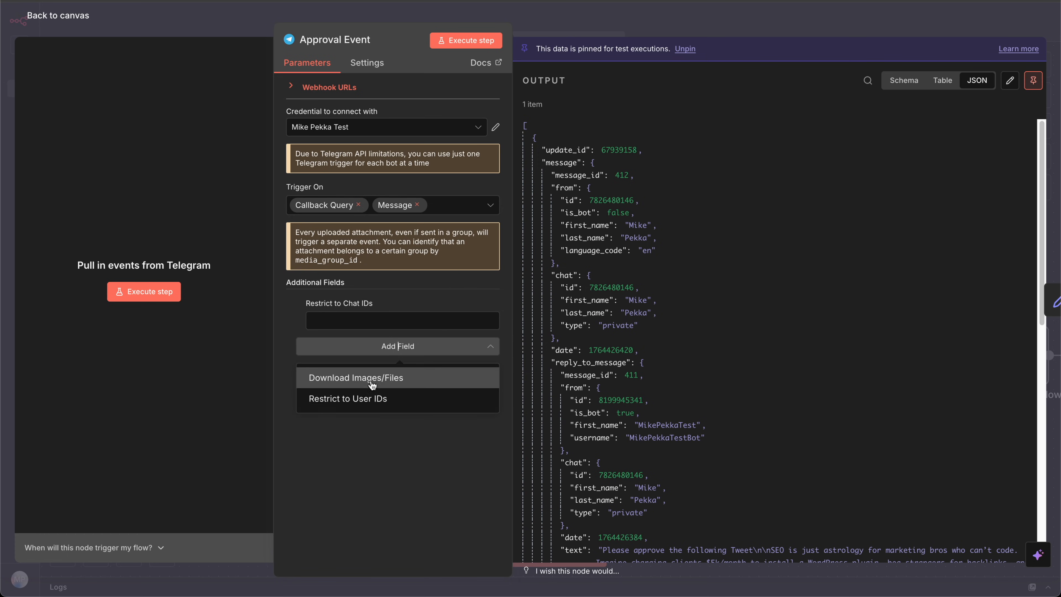
left_click(372, 398)
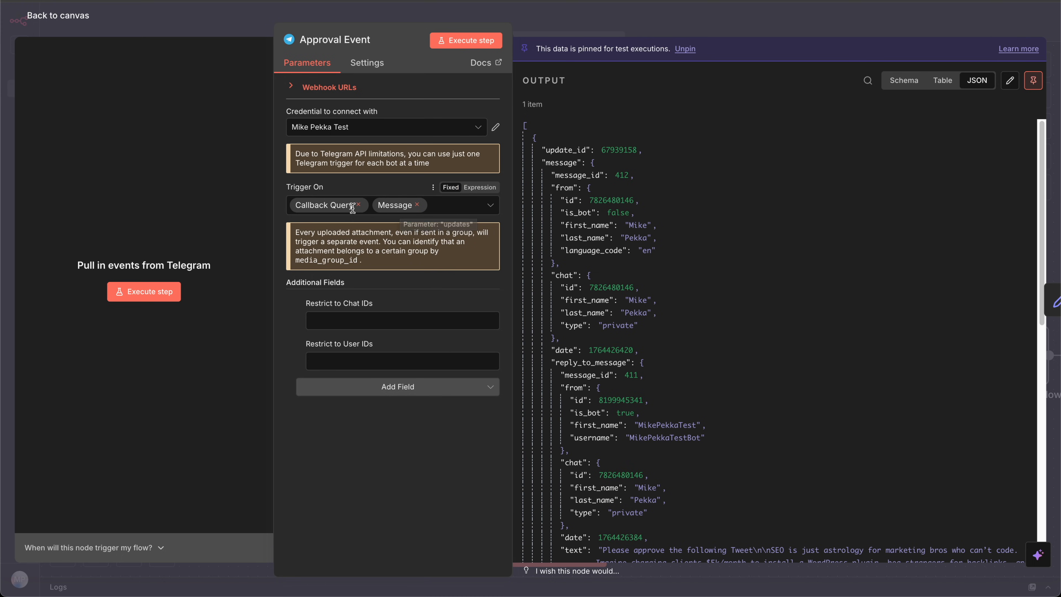
Step: Copy the chat ID from the trigger's pinned output into both the Restrict to Chat IDs and Restrict to User IDs fields
left_click_drag(354, 204, 297, 206)
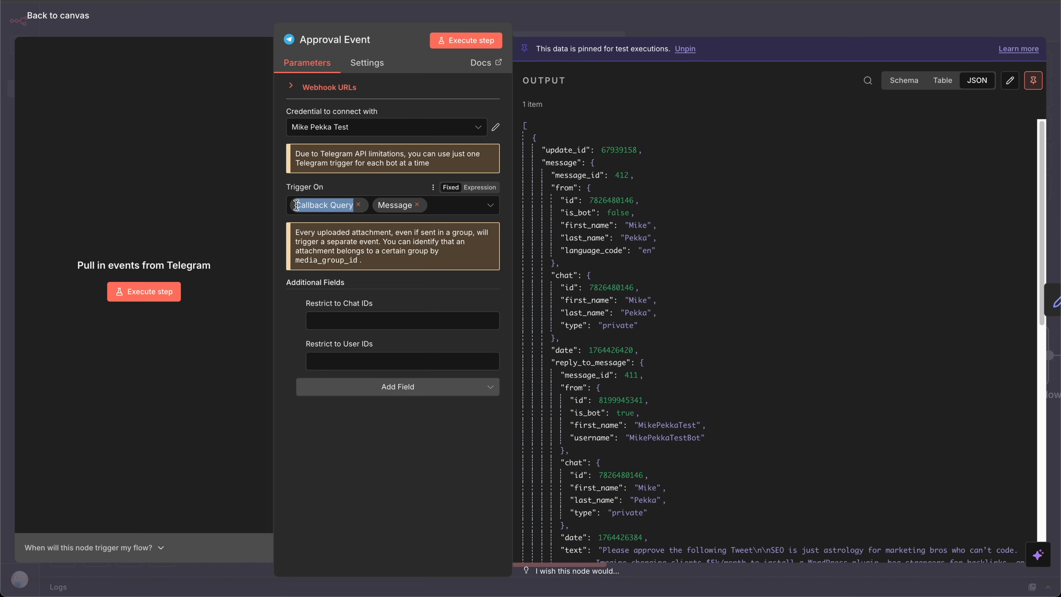
left_click(296, 205)
left_click(447, 461)
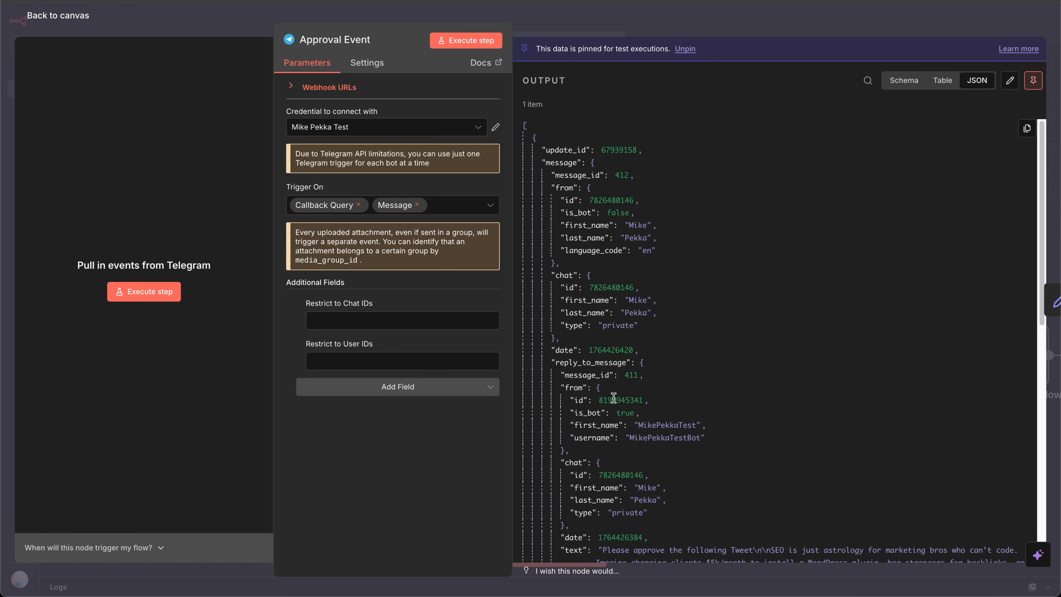
double_click(609, 284)
key("ctrl+c")
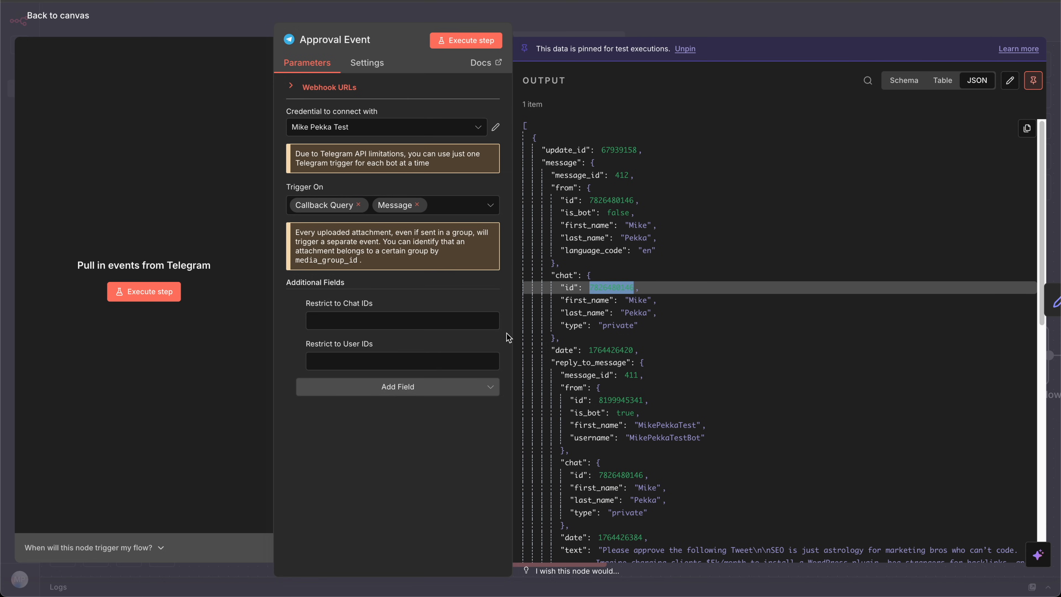
left_click(373, 325)
key("ctrl+v")
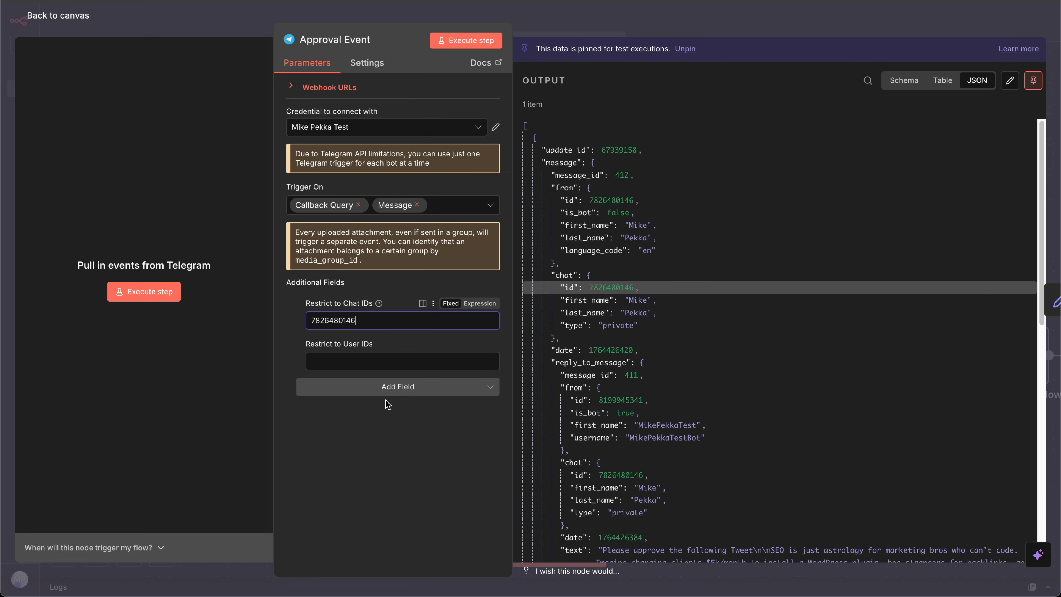
left_click(383, 361)
key("ctrl+v")
left_click(434, 456)
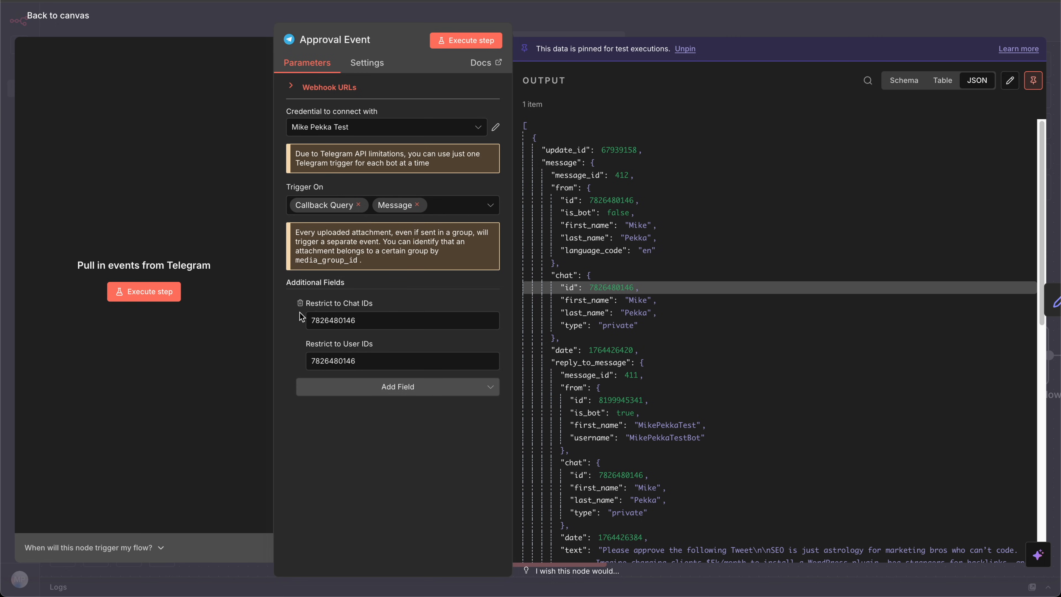
Step: Remove both ID restriction fields from the Approval Event trigger and return to the canvas
left_click(290, 319)
left_click(290, 318)
key("Escape")
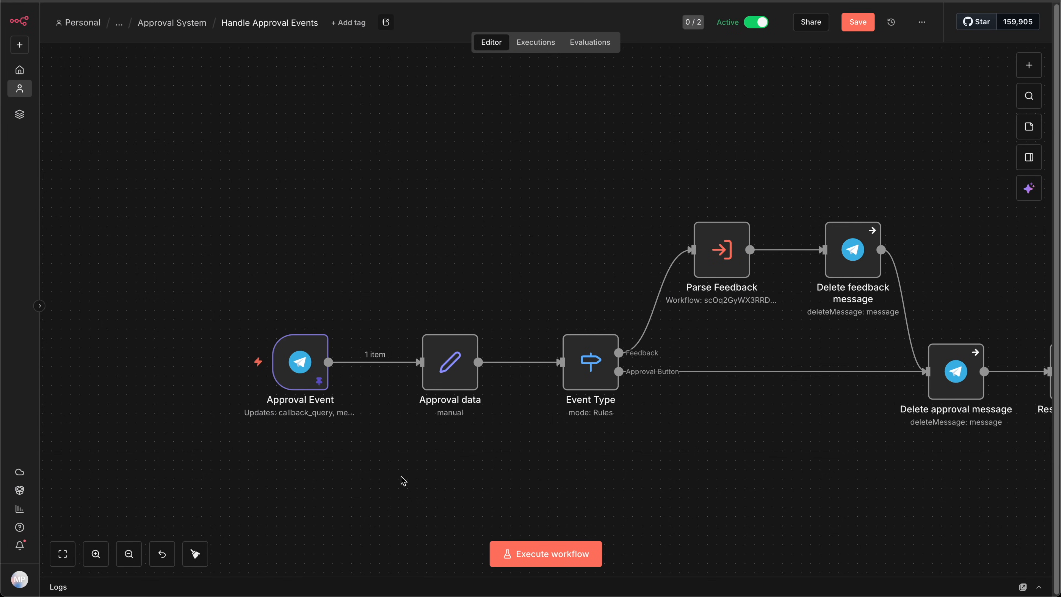
Step: Examine the telegram.chat_id expression and its result in the Approval data node
double_click(469, 358)
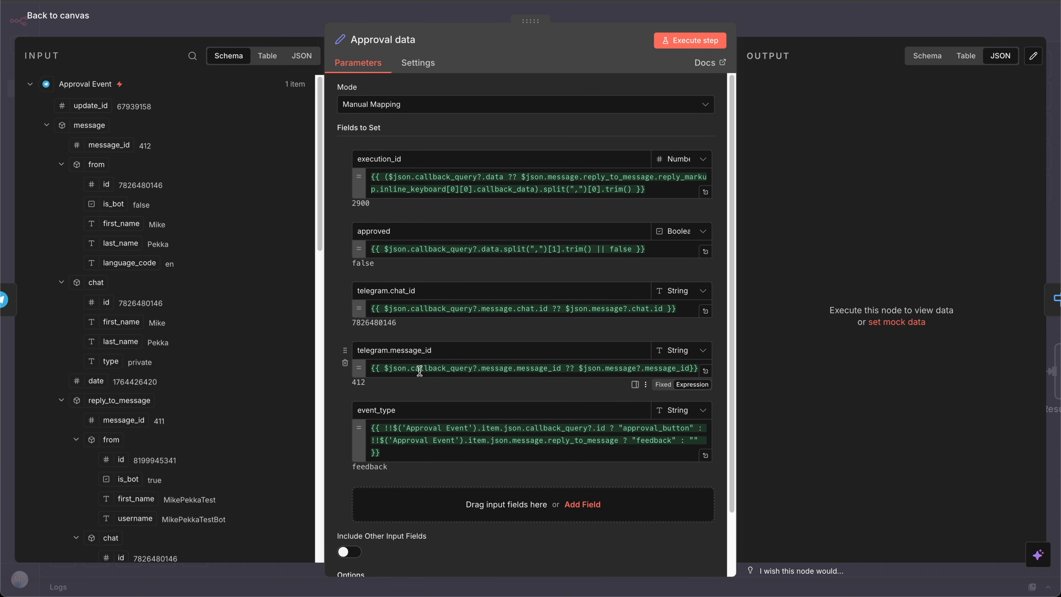
left_click(376, 309)
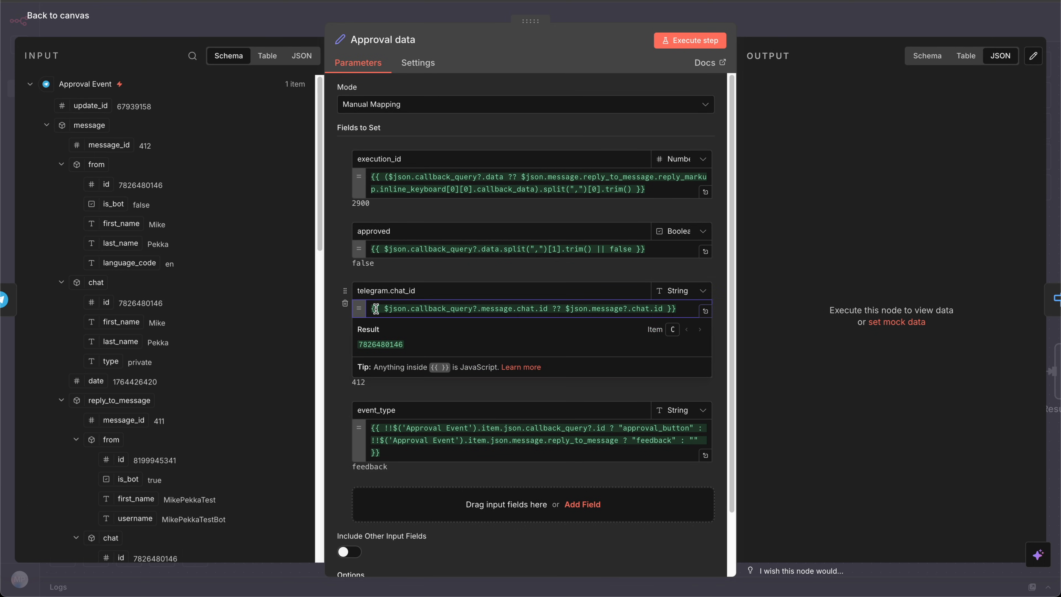
left_click_drag(375, 309, 639, 308)
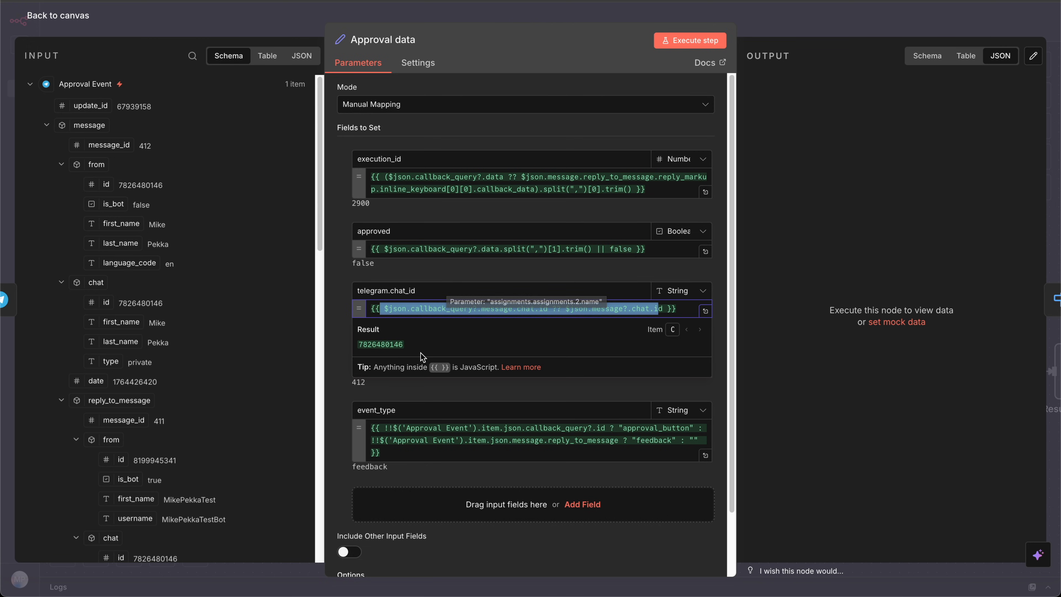
double_click(370, 350)
key("ctrl+c")
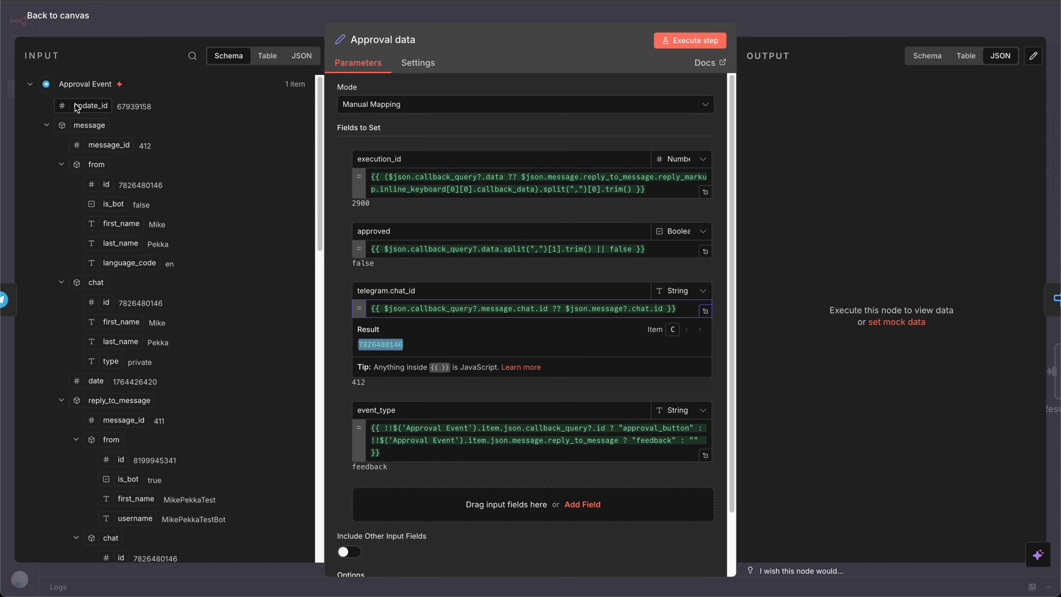
left_click(95, 26)
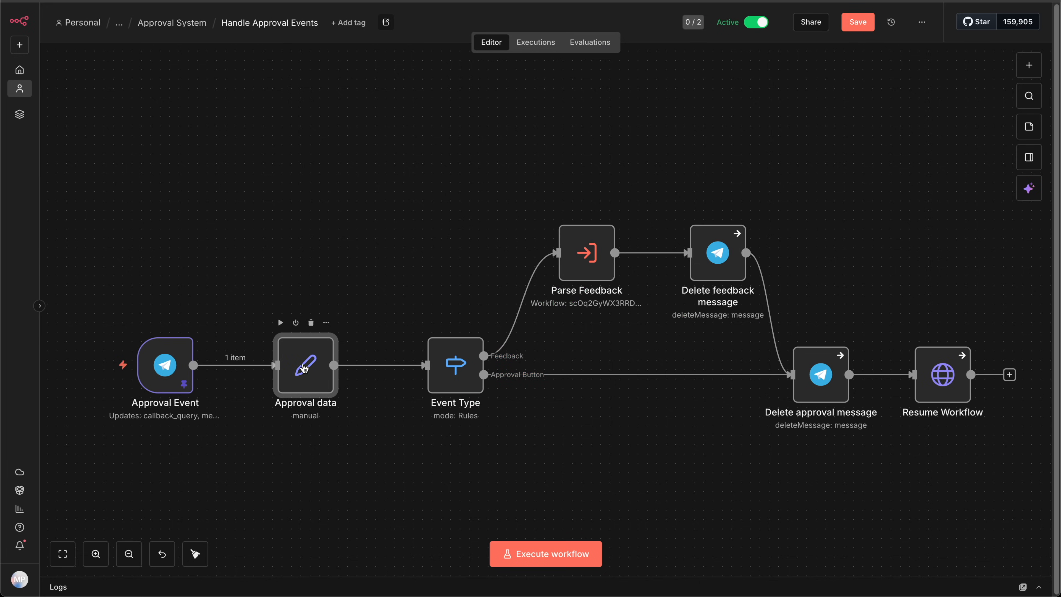
Step: Insert a Filter node between Approval data and Event Type and name it "Restrict chat ids"
left_click(370, 365)
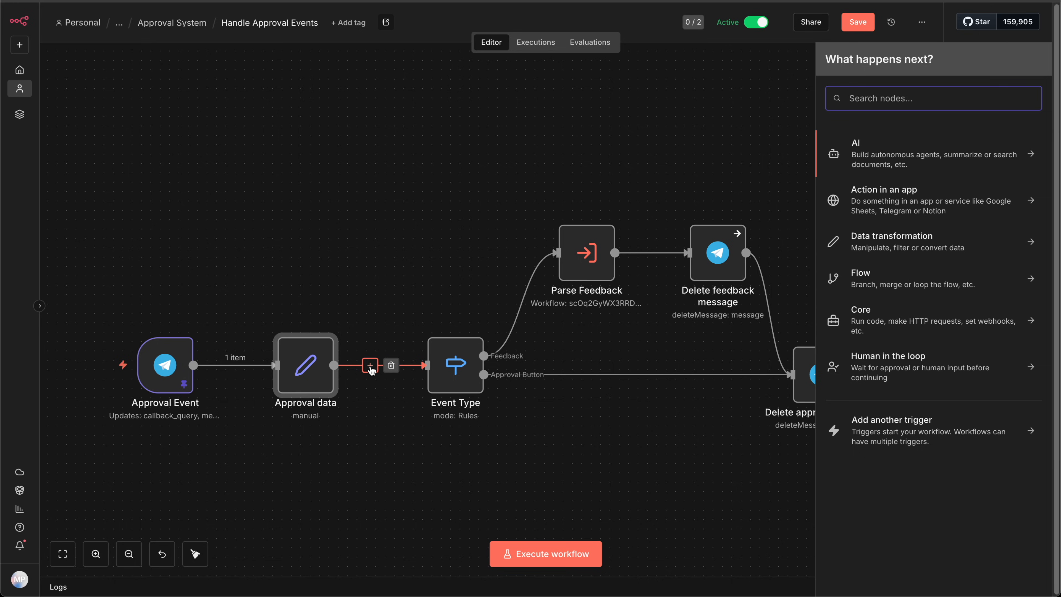
type("fi")
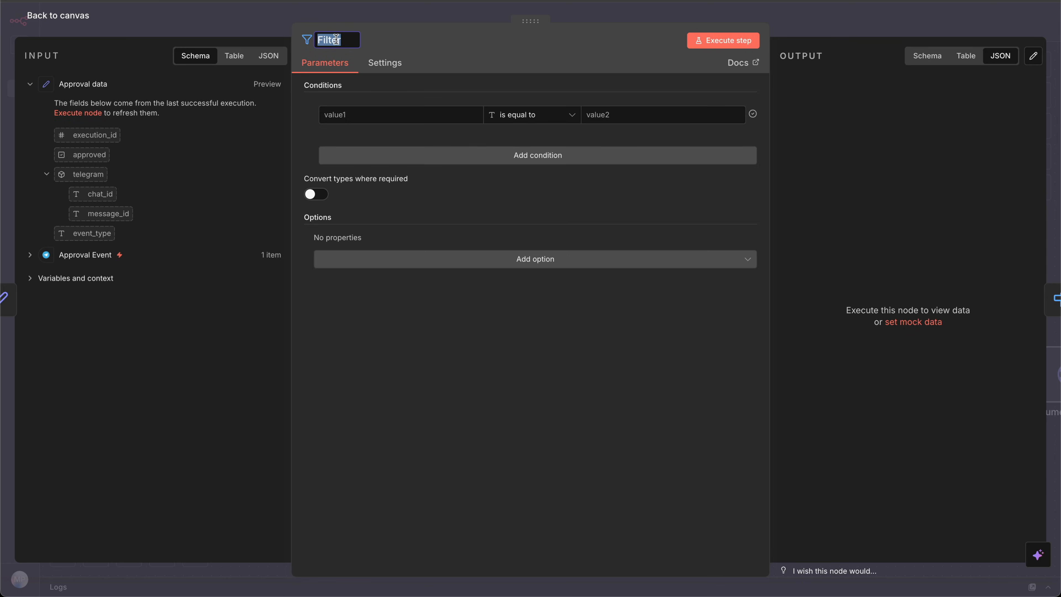
type("Restrict chat i")
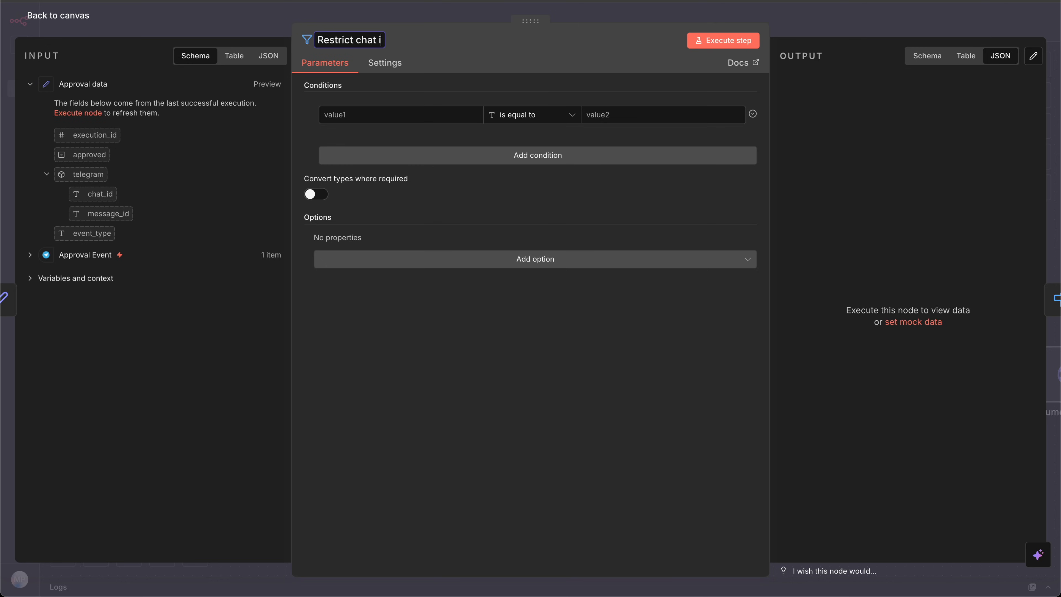
type("ds")
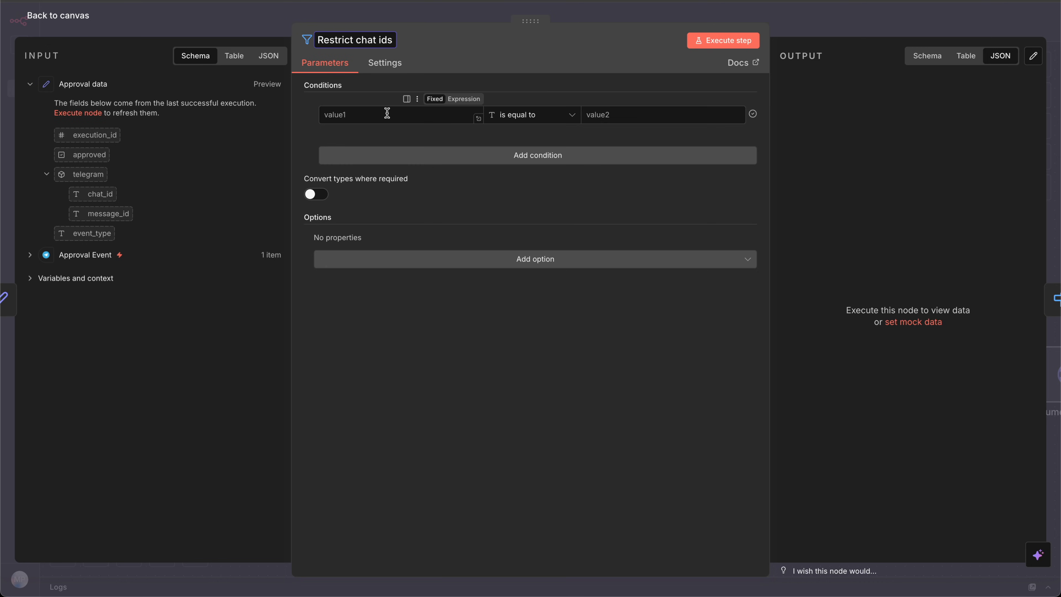
key("Return")
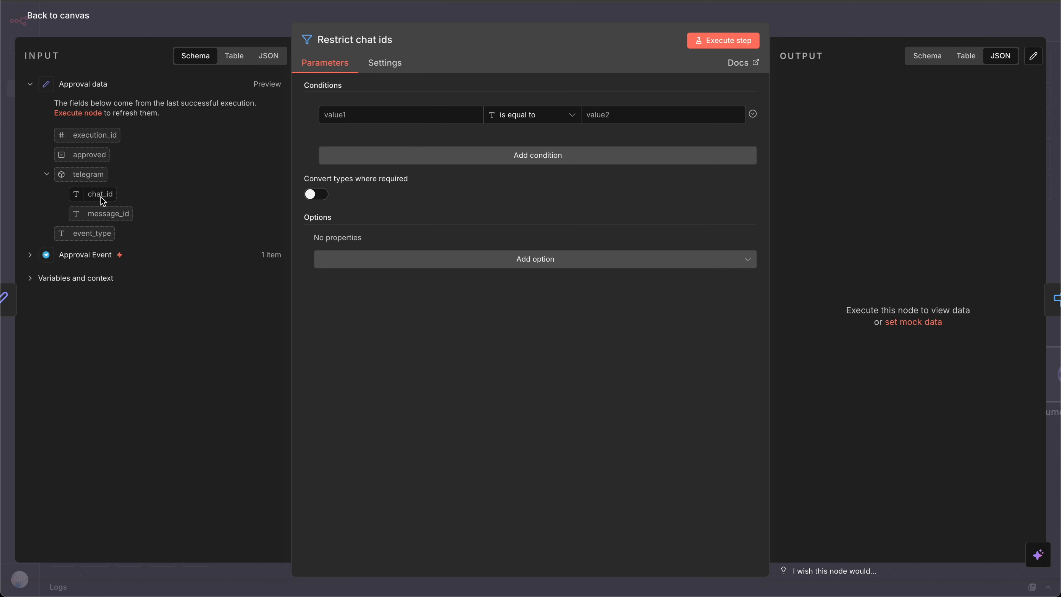
Step: Set the filter condition to telegram.chat_id is equal to the copied chat ID, and execute the workflow from the canvas
left_click_drag(103, 201, 396, 115)
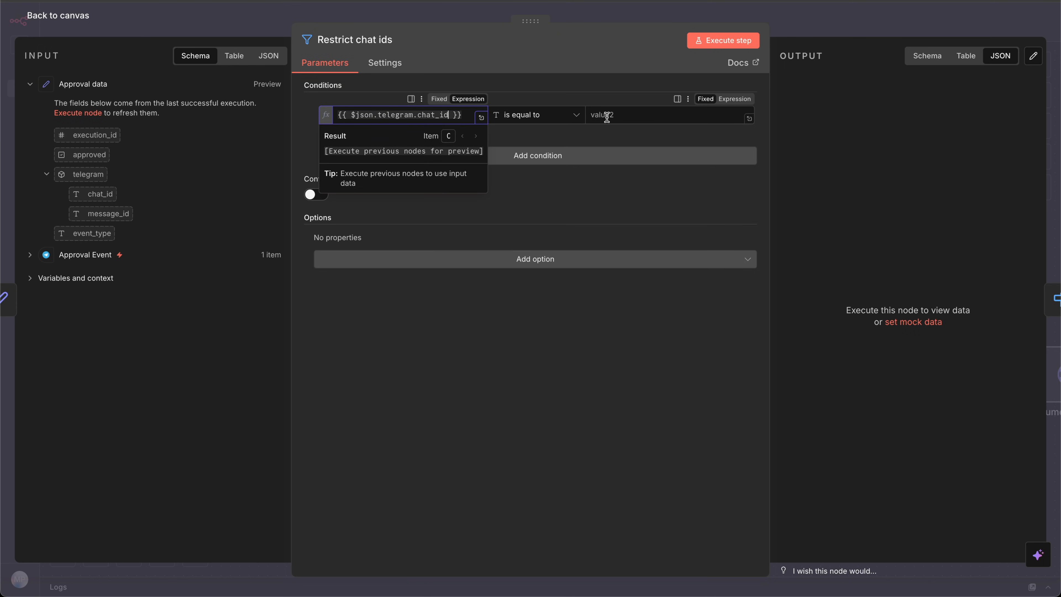
left_click(607, 116)
key("ctrl+v")
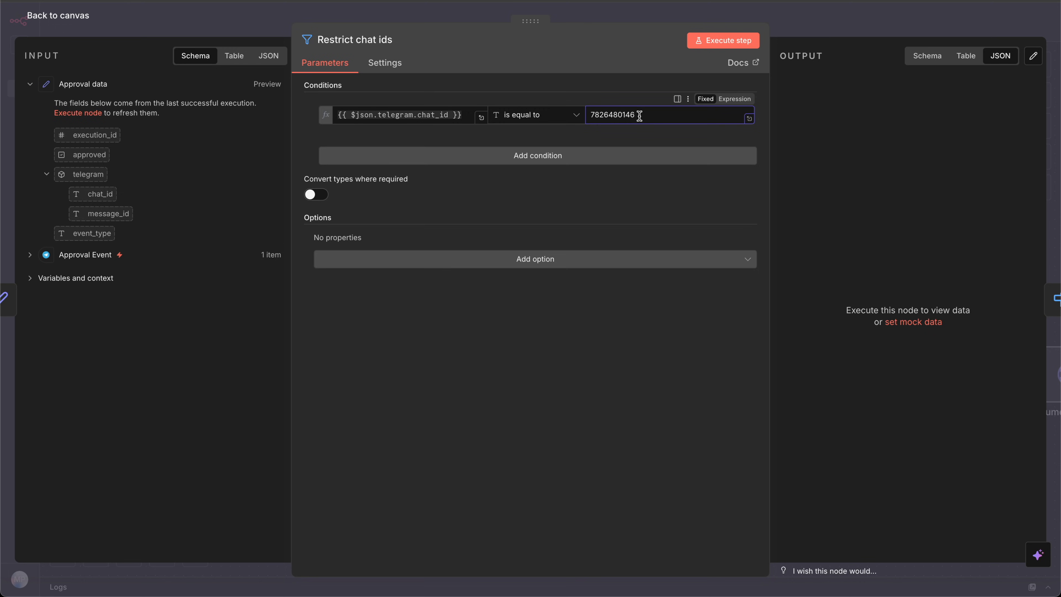
double_click(639, 116)
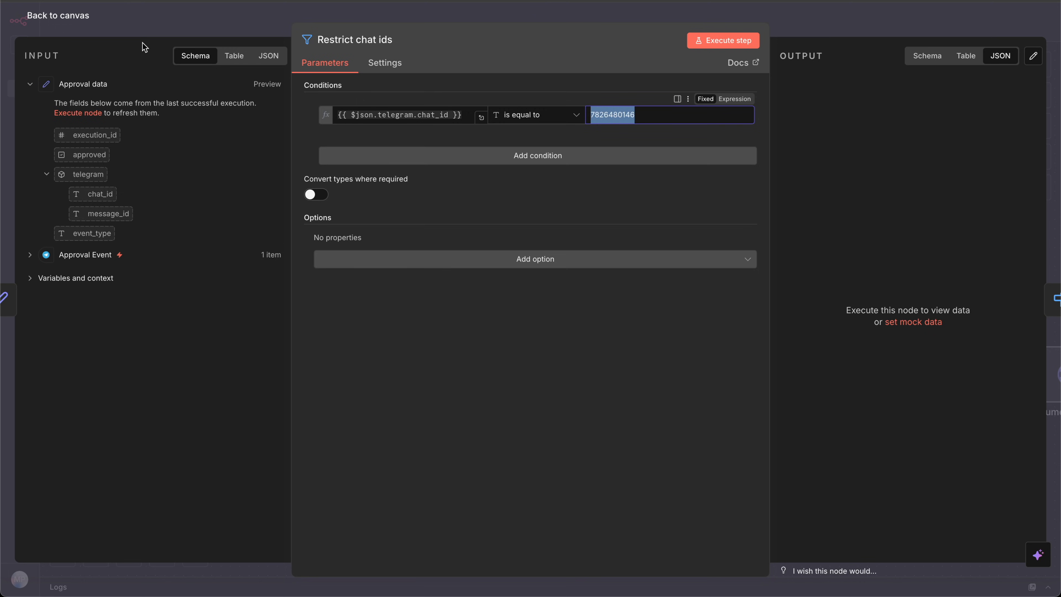
key("Escape")
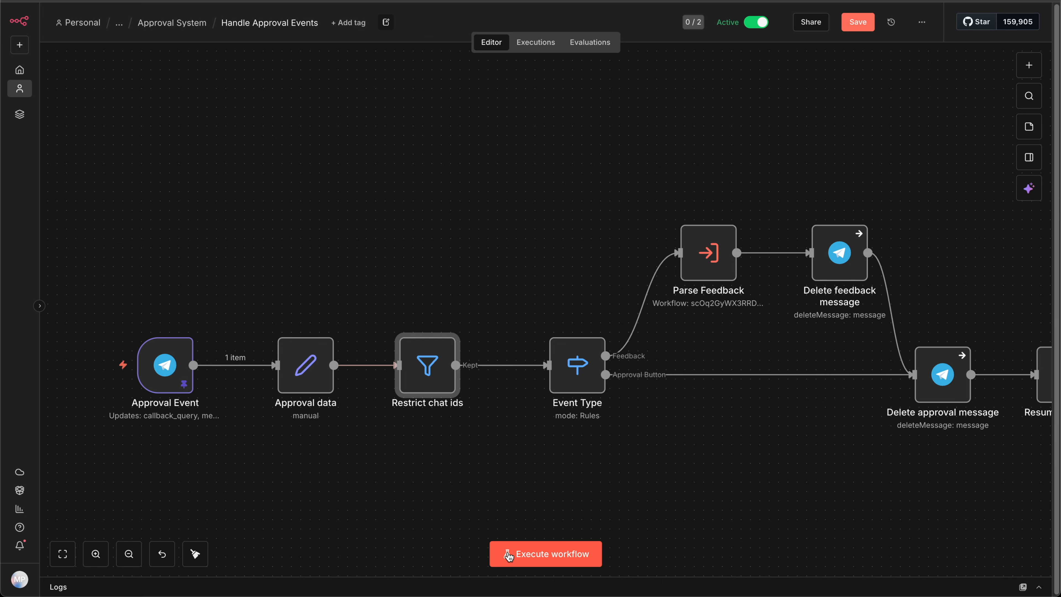
left_click(509, 555)
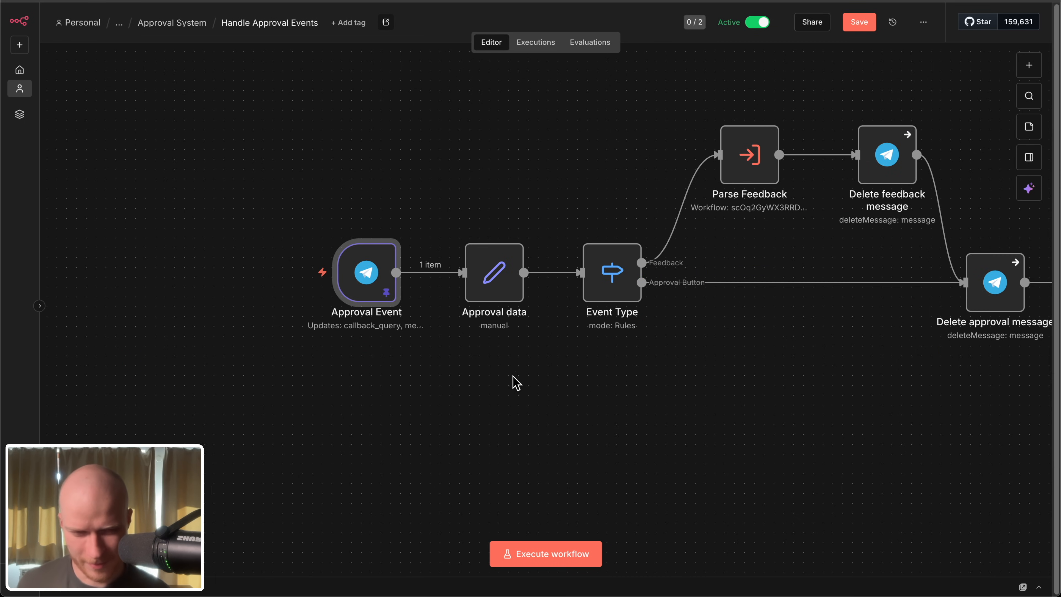
scroll(490, 379, "down", 5)
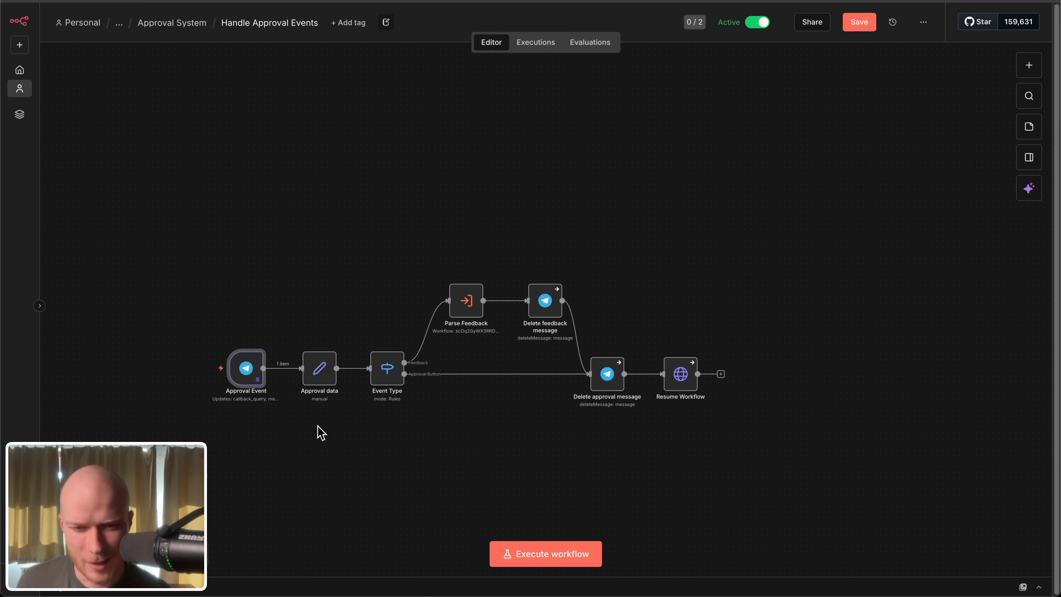
key("1")
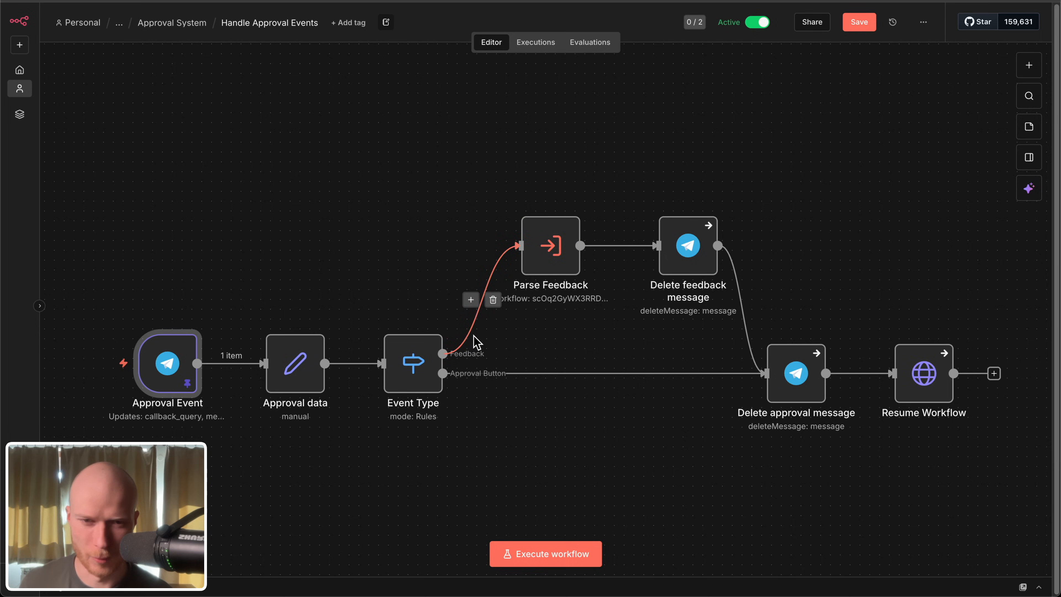
scroll(481, 284, "down", 2)
left_click_drag(77, 72, 830, 442)
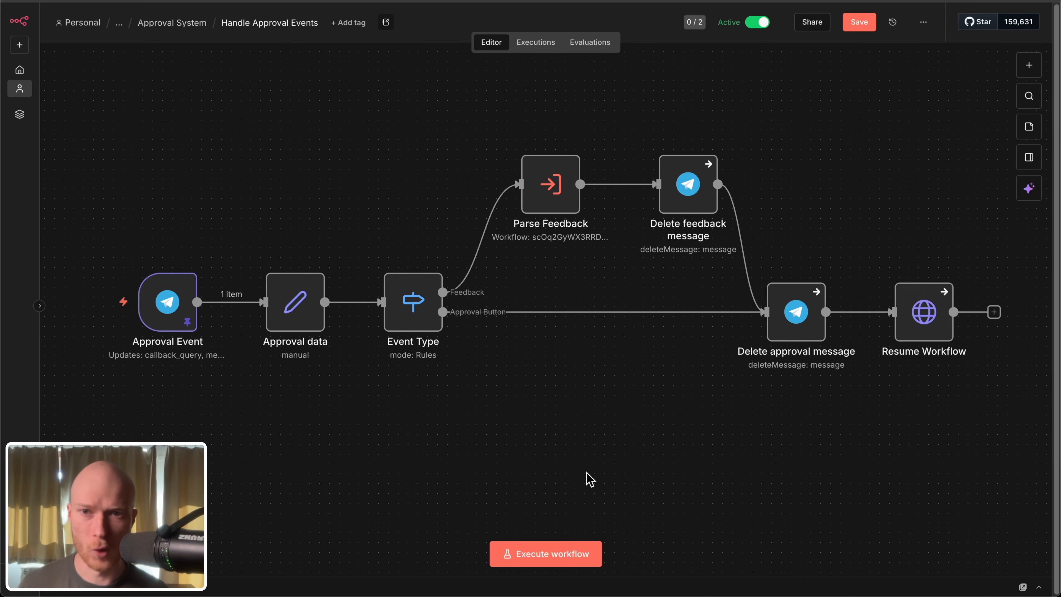
left_click_drag(109, 75, 1035, 485)
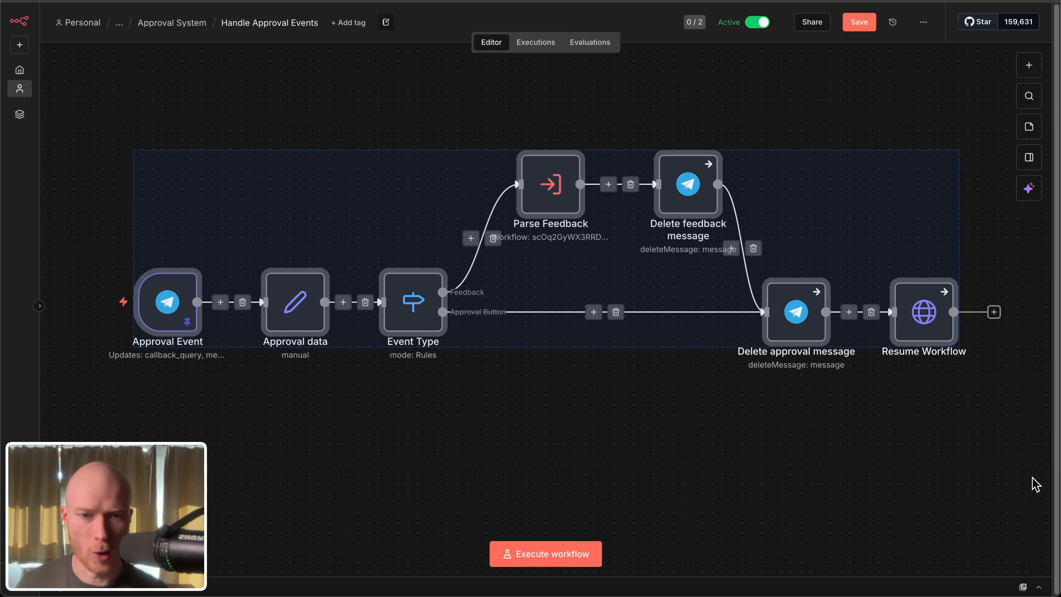
left_click(670, 450)
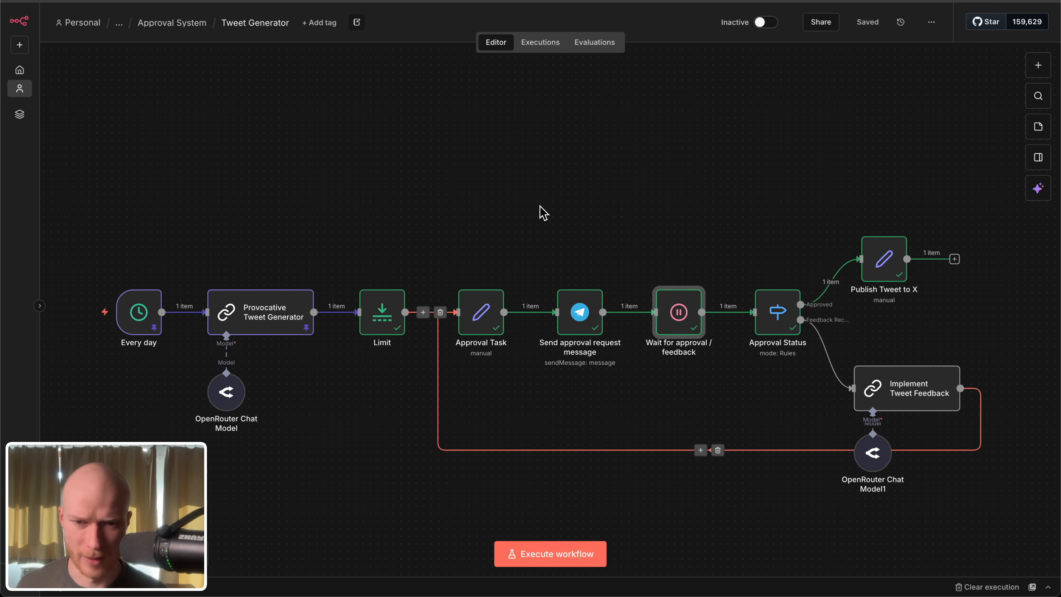
Step: Examine the approval part of the Tweet Generator workflow and the inline keyboard settings of its Send approval request message node
scroll(693, 207, "down", 3)
scroll(706, 327, "up", 2)
left_click_drag(432, 97, 926, 460)
left_click(694, 486)
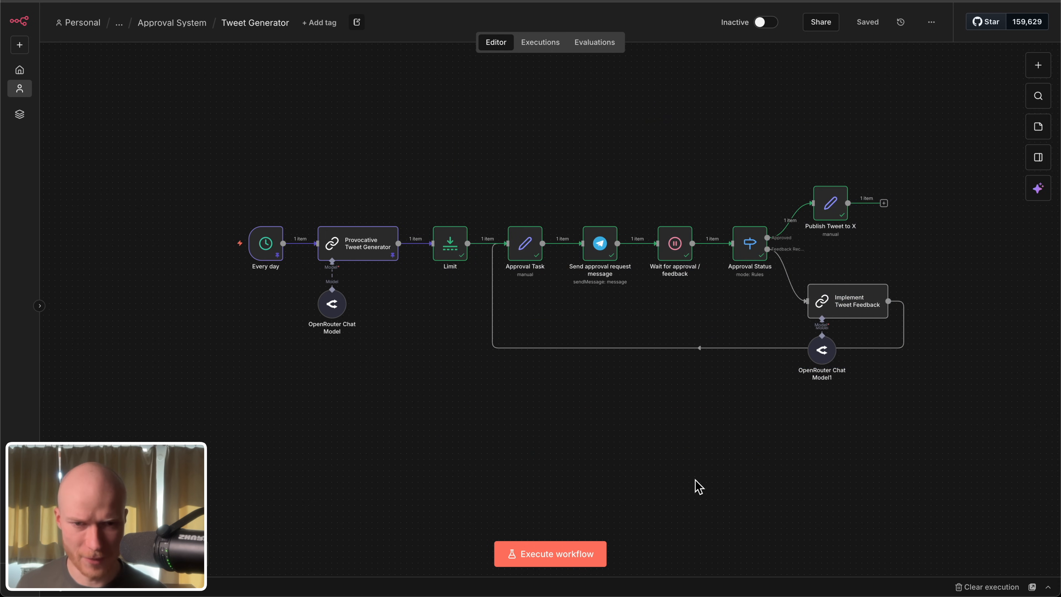
scroll(763, 467, "up", 2)
left_click_drag(943, 327, 796, 487)
scroll(651, 392, "up", 5)
double_click(581, 274)
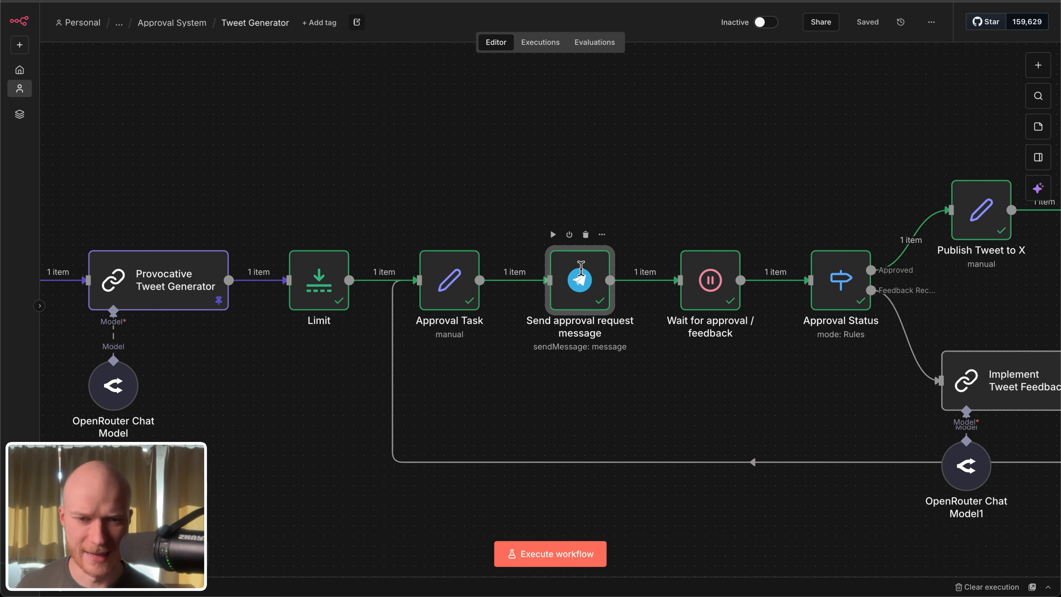
scroll(472, 221, "up", 3)
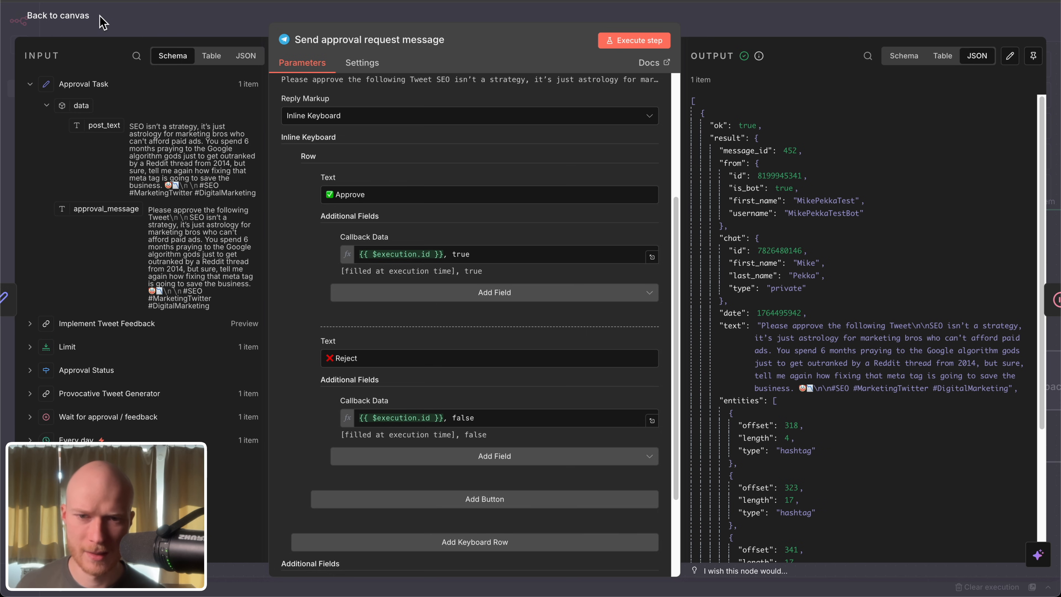
left_click(30, 21)
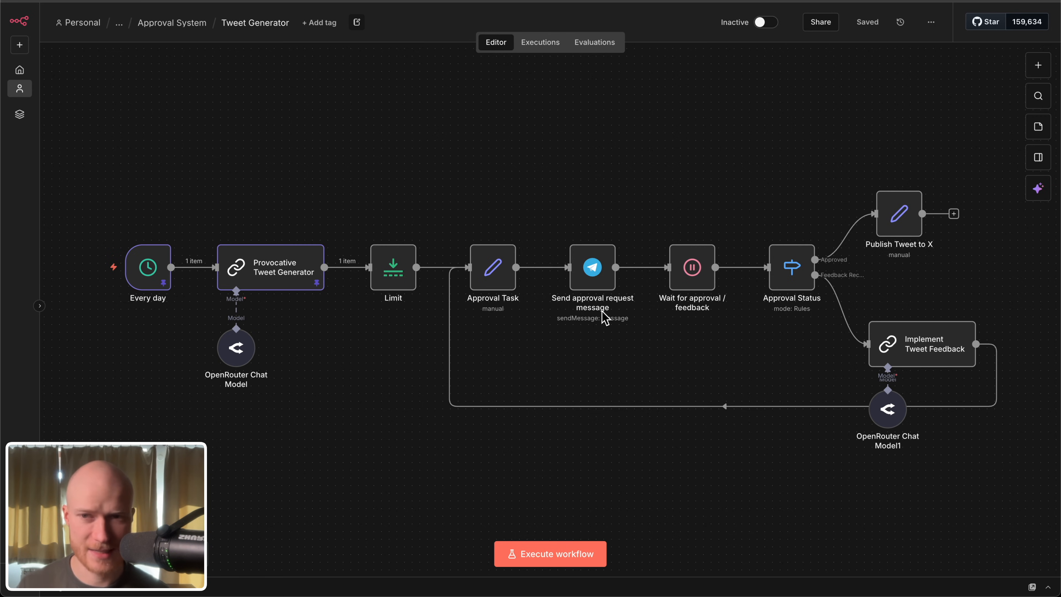
Step: Open the Handle Approval Events workflow from the Approval System folder and look over its nodes
left_click(184, 24)
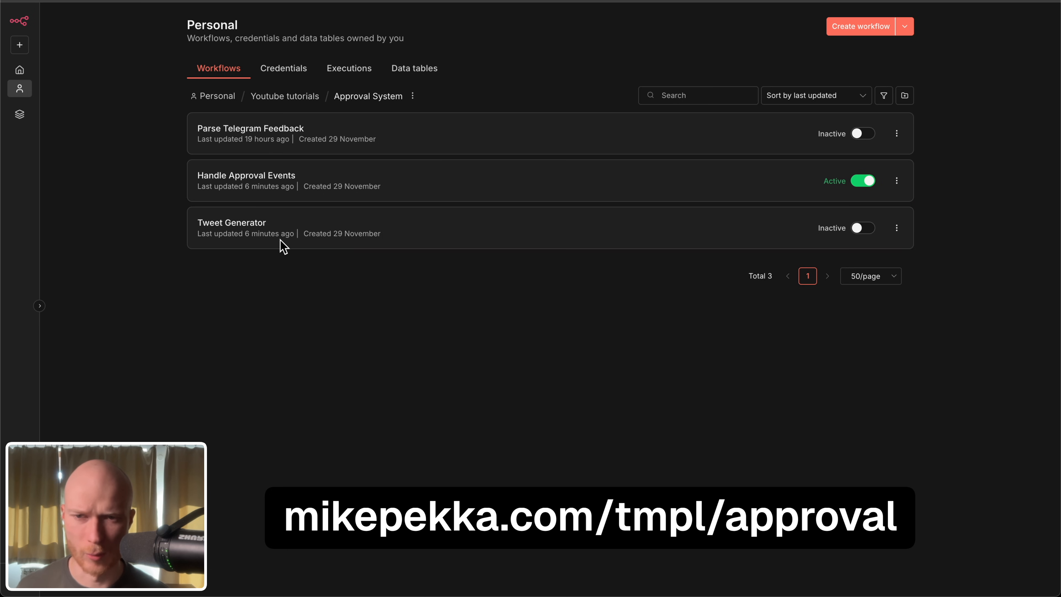
left_click(256, 176)
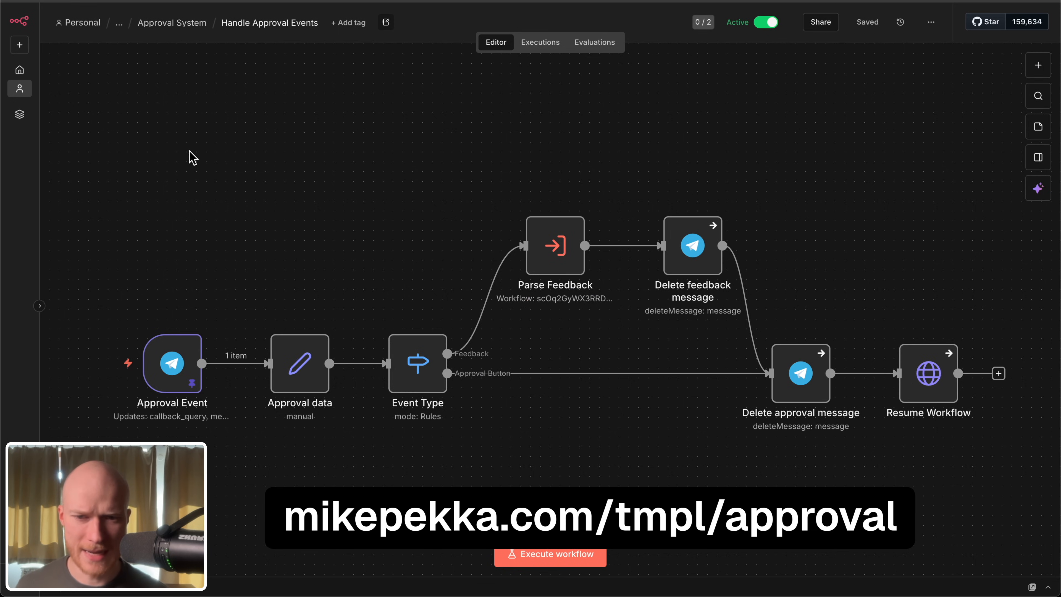
left_click_drag(206, 132, 981, 519)
left_click(160, 109)
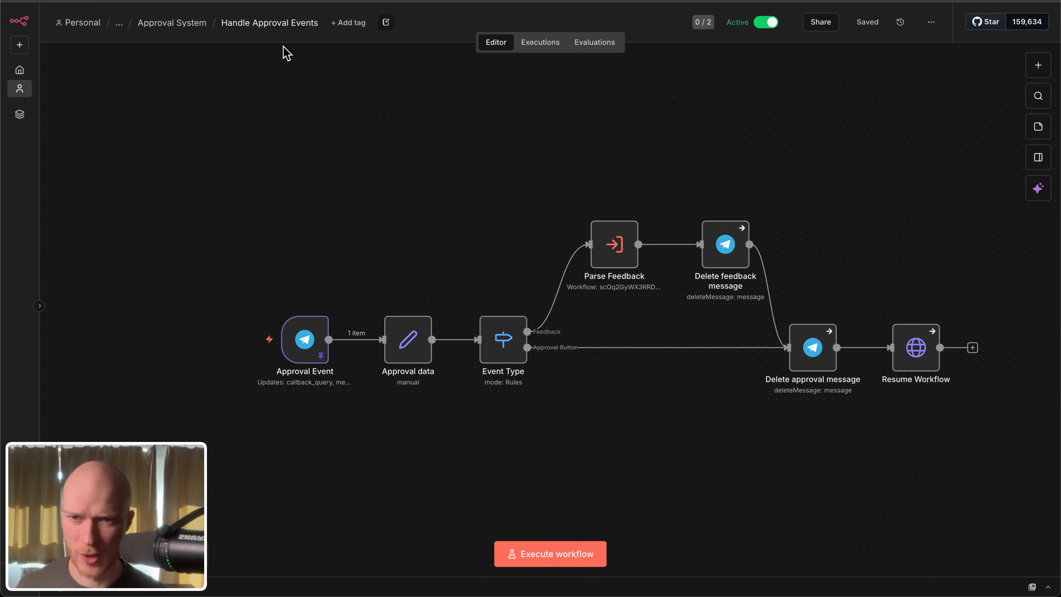
Step: Return to the Approval System folder and open the Parse Telegram Feedback workflow to view its nodes
left_click(177, 25)
left_click(332, 138)
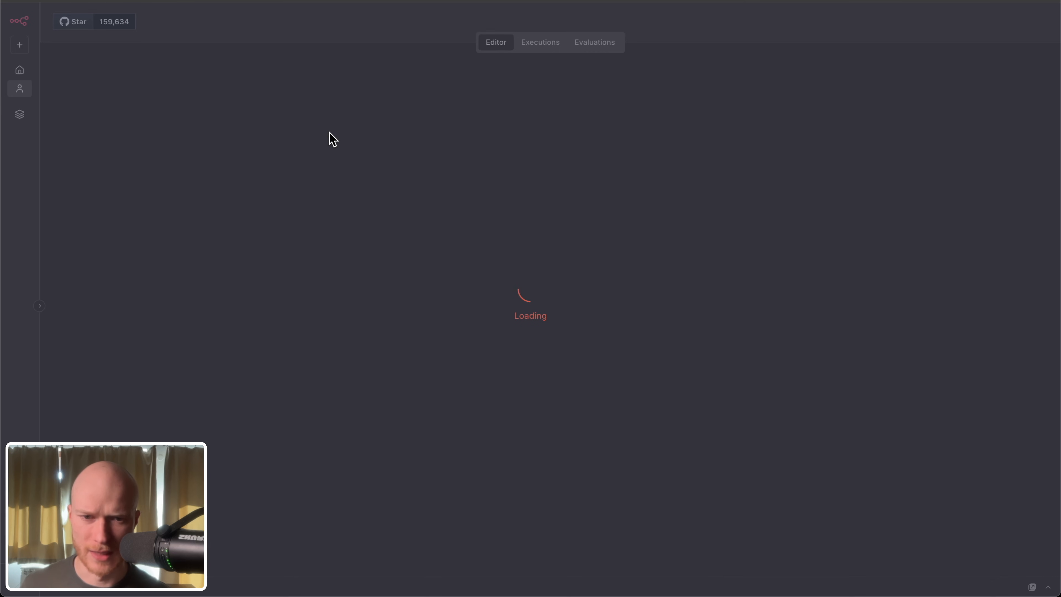
left_click_drag(174, 82, 895, 502)
left_click(895, 503)
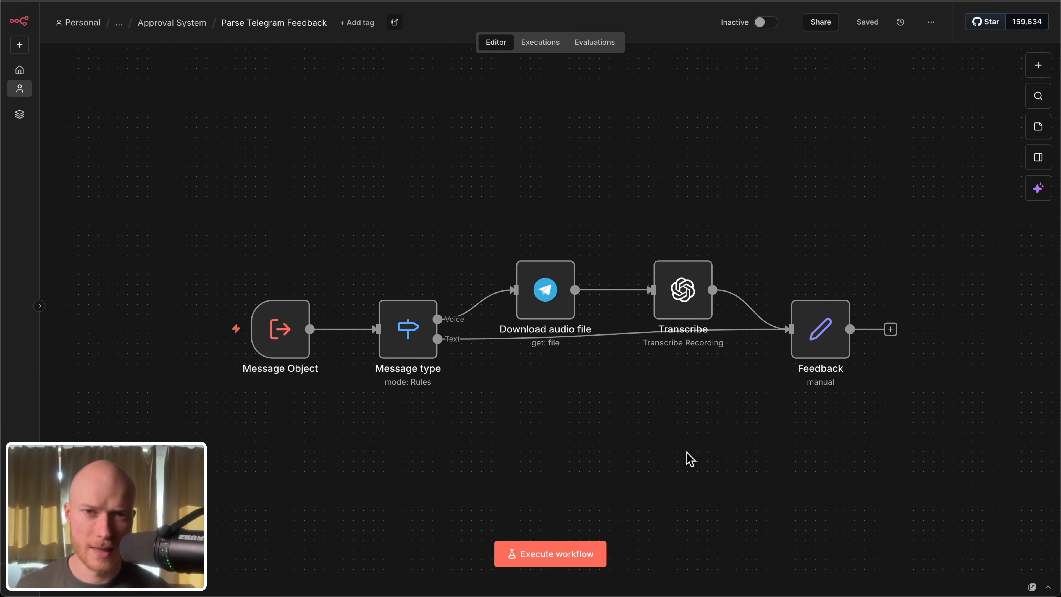